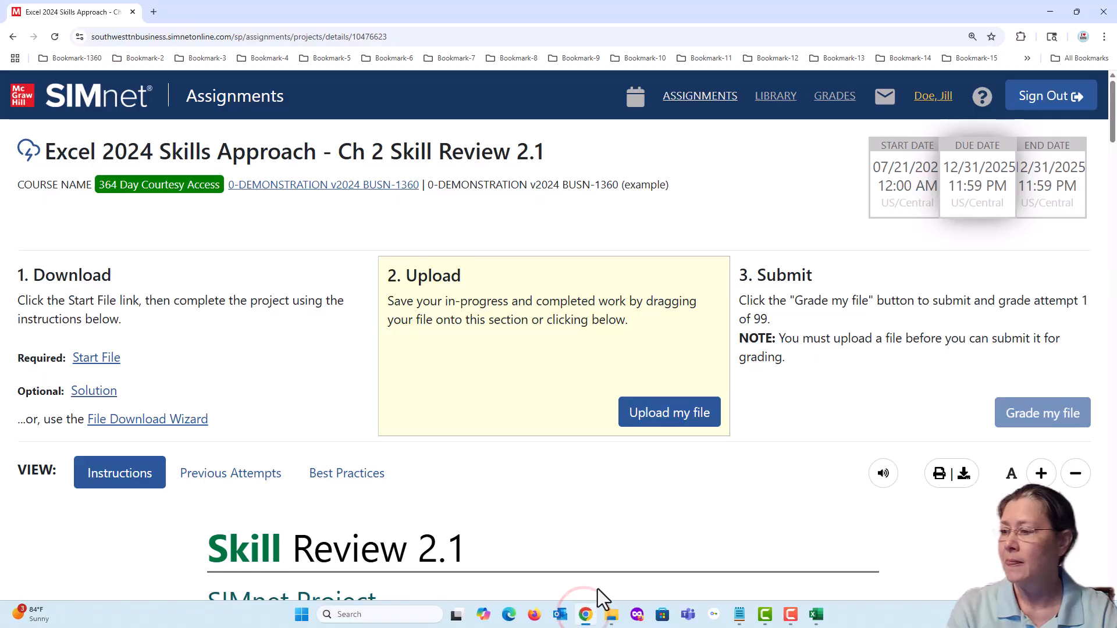
- Read the Skill Review 2.1 introduction about formatting the vitamin and supplement plan to look clear and professional
scroll(448, 410, down, 3)
scroll(454, 413, down, 6)
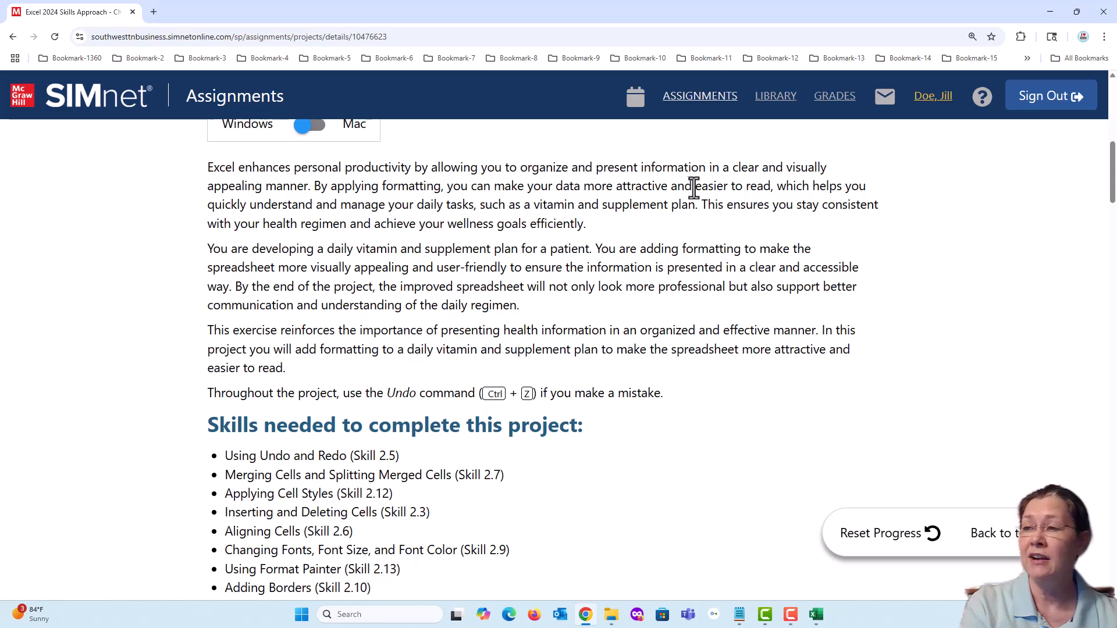
drag(695, 186, 768, 186)
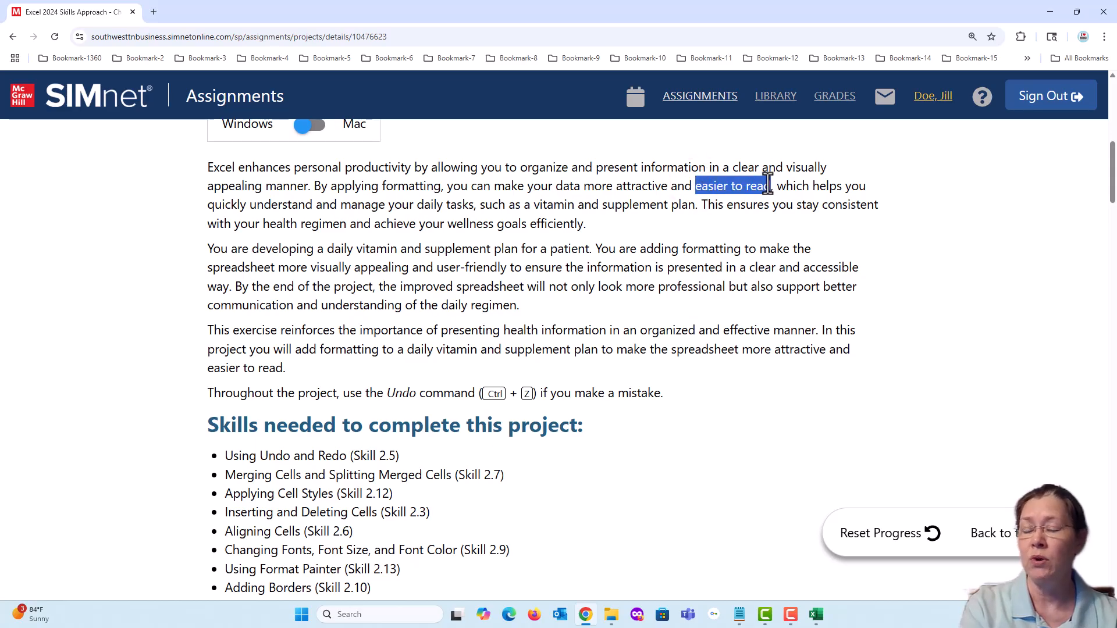
click(915, 260)
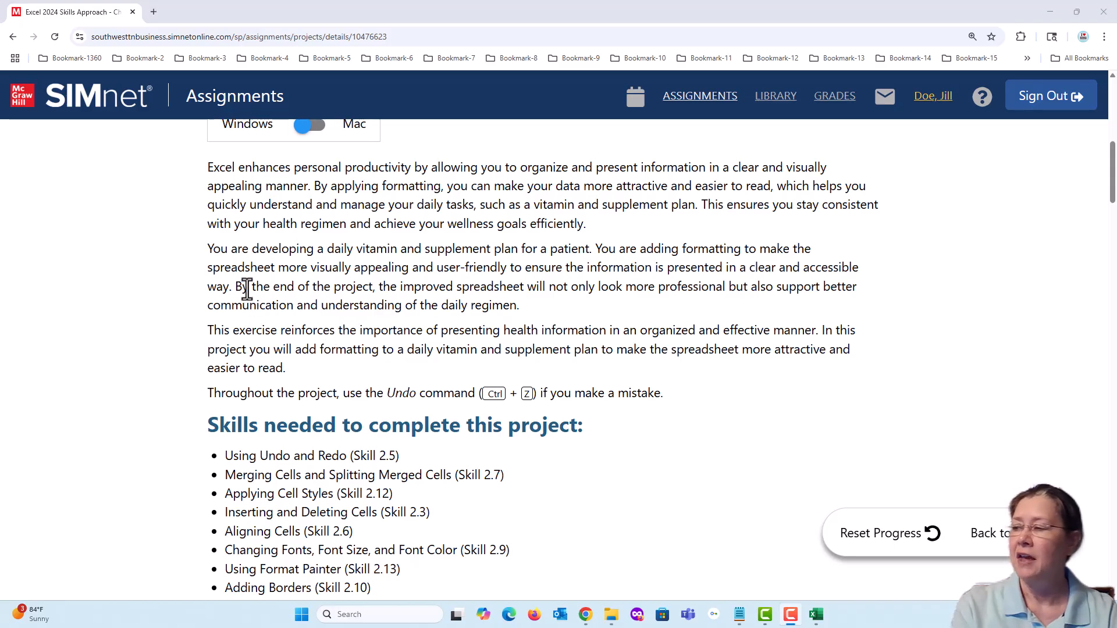
drag(234, 287, 378, 287)
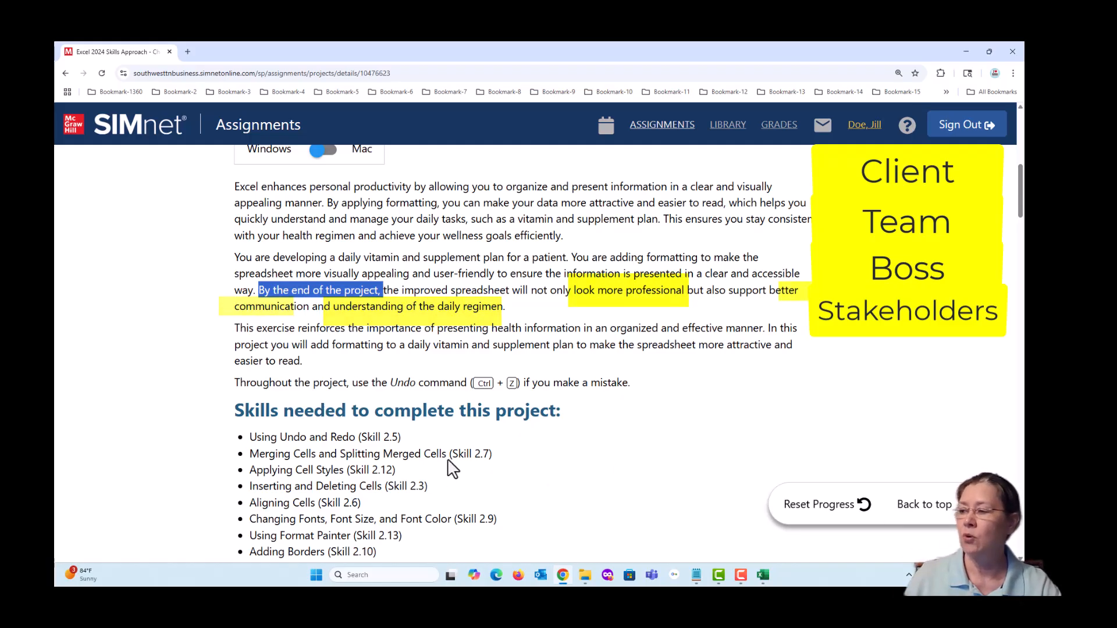
click(465, 333)
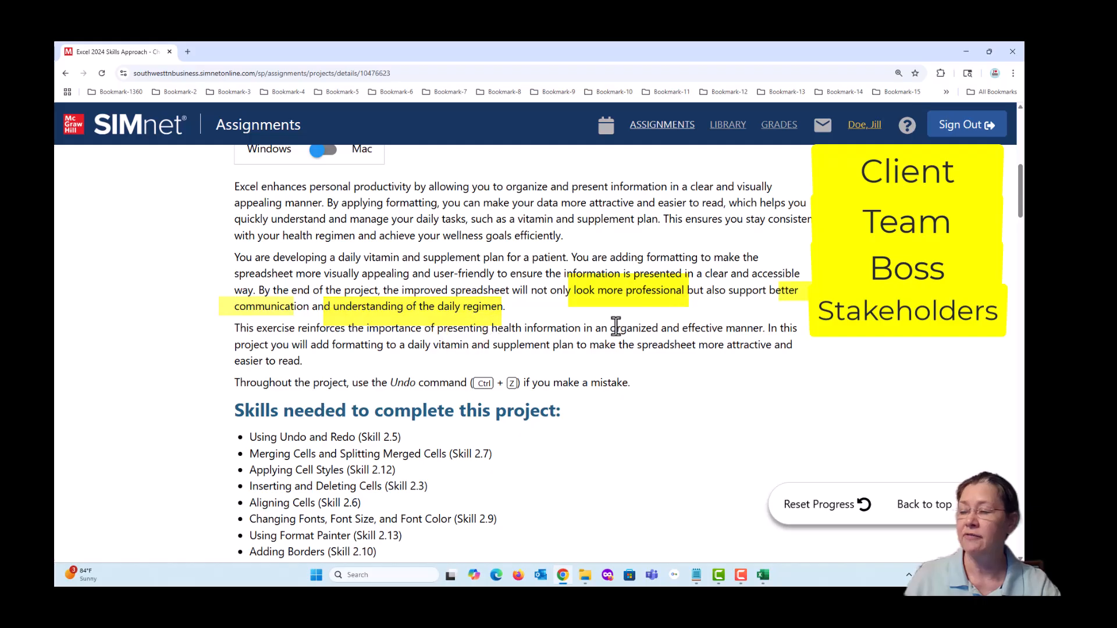
drag(610, 327, 762, 329)
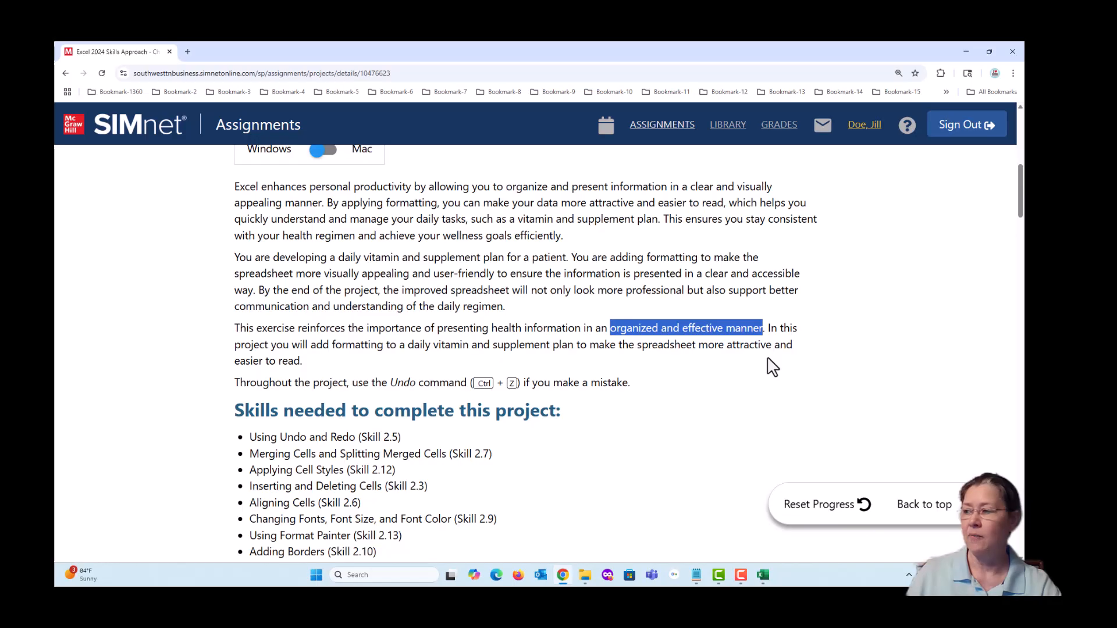
- Review the list of skills needed for the project, including text wrapping and the conditional formatting skills
scroll(543, 435, down, 3)
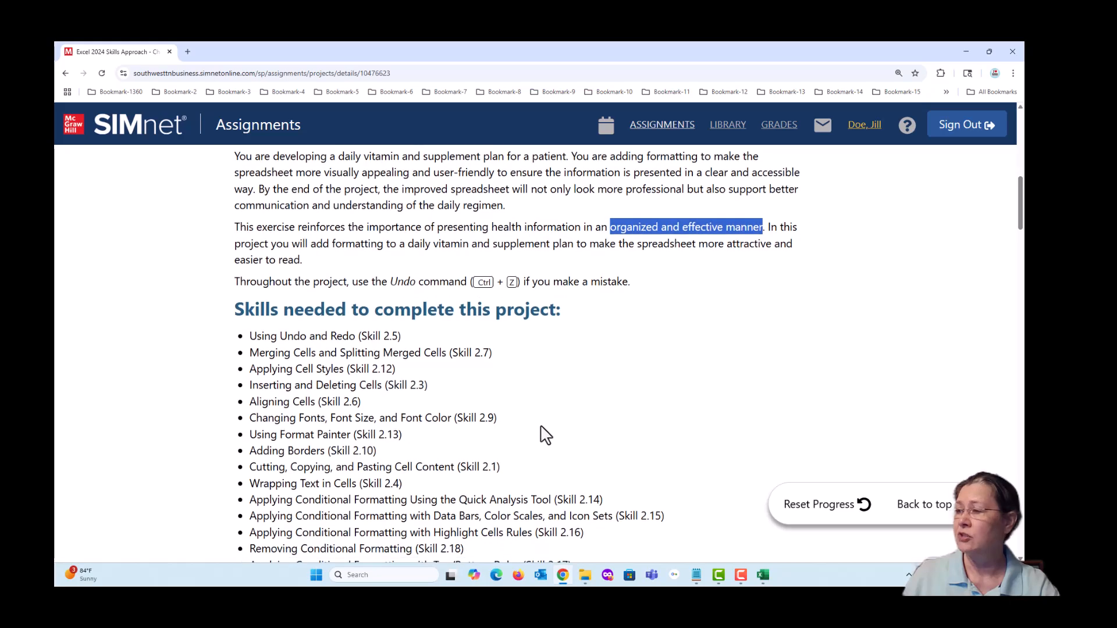
click(518, 386)
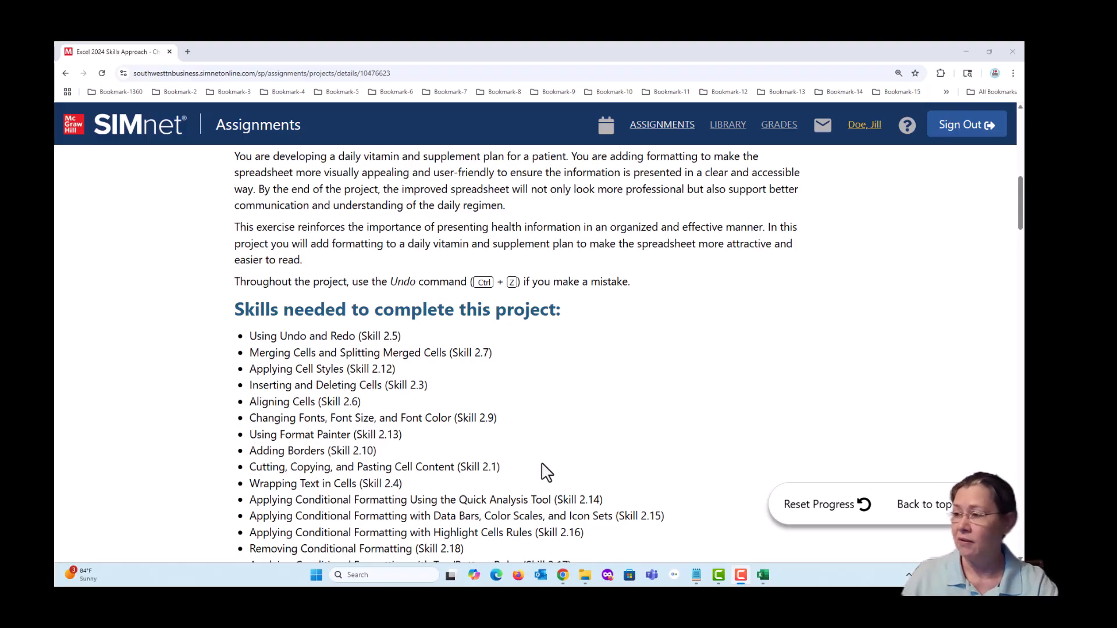
scroll(547, 471, down, 2)
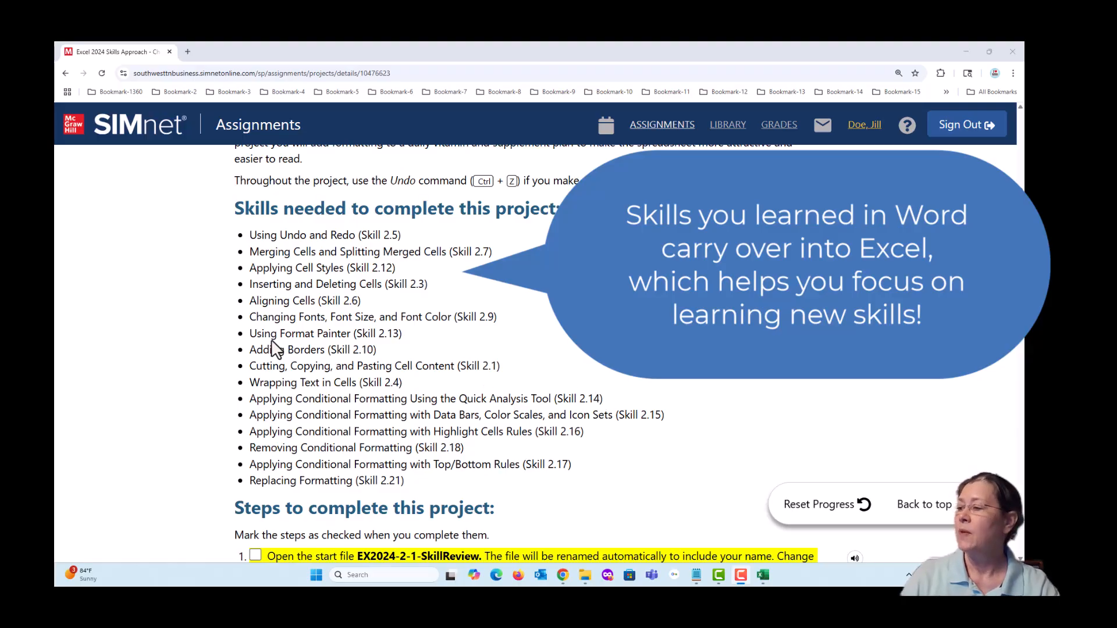
drag(250, 383, 361, 384)
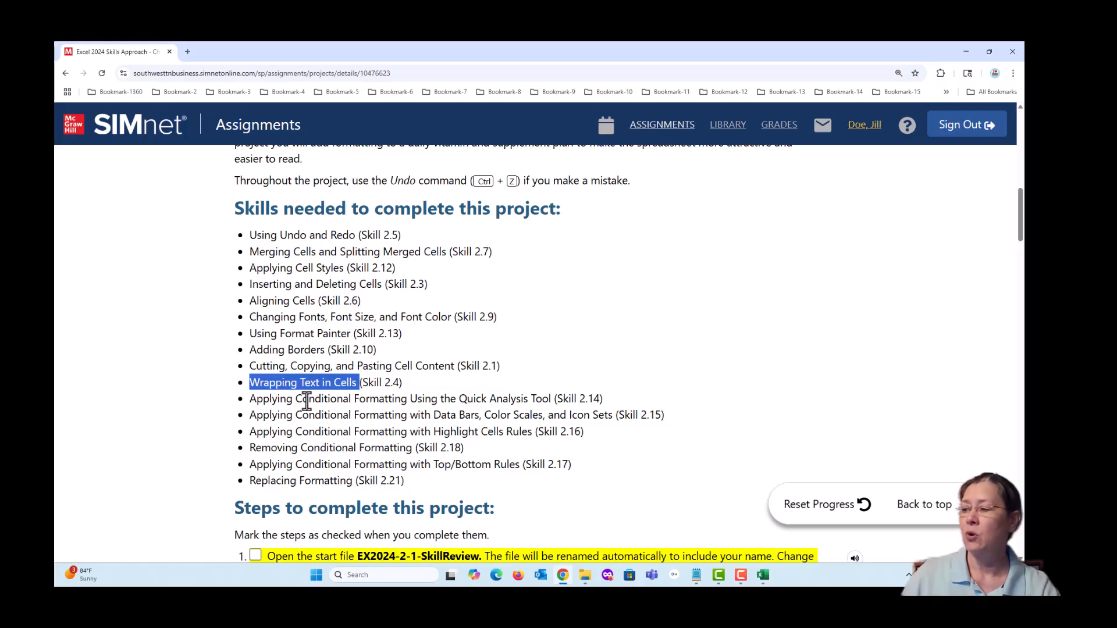
mouse_move(302, 399)
mouse_down()
mouse_move(361, 401)
mouse_move(384, 415)
mouse_up()
drag(302, 432, 402, 431)
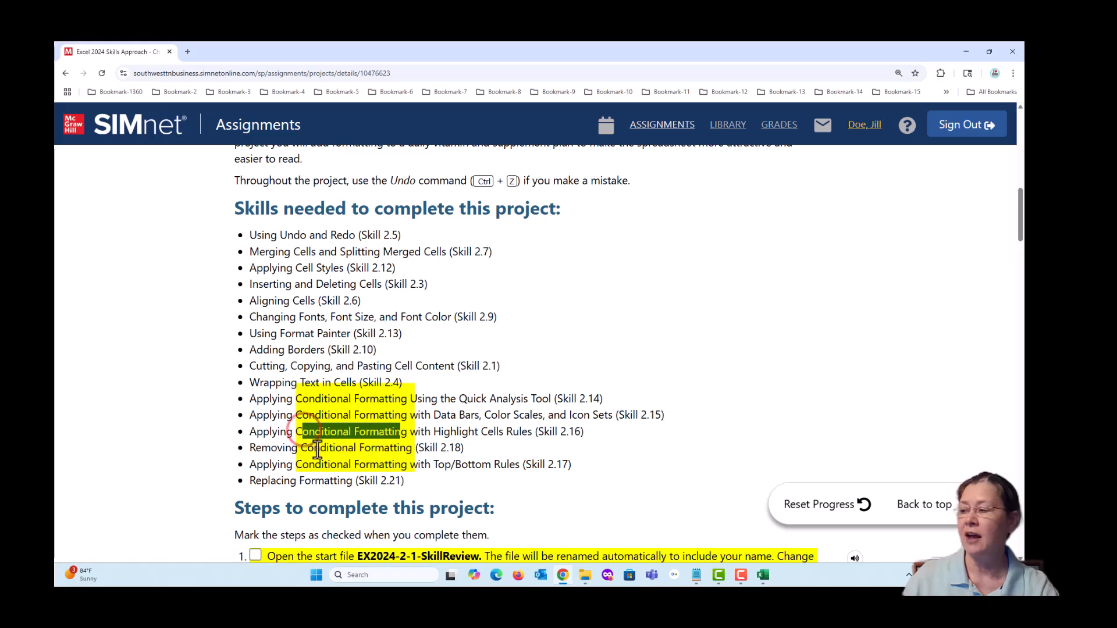
drag(307, 448, 404, 448)
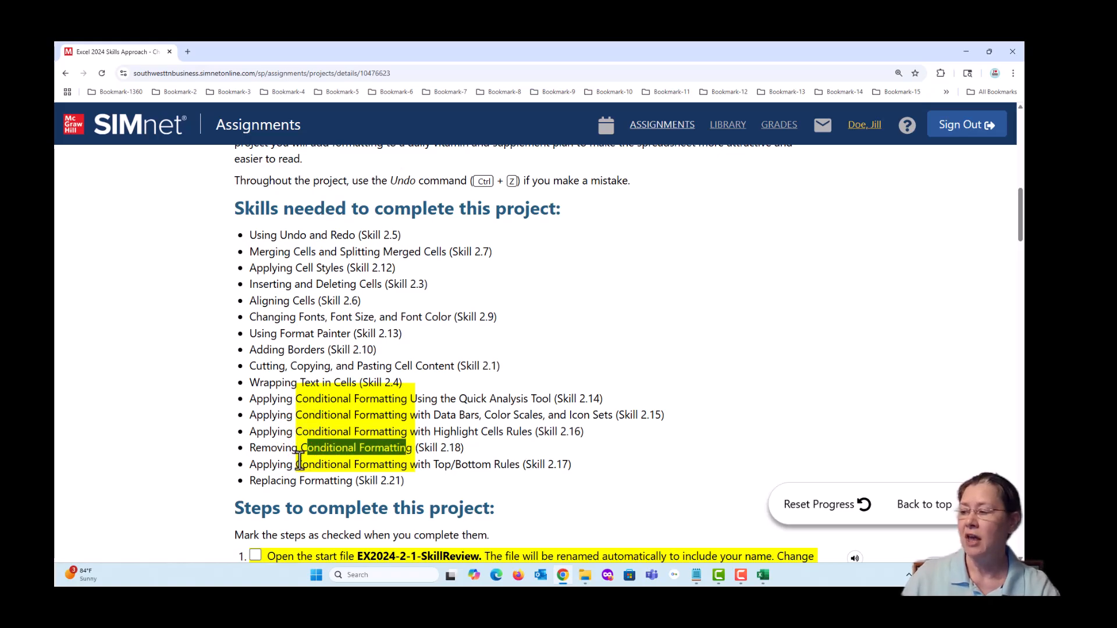
drag(296, 464, 409, 463)
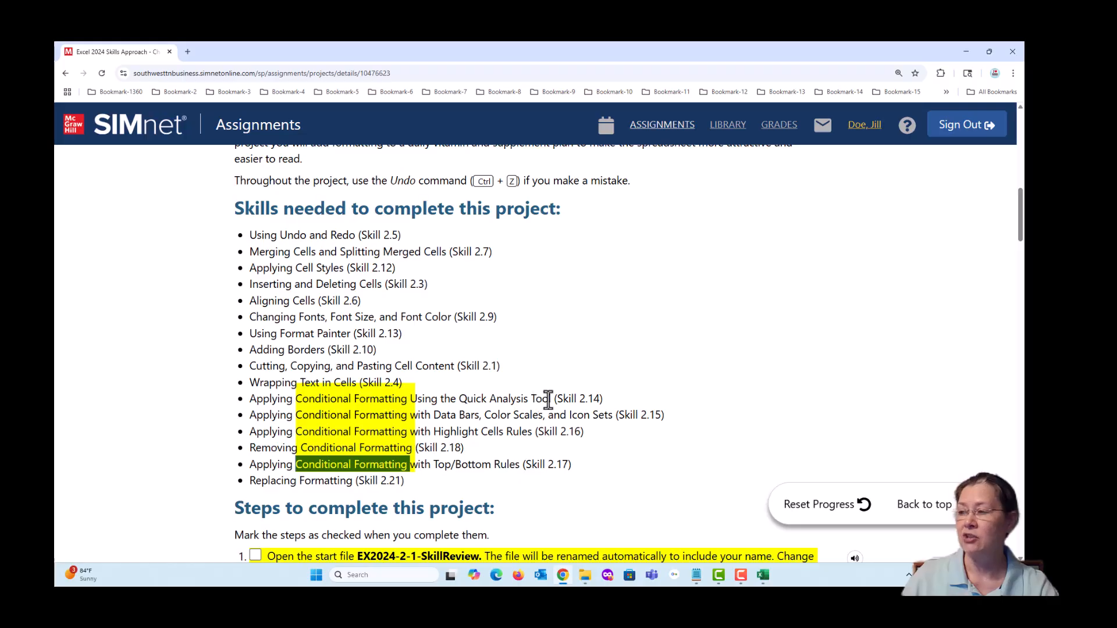
click(646, 392)
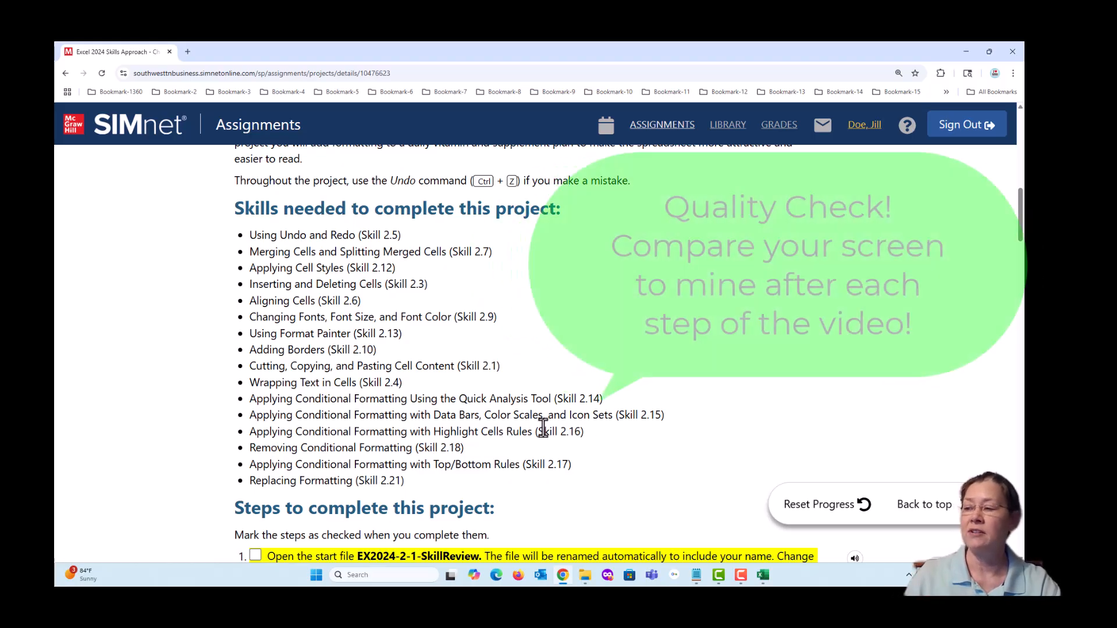
drag(572, 415, 615, 416)
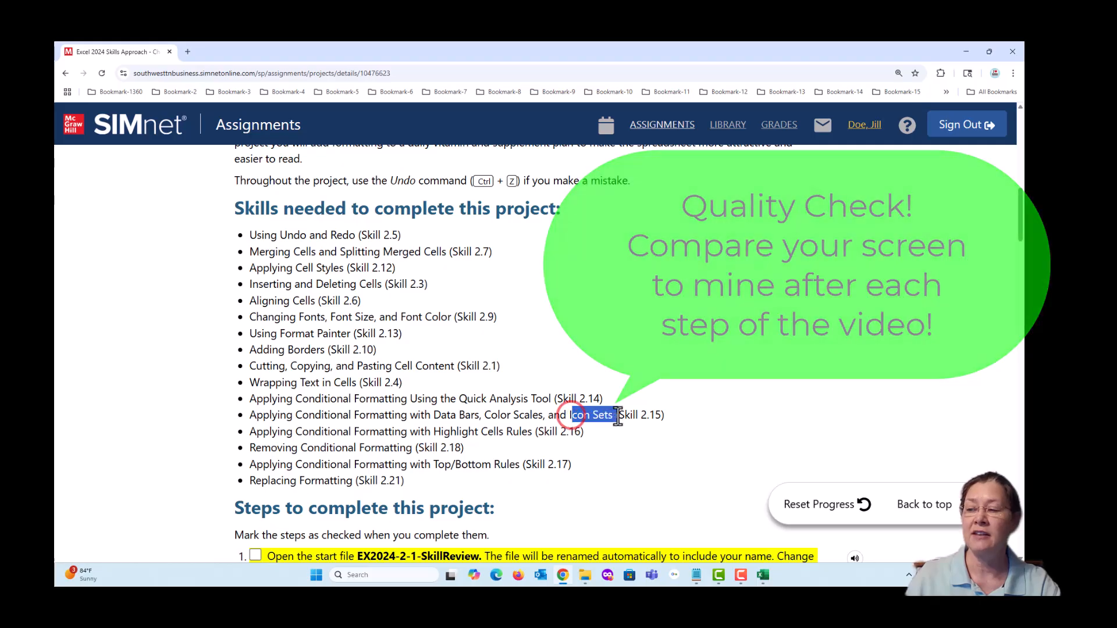
click(621, 463)
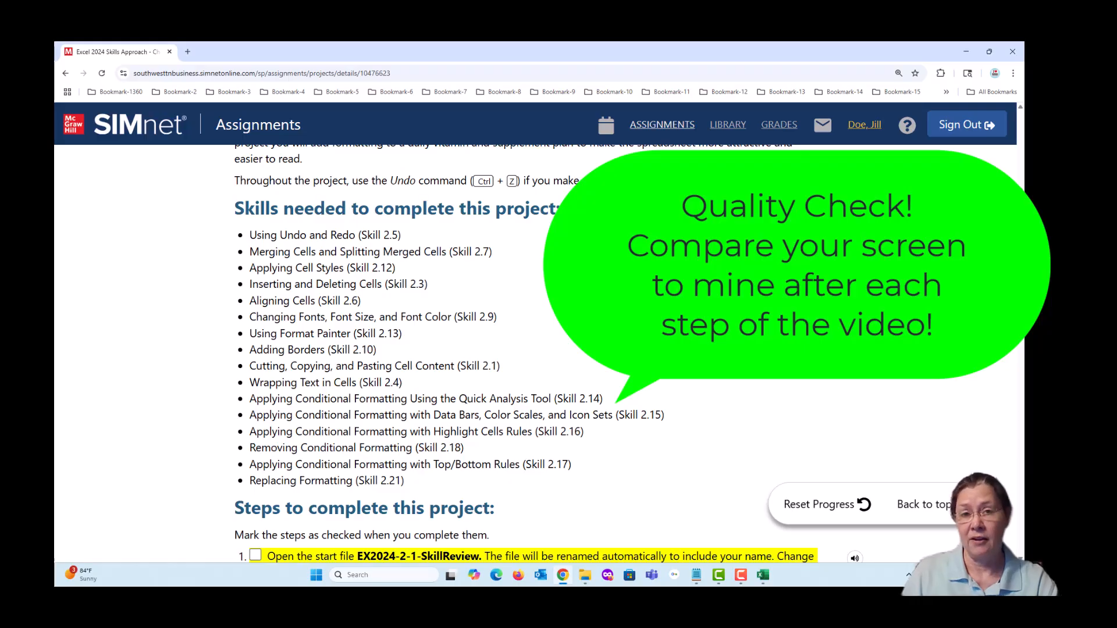
- Mark project steps 1 and 2, opening the start file and enabling editing, as completed in the instructions
scroll(731, 487, down, 4)
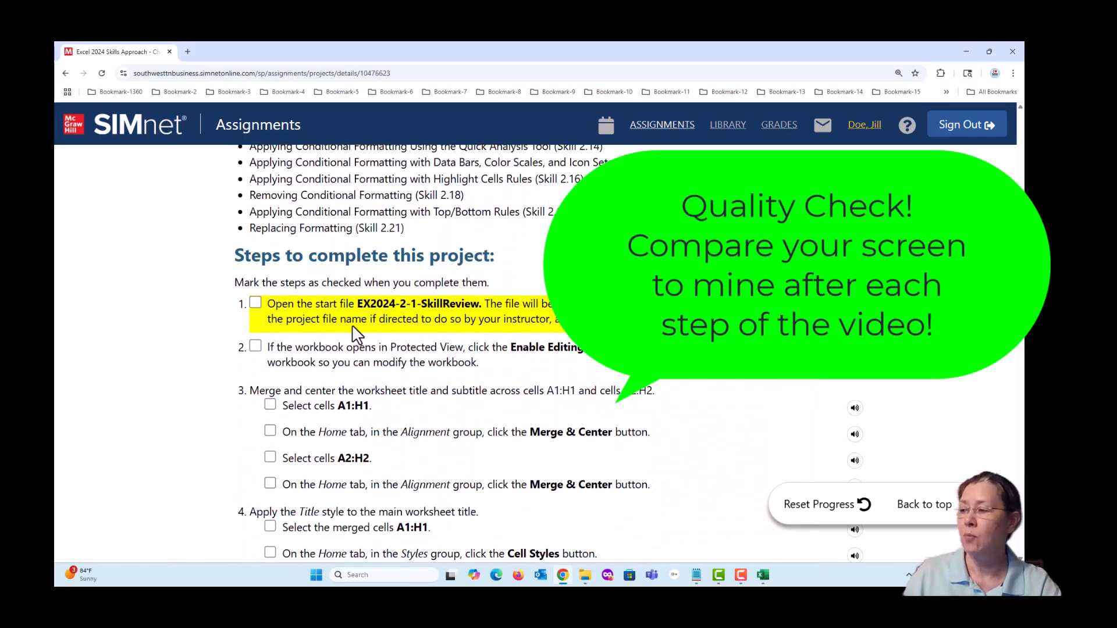
click(255, 303)
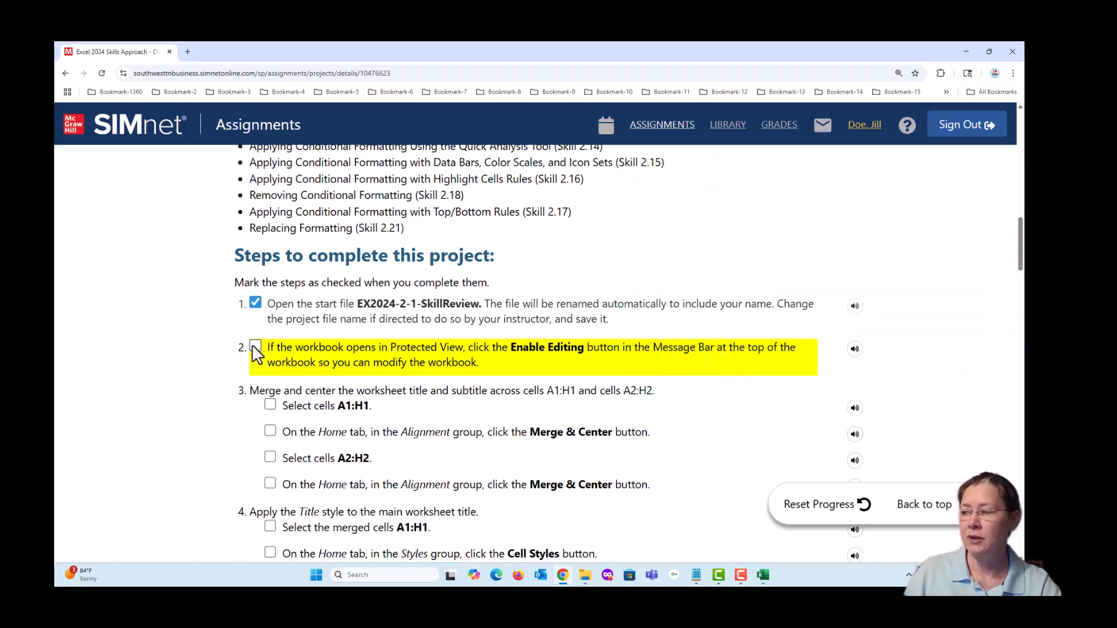
click(256, 348)
scroll(185, 367, down, 3)
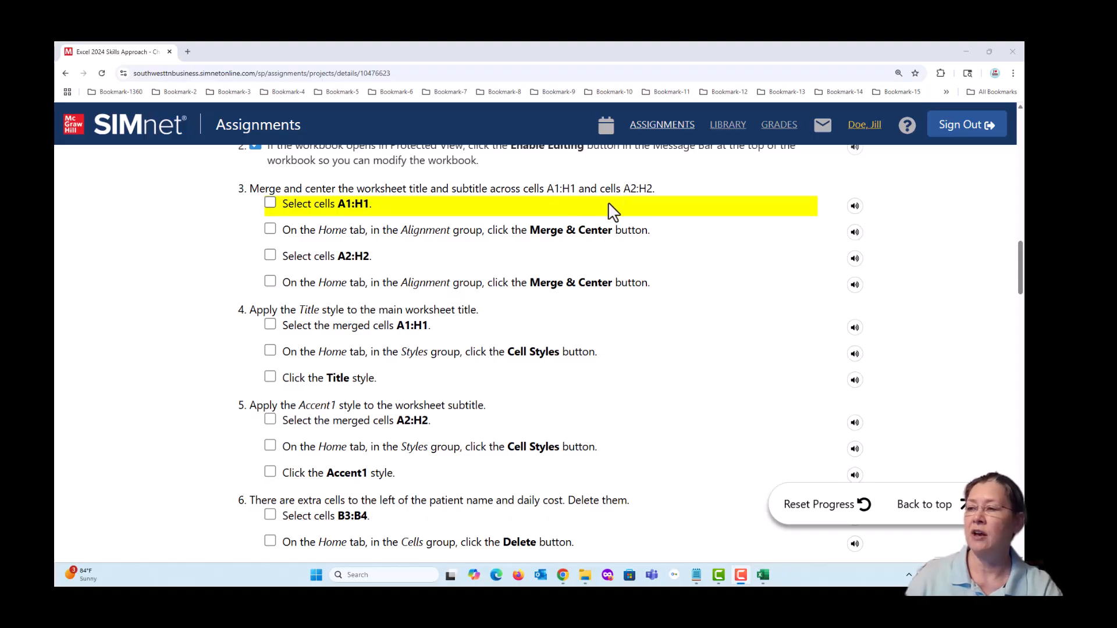
- Switch to the Excel workbook and inspect cells A1 and B1 to see which one holds the worksheet title
click(437, 58)
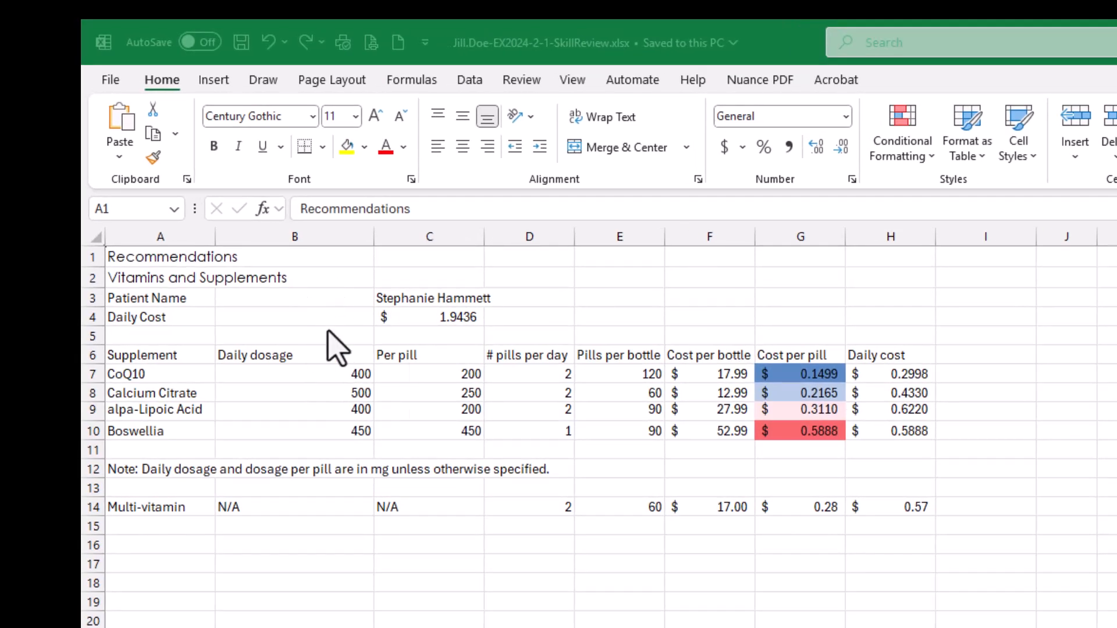
click(147, 259)
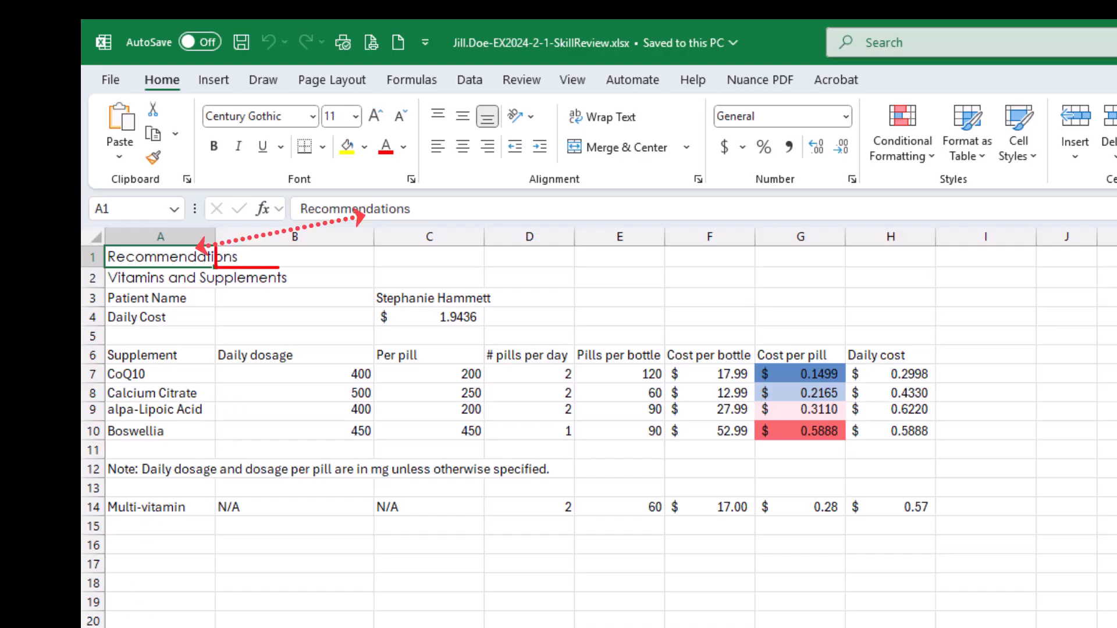
click(303, 256)
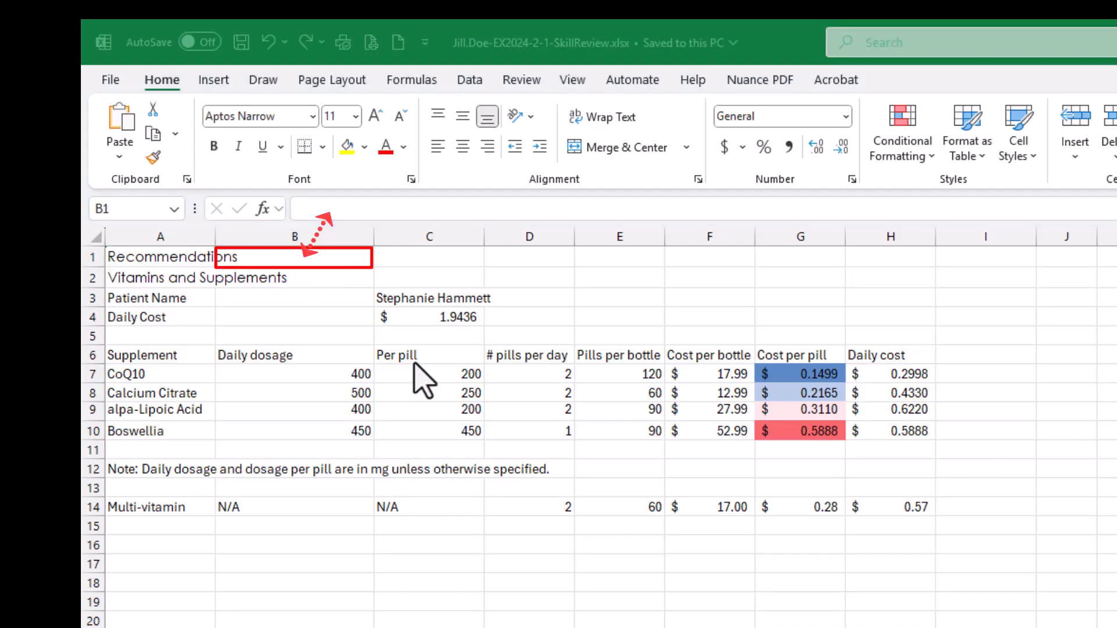
click(269, 257)
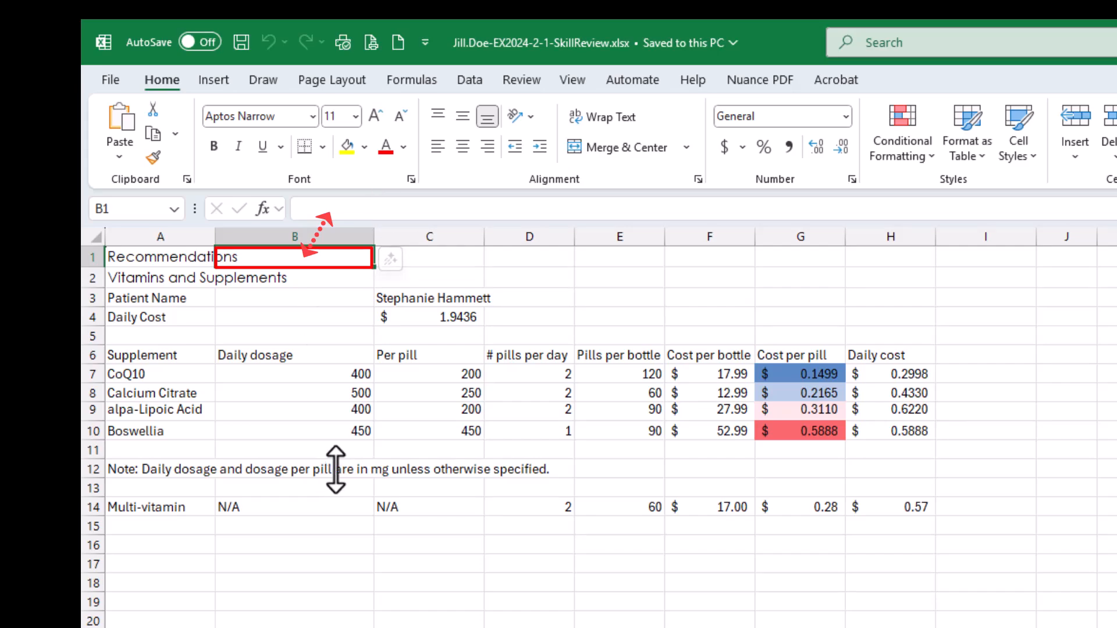
click(165, 256)
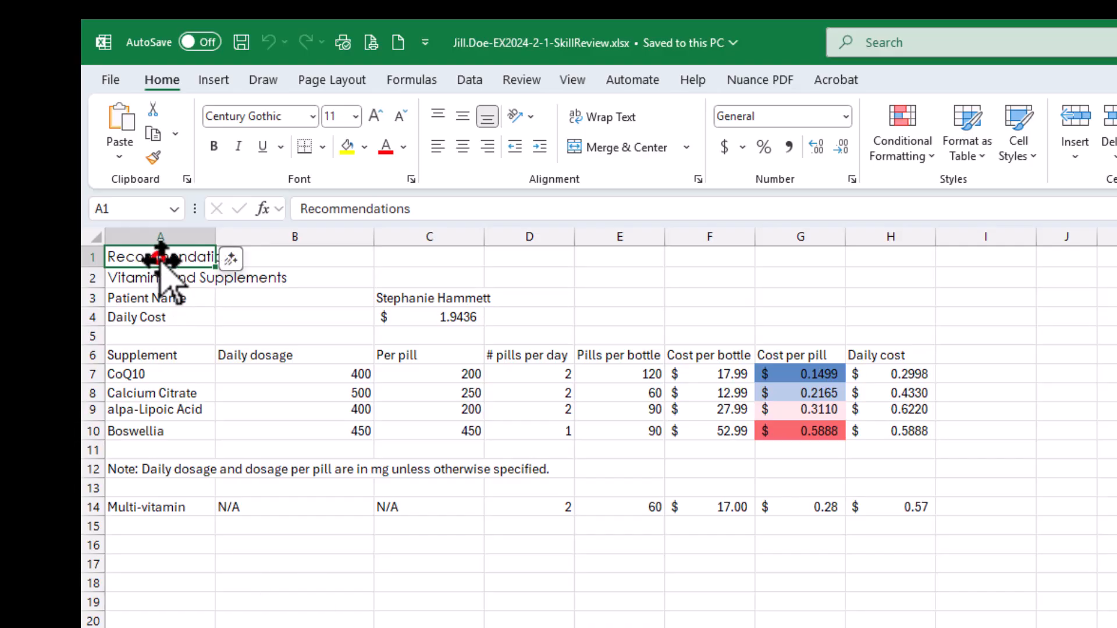
- Merge and center the worksheet title "Recommendations" across cells A1:H1
drag(161, 259, 876, 260)
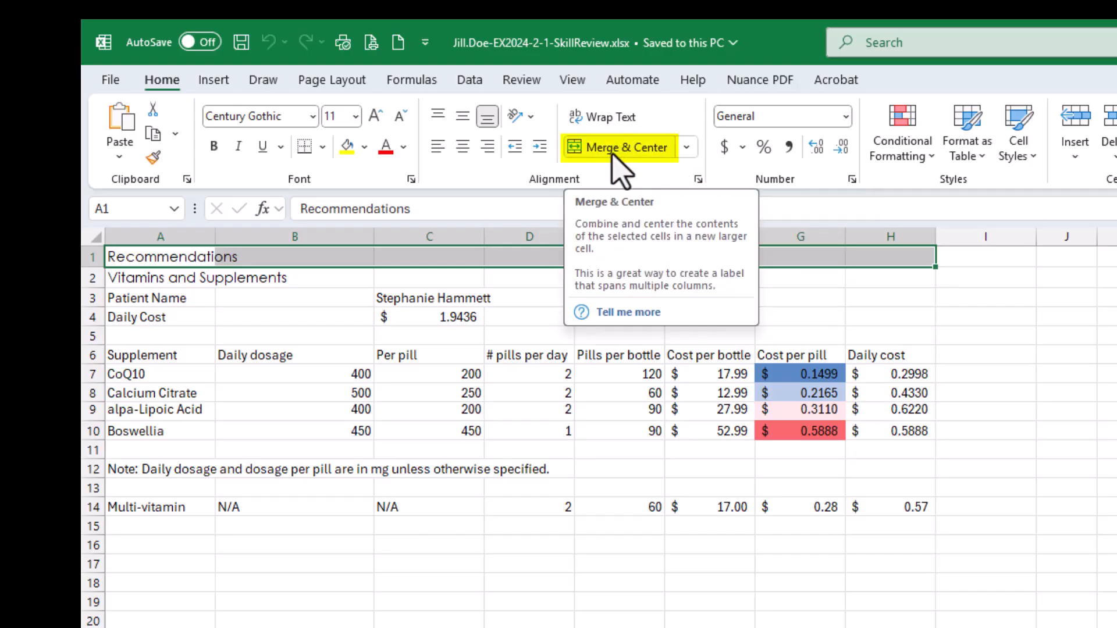
click(687, 149)
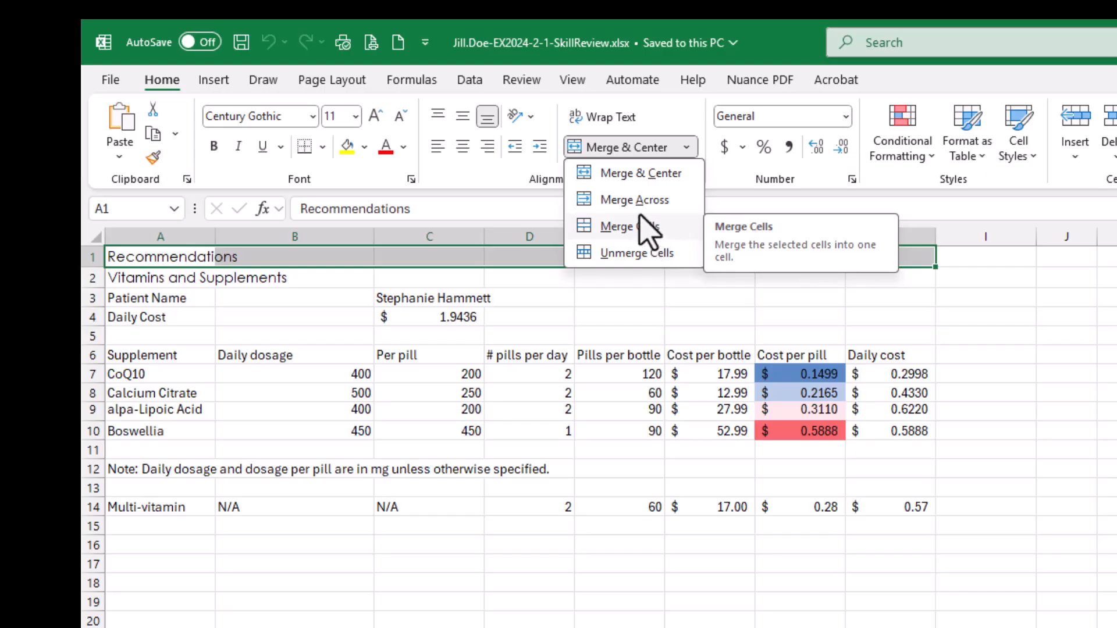
click(792, 29)
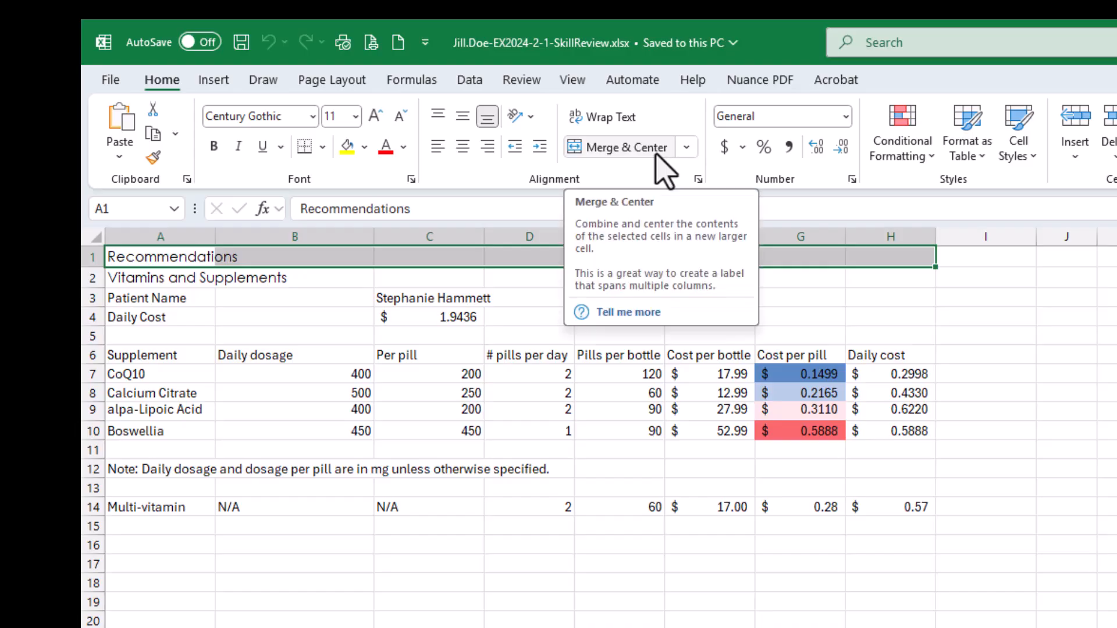
click(605, 149)
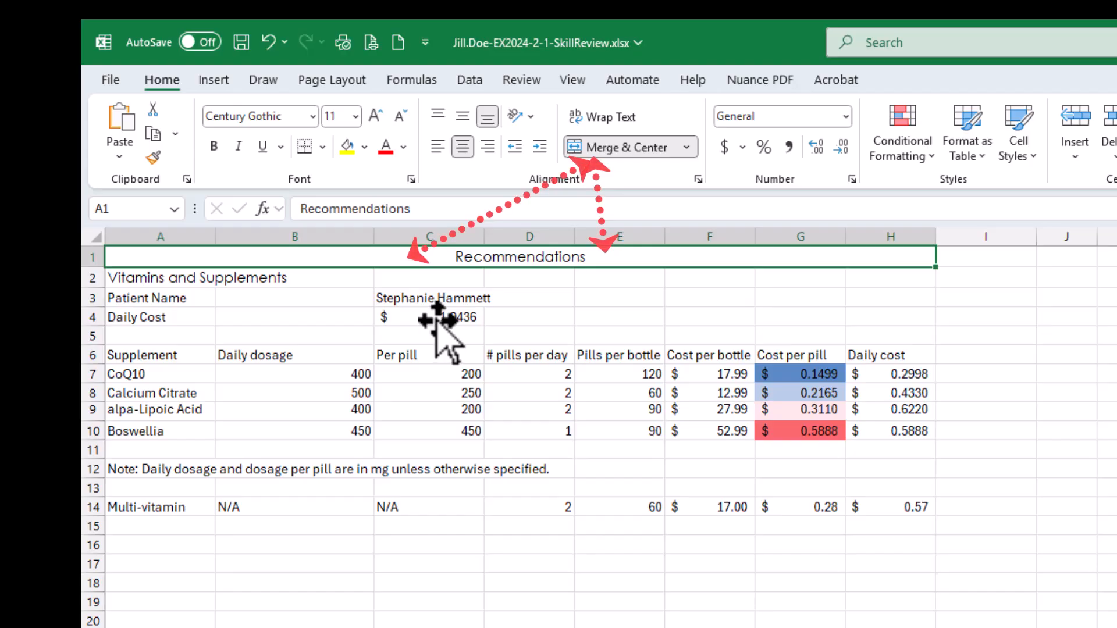
- Check that the title row now behaves as one merged cell, comparing it with the separate cells in row 2
click(441, 603)
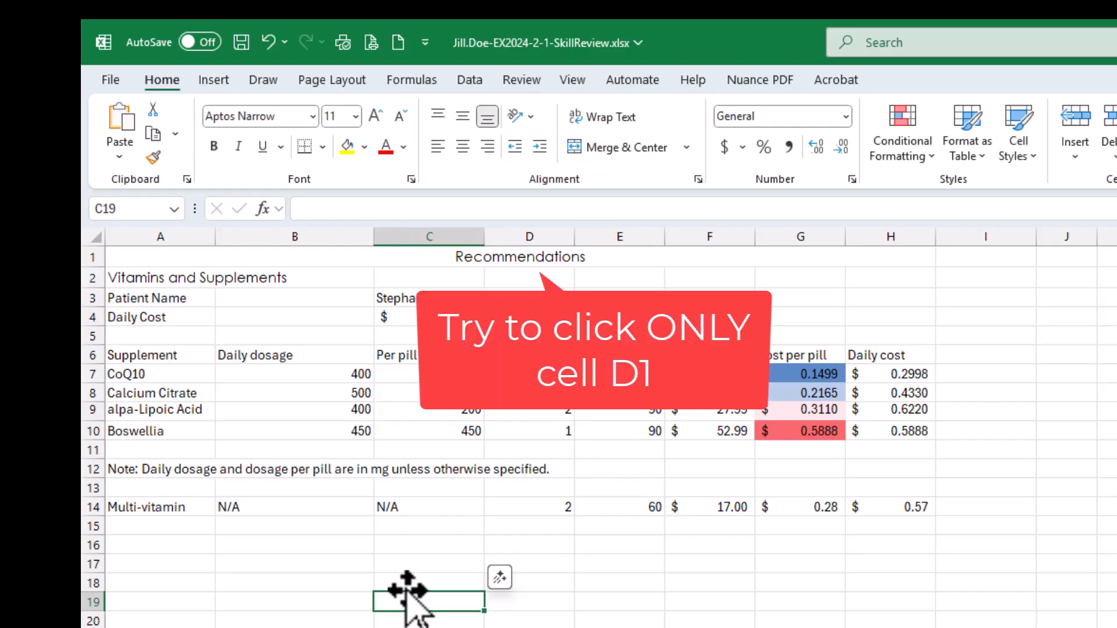
click(528, 259)
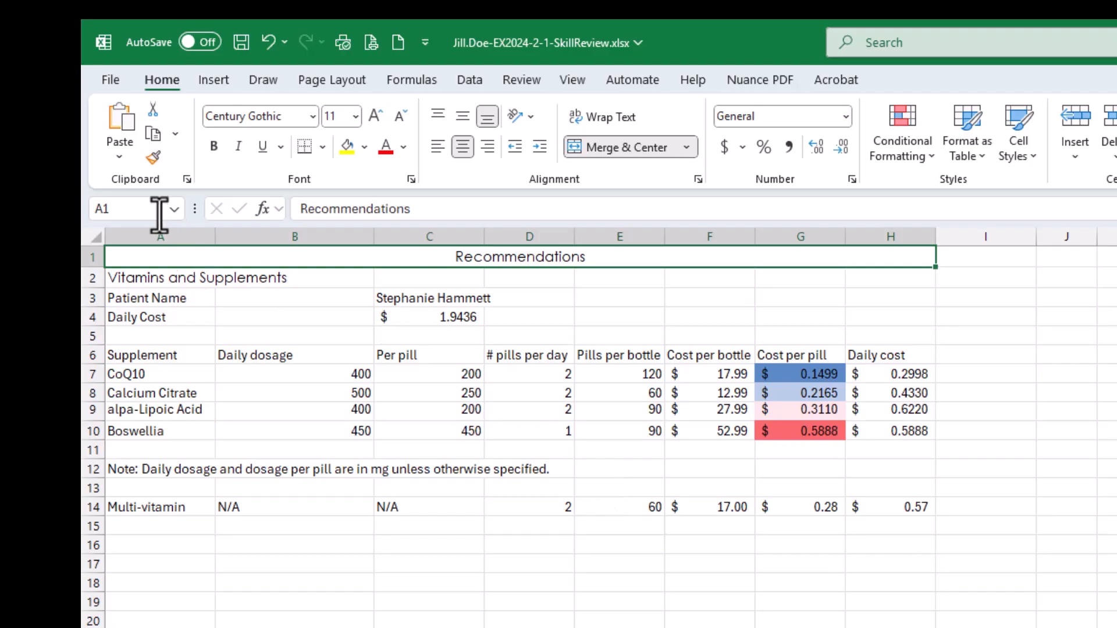
click(637, 254)
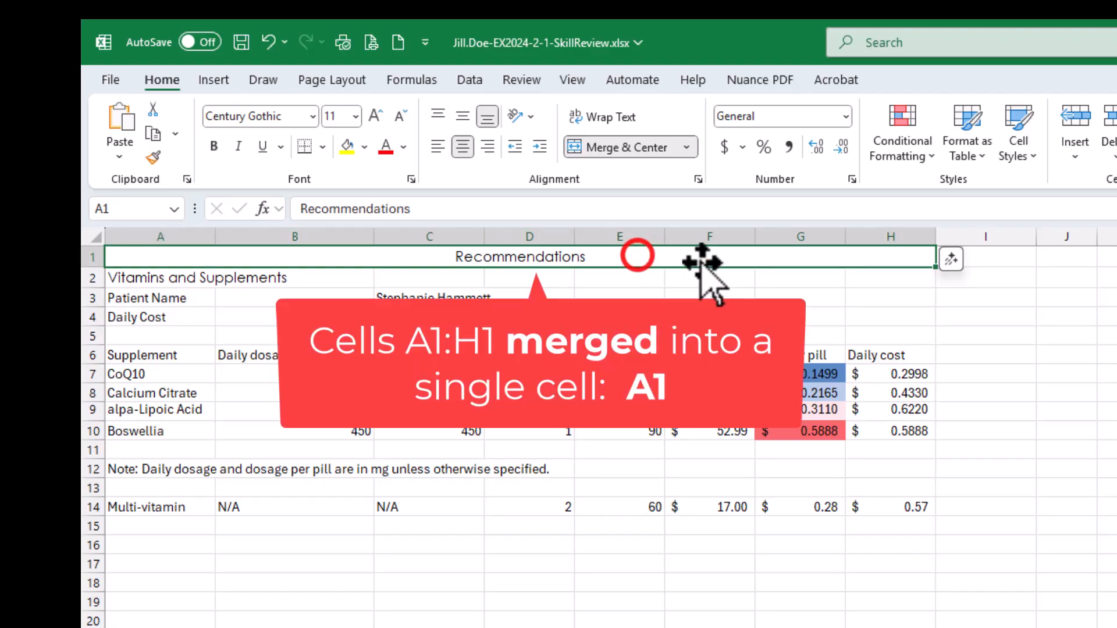
click(730, 255)
click(810, 256)
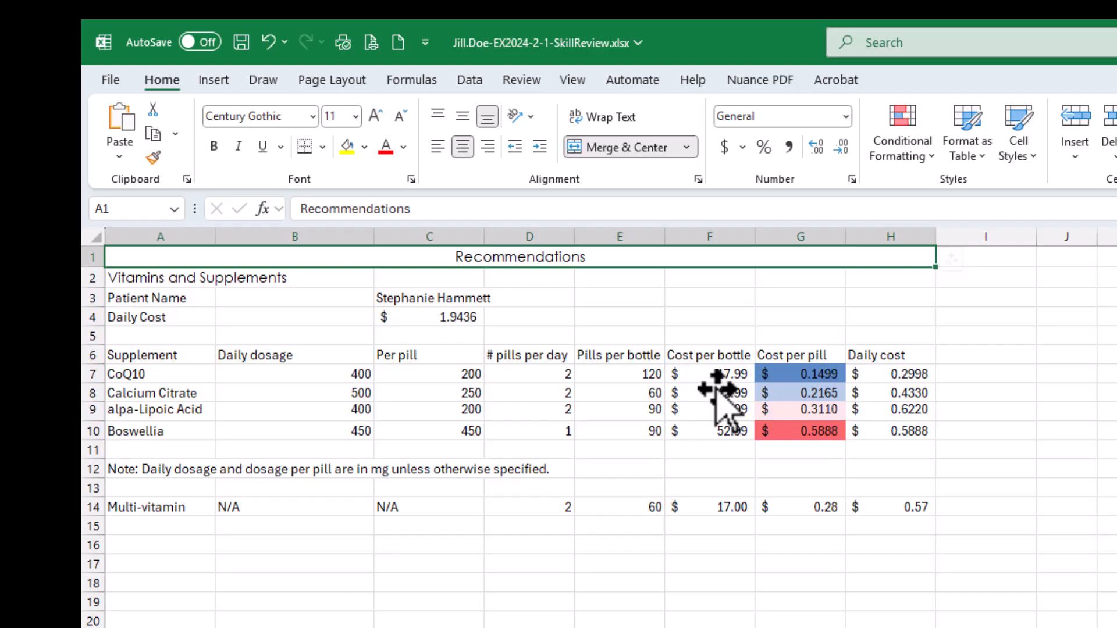
click(716, 279)
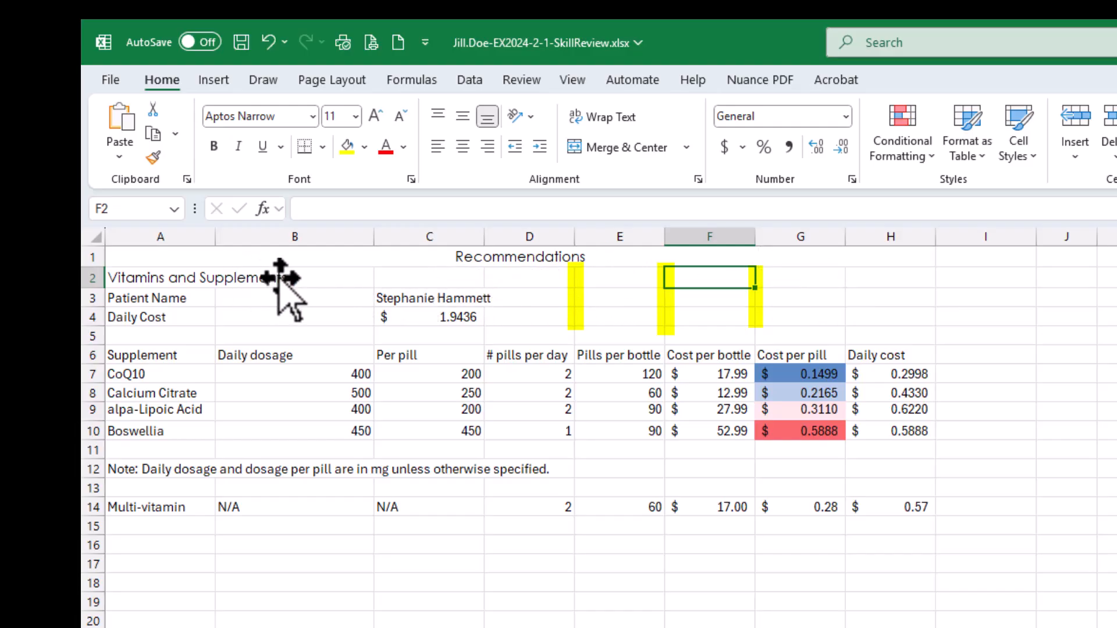
click(542, 256)
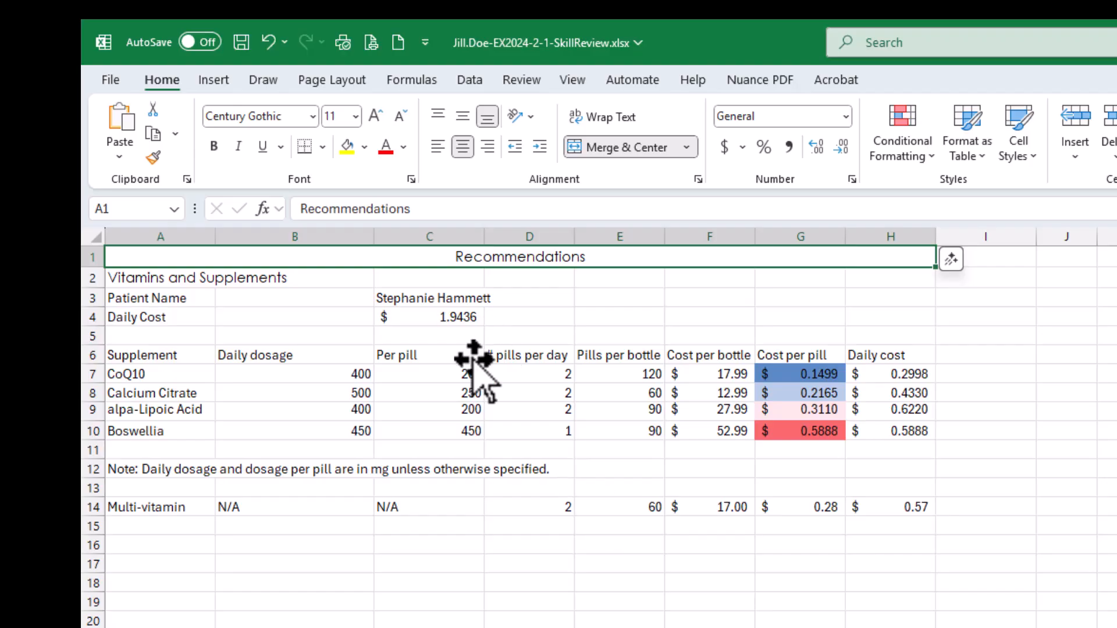
- Merge and center the subtitle "Vitamins and Supplements" across cells A2:H2 and save the workbook
click(147, 281)
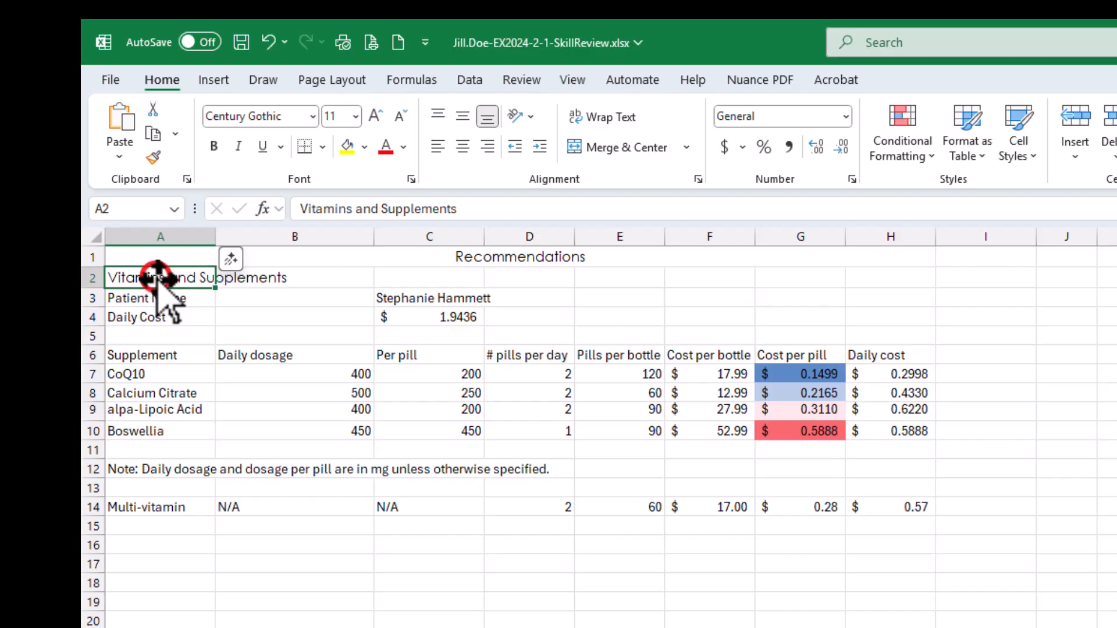
drag(158, 278, 894, 277)
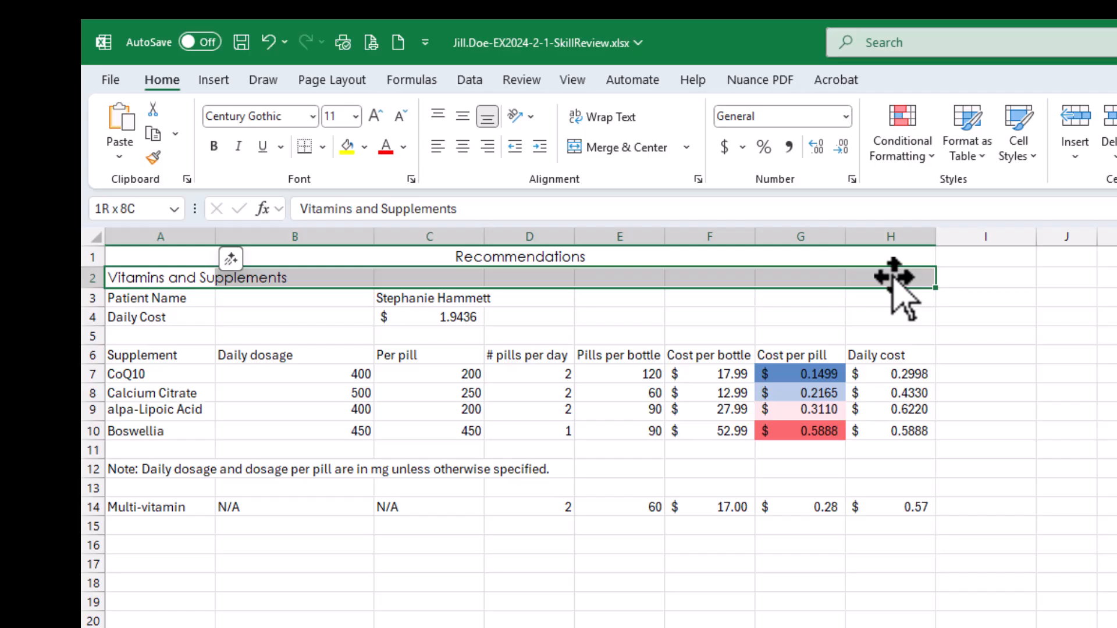
mouse_move(895, 278)
mouse_down()
mouse_move(890, 330)
mouse_move(893, 279)
mouse_up()
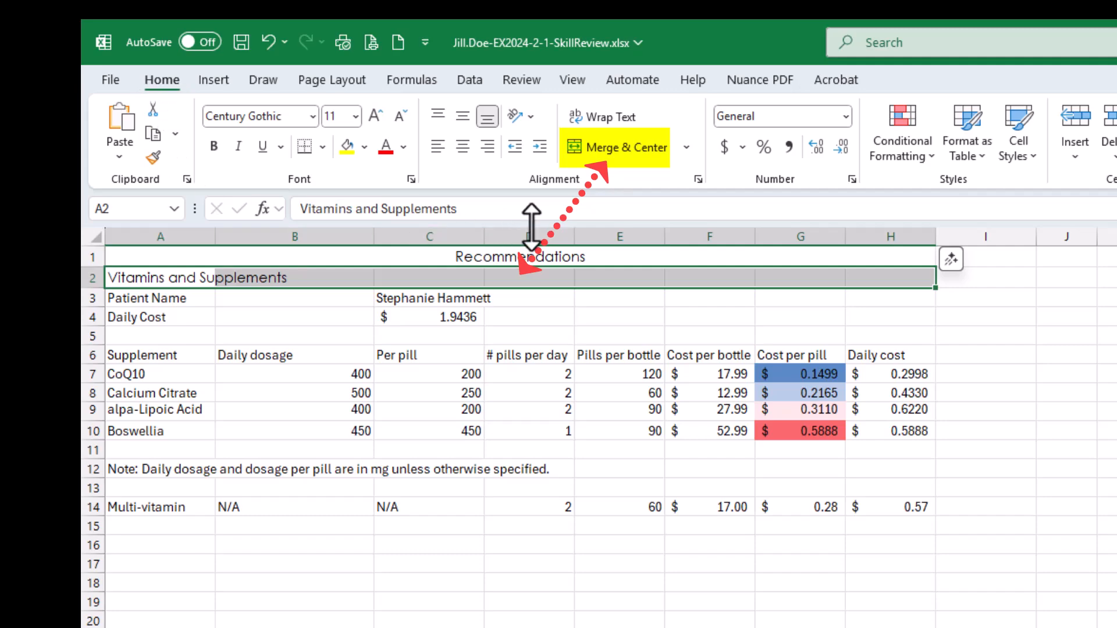
click(618, 147)
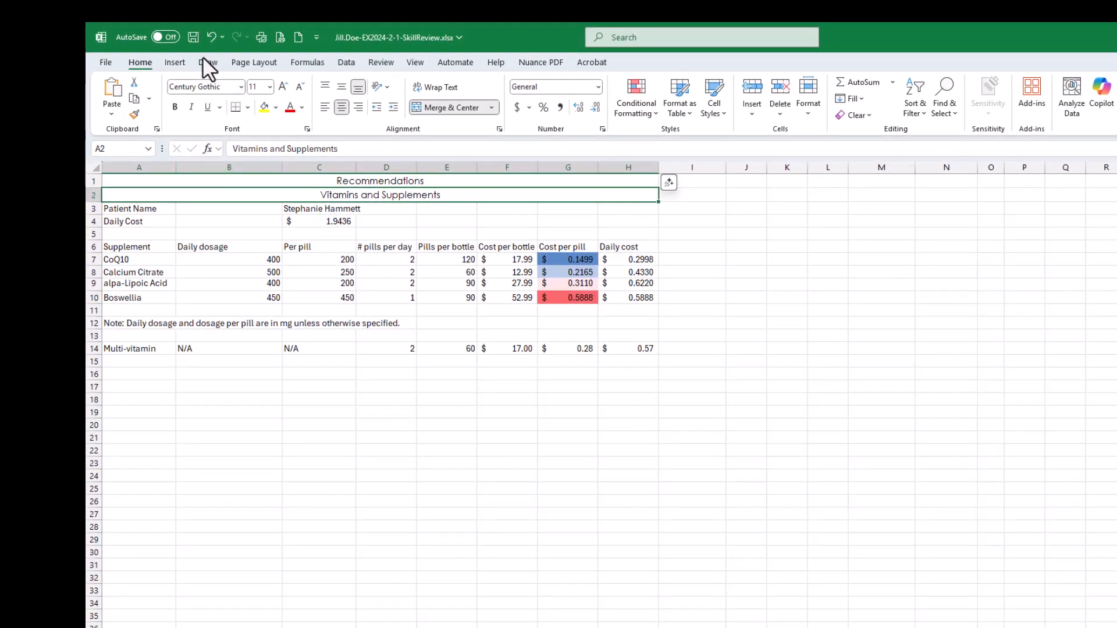
click(193, 37)
- Switch to the SIMnet instructions and mark all four parts of step 3, merging and centering the title and subtitle, as completed
drag(1116, 71, 840, 89)
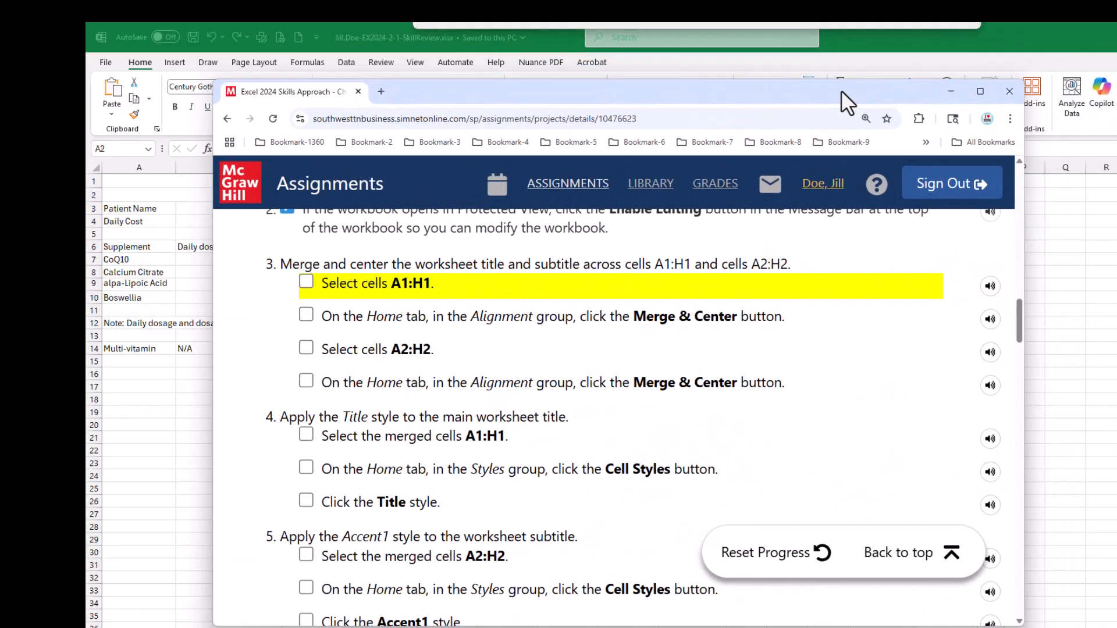
click(306, 283)
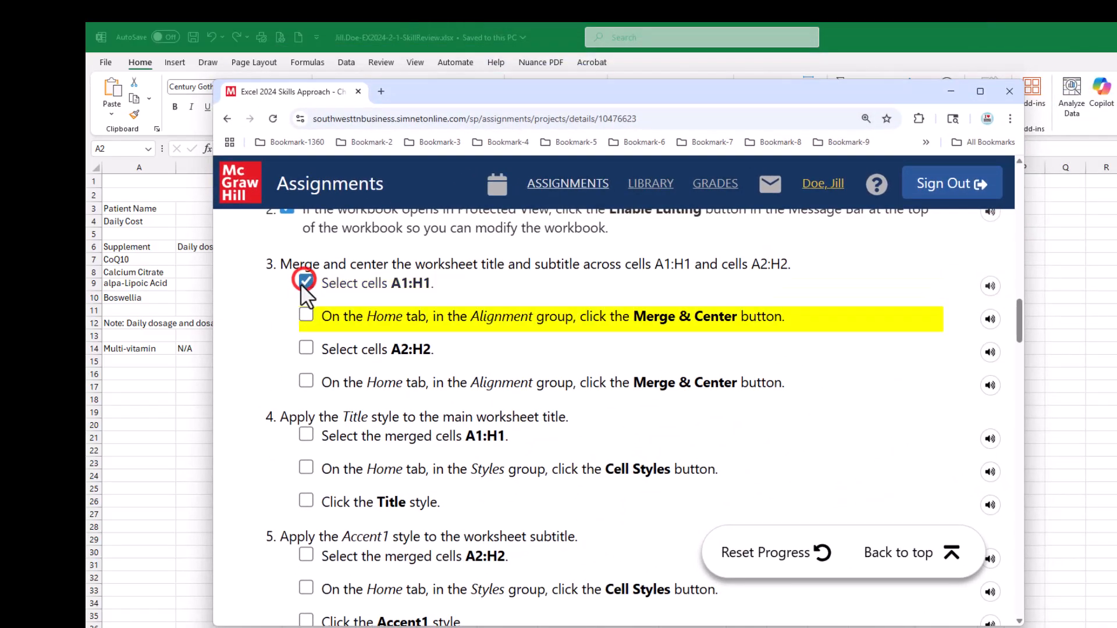
click(307, 316)
click(305, 348)
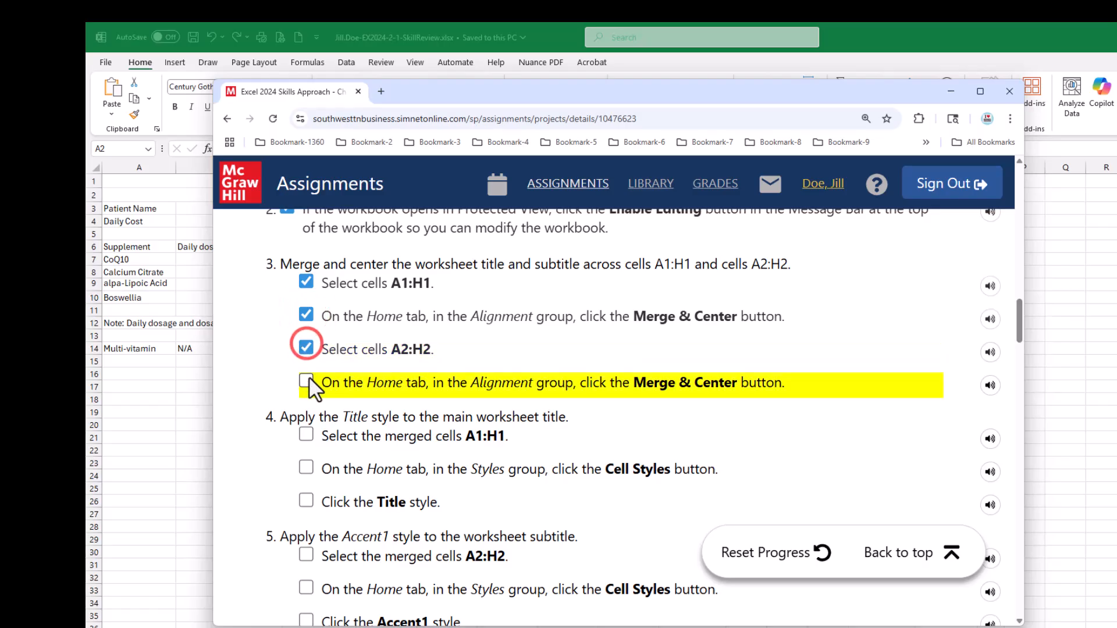
click(306, 381)
scroll(362, 468, down, 3)
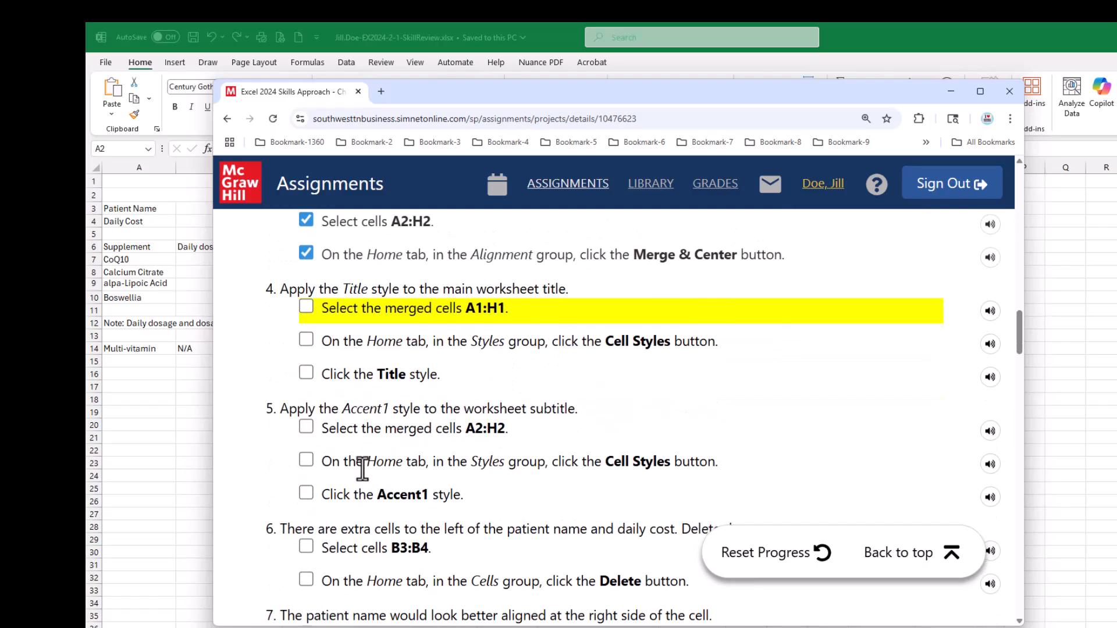
scroll(363, 469, up, 1)
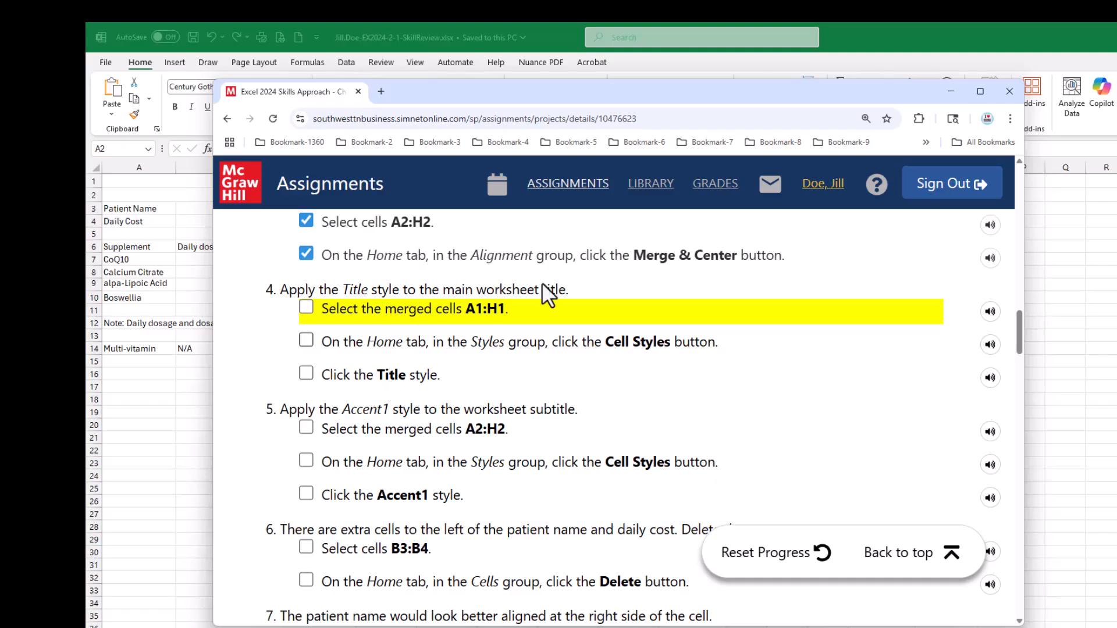
- Switch to the Excel workbook, apply the Title cell style to the merged title in A1:H1, and save the workbook
click(569, 92)
drag(569, 93, 1116, 146)
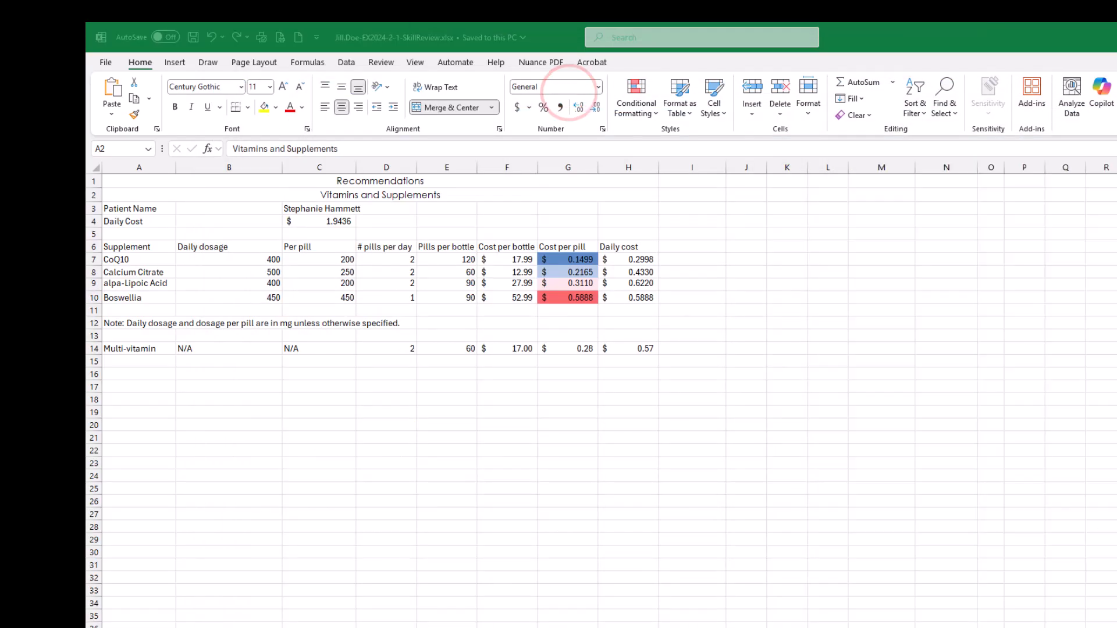
click(300, 174)
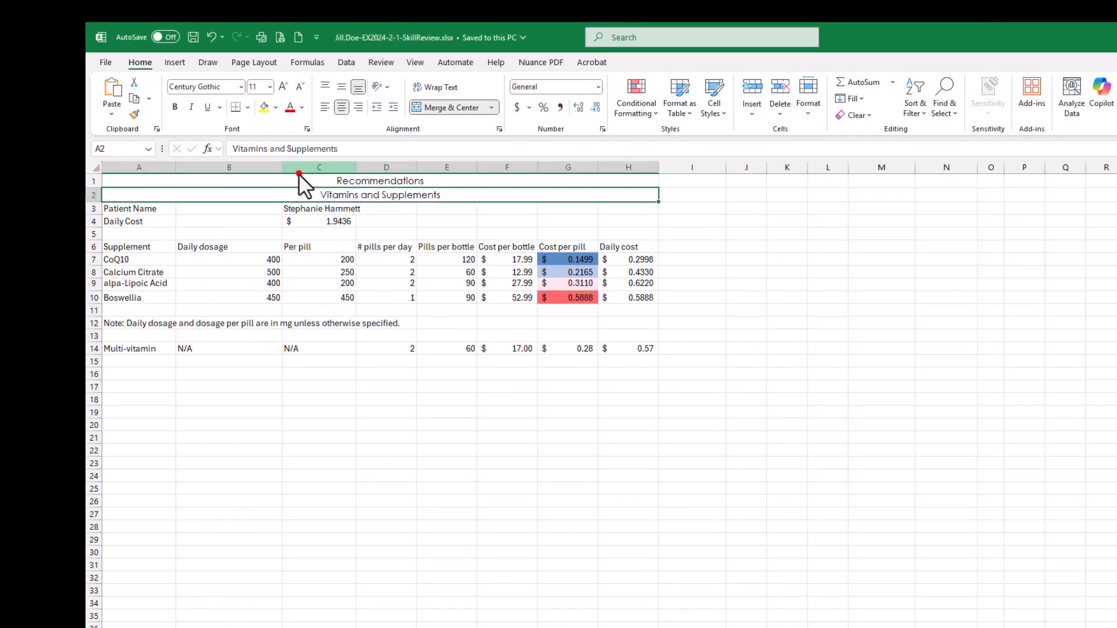
click(296, 179)
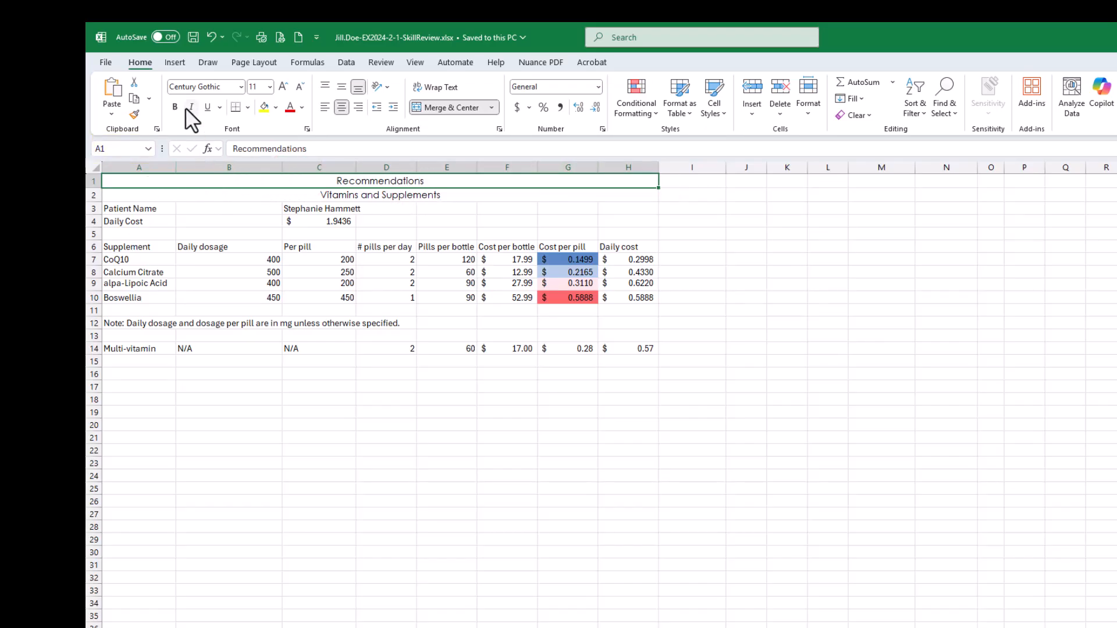
click(713, 110)
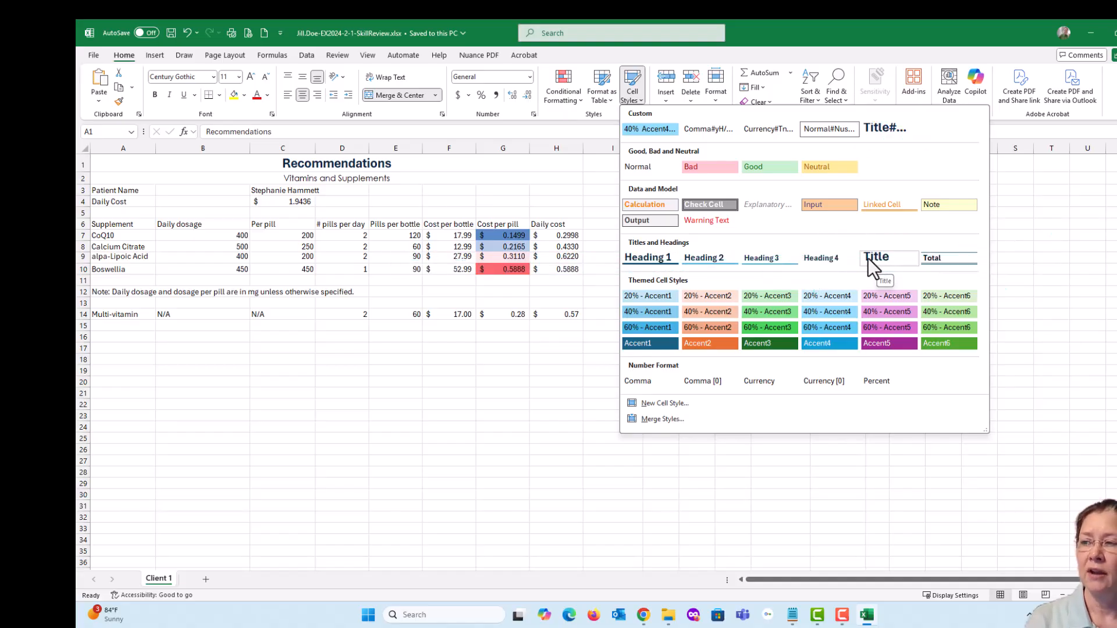
click(878, 258)
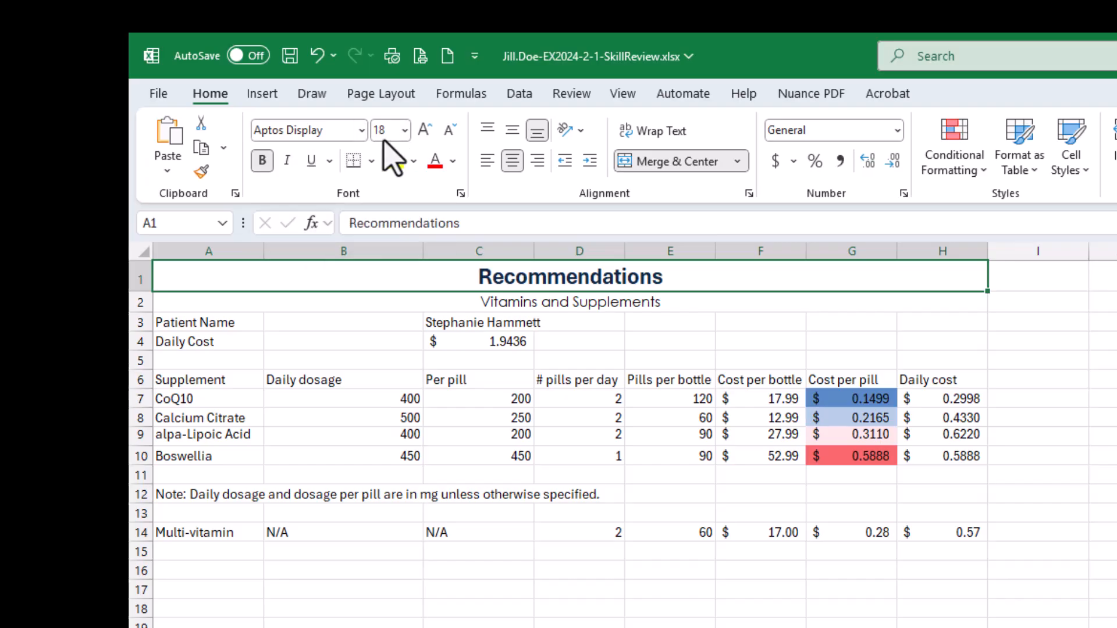
click(539, 303)
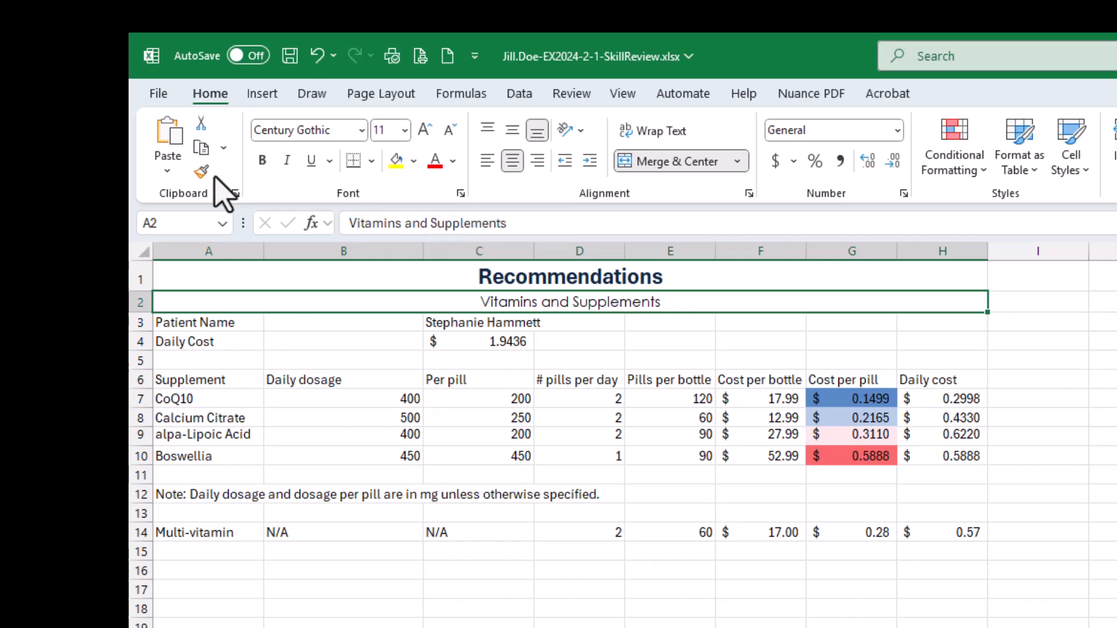
click(289, 57)
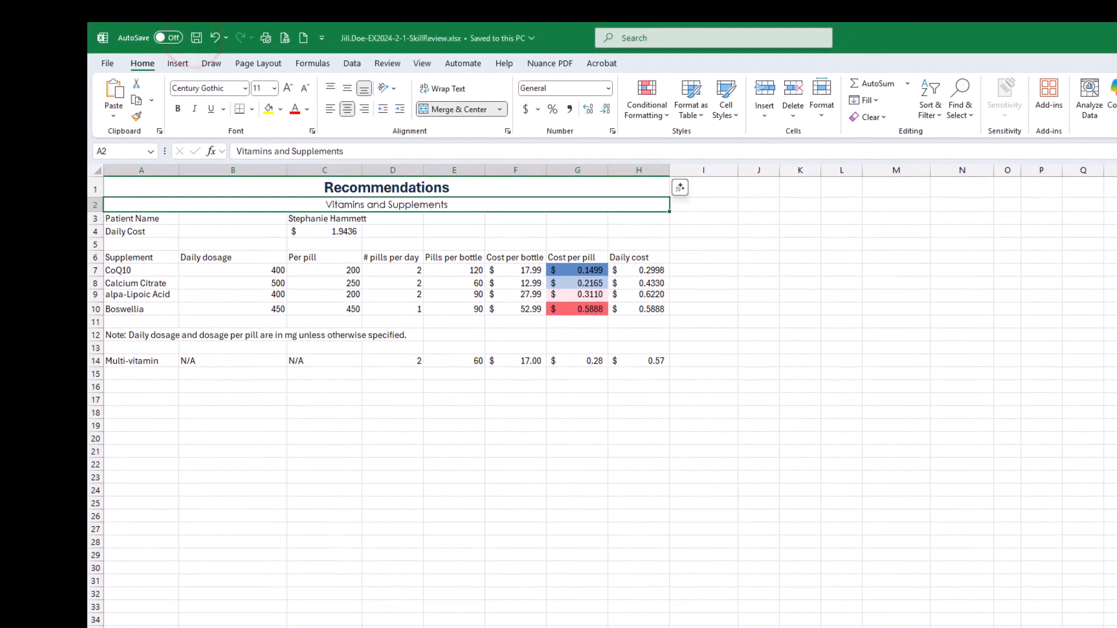
- Switch to the SIMnet instructions and mark the three parts of step 4, applying the Title style, as completed
drag(1116, 227, 906, 105)
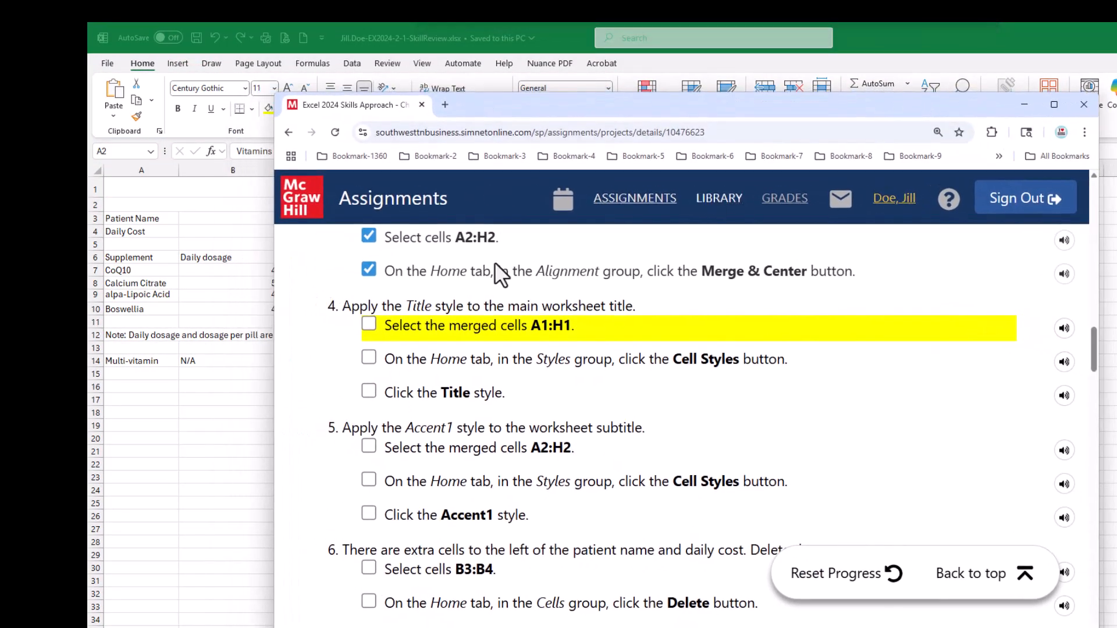
click(370, 322)
click(369, 356)
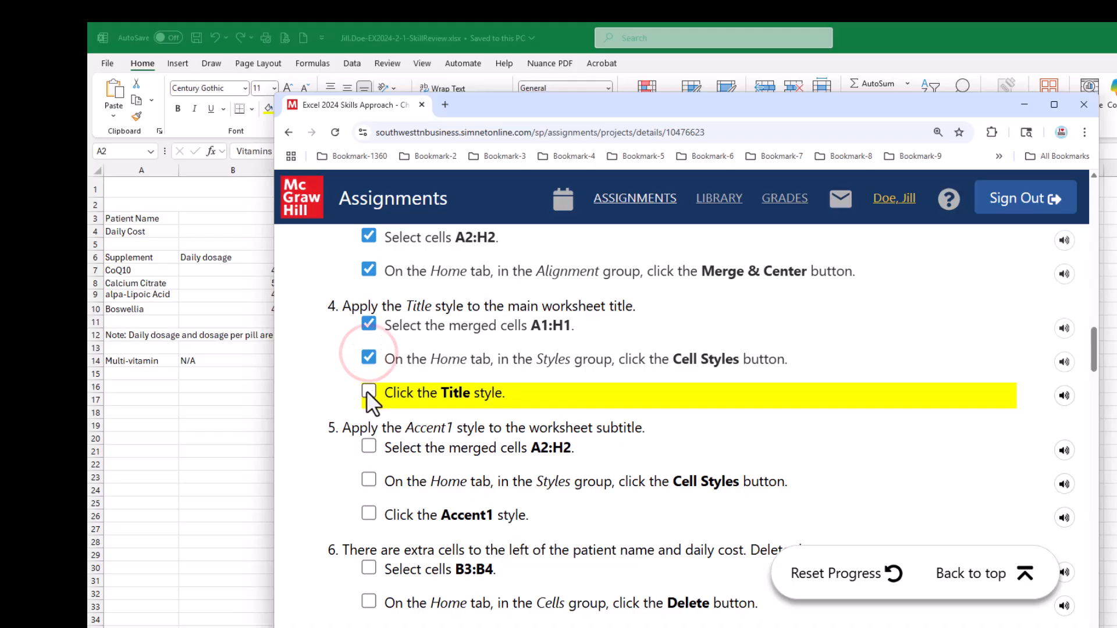
click(369, 391)
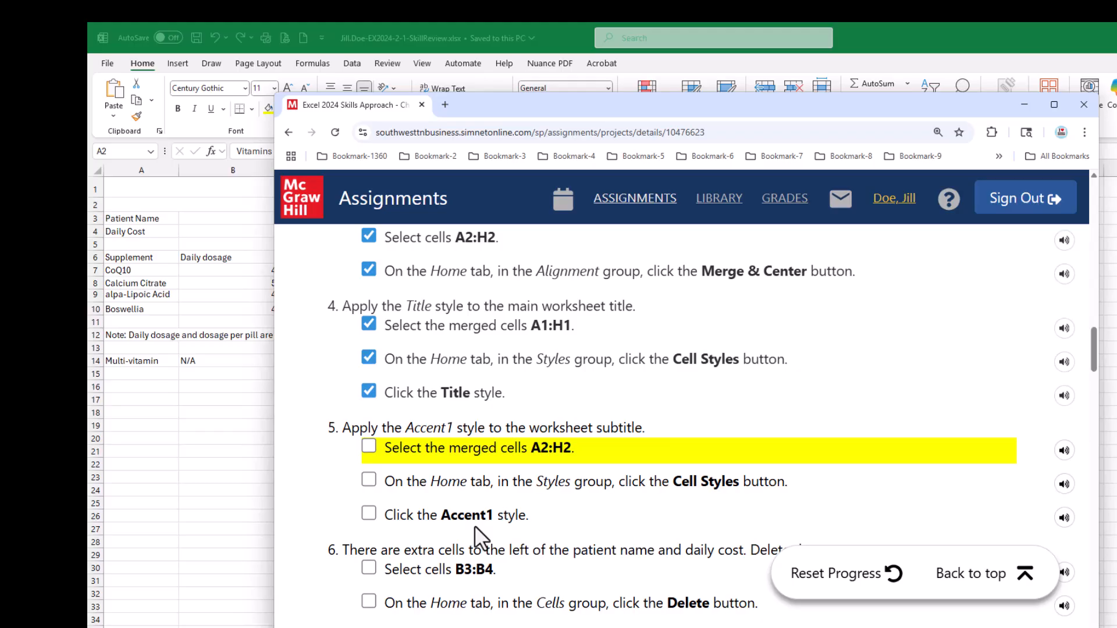
- Switch to the Excel workbook, apply the Accent1 cell style to the merged subtitle in A2:H2, and save the workbook
drag(581, 105, 1116, 232)
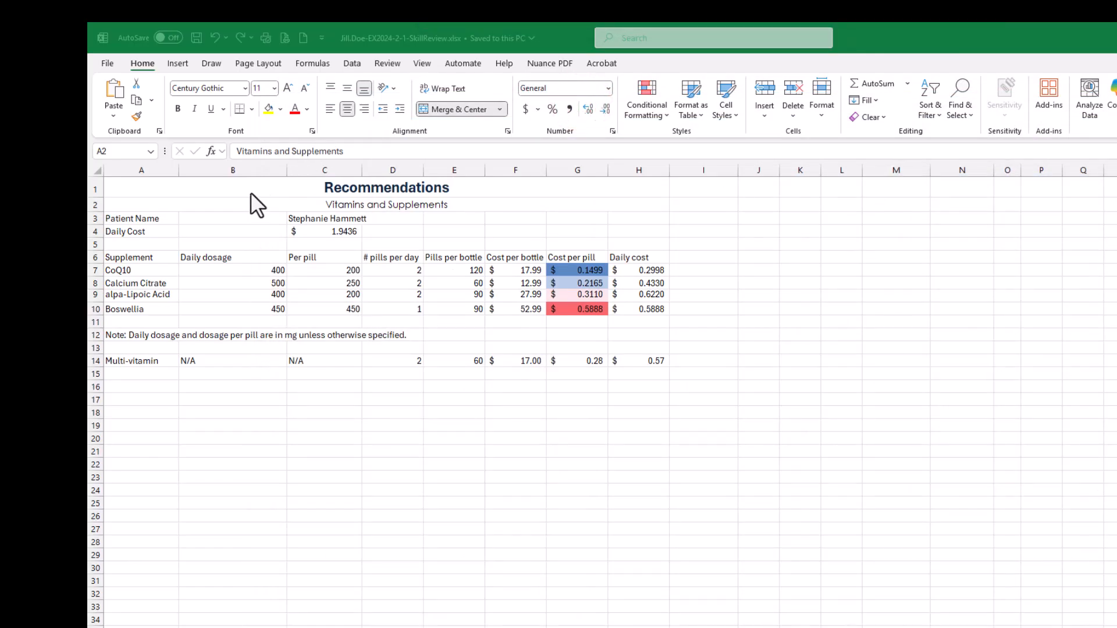
click(229, 204)
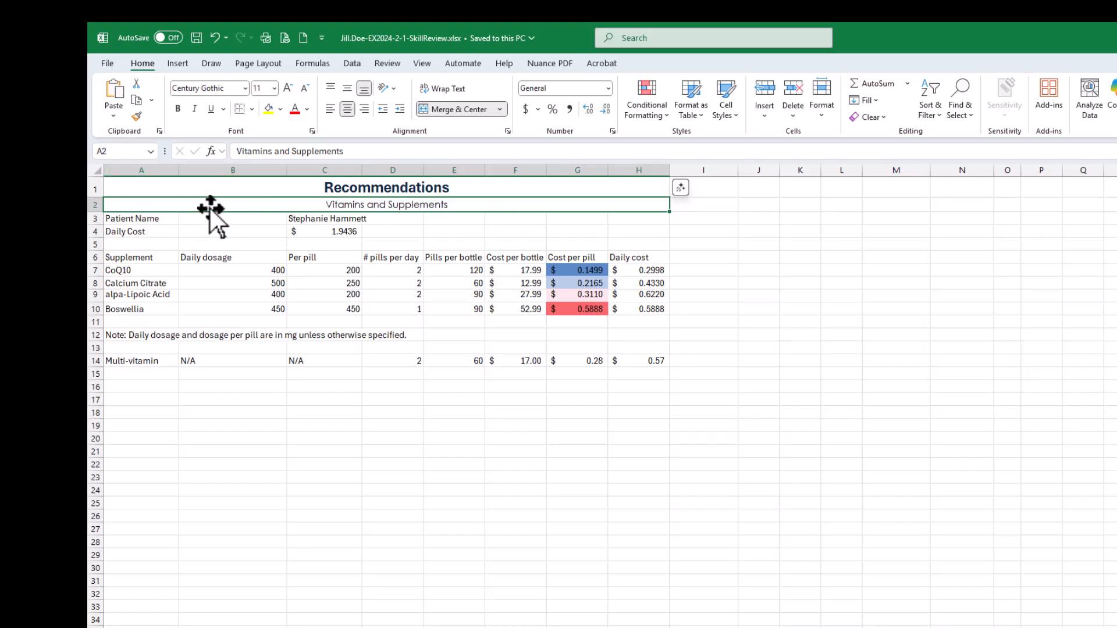
click(733, 112)
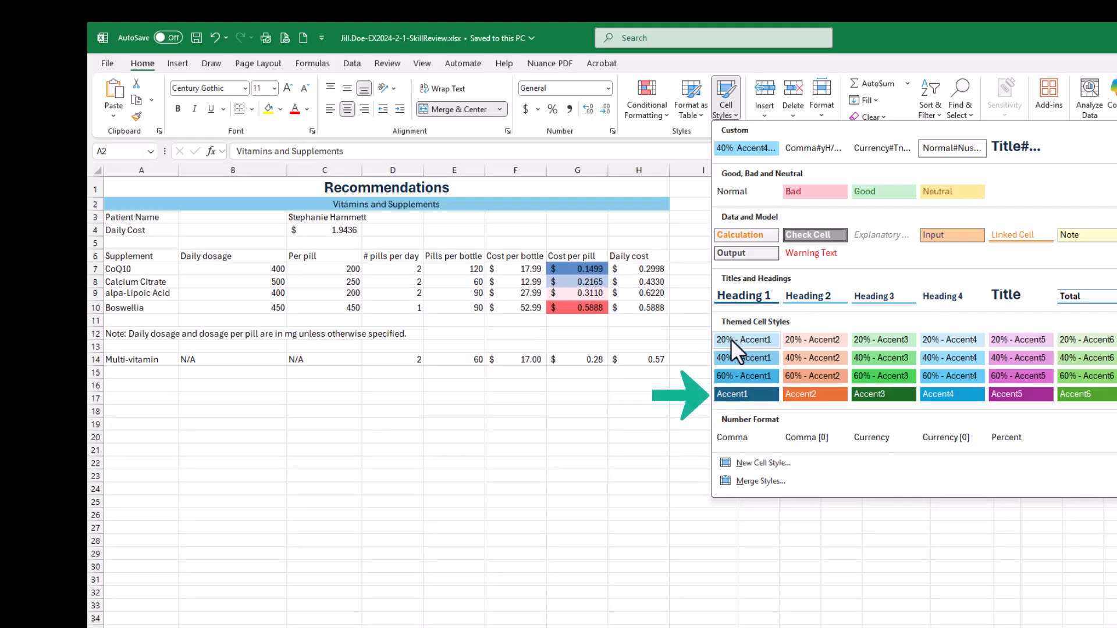
click(732, 395)
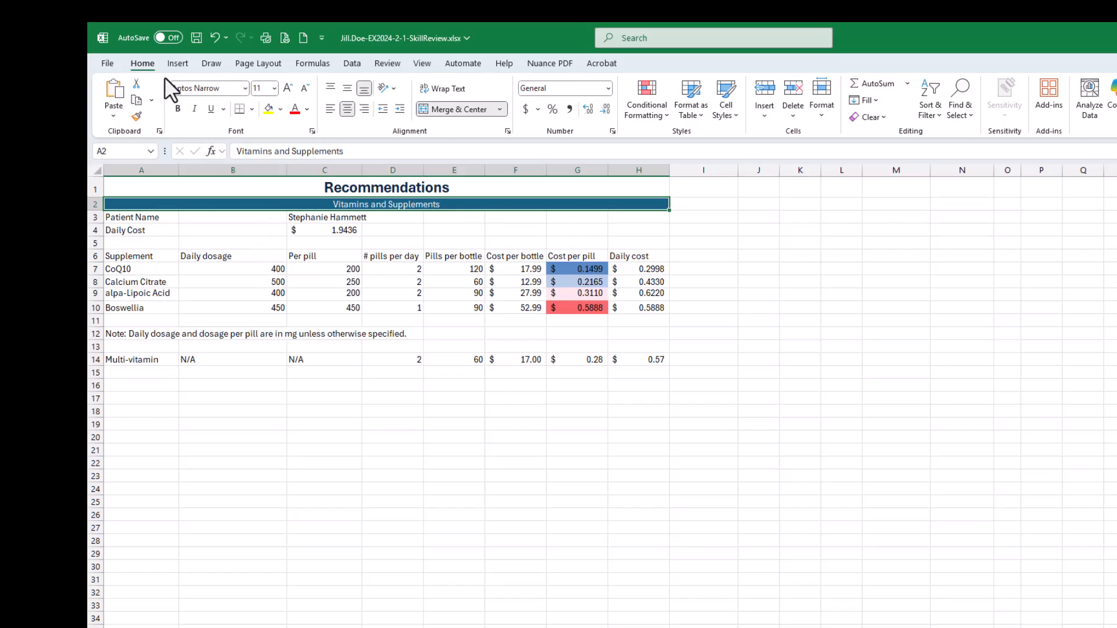
click(197, 38)
- Switch to the SIMnet instructions and mark the three parts of step 5, applying the Accent1 style, as completed
drag(1116, 210, 783, 89)
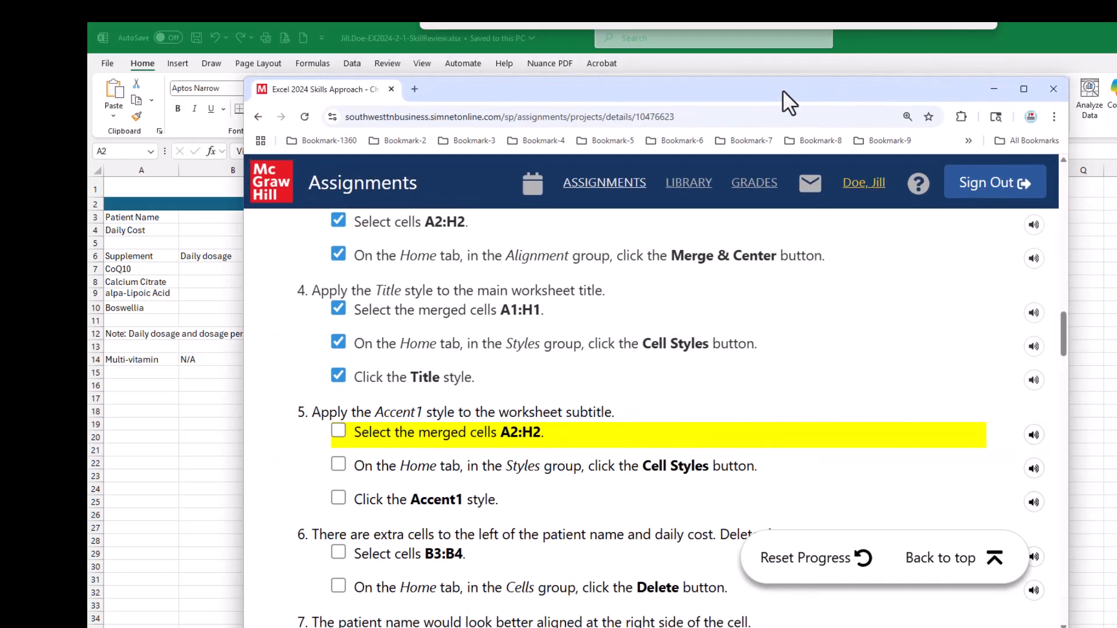
click(337, 431)
click(338, 466)
click(339, 499)
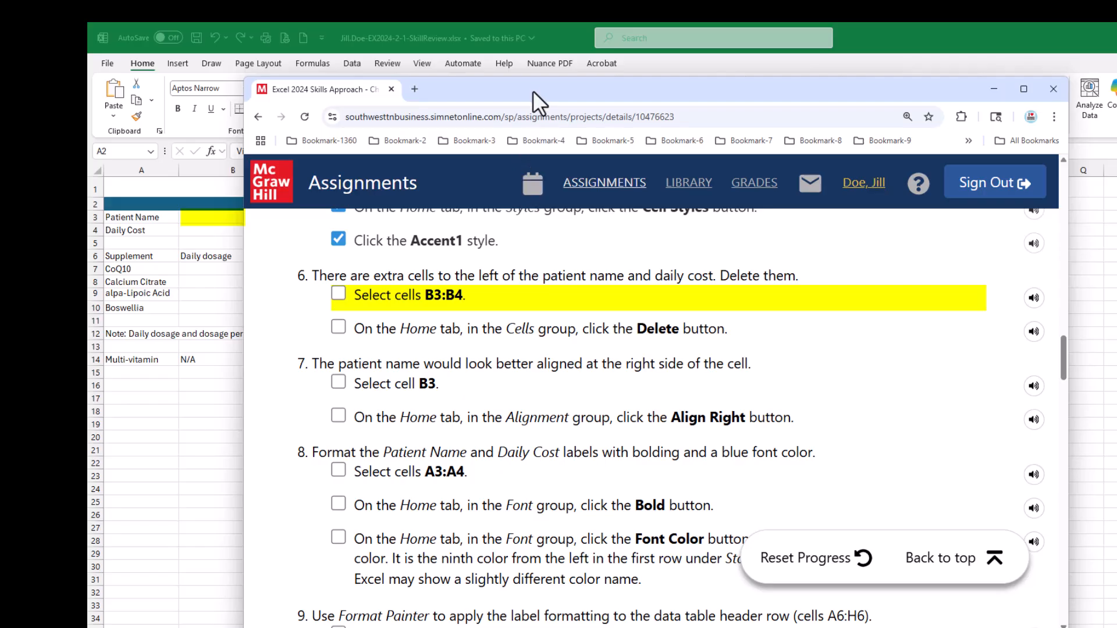
- Switch to the Excel workbook and examine the available commands for deleting cells, including those offered for the empty cell B3
drag(533, 90, 690, 97)
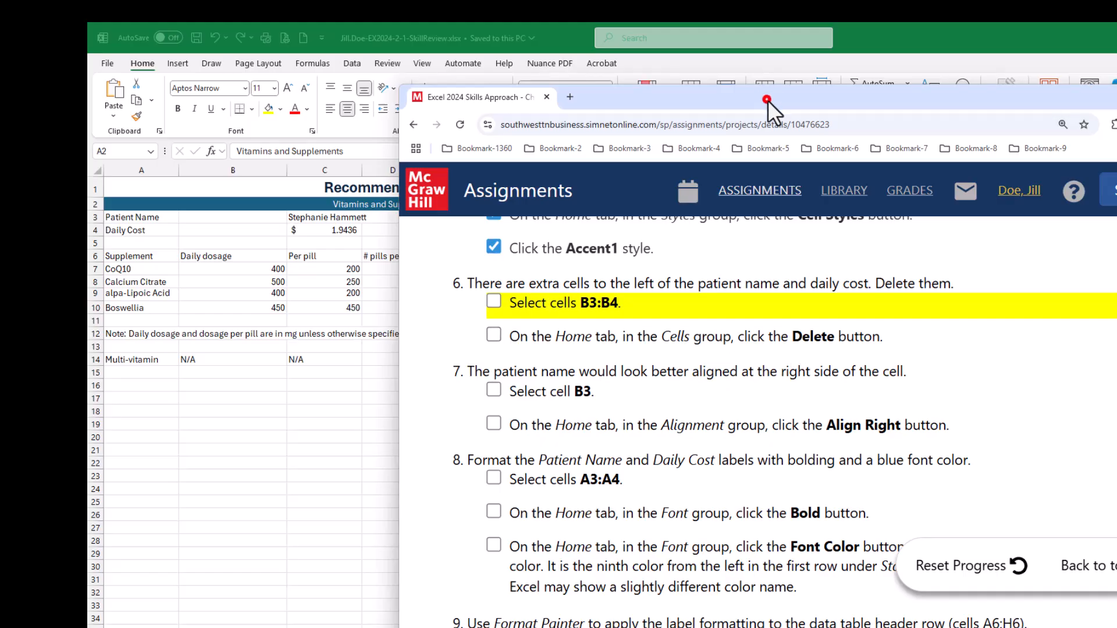
drag(767, 100, 1116, 174)
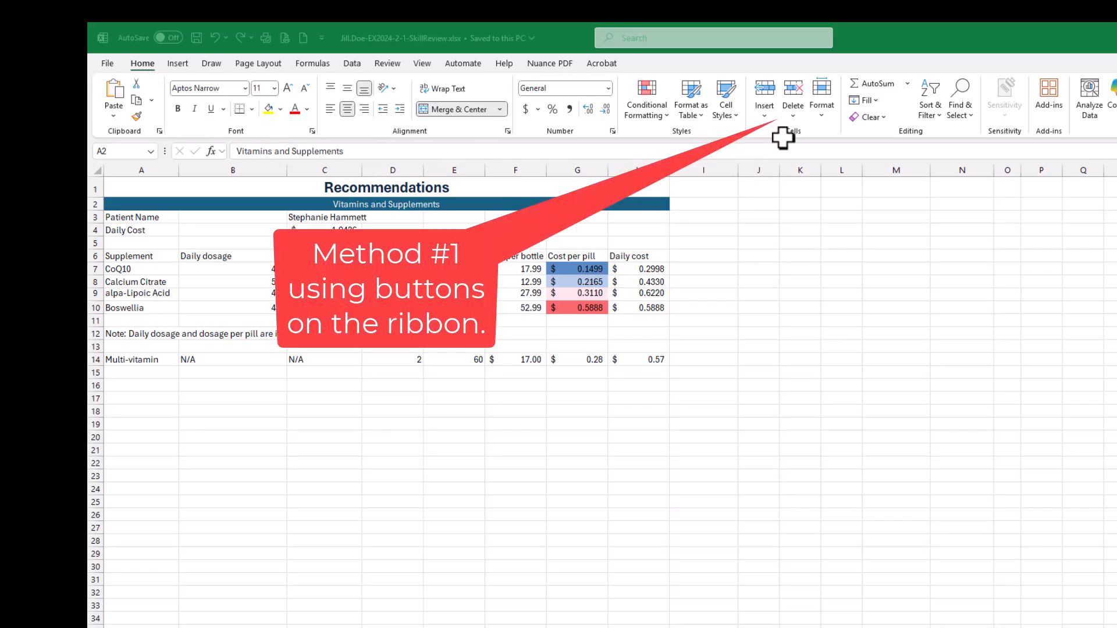
click(793, 116)
click(793, 116)
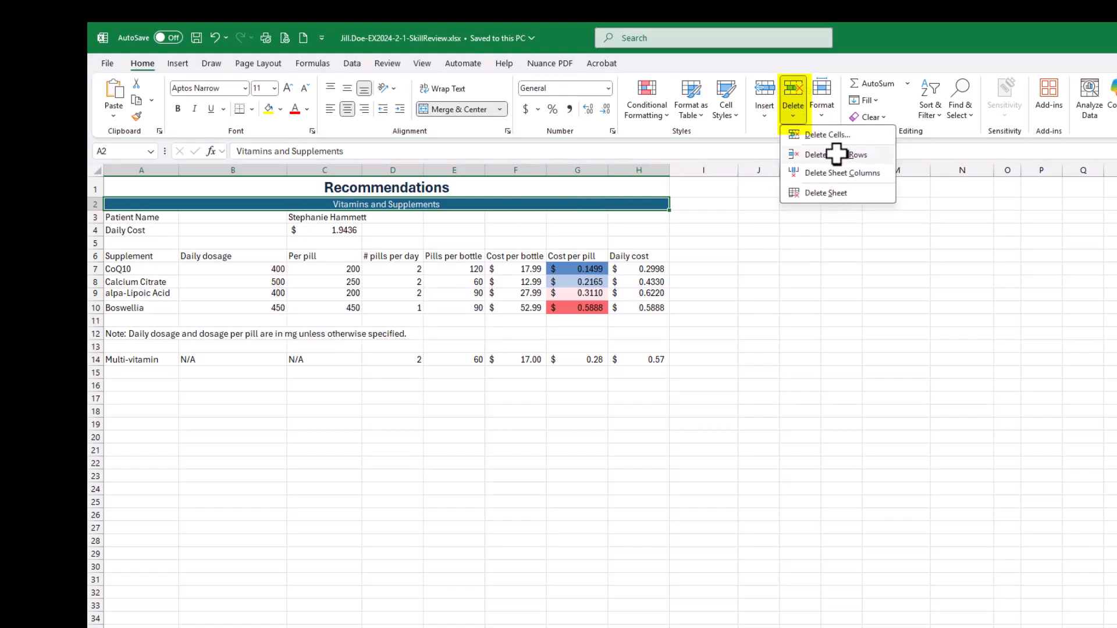
click(882, 40)
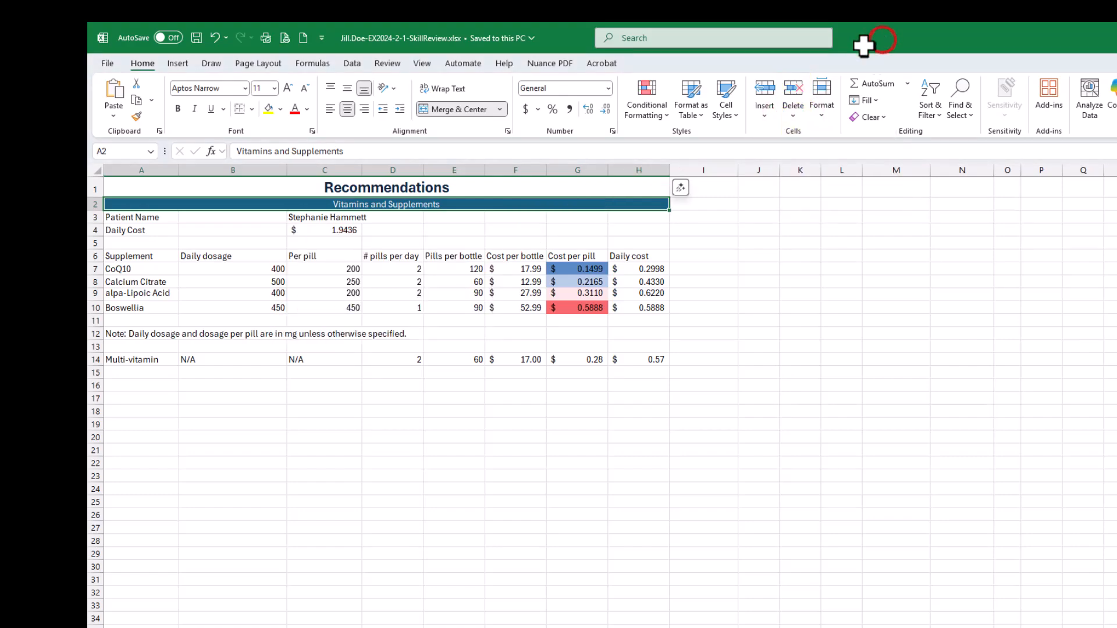
click(209, 217)
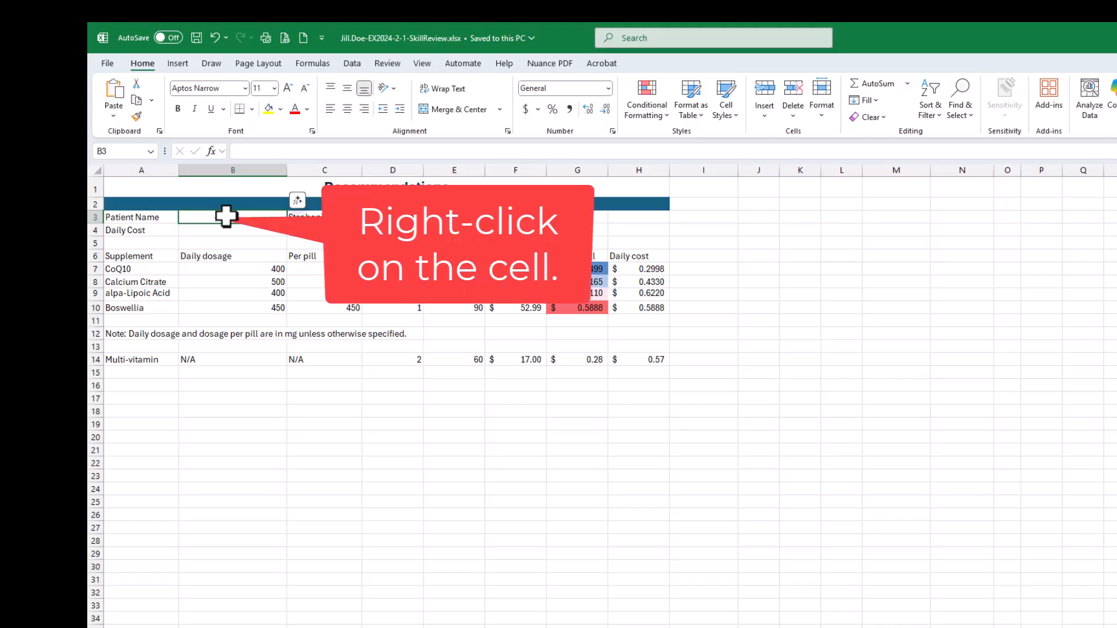
right_click(226, 216)
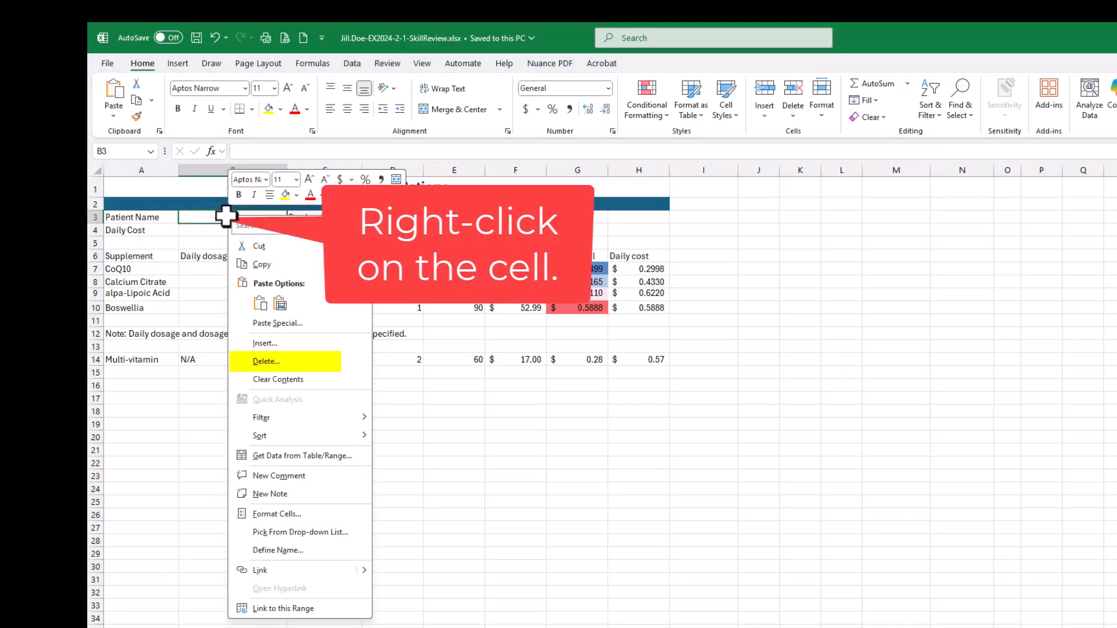
click(174, 429)
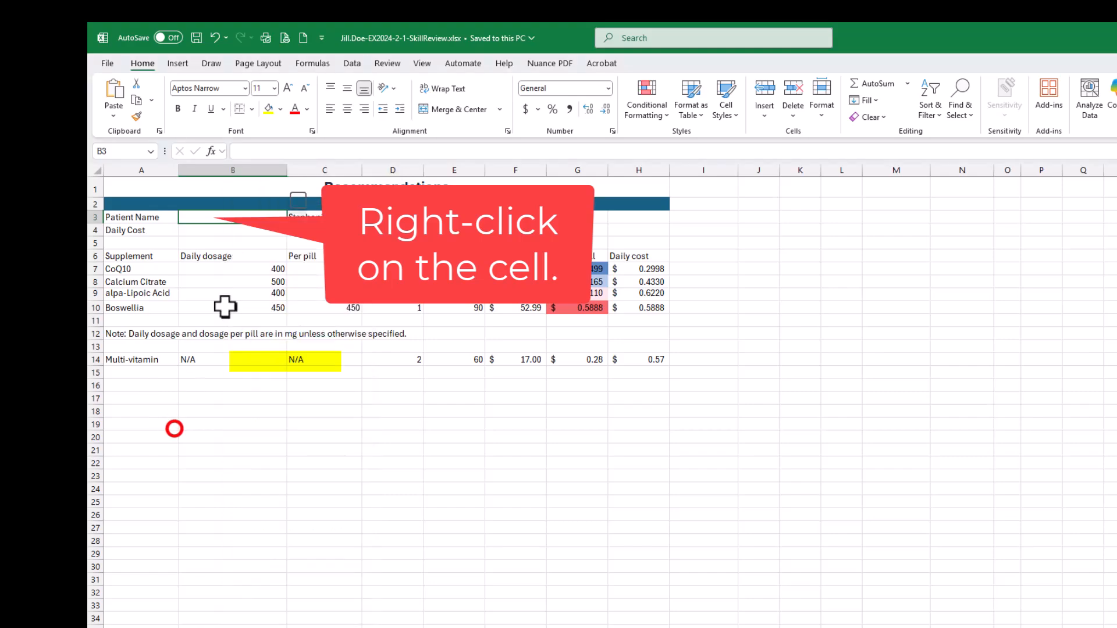
right_click(225, 214)
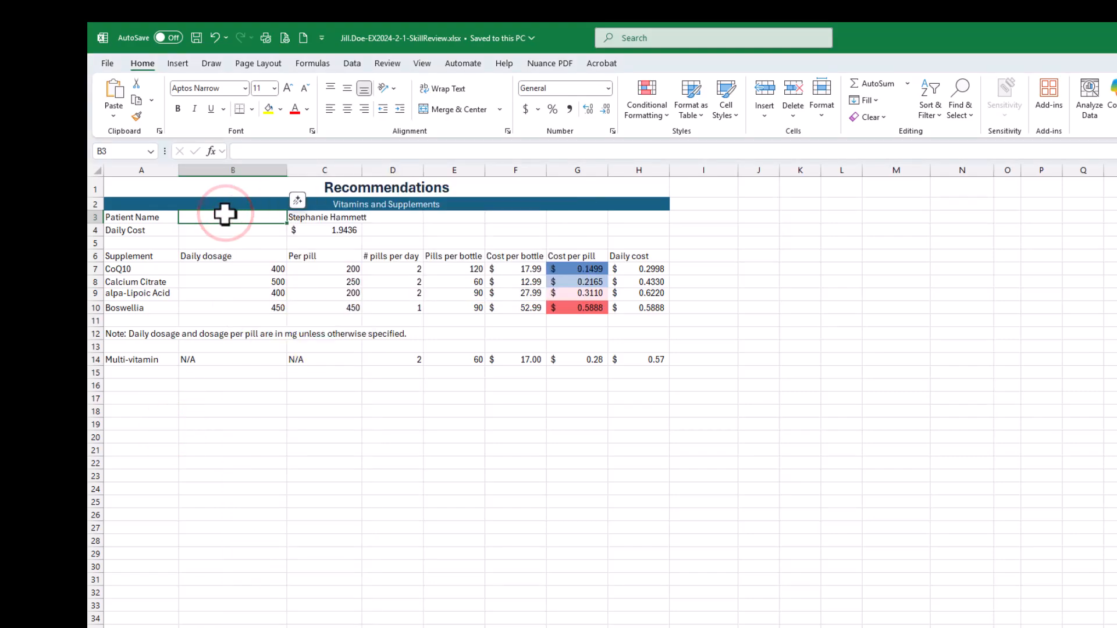
right_click(565, 233)
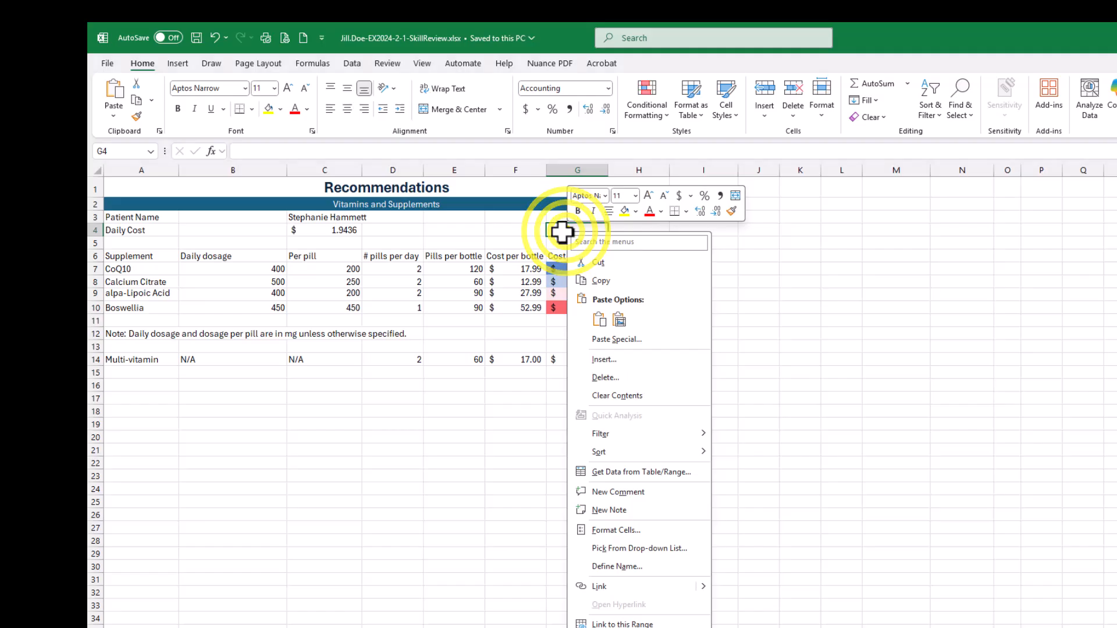
key(Escape)
click(225, 219)
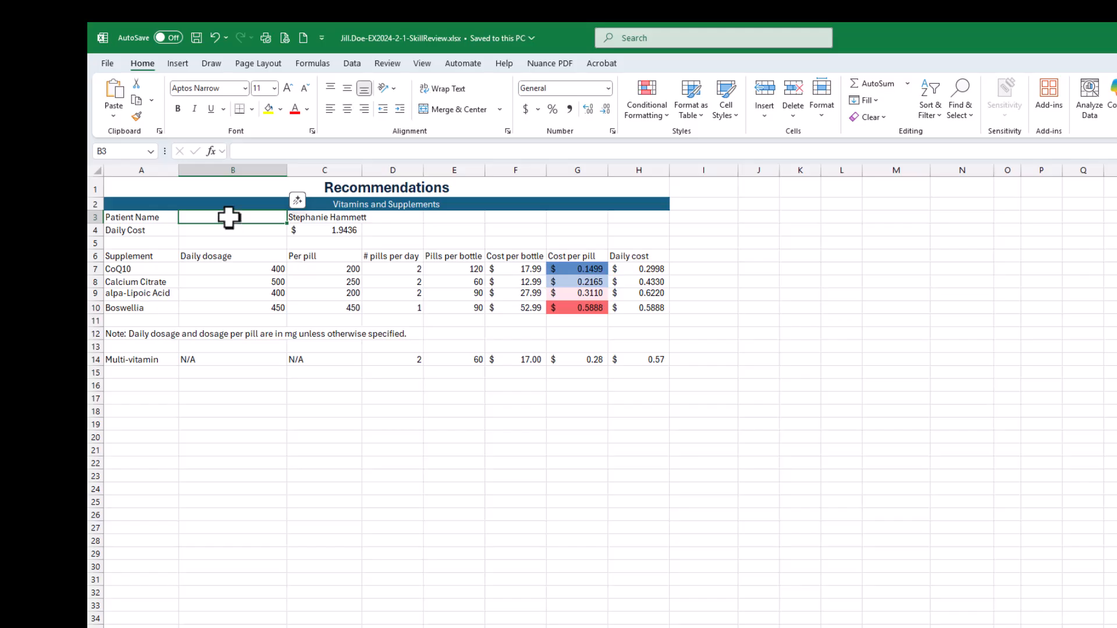
- Delete the empty cell B3 beside the patient name label, shifting the remaining cells left
right_click(229, 219)
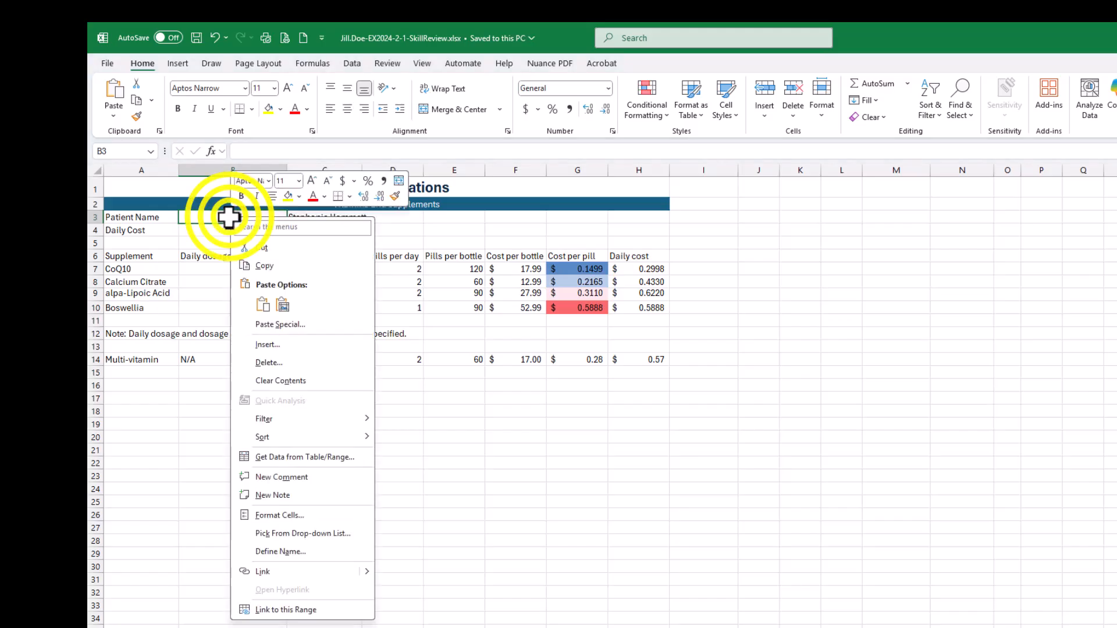
click(262, 362)
click(263, 362)
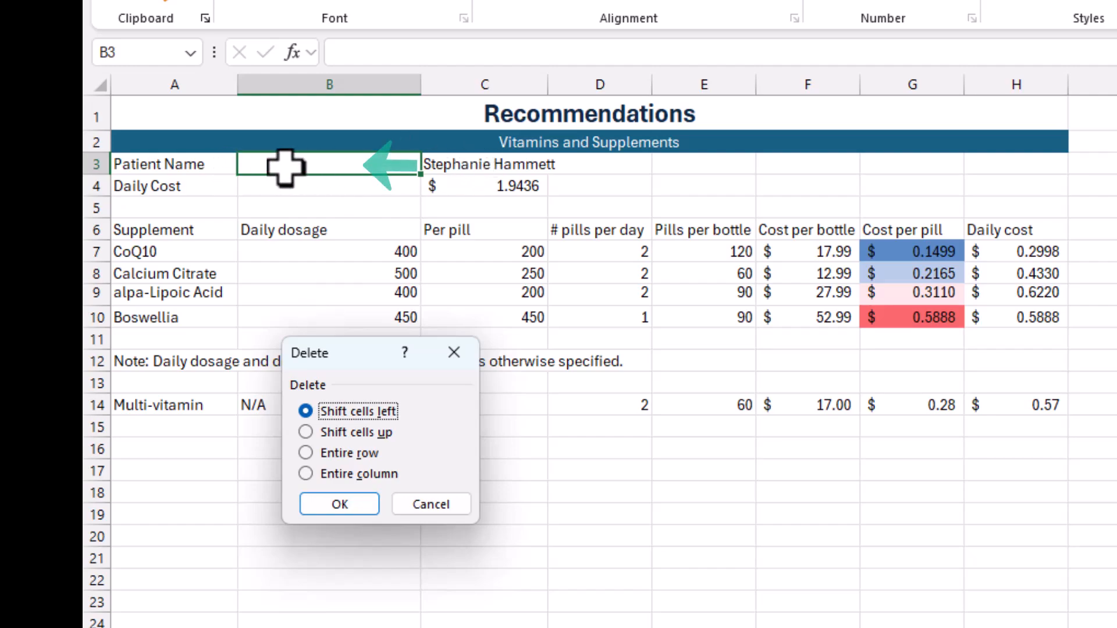
click(341, 504)
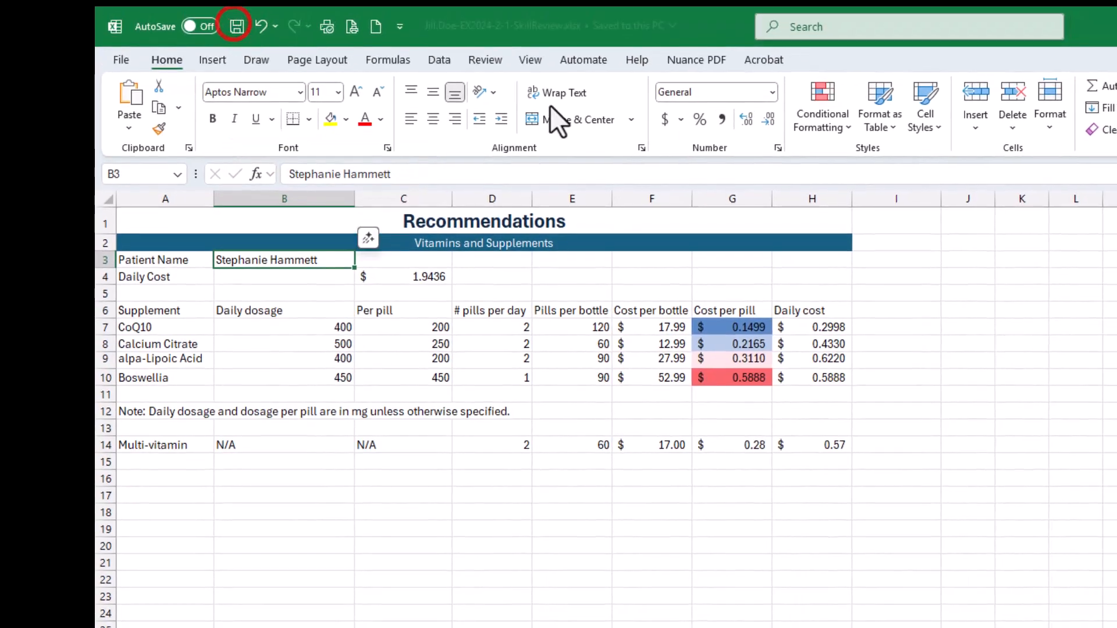
- Switch to the SIMnet instructions and mark both parts of step 6, deleting the extra cells B3:B4, as completed
drag(1116, 146, 1039, 80)
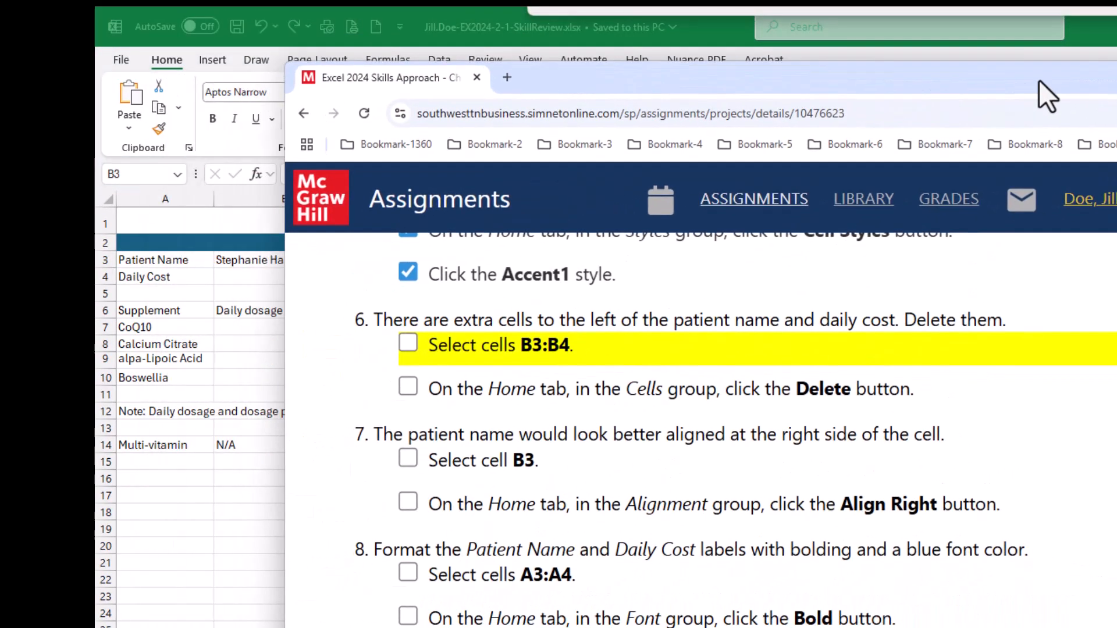
click(408, 344)
click(408, 388)
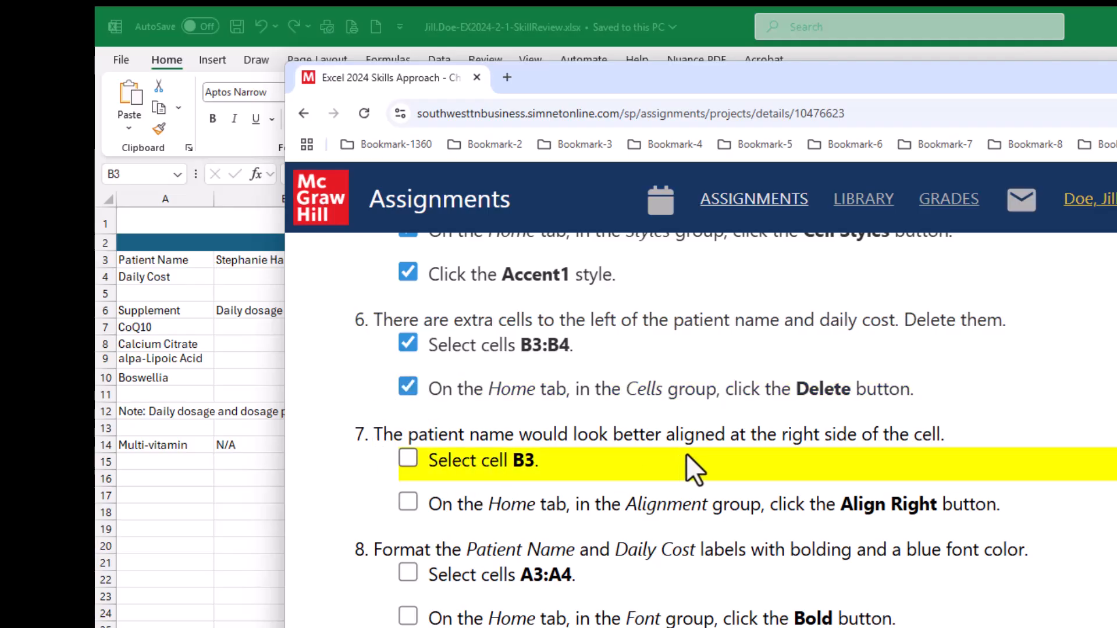
- Switch to the Excel workbook, select cell B3, try a much taller height for row 3, and undo the height change
drag(667, 79, 888, 85)
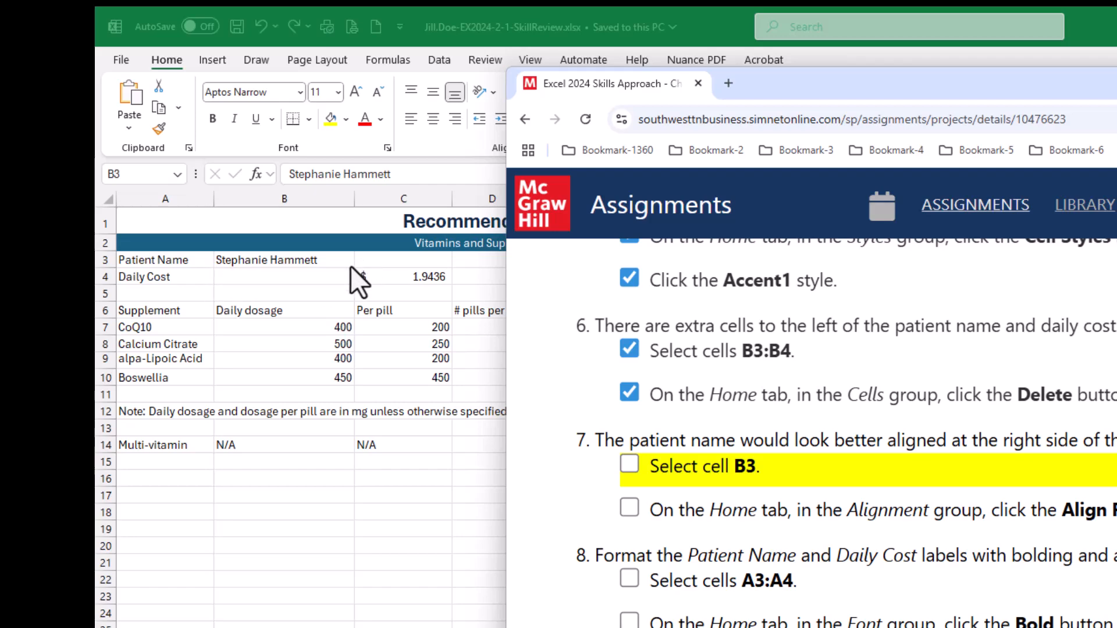
drag(828, 79, 1116, 140)
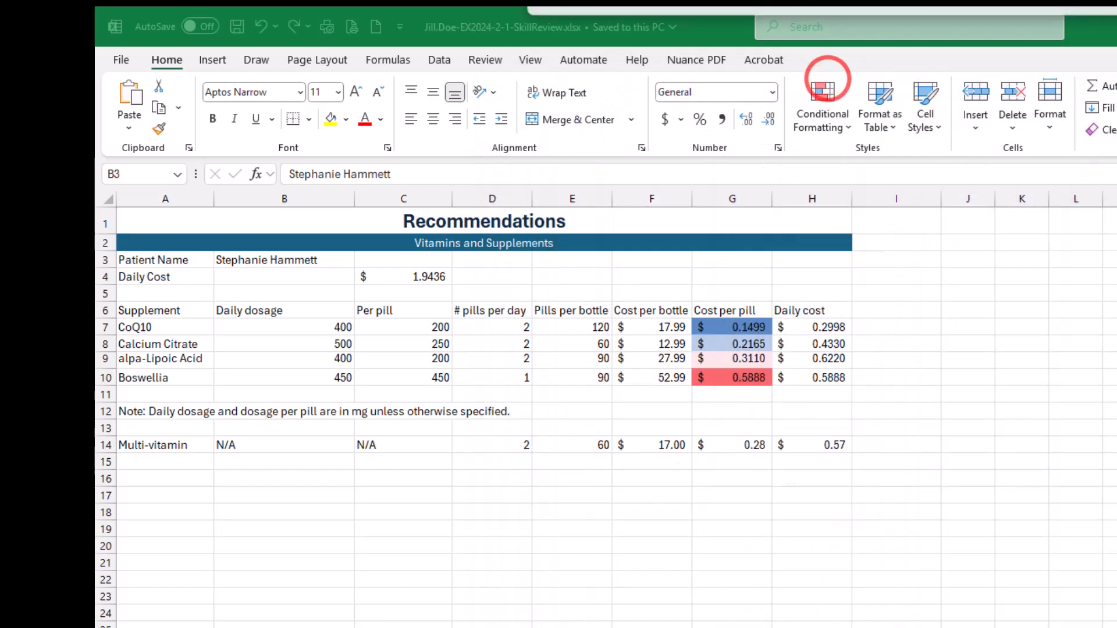
click(278, 261)
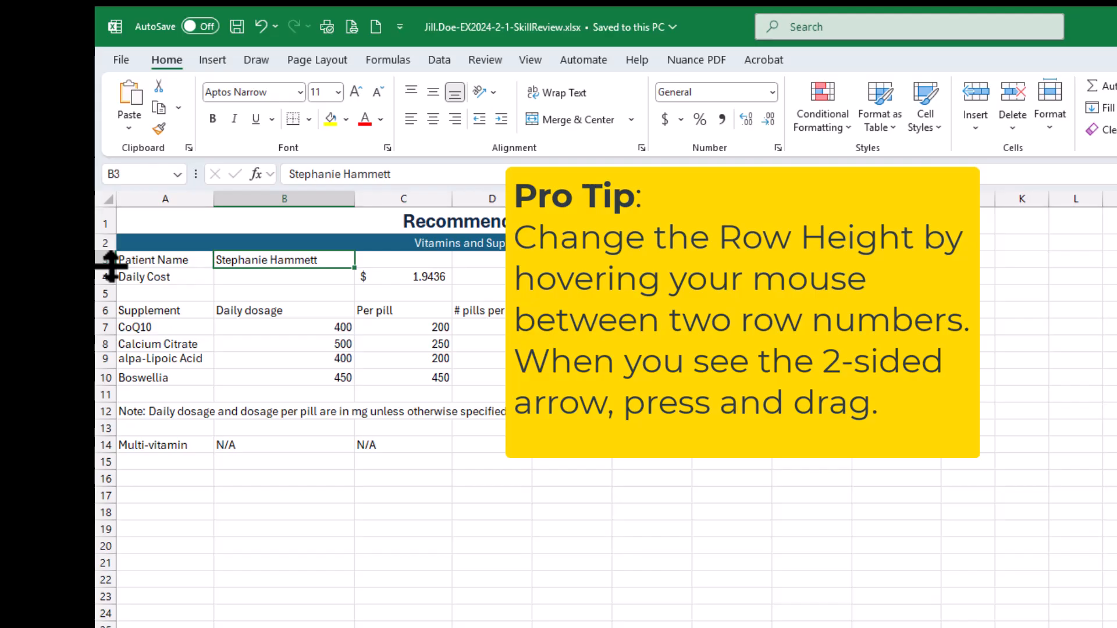
drag(110, 268, 110, 335)
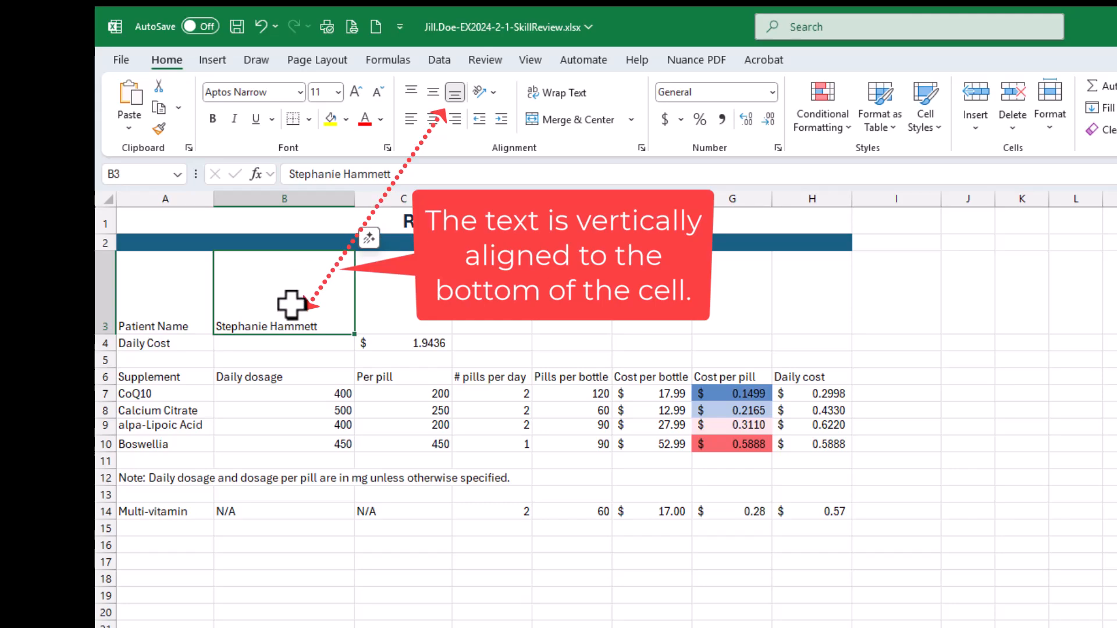
key(ctrl+z)
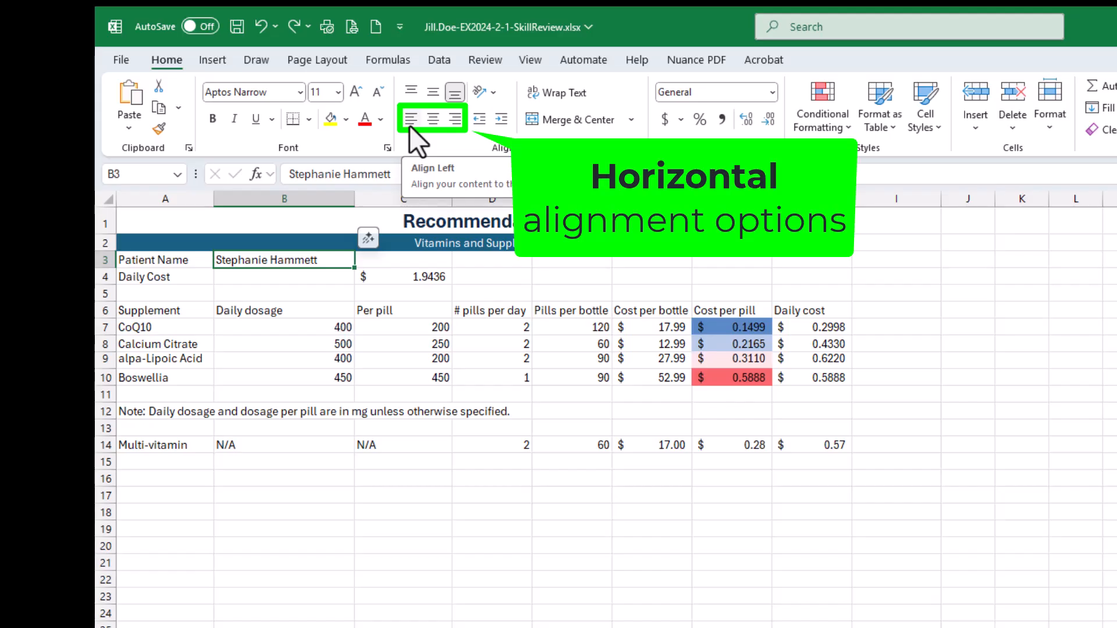
- Align the patient name in B3 to the right side of its cell and save the workbook
click(455, 119)
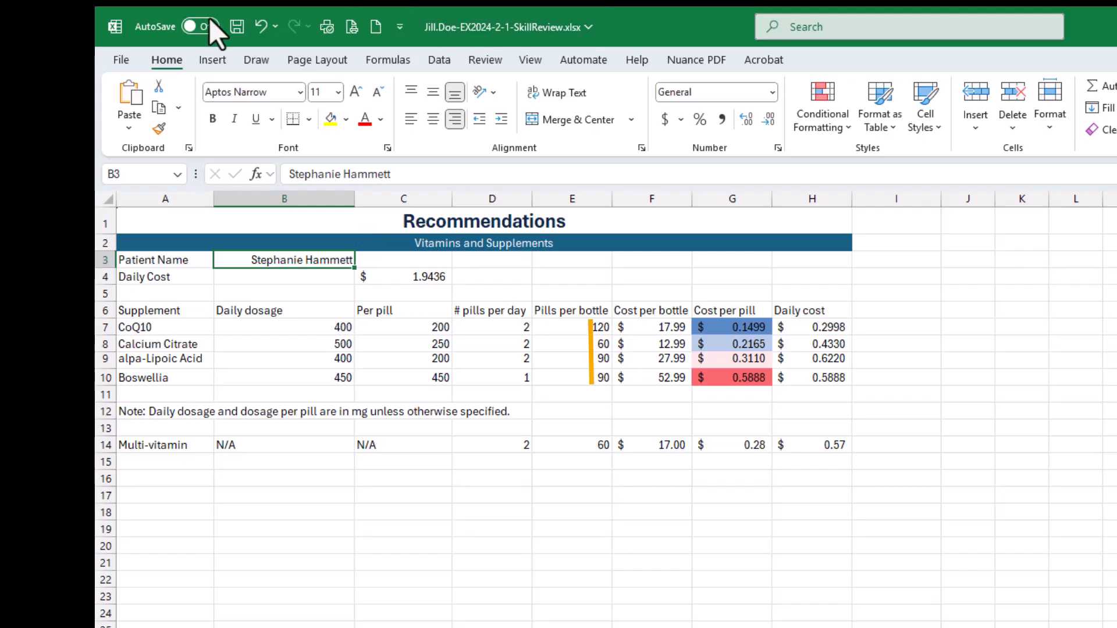
click(236, 24)
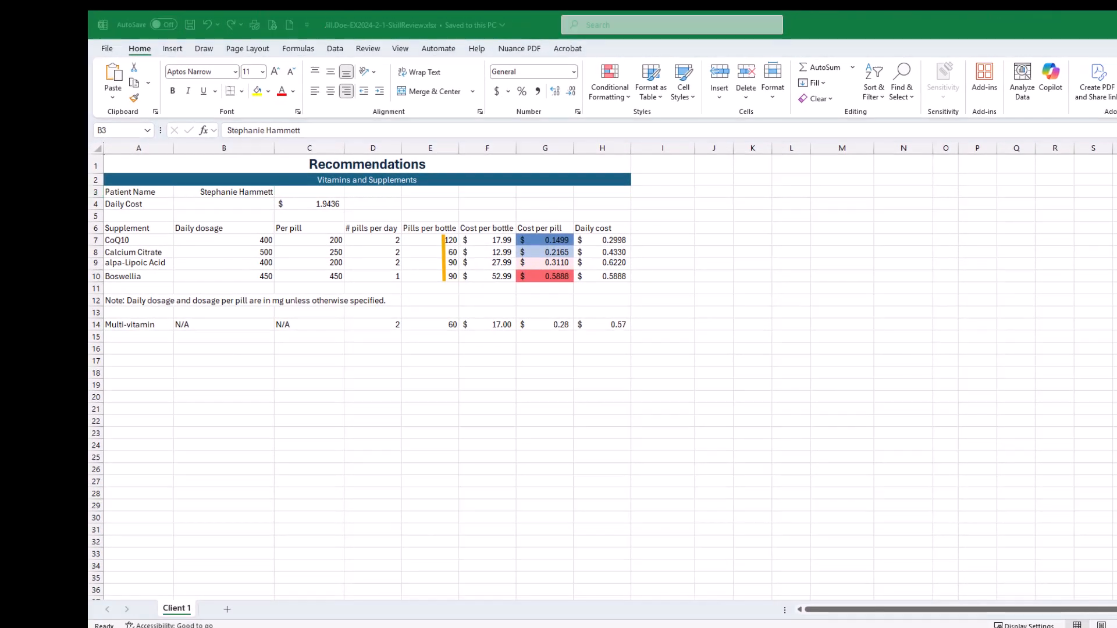
- Switch to the SIMnet instructions and mark both parts of step 7, right-aligning cell B3, as completed
drag(588, 627, 564, 84)
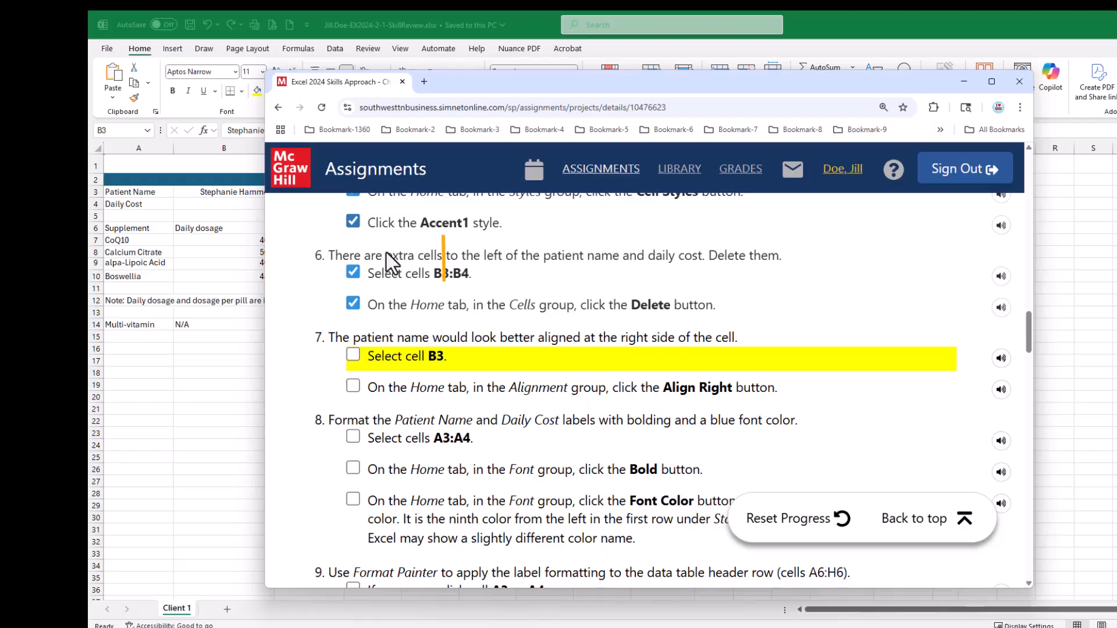
click(353, 353)
click(354, 387)
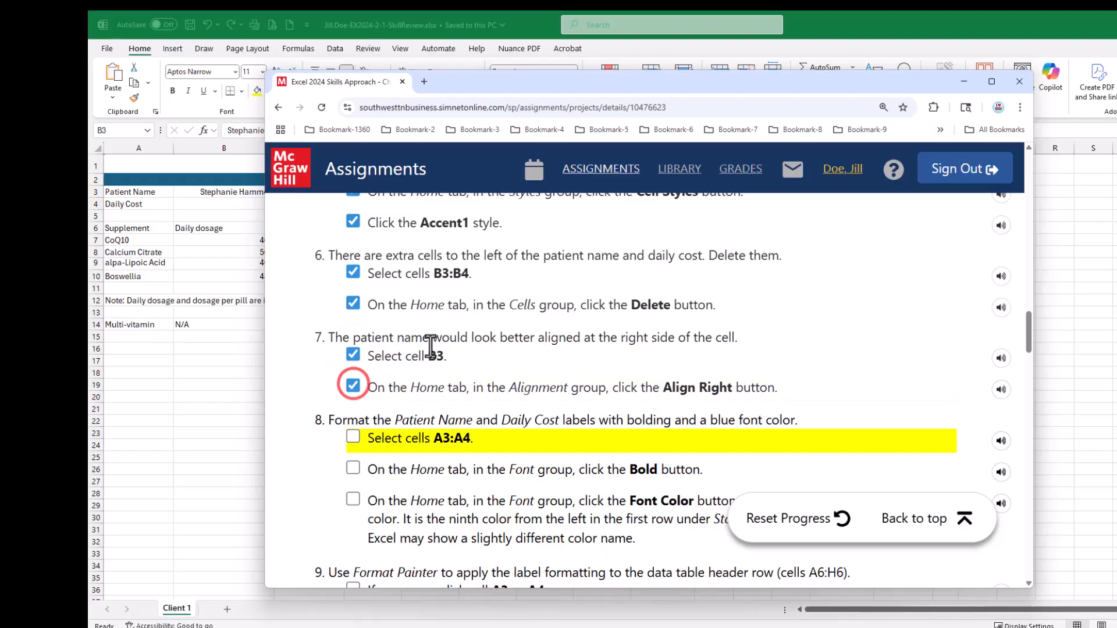
scroll(439, 344, down, 2)
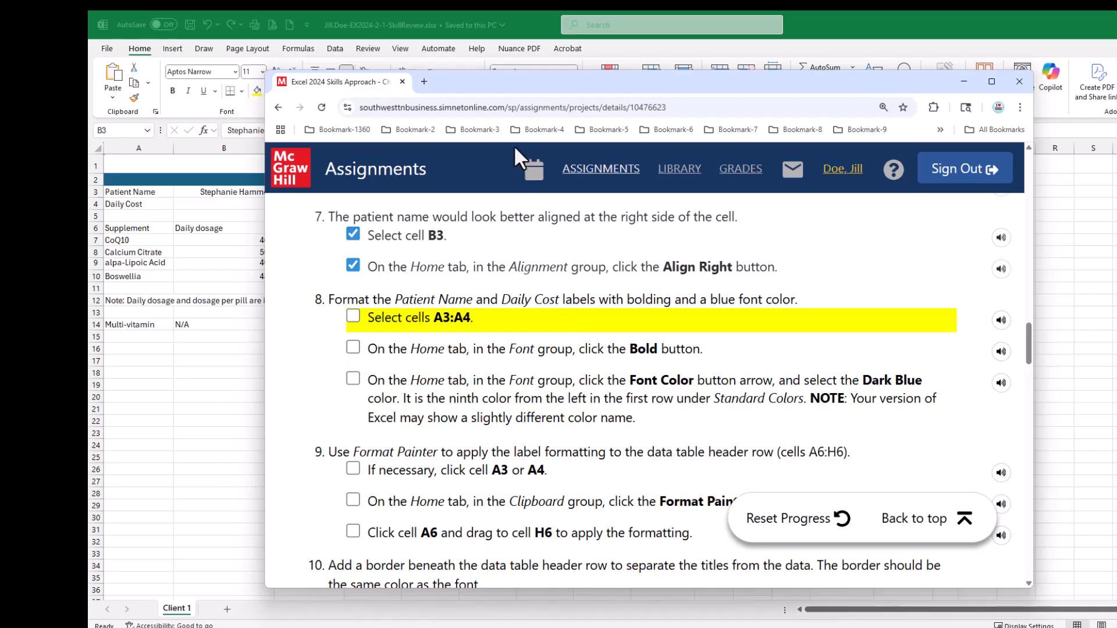
- Switch to the Excel workbook and format the Patient Name and Daily Cost labels in A3:A4 as bold with the standard Dark Blue font color
drag(487, 85, 1116, 174)
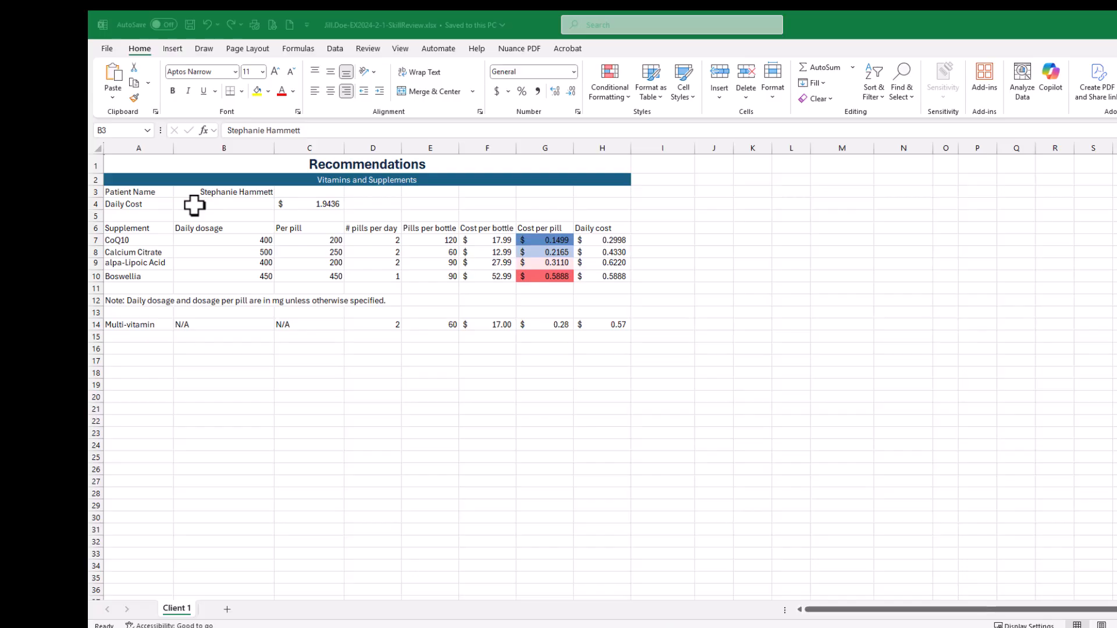
click(129, 192)
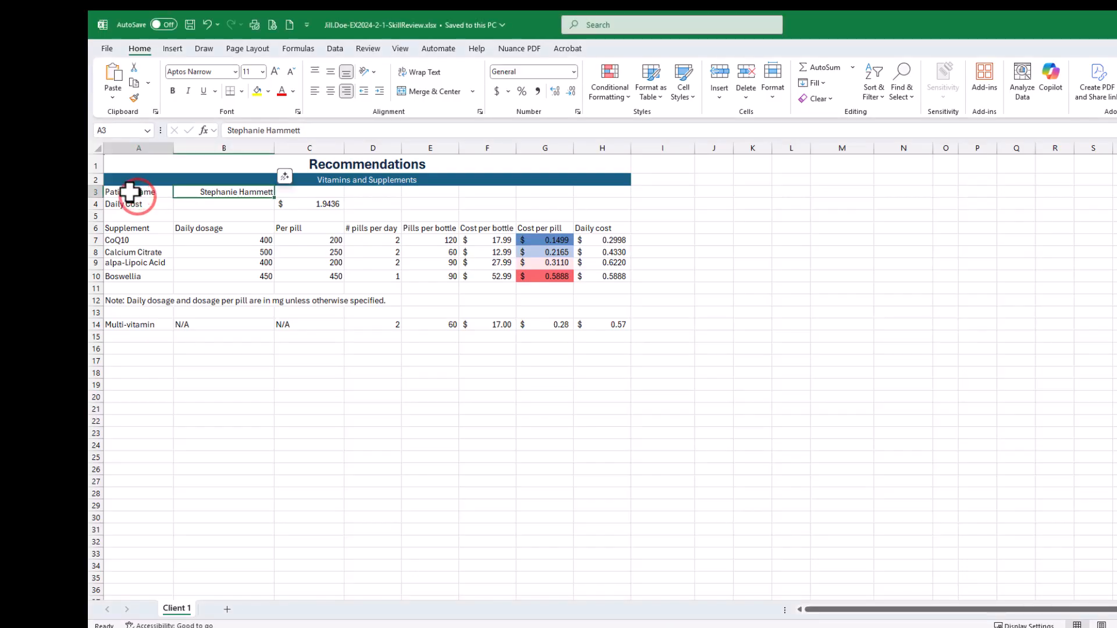
drag(130, 192, 127, 204)
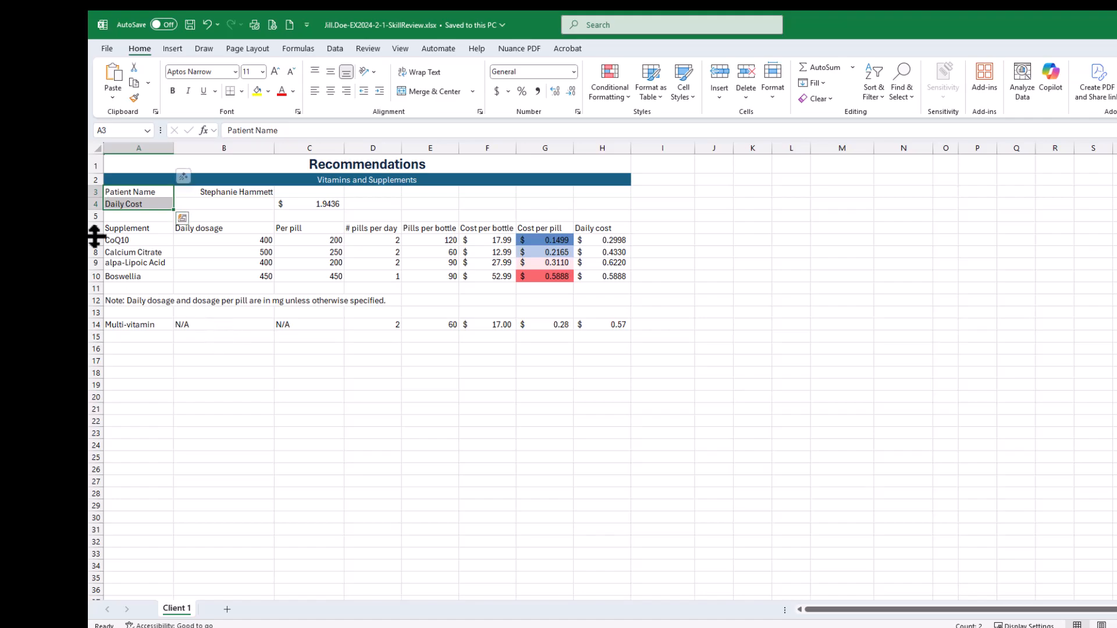
click(173, 95)
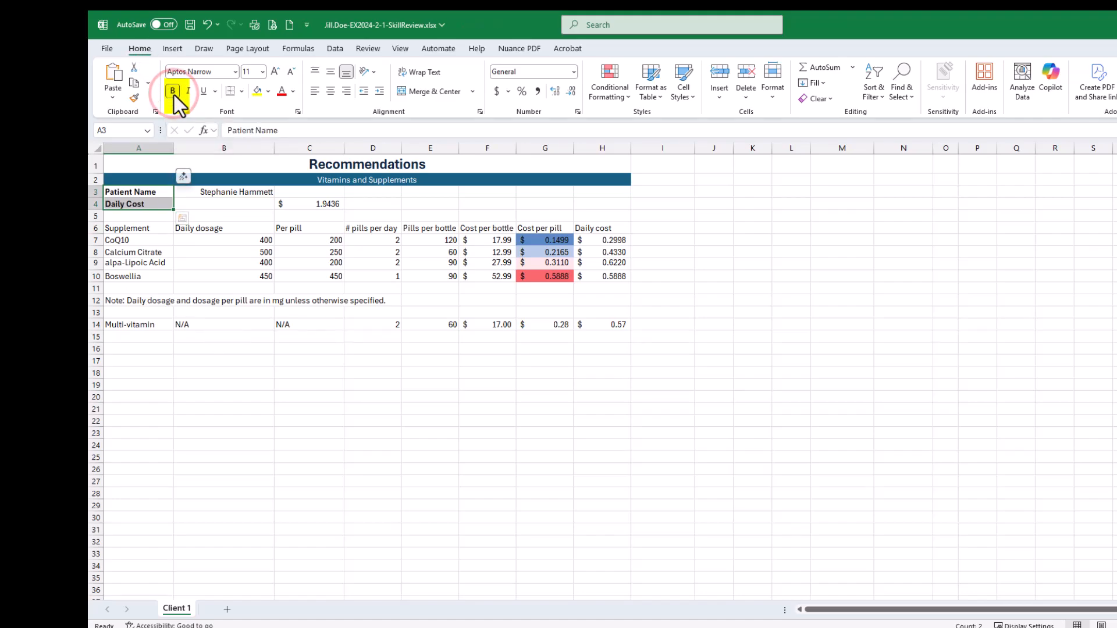
click(293, 92)
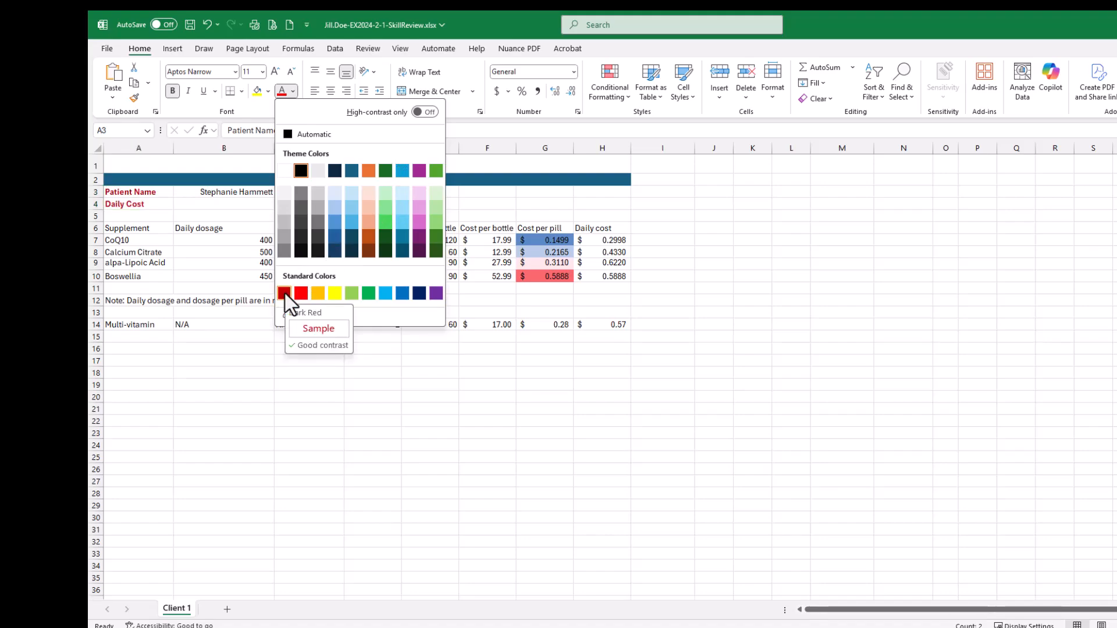
click(419, 293)
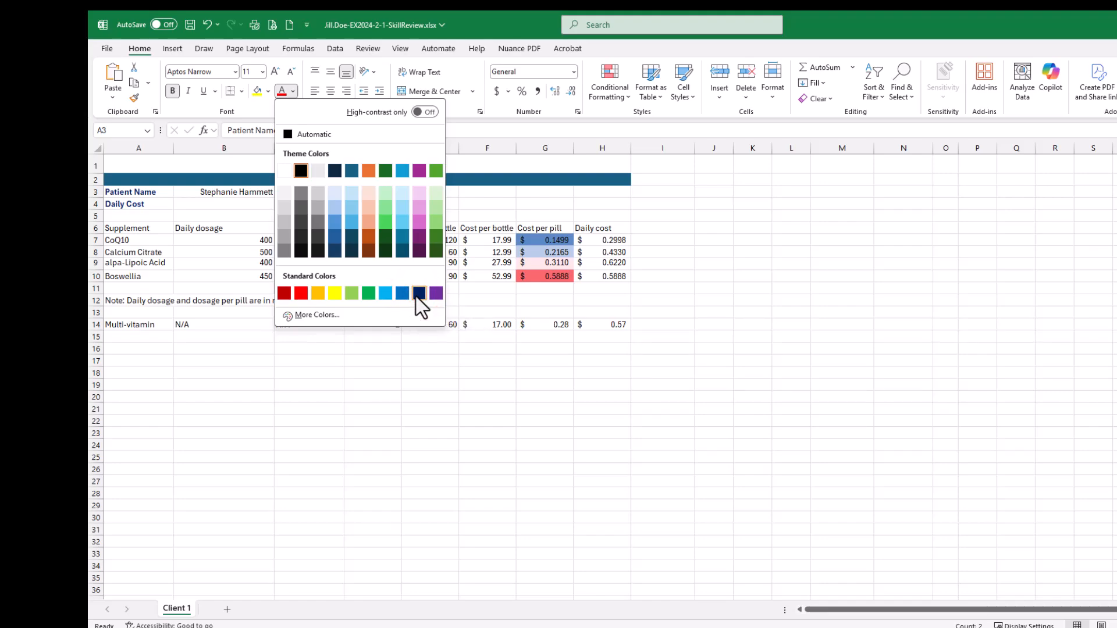
click(417, 296)
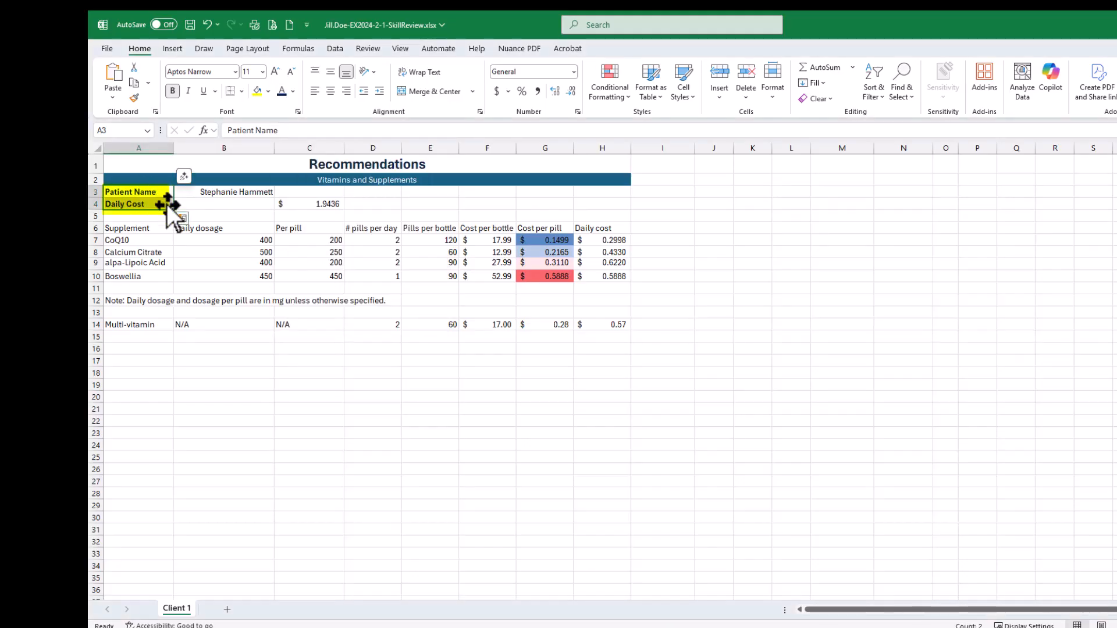
click(197, 203)
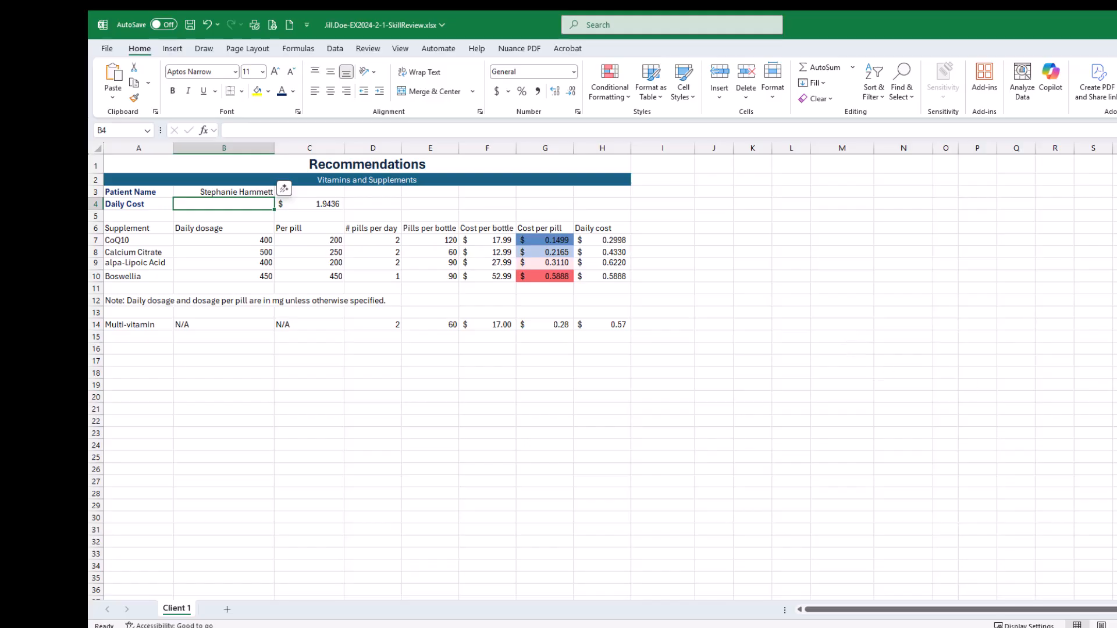
- Switch to the SIMnet instructions and mark the three parts of step 8, formatting the A3:A4 labels, as completed
drag(1116, 175, 838, 56)
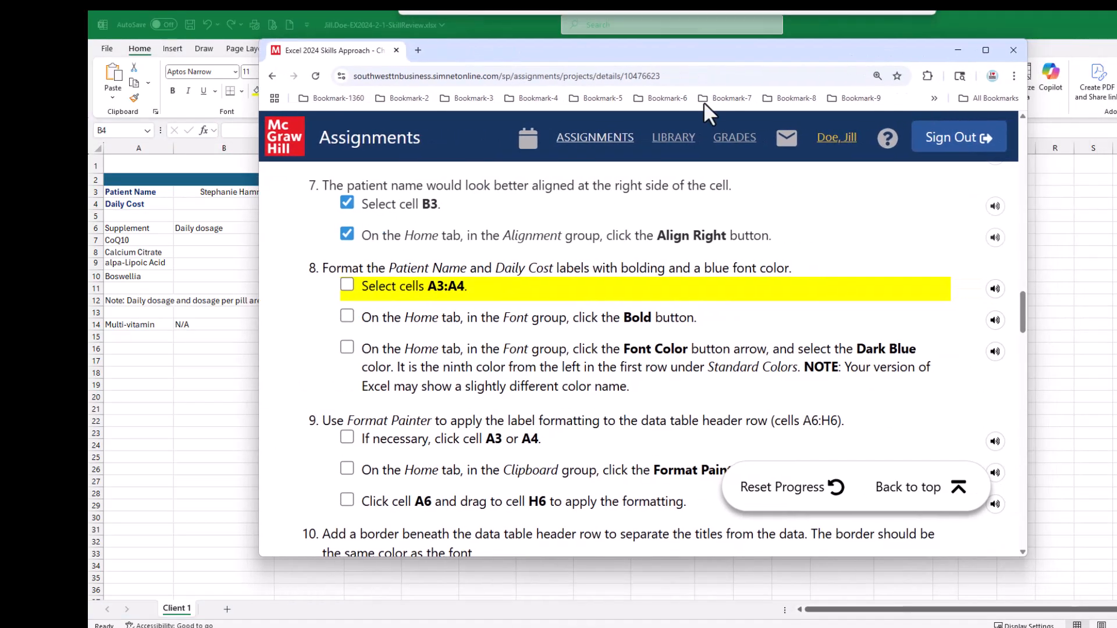
click(347, 284)
click(347, 315)
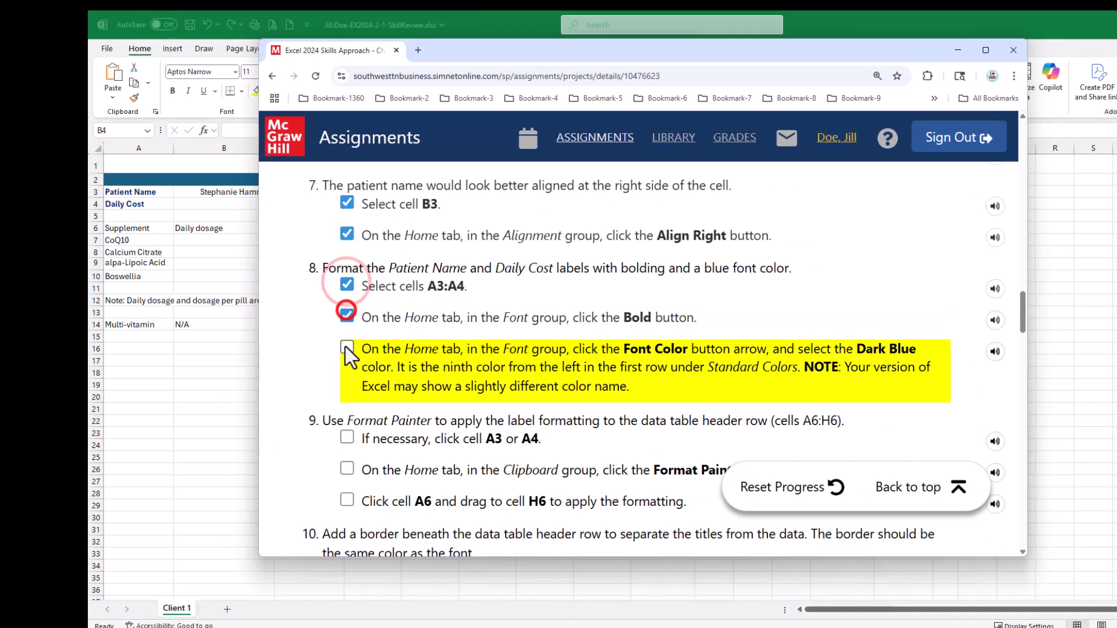
click(346, 348)
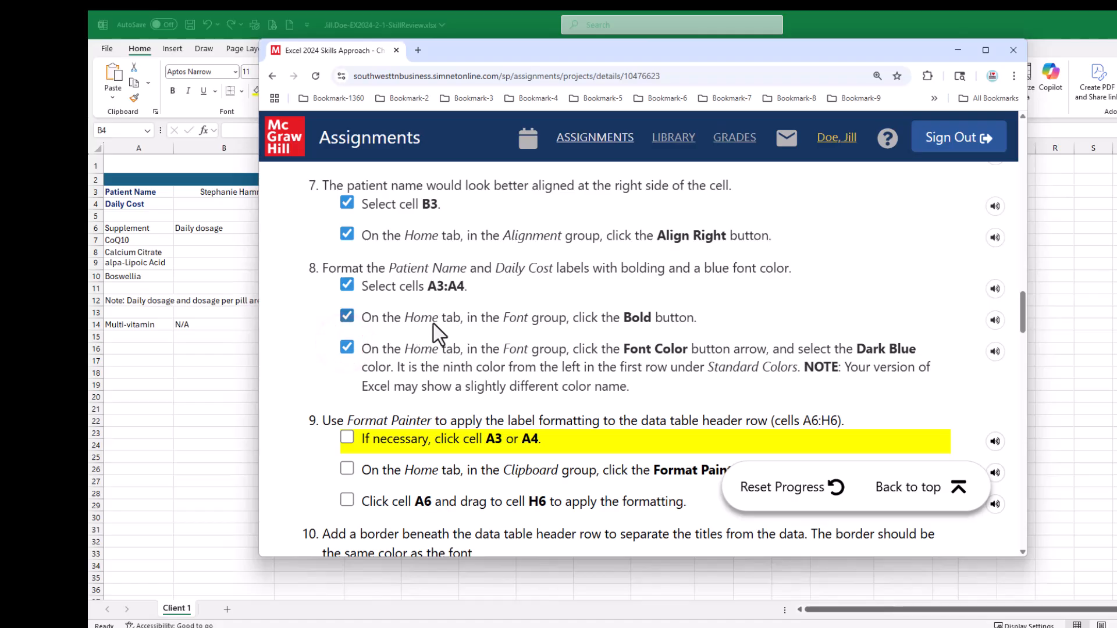
scroll(435, 326, down, 3)
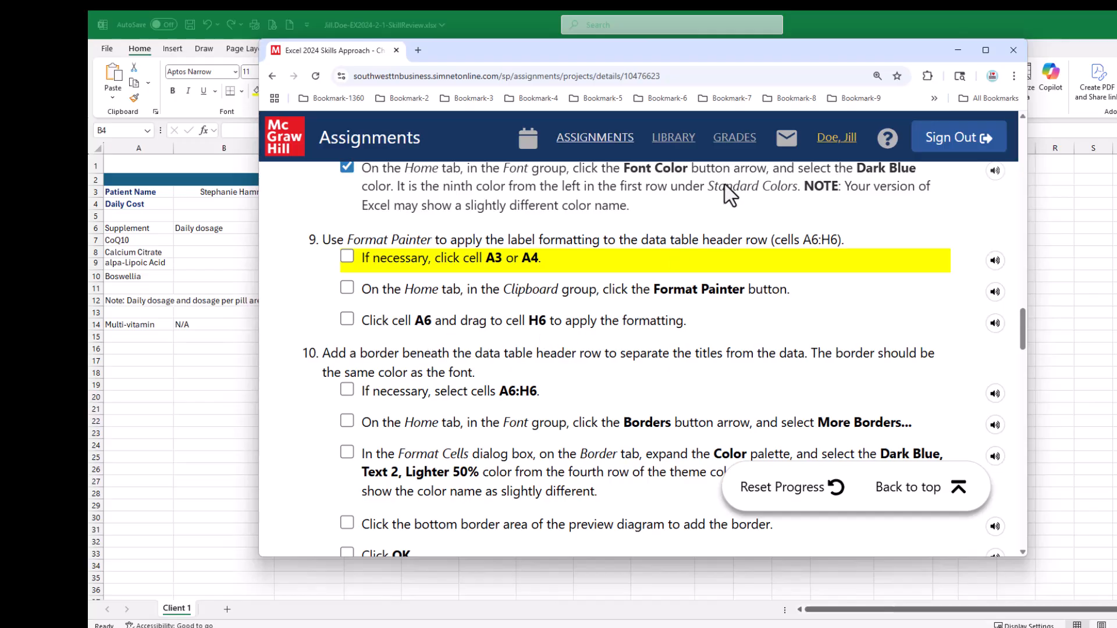
- Switch to the Excel workbook and copy the label formatting from A3 to the header row A6:H6 with Format Painter
drag(651, 55, 1116, 209)
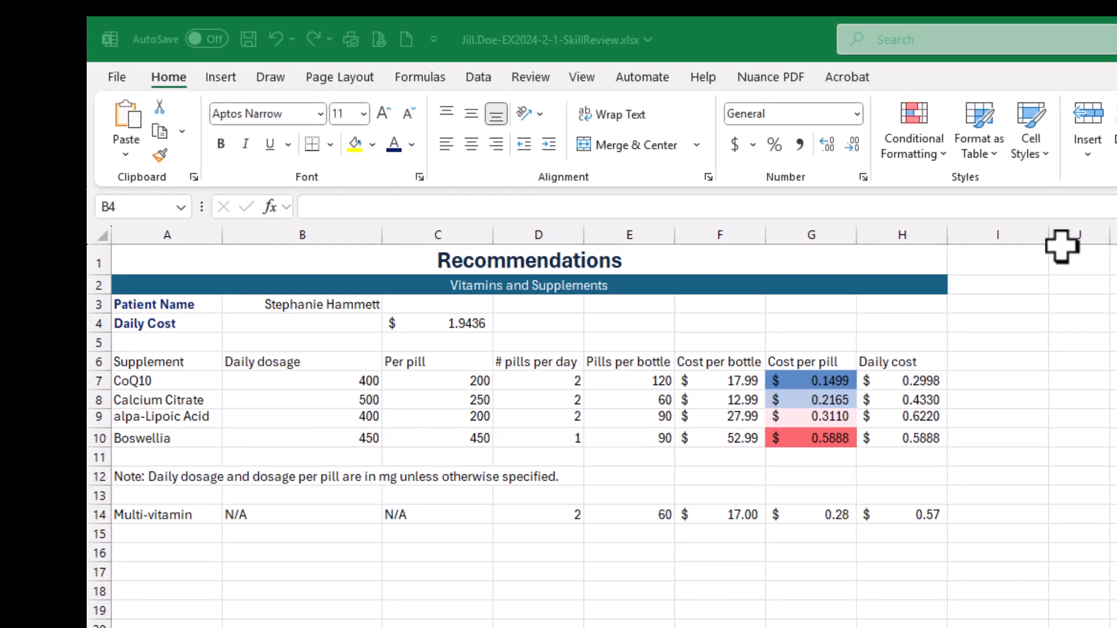
click(154, 303)
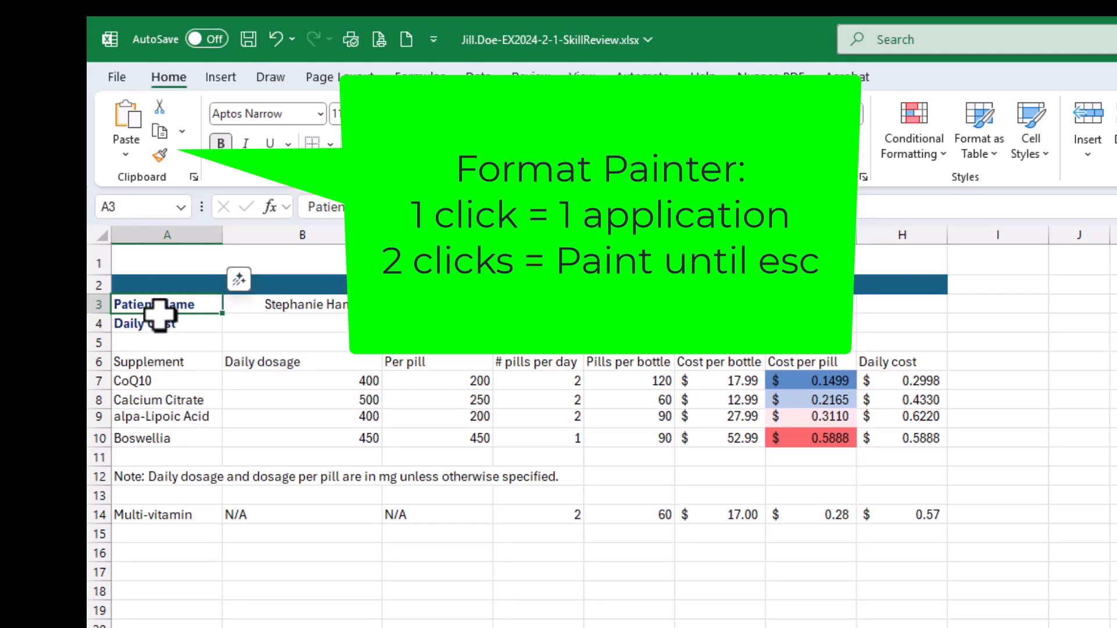
click(160, 156)
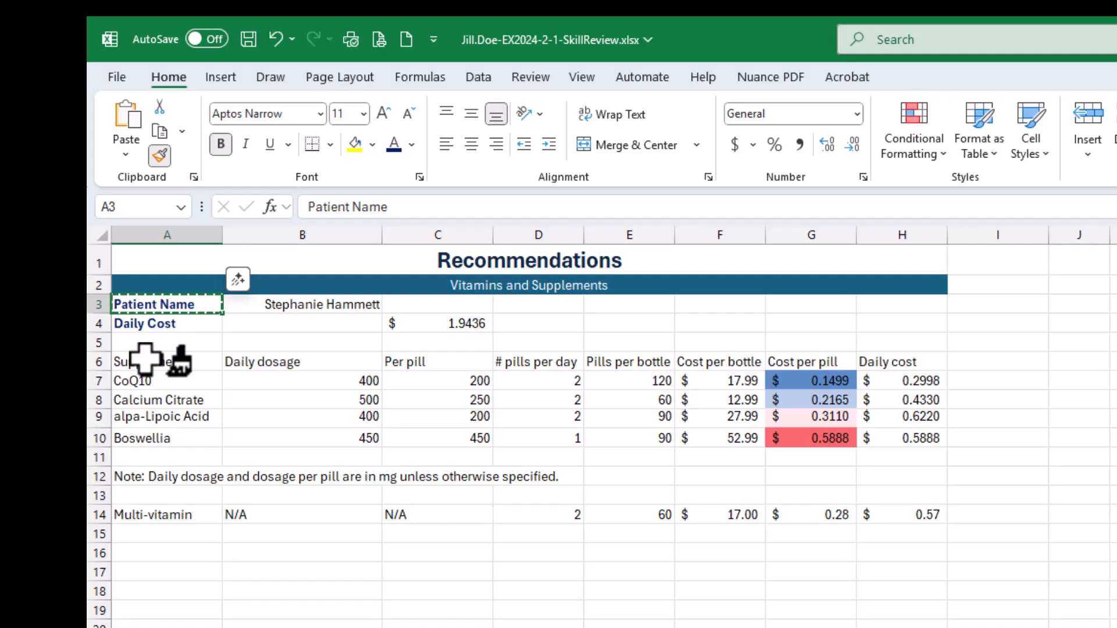
mouse_move(145, 359)
mouse_down()
mouse_move(130, 365)
mouse_move(890, 356)
mouse_up()
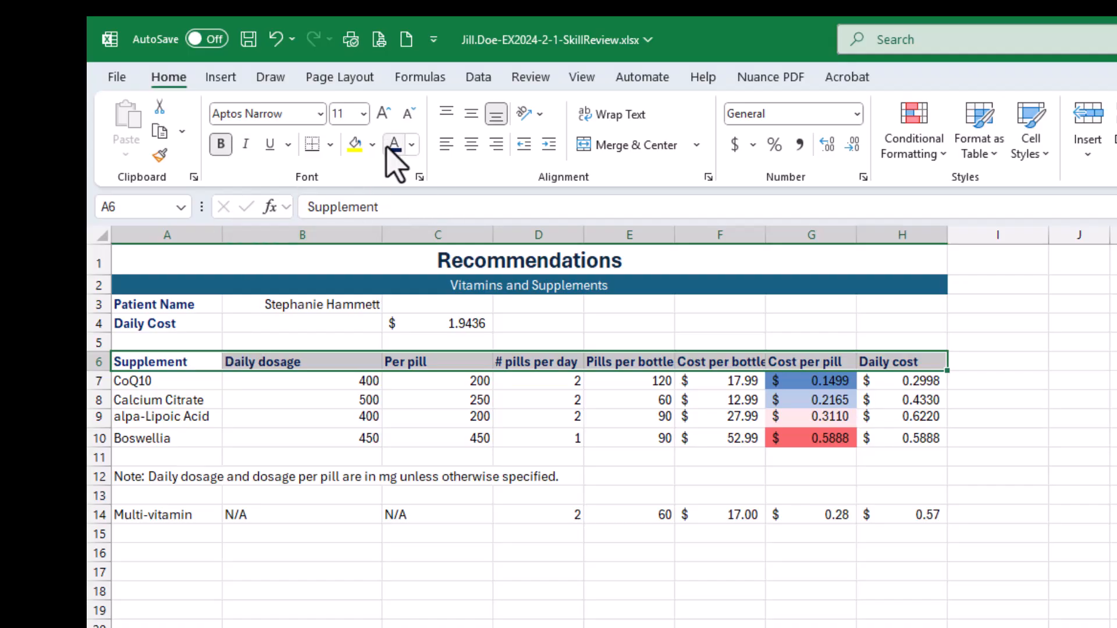
click(302, 417)
- Copy the label formatting from A3 to each header cell from A6 through F6 individually, keeping Format Painter locked on until finished
click(152, 305)
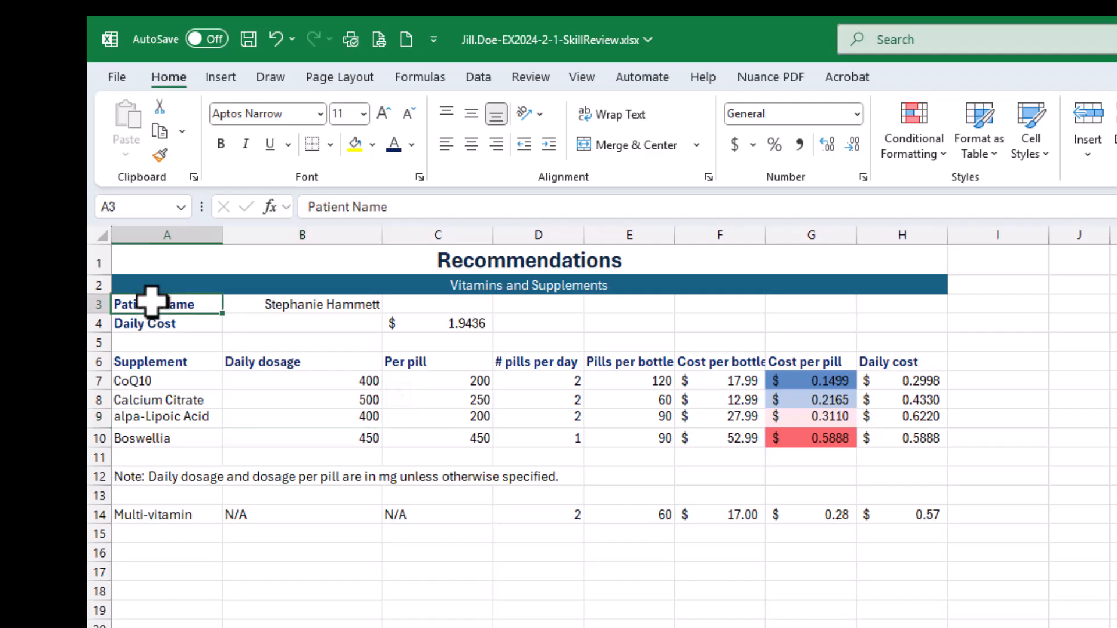
click(159, 155)
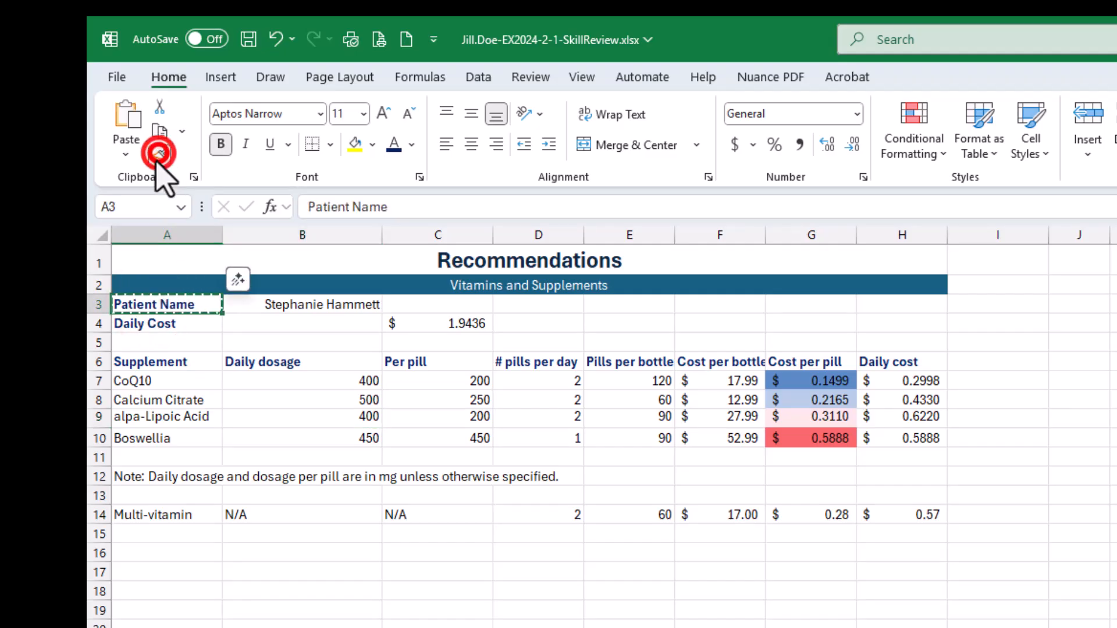
click(169, 366)
click(290, 362)
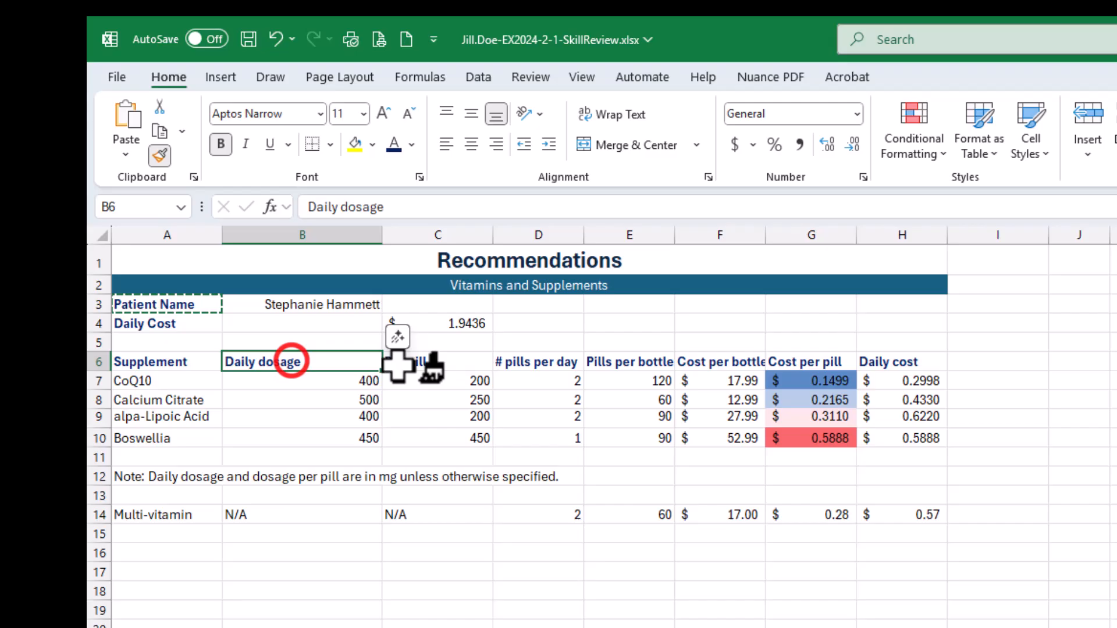
click(429, 363)
click(540, 359)
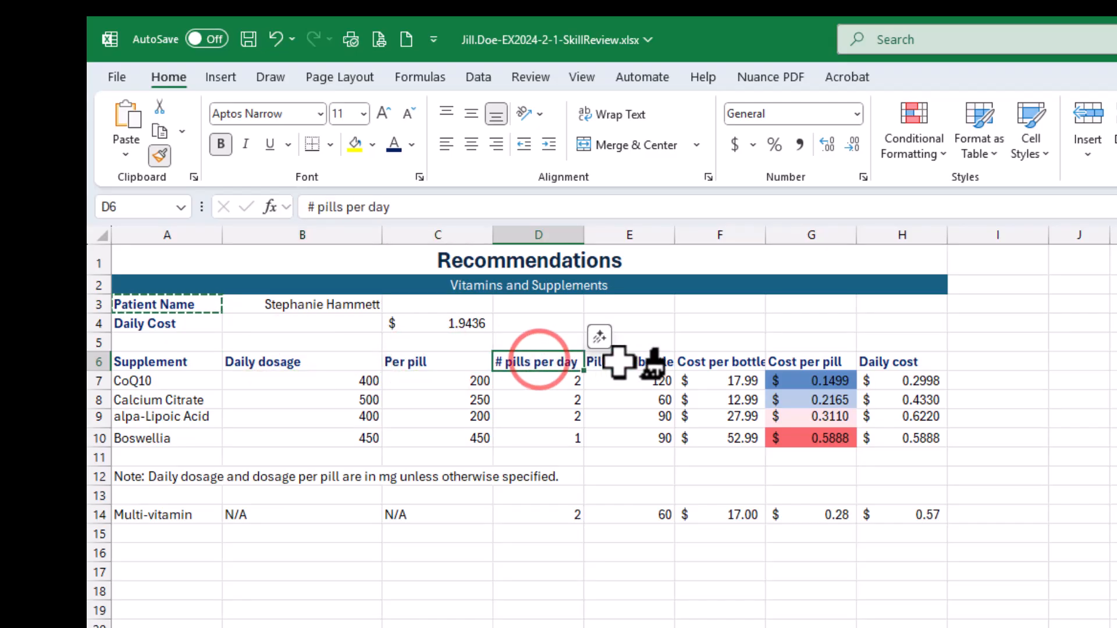
click(616, 362)
click(707, 362)
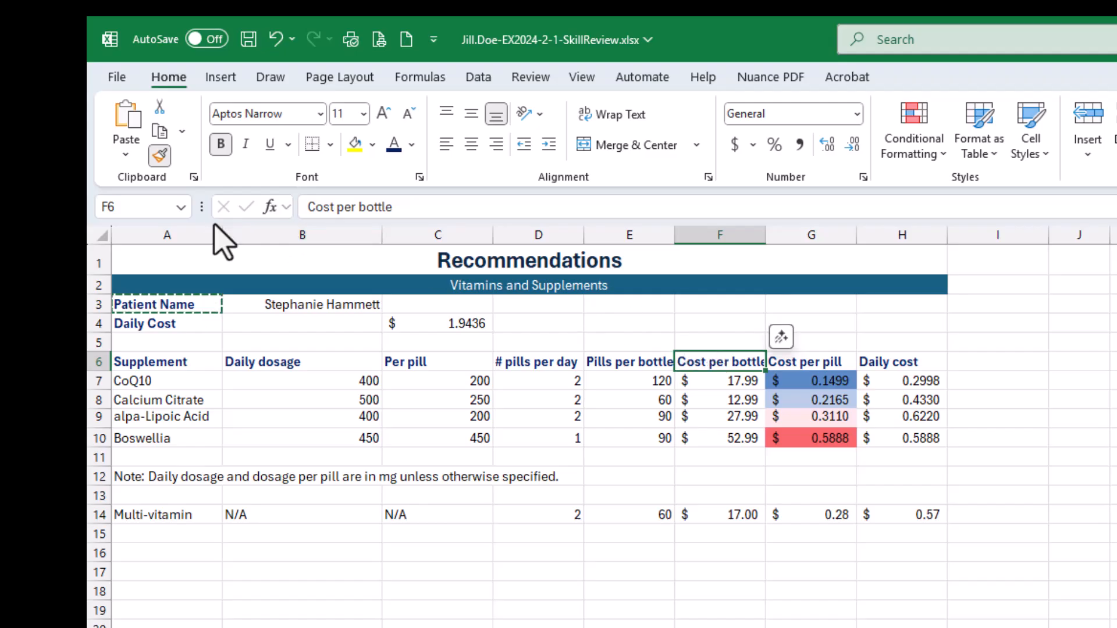
key(Escape)
click(160, 156)
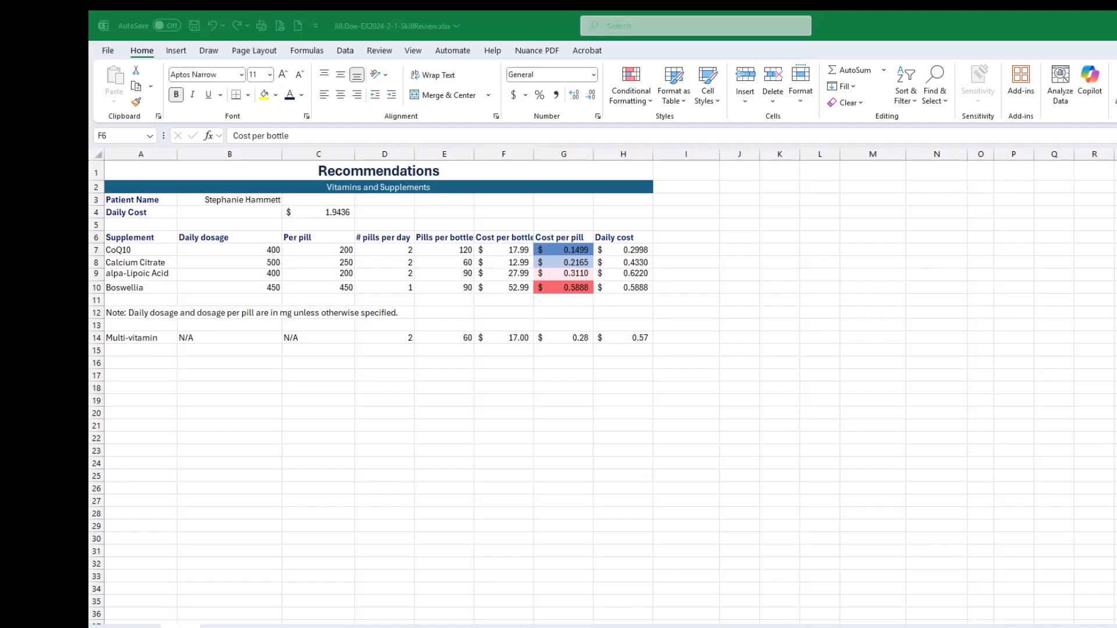
- Switch to the SIMnet instructions and mark the three parts of step 9, applying label formatting to A6:H6, as completed
drag(1116, 35, 846, 92)
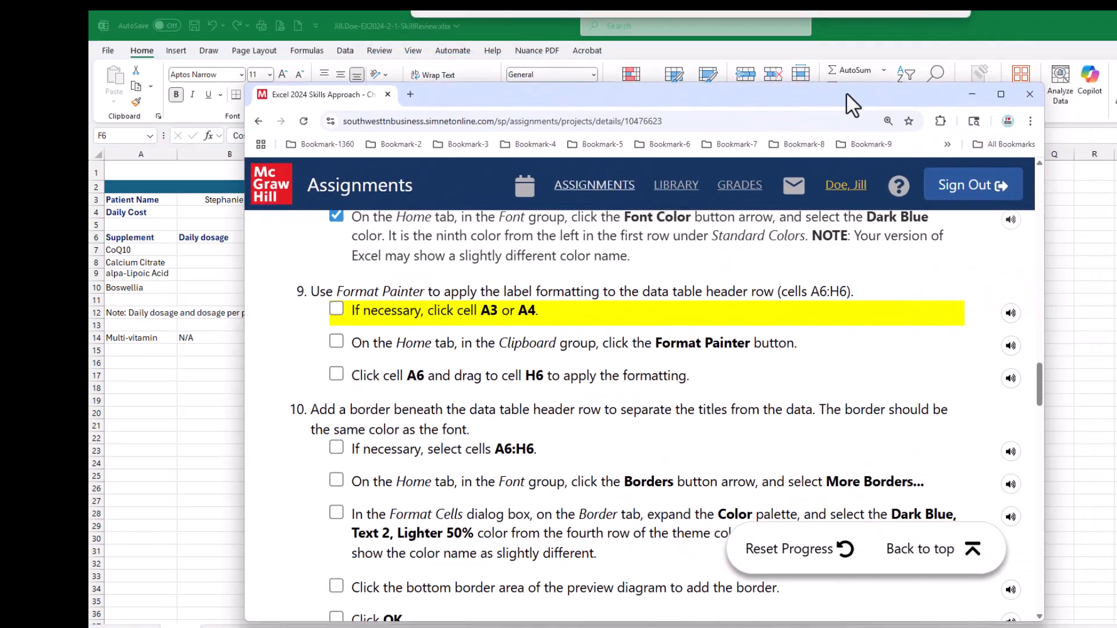
click(336, 309)
click(336, 341)
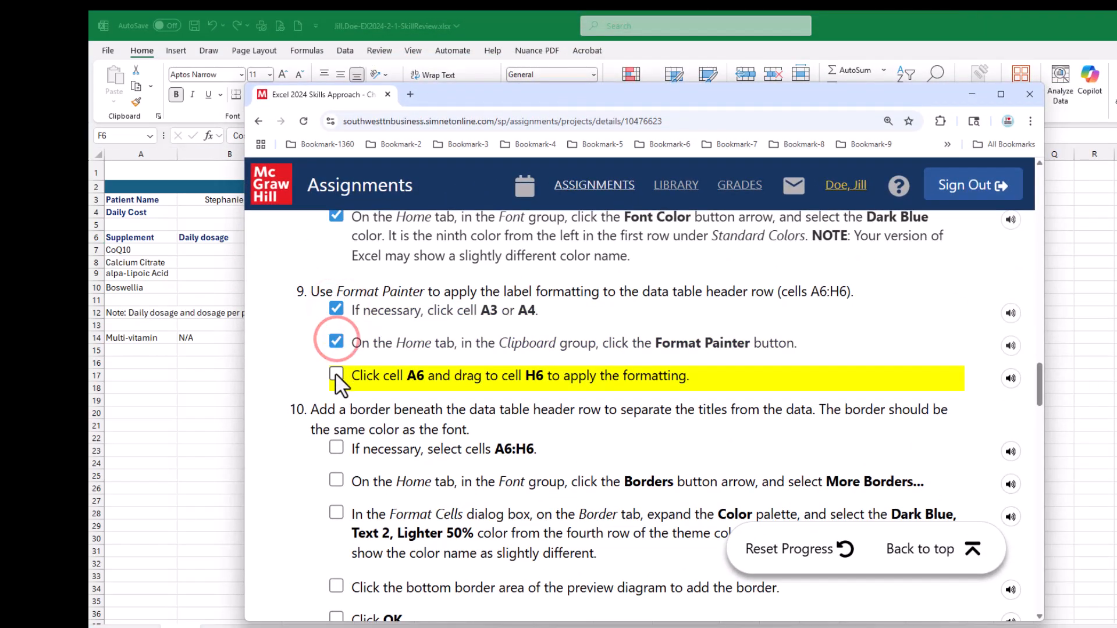
click(336, 372)
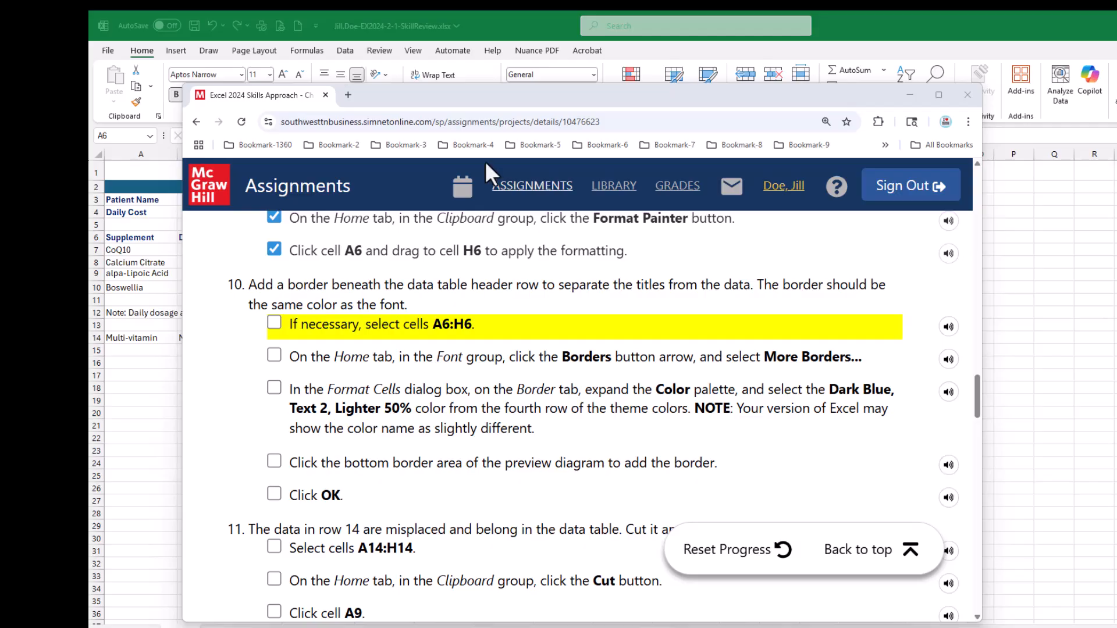
- Switch to the Excel workbook and open the detailed border settings for the header row cells A6:H6
drag(459, 95, 1116, 192)
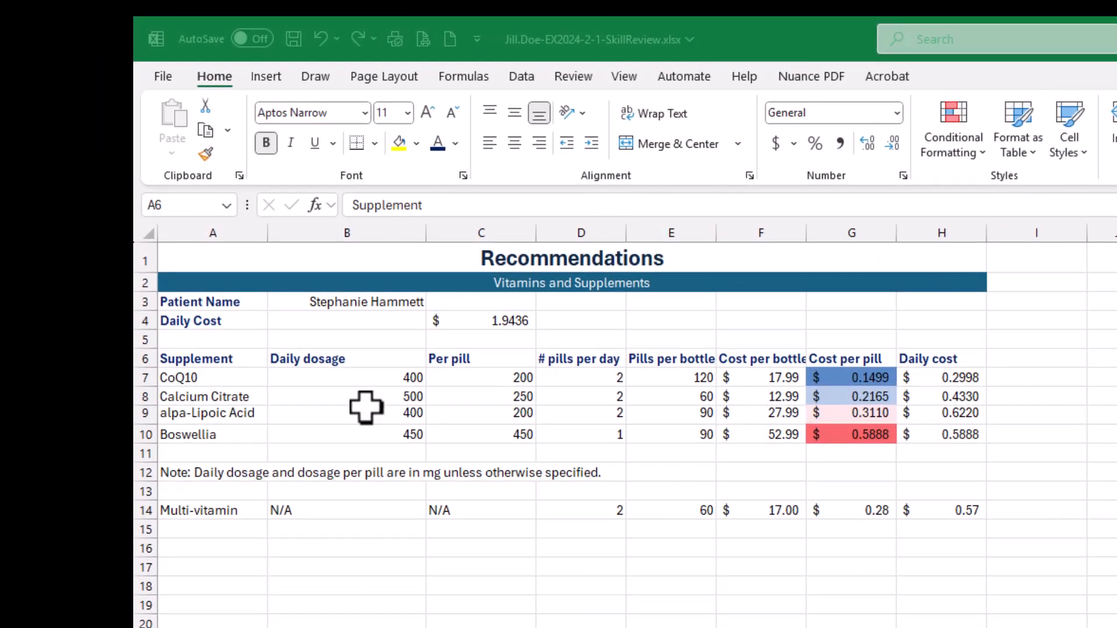
key(ctrl+shift+Right)
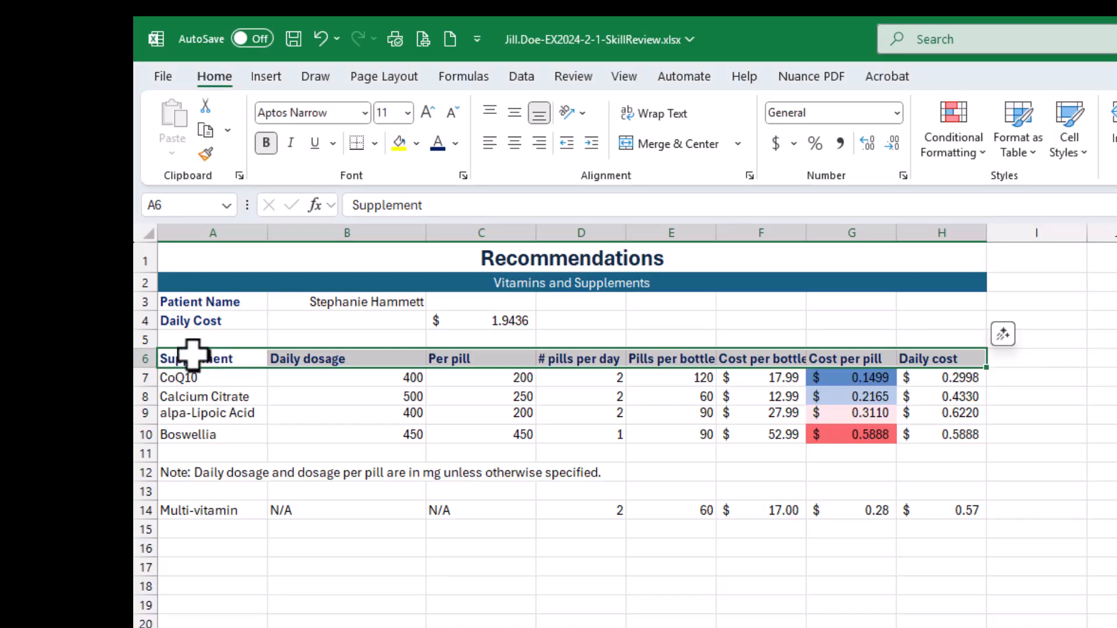
drag(191, 356, 929, 353)
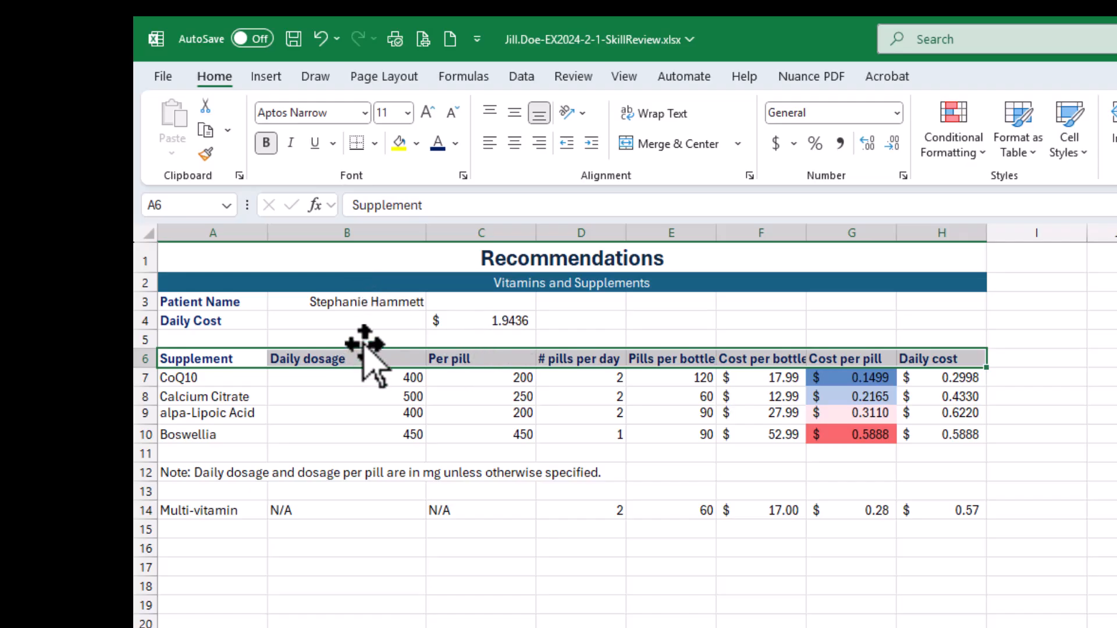
click(376, 144)
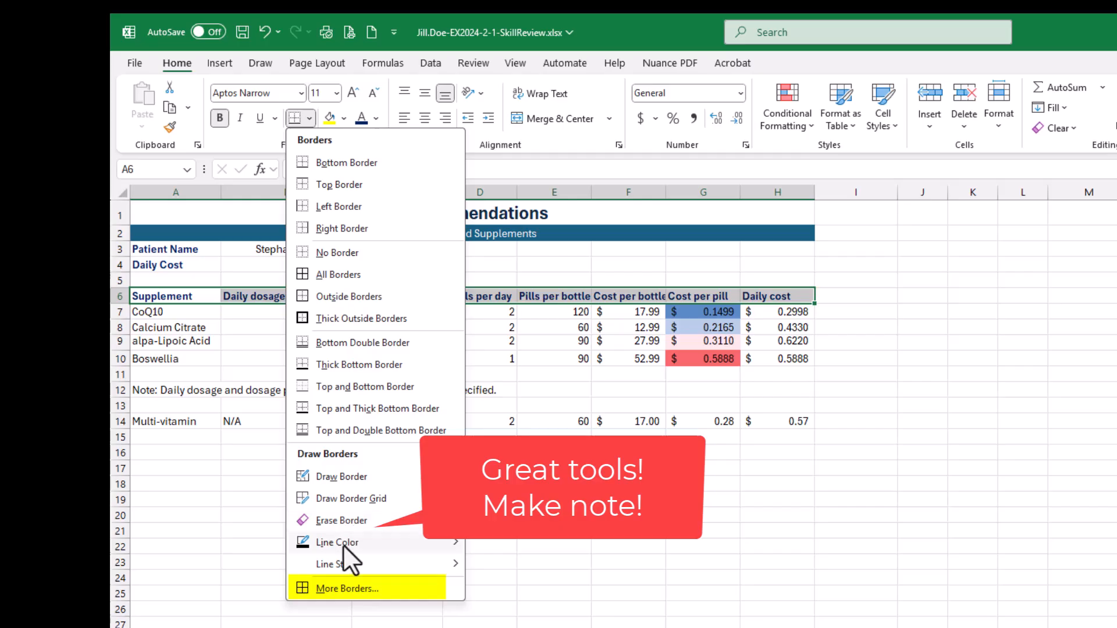
mouse_move(337, 547)
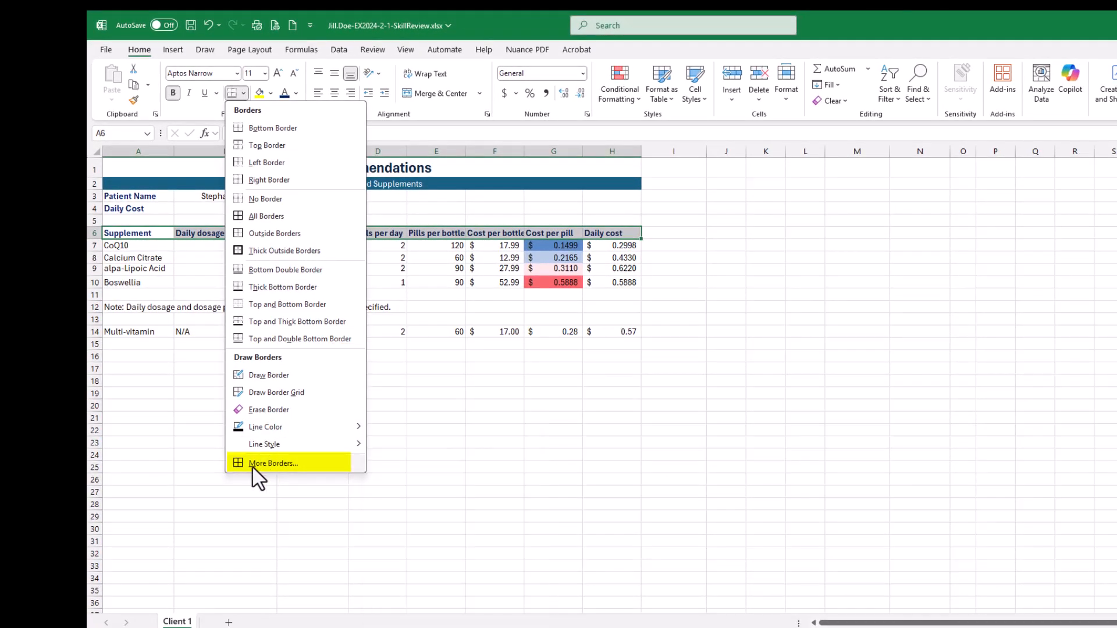
click(272, 465)
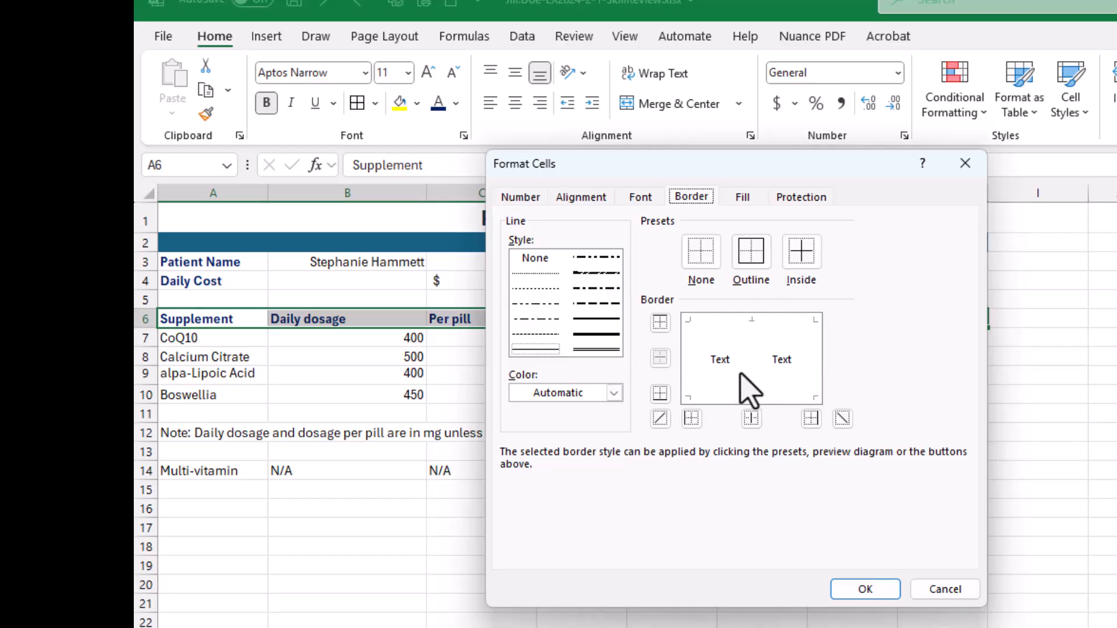
- Preview the Outline and Inside border presets on the header row, and clear them with the None preset
click(758, 249)
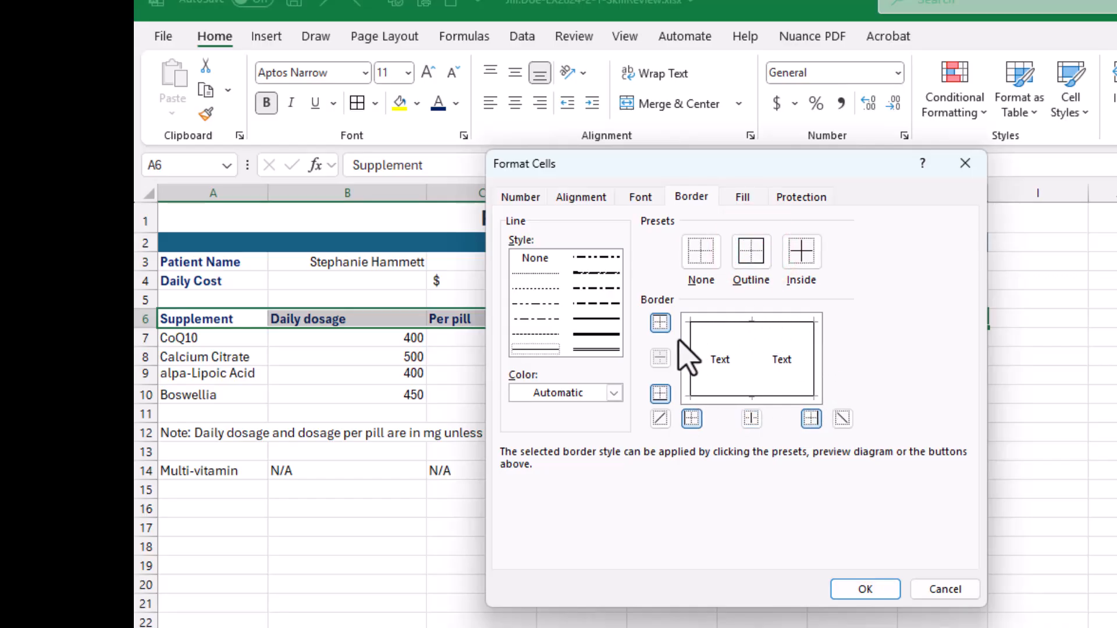
click(803, 253)
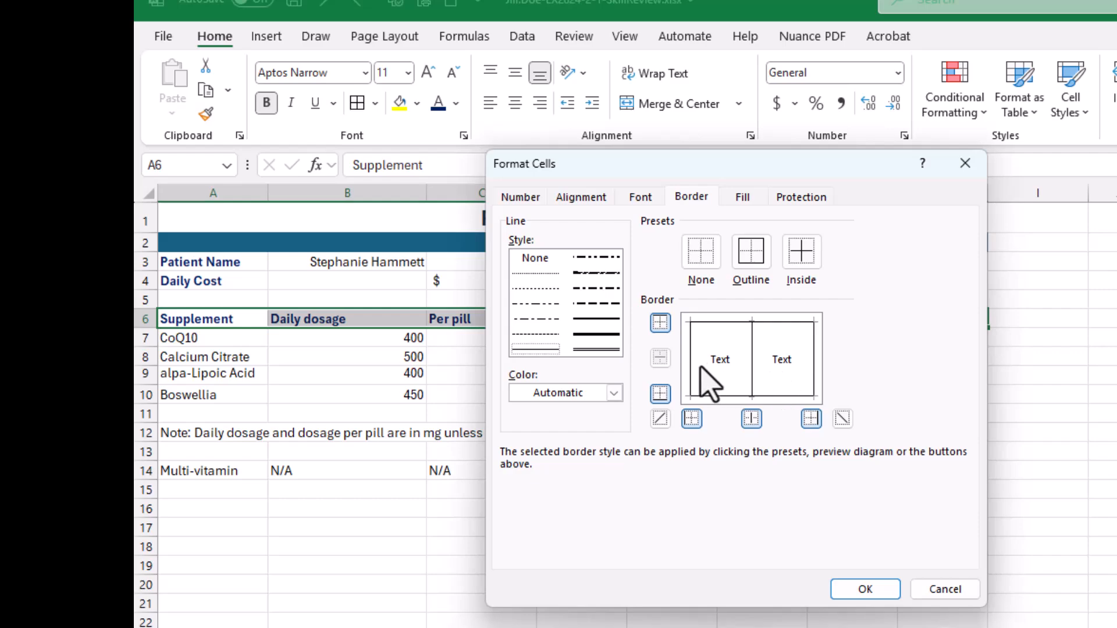
click(799, 259)
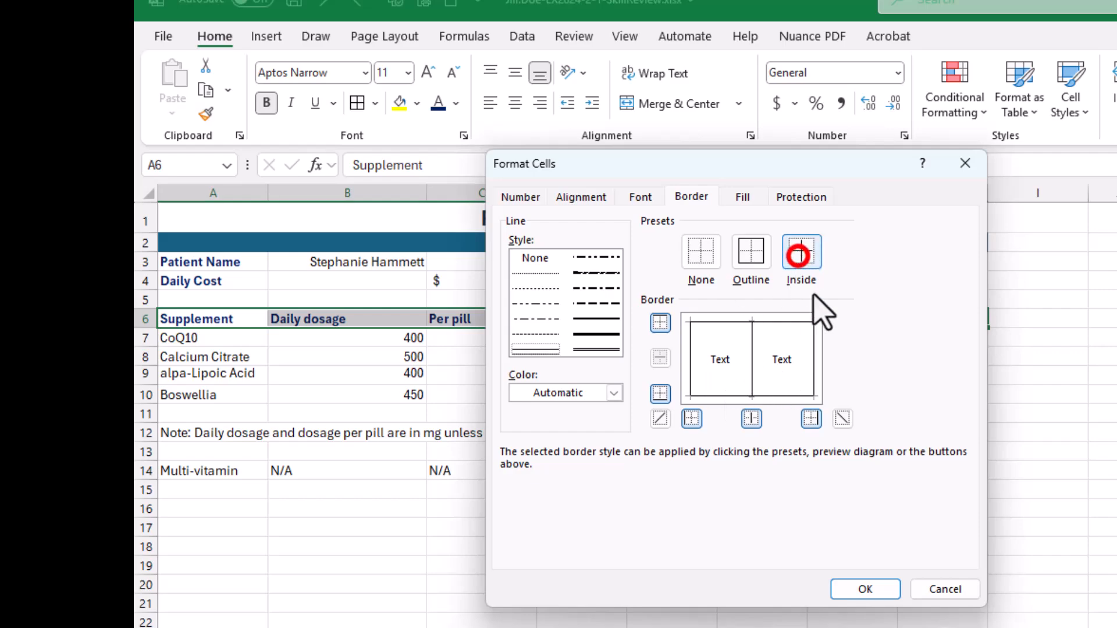
click(751, 259)
click(703, 256)
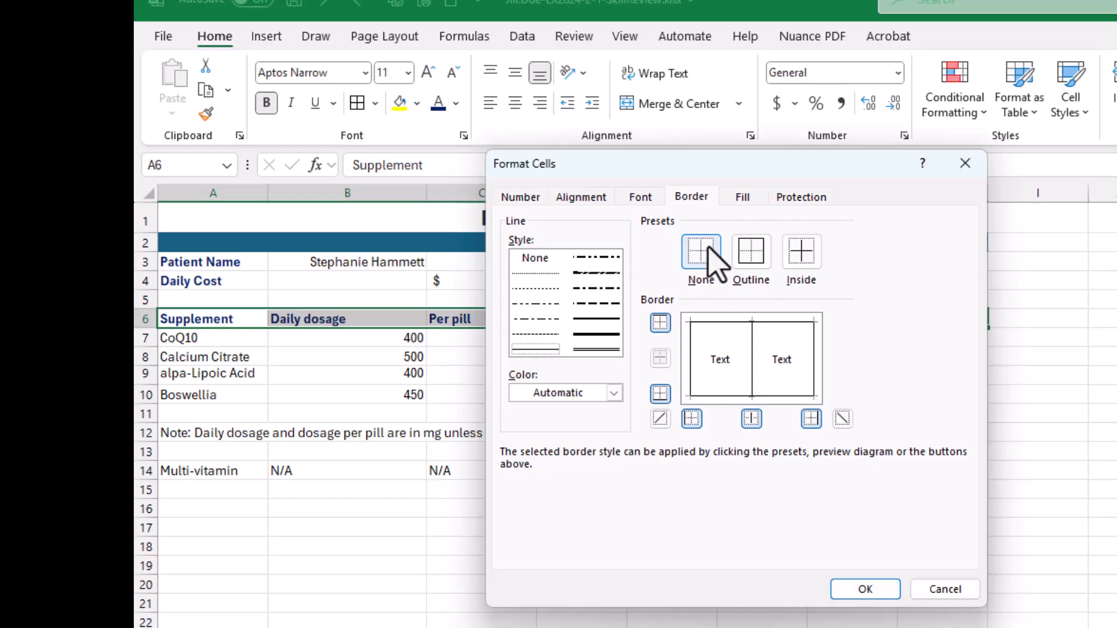
click(703, 253)
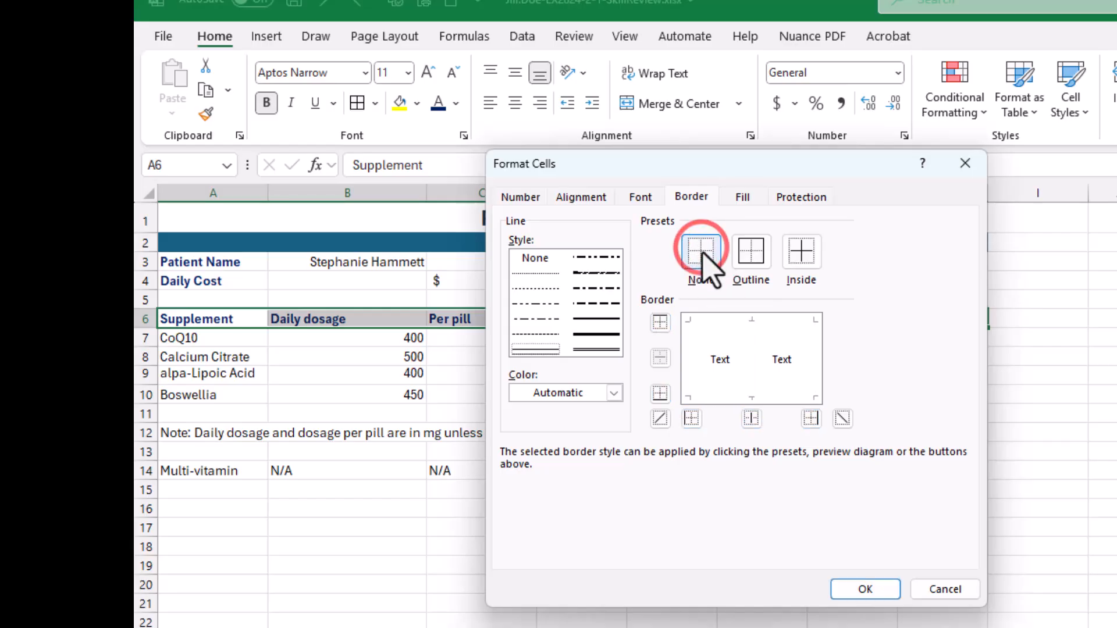
click(709, 256)
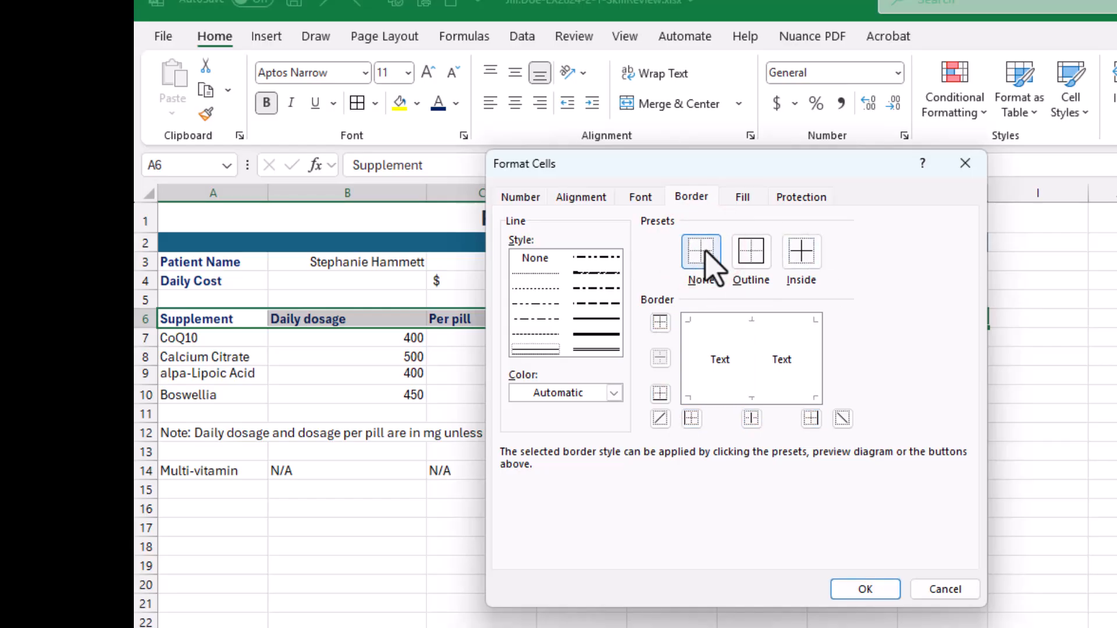
- Try the individual top, bottom and both diagonal borders in the border preview, removing each of them again
click(660, 322)
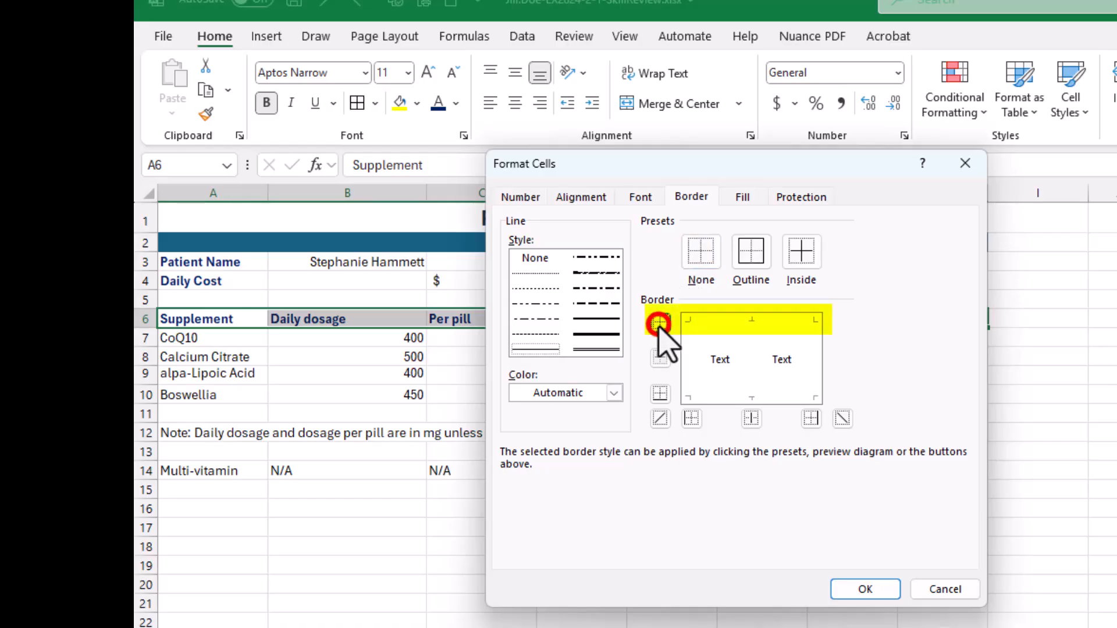
click(660, 394)
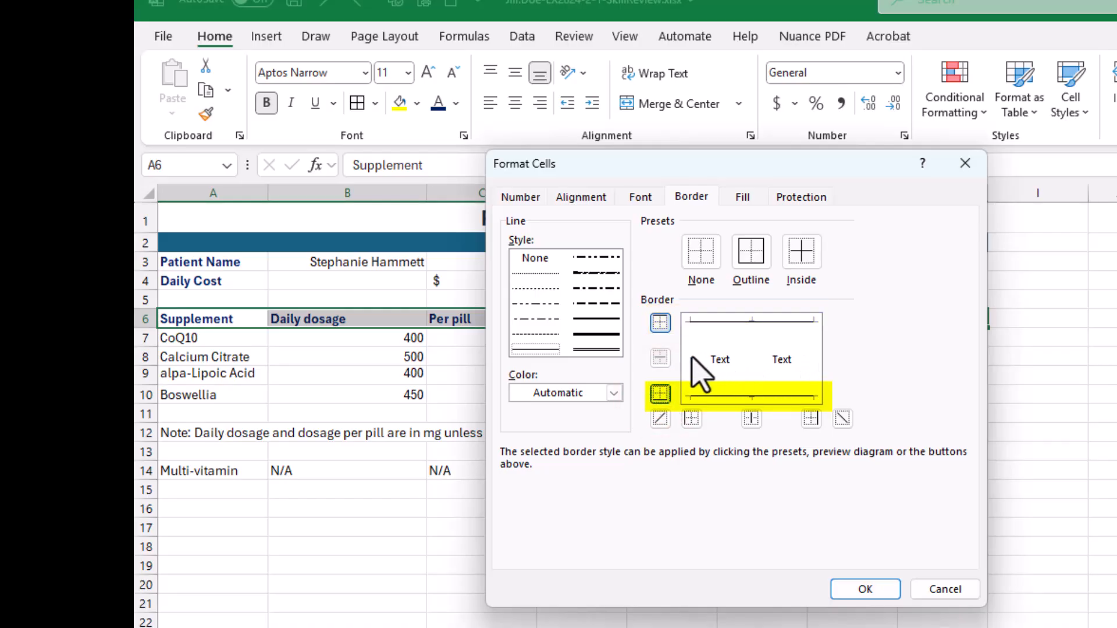
click(660, 394)
click(660, 323)
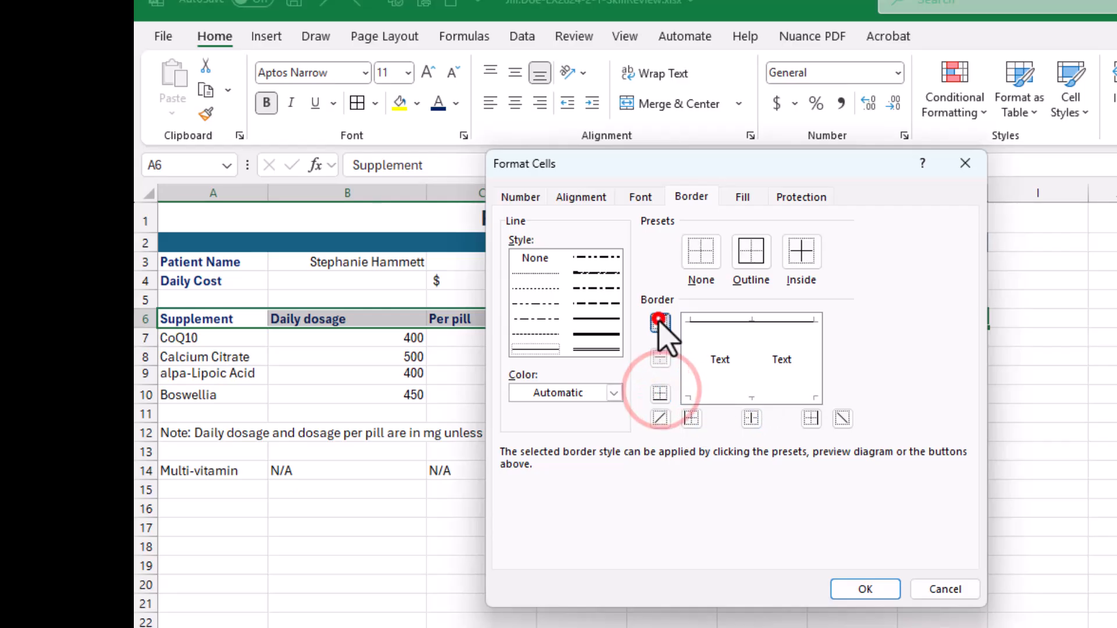
click(660, 418)
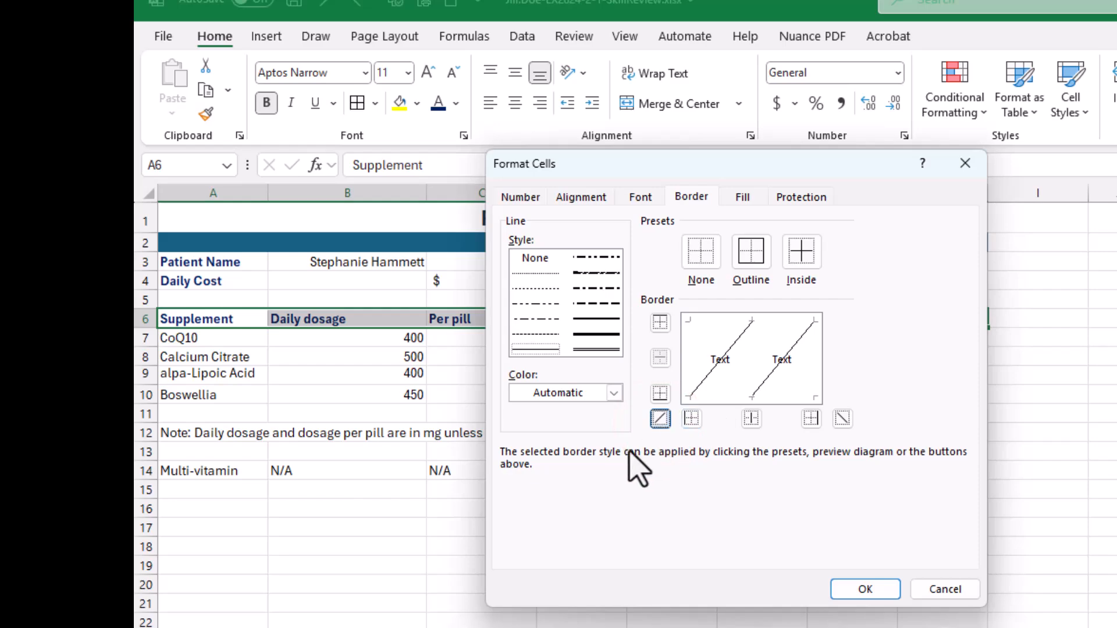
click(842, 419)
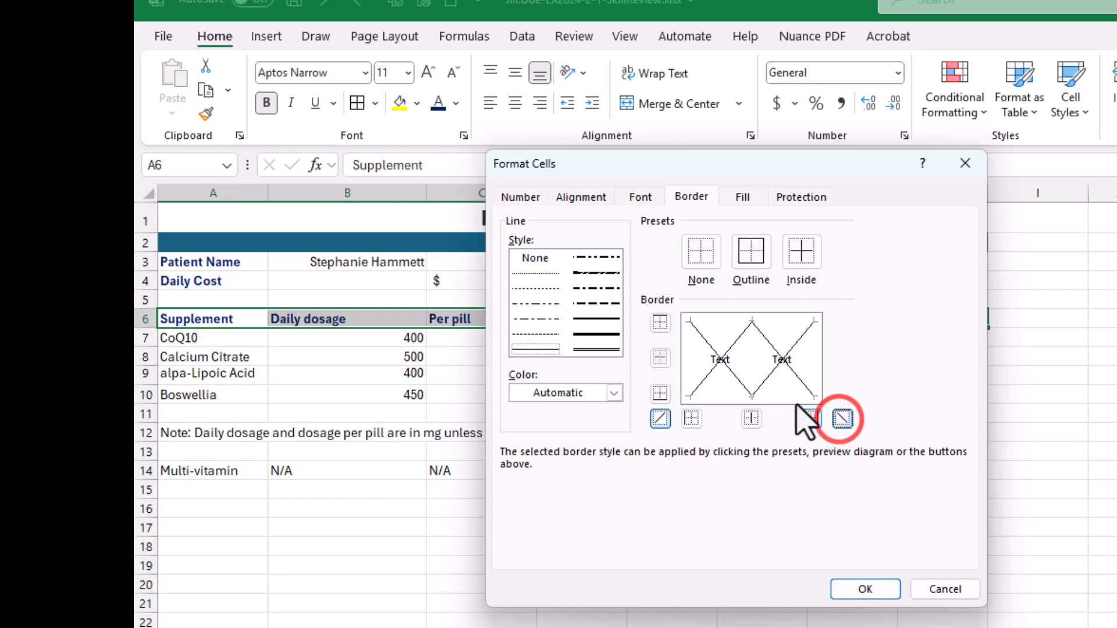
click(844, 417)
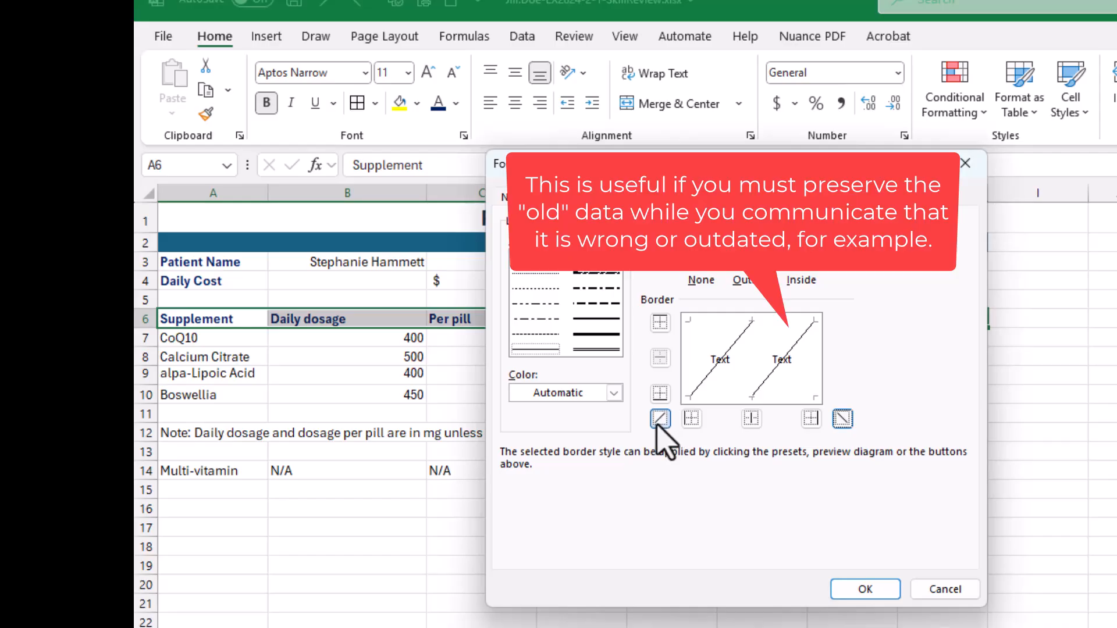
click(660, 419)
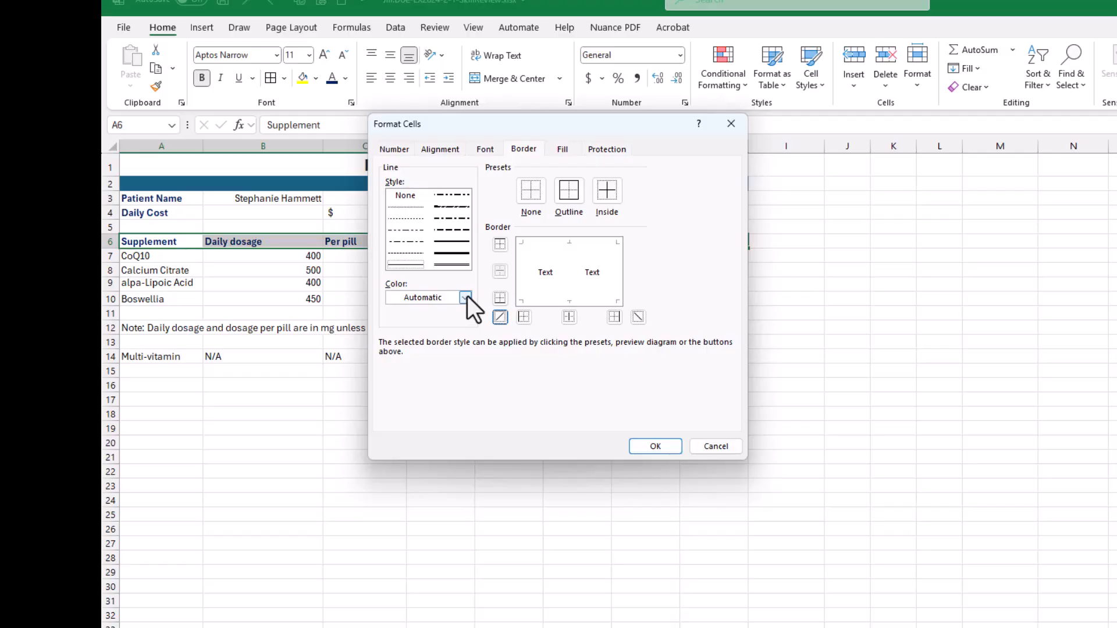
- Apply a bottom border in Dark Blue, Text 2, Lighter 50% to the header row A6:H6 and save the workbook
click(467, 297)
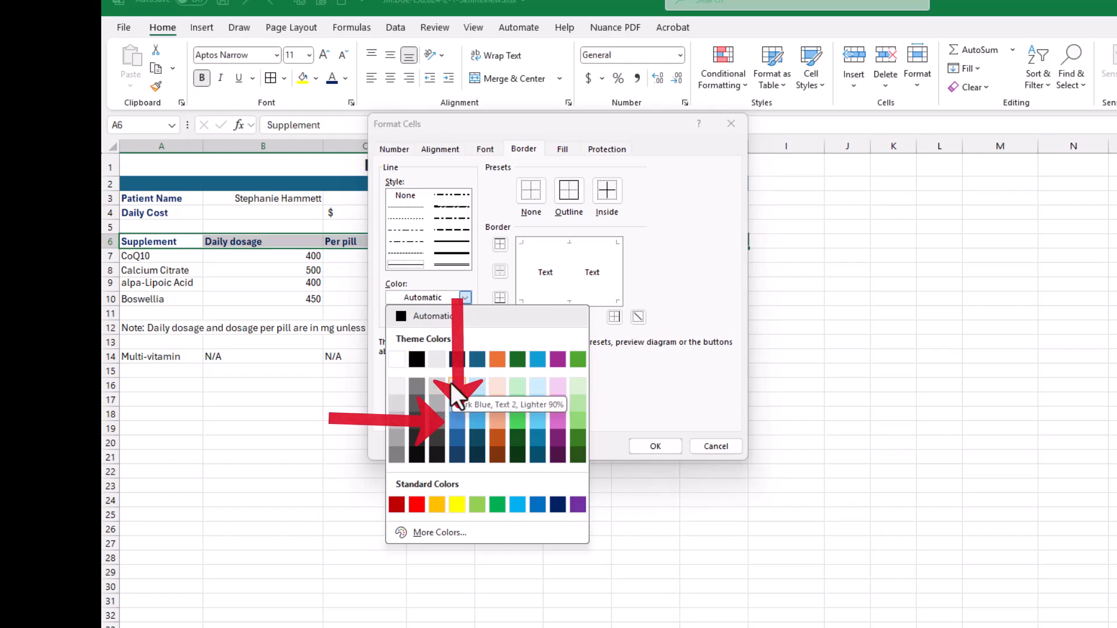
click(456, 420)
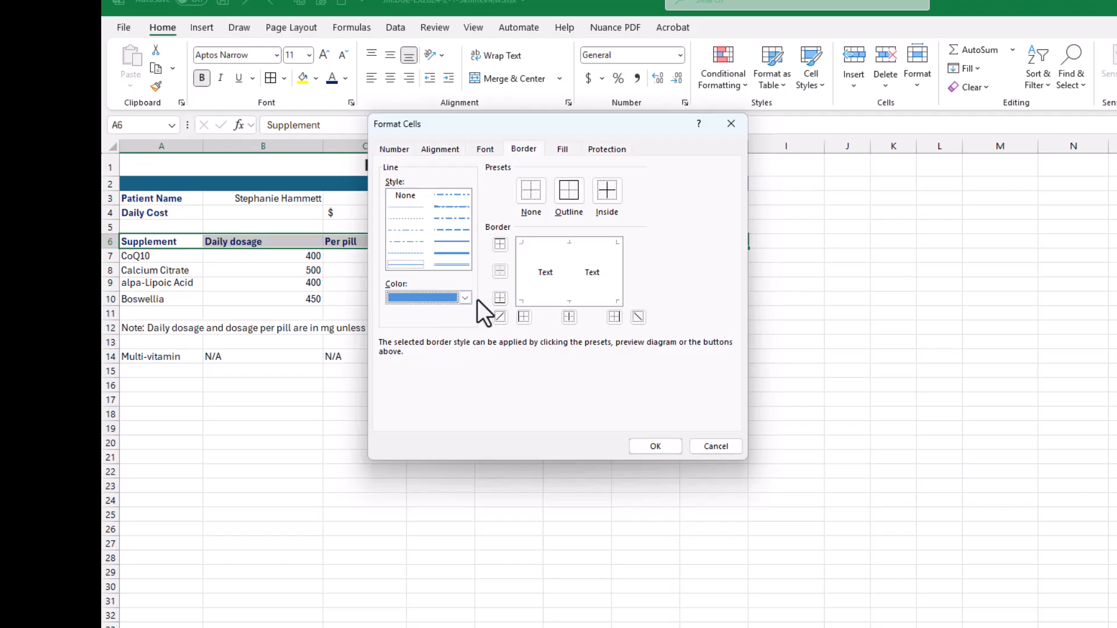
click(499, 297)
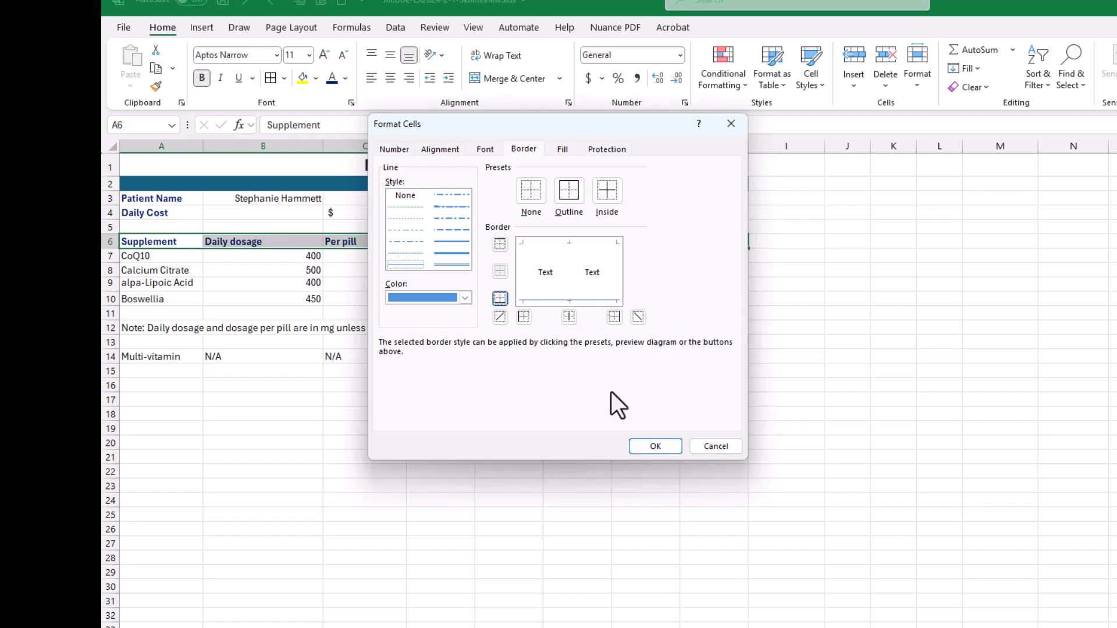
click(654, 446)
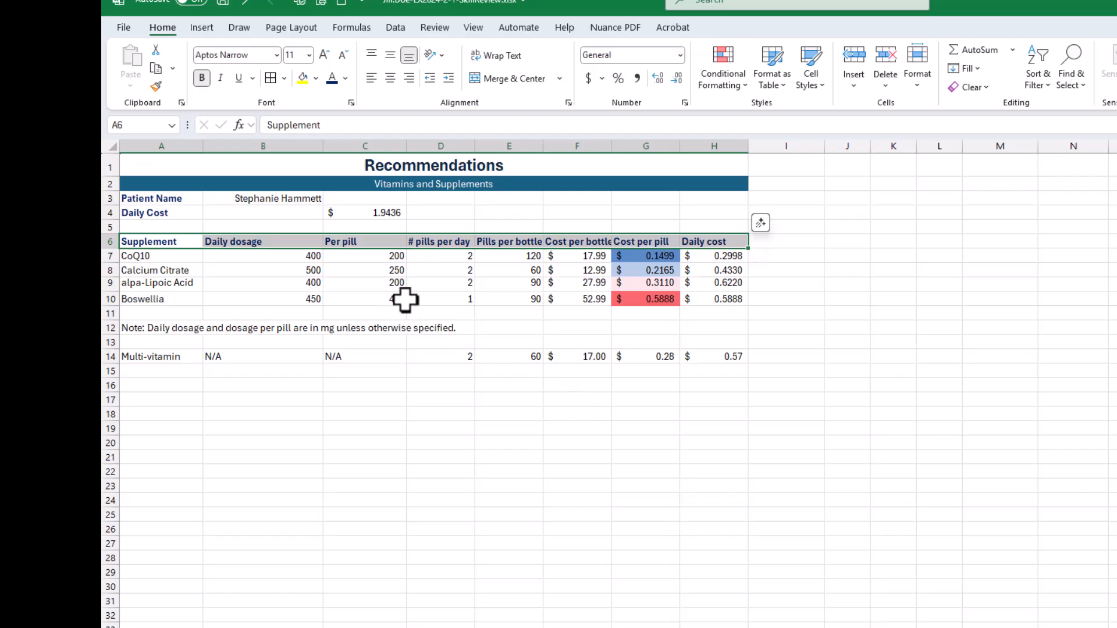
click(276, 534)
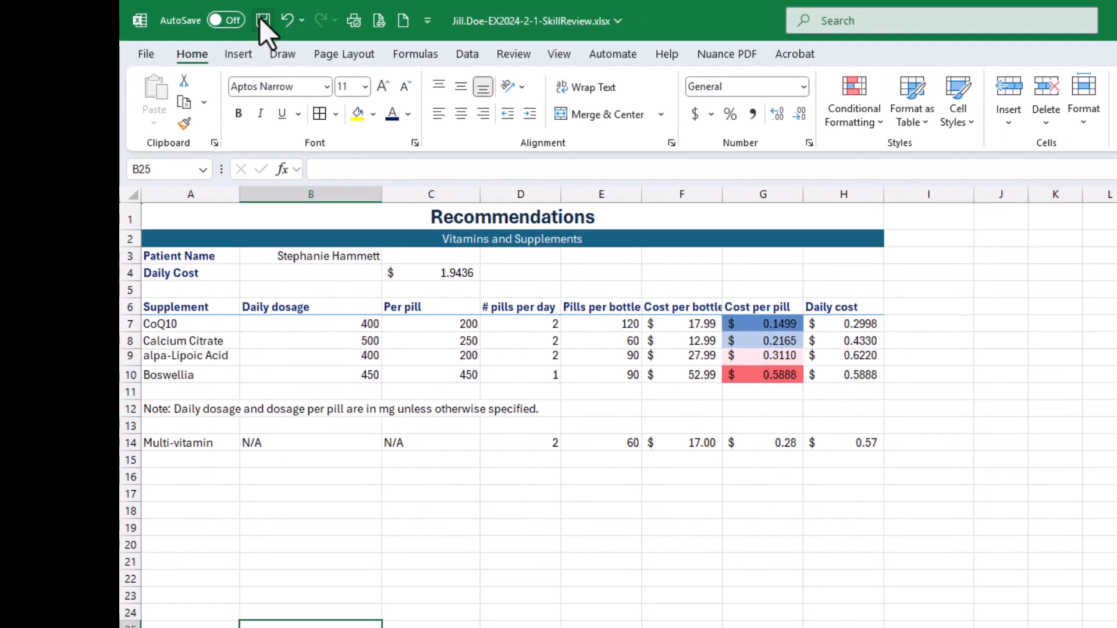
click(299, 22)
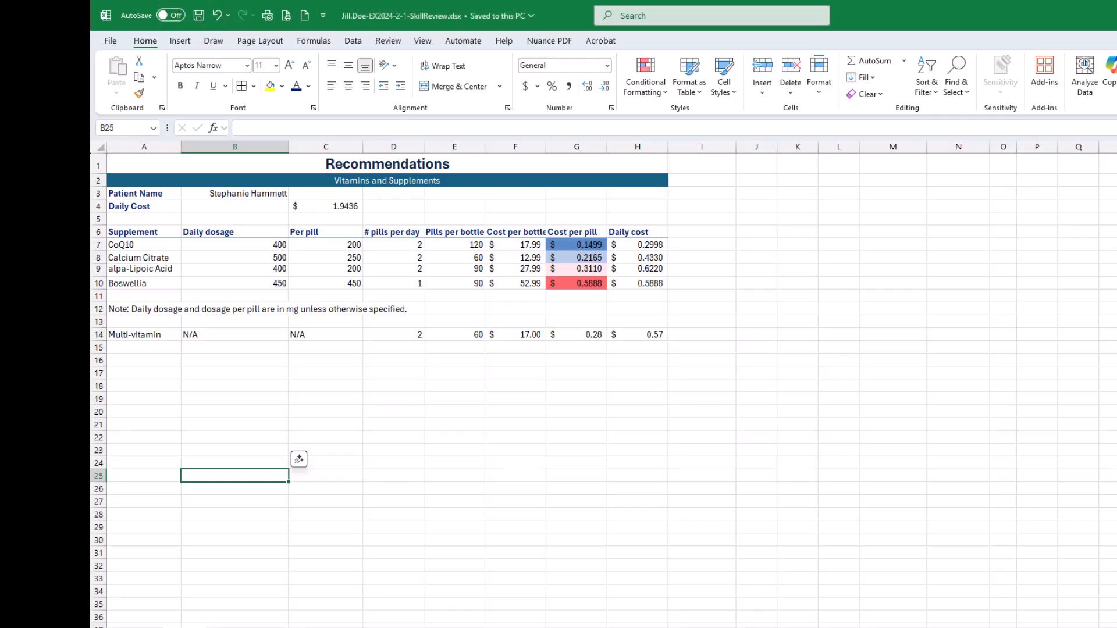
- Bring the SIMnet assignment page back over the workbook and check off all five instructions of step 10
drag(1116, 49, 819, 58)
click(313, 294)
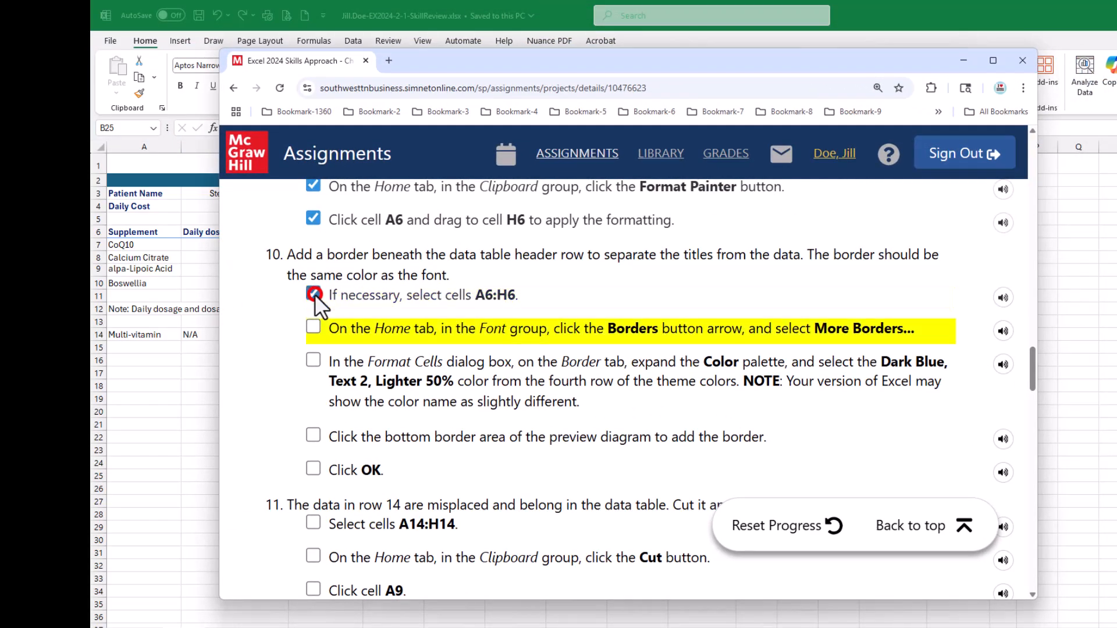
click(313, 327)
click(313, 360)
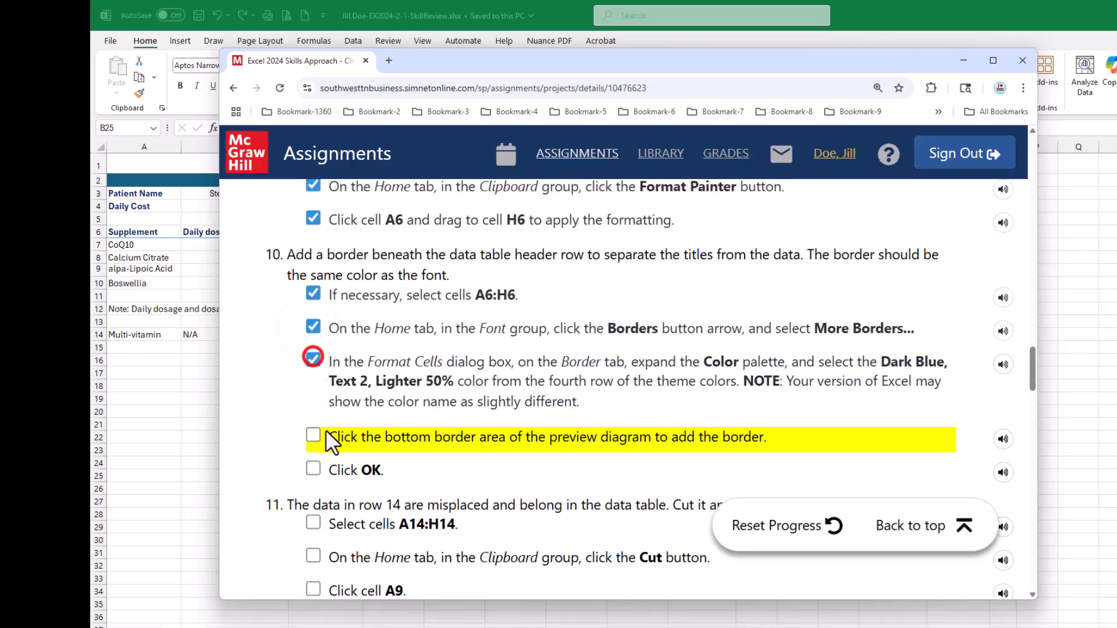
click(313, 437)
click(313, 469)
- Consult the step 11 instructions, return to the Excel worksheet and cut the misplaced Multi-vitamin data in cells A14:H14
scroll(542, 404, down, 3)
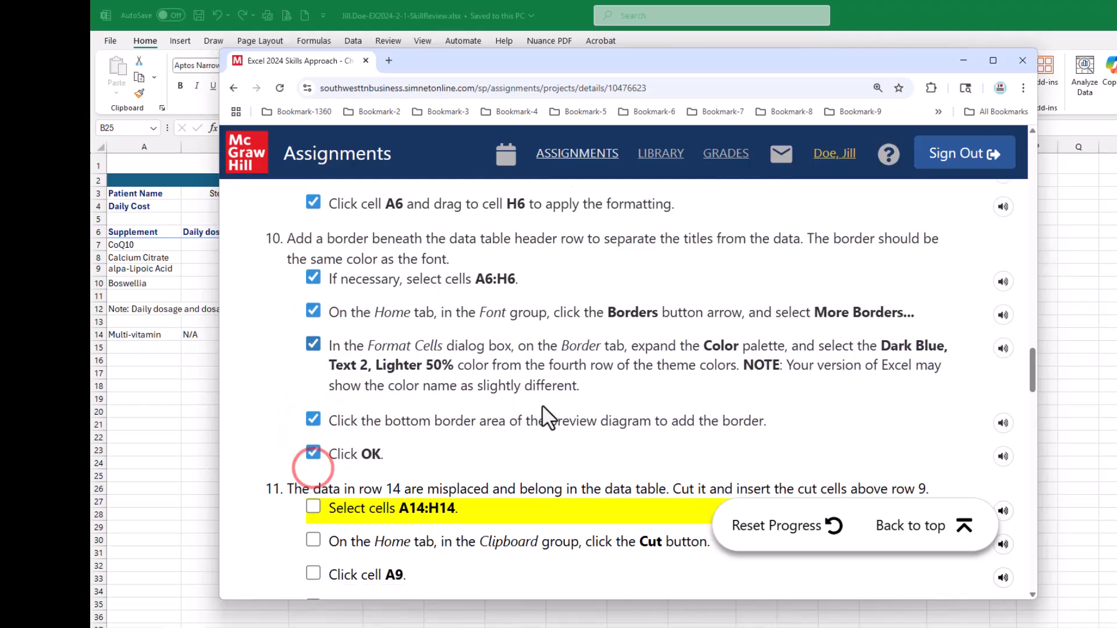
scroll(542, 404, down, 2)
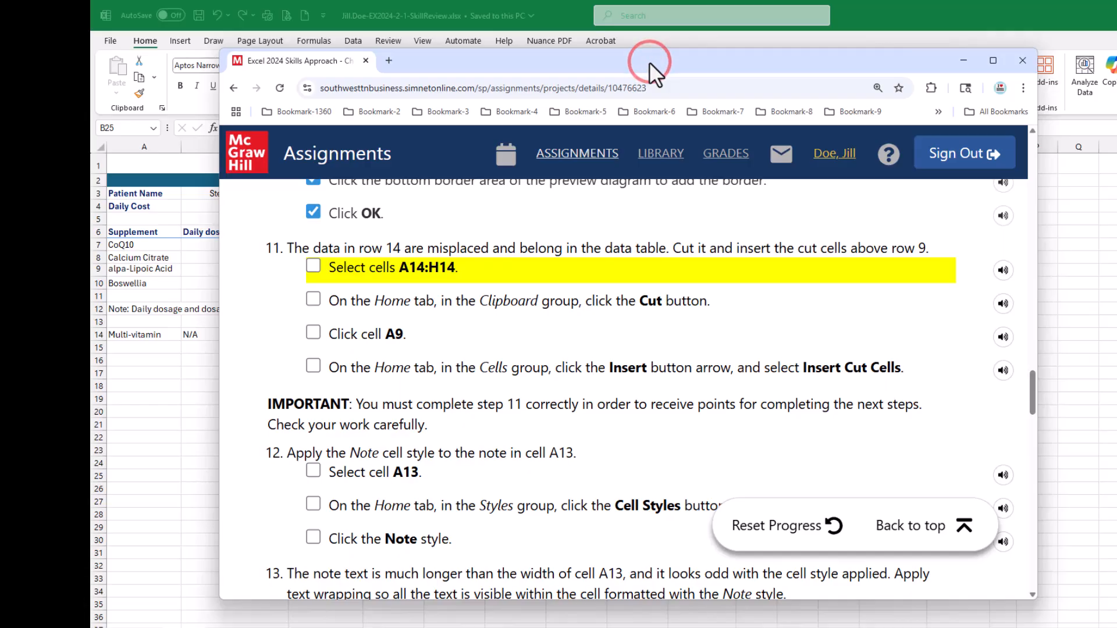
mouse_move(650, 62)
mouse_down()
mouse_move(571, 218)
mouse_move(522, 389)
mouse_up()
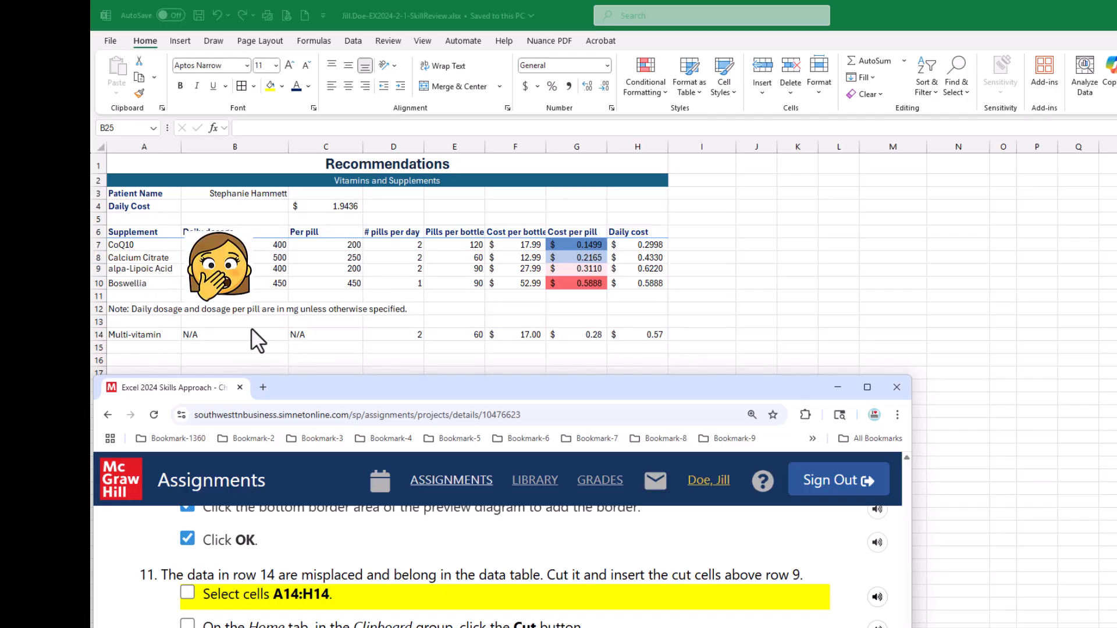
drag(312, 390, 380, 98)
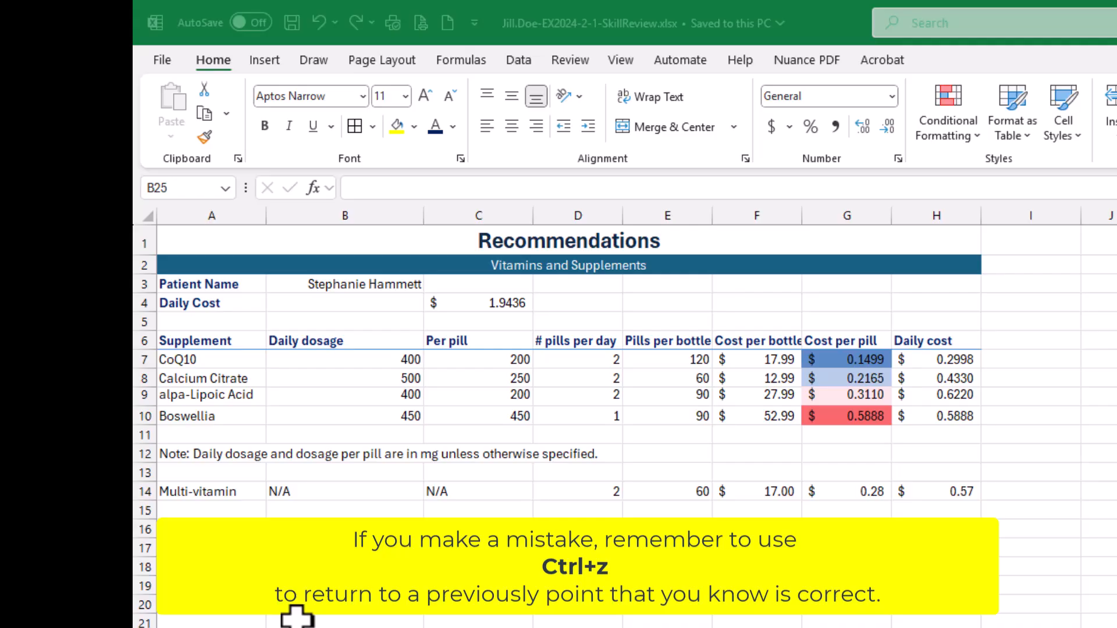
click(200, 489)
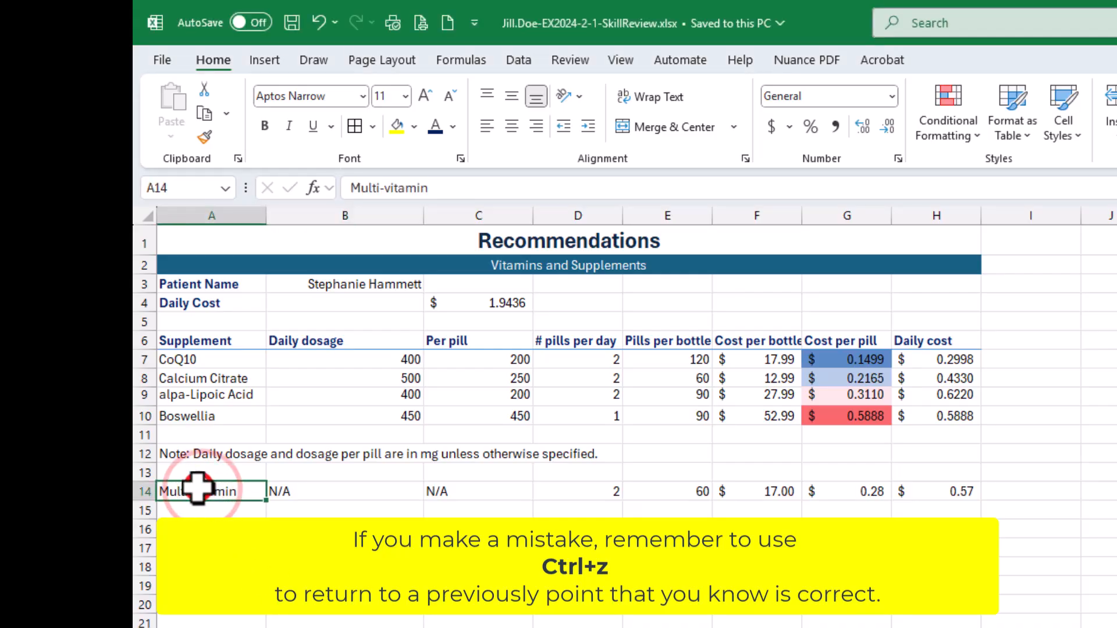
drag(198, 487, 931, 498)
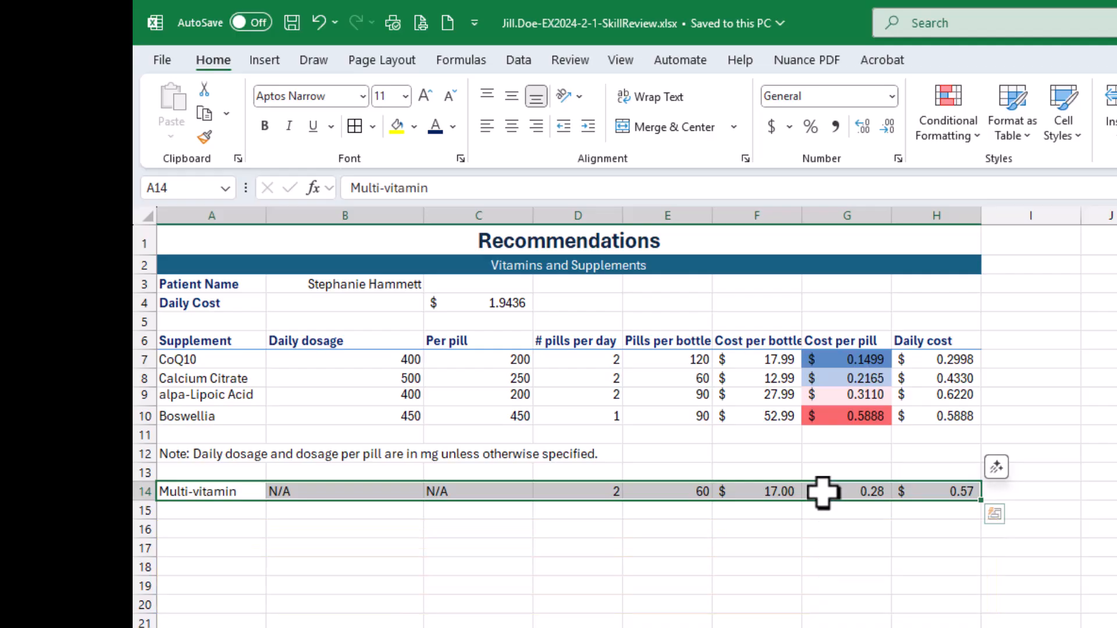
right_click(822, 492)
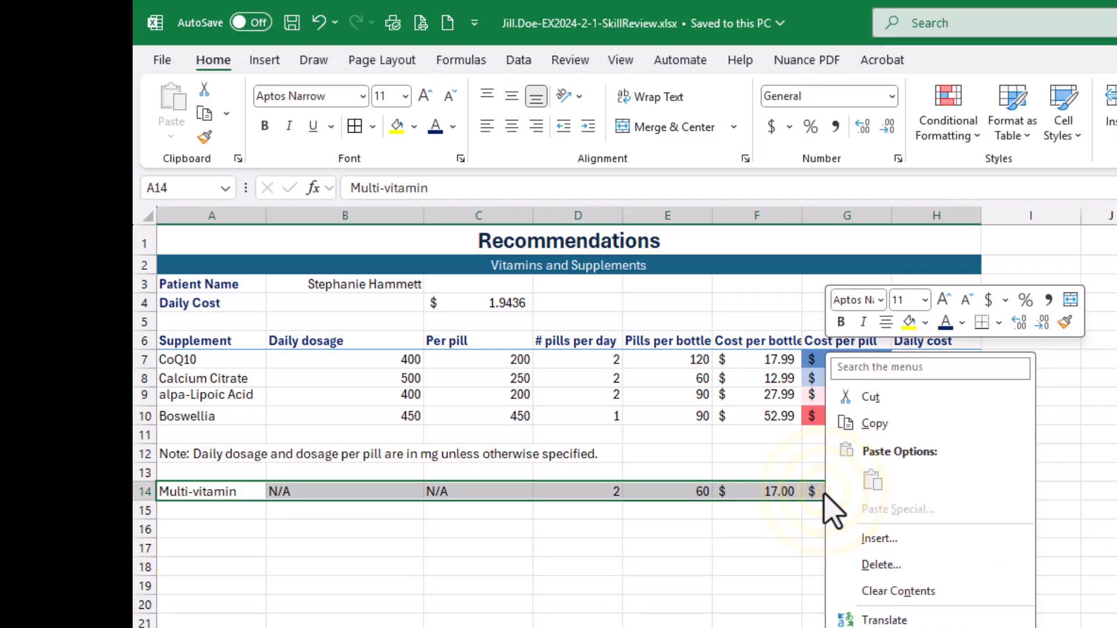
click(880, 400)
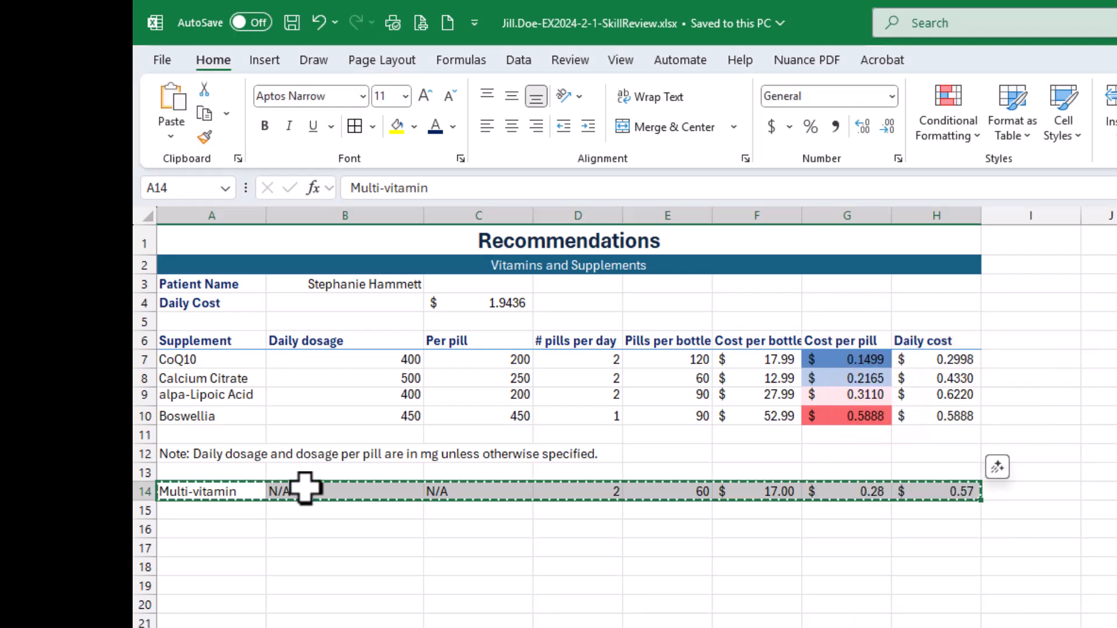
- Insert the cut Multi-vitamin cells above row 9, between the Calcium Citrate and alpa-Lipoic Acid rows
click(197, 394)
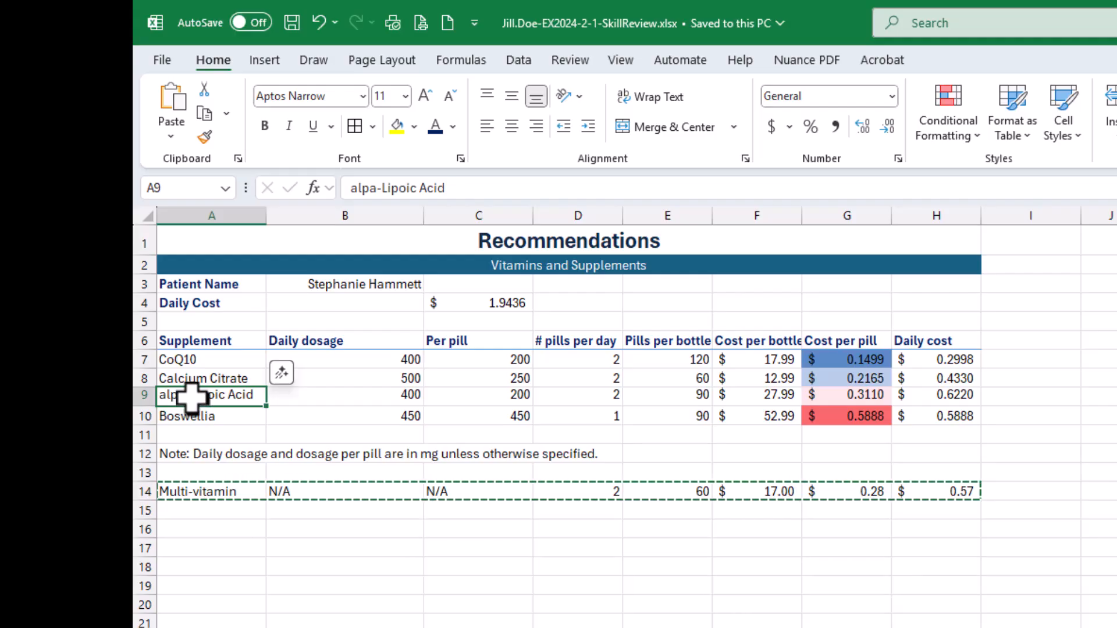
right_click(192, 398)
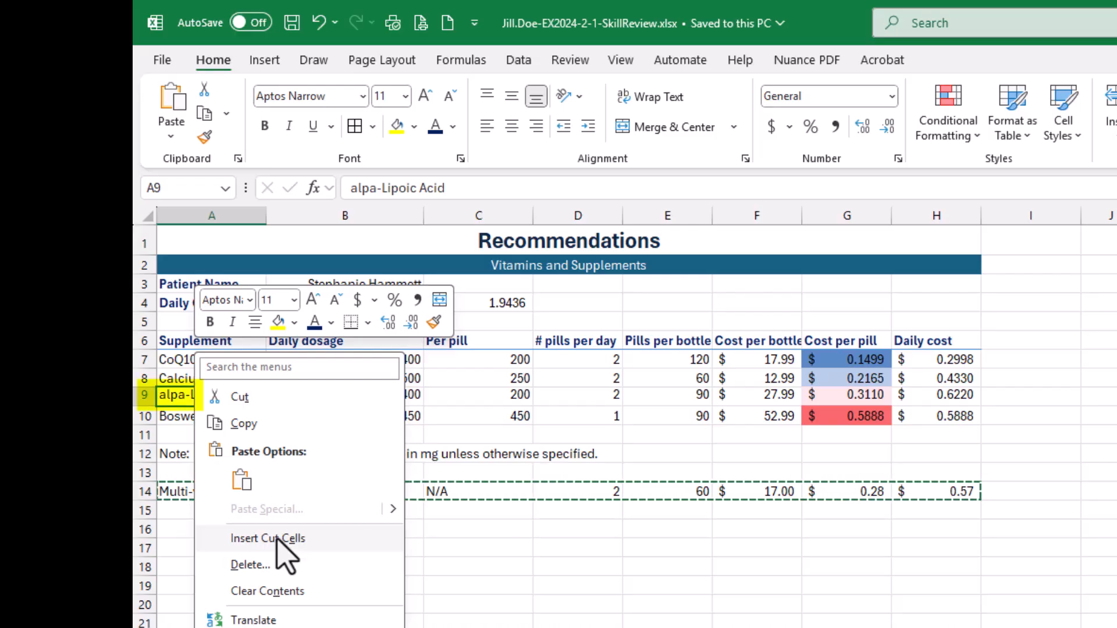
click(277, 538)
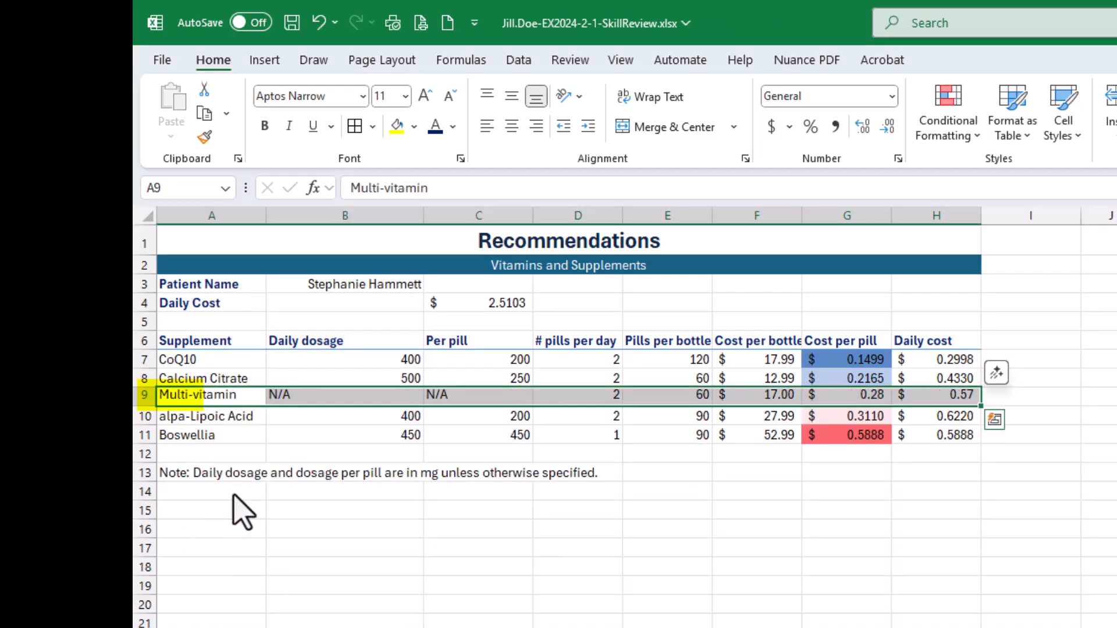
click(212, 377)
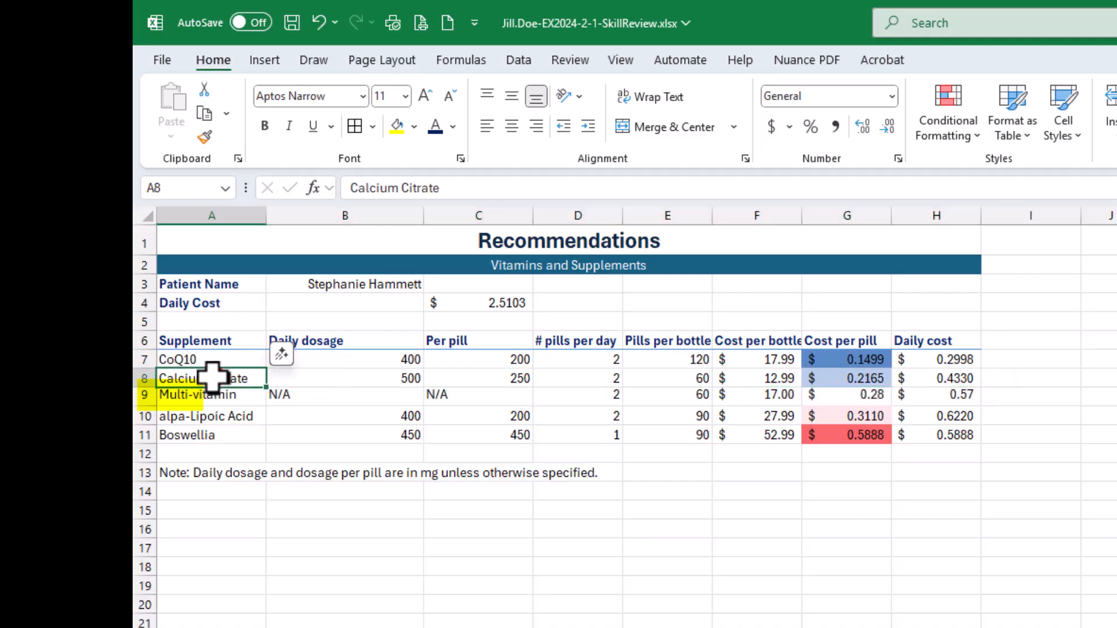
click(220, 418)
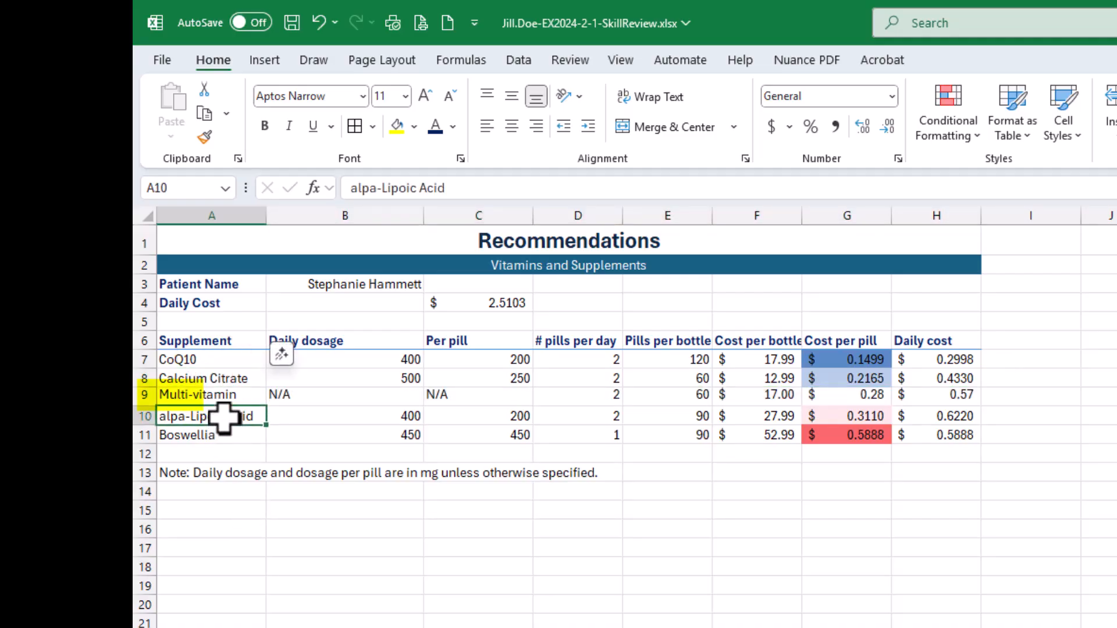
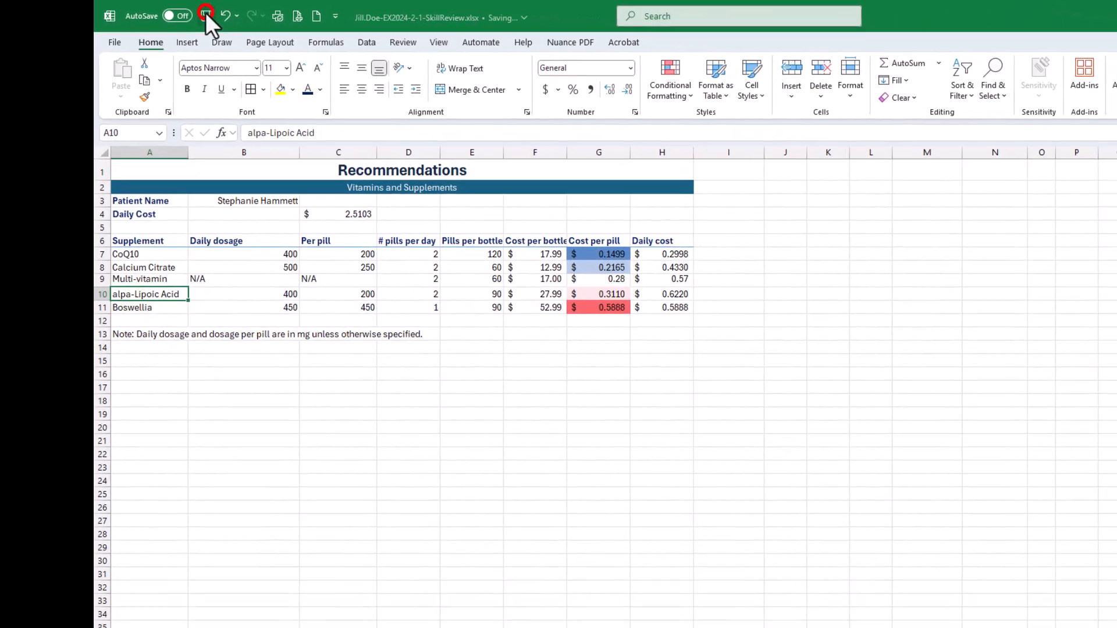
- Save the workbook, bring the SIMnet assignment page back over it and check off all four instructions of step 11
click(203, 16)
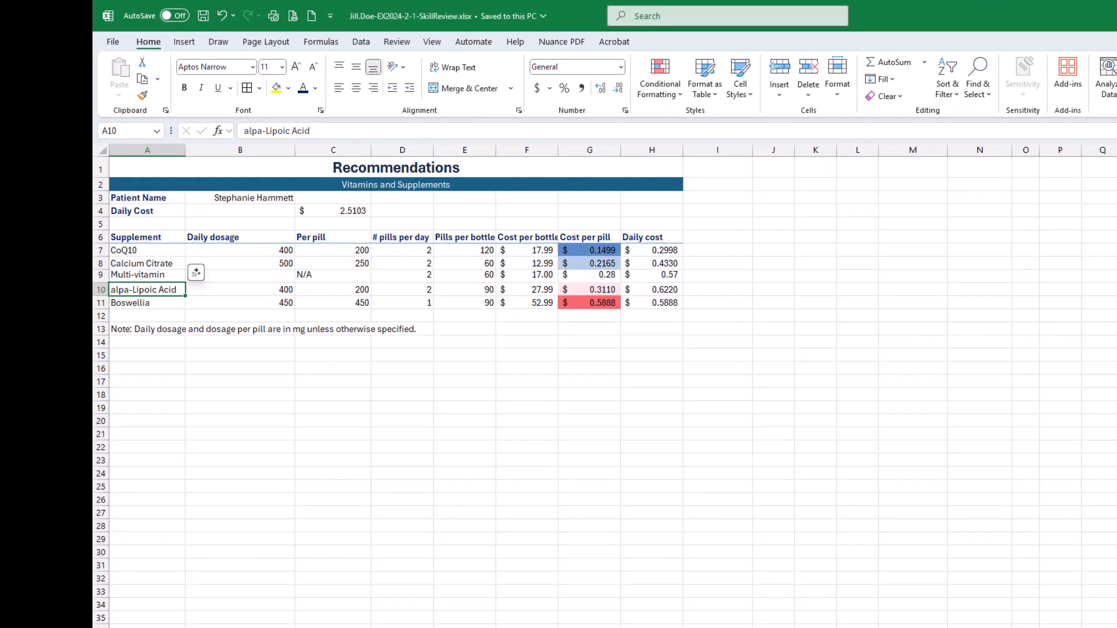
drag(1116, 122, 505, 84)
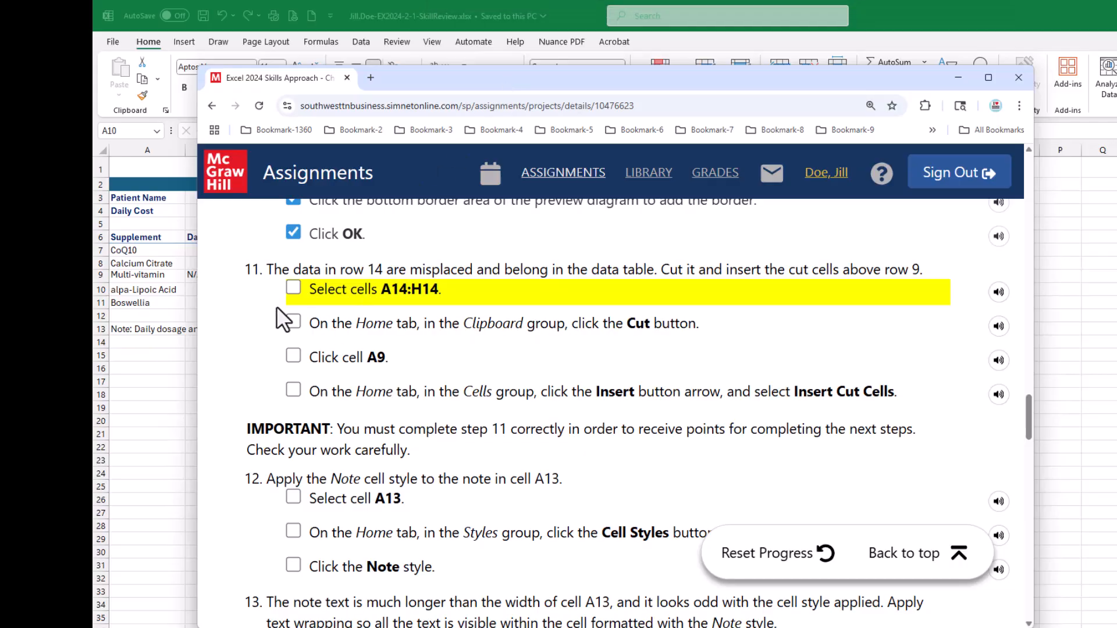
click(293, 287)
click(293, 320)
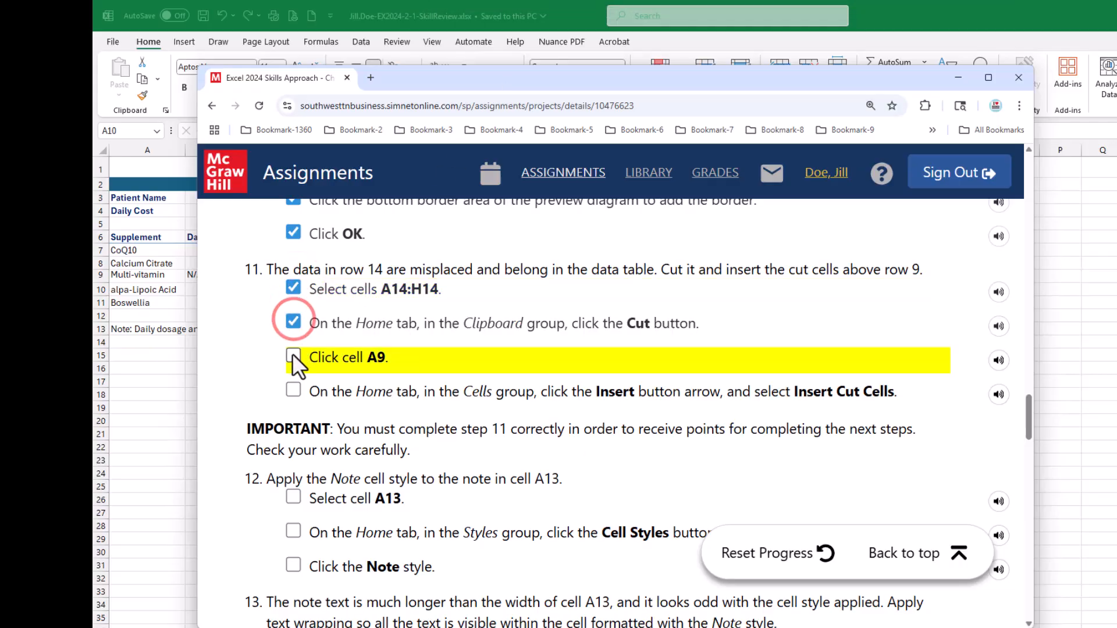
click(292, 355)
click(293, 389)
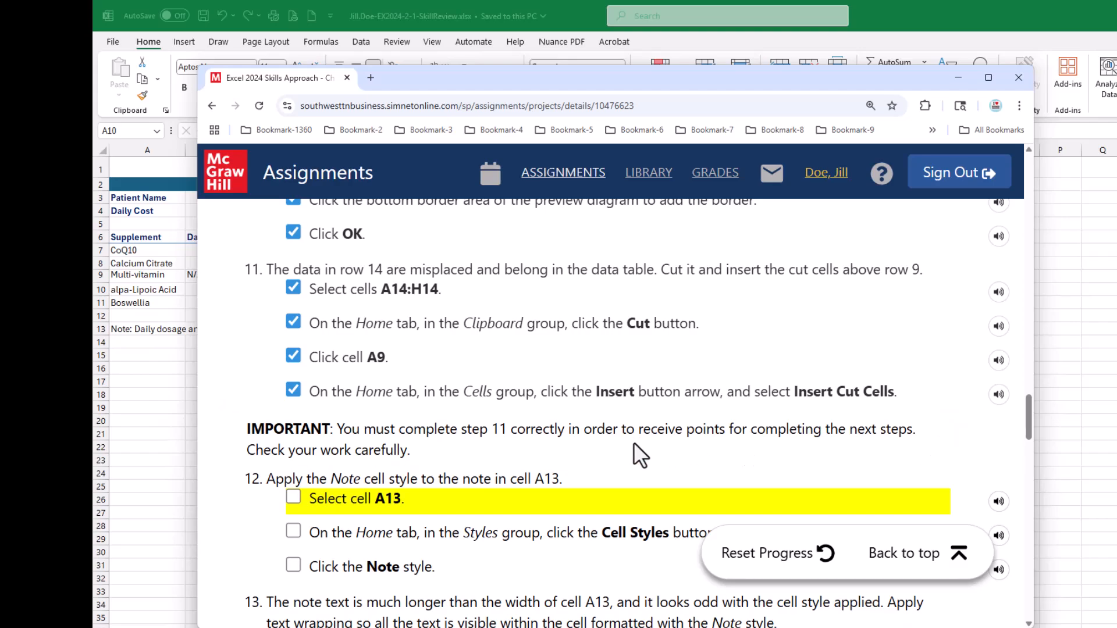
- Consult the step 12 instructions, apply the Note cell style to the note in cell A13 and save the workbook
drag(459, 74, 1116, 78)
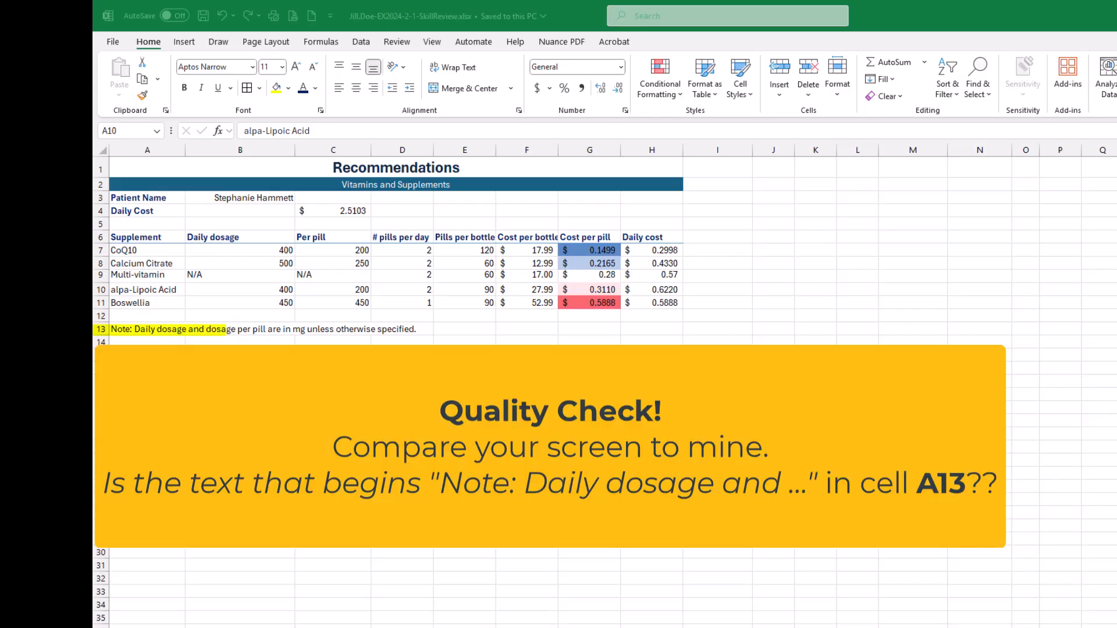
drag(1116, 78, 845, 88)
scroll(589, 375, down, 3)
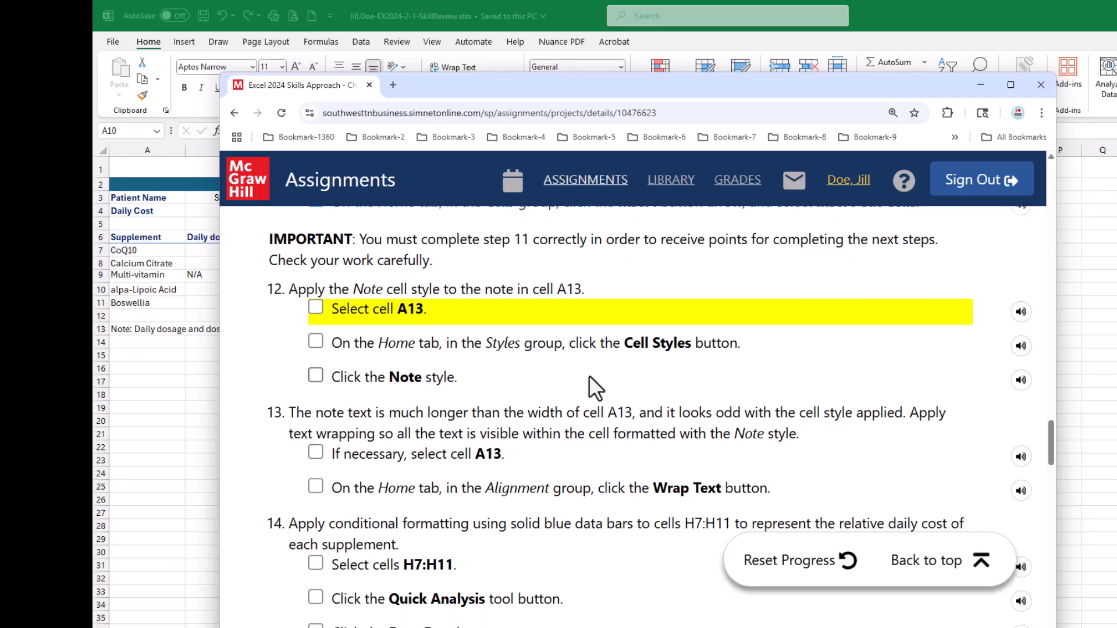
drag(516, 90, 584, 110)
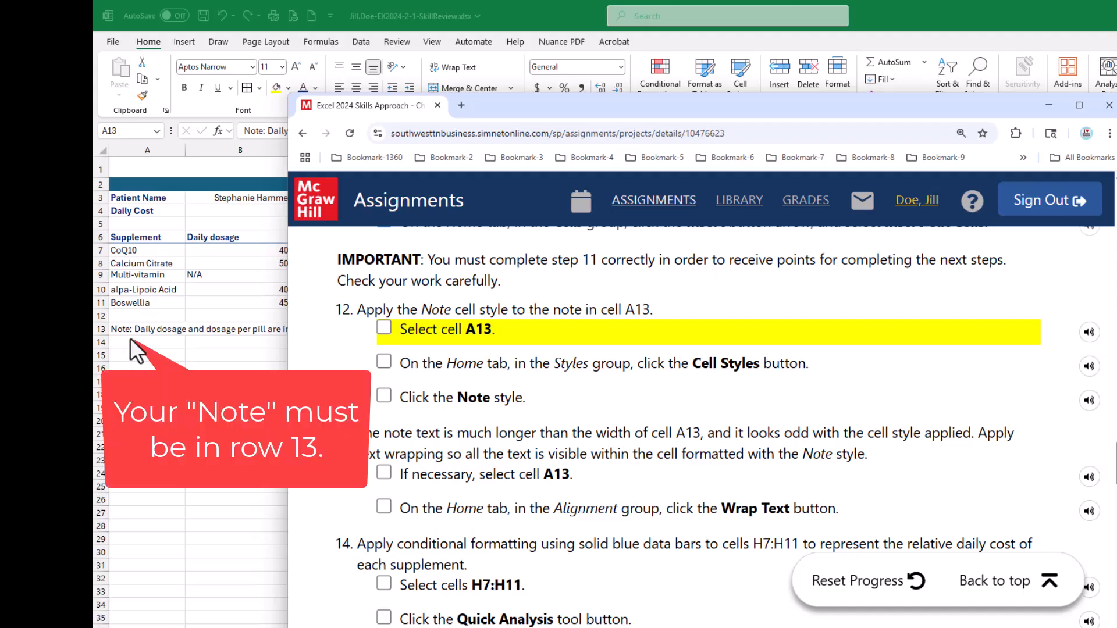
drag(540, 106, 1116, 226)
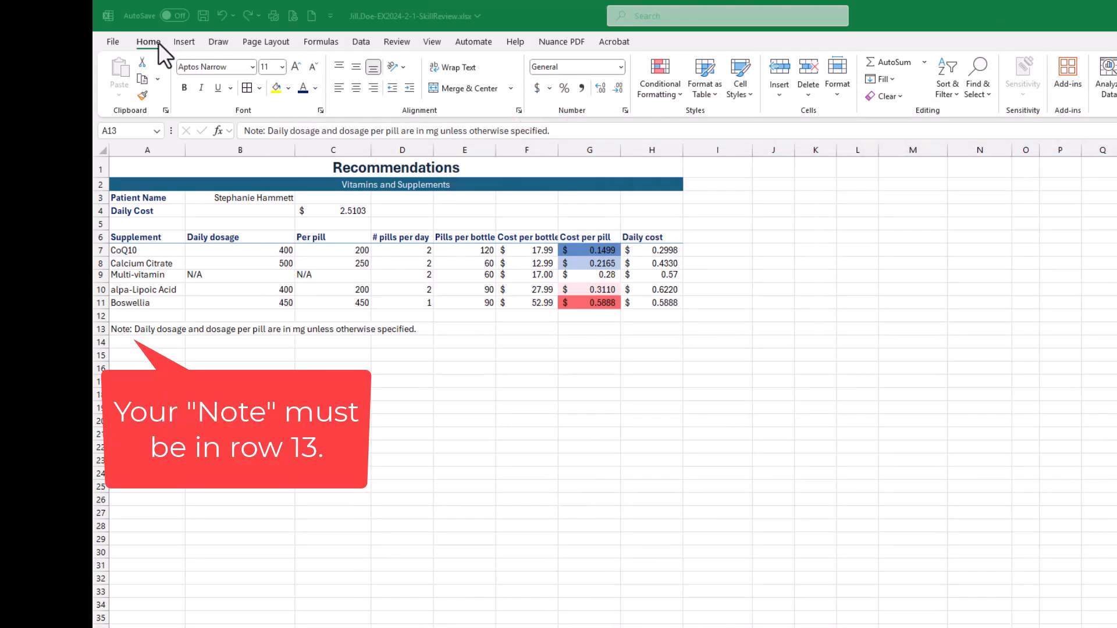
click(122, 330)
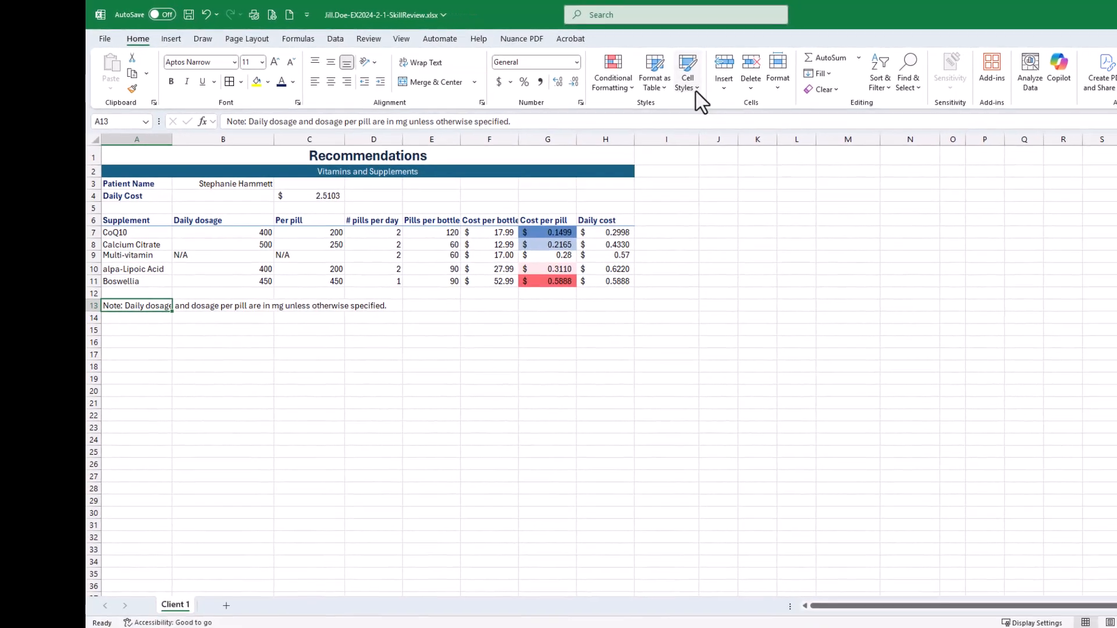
click(696, 92)
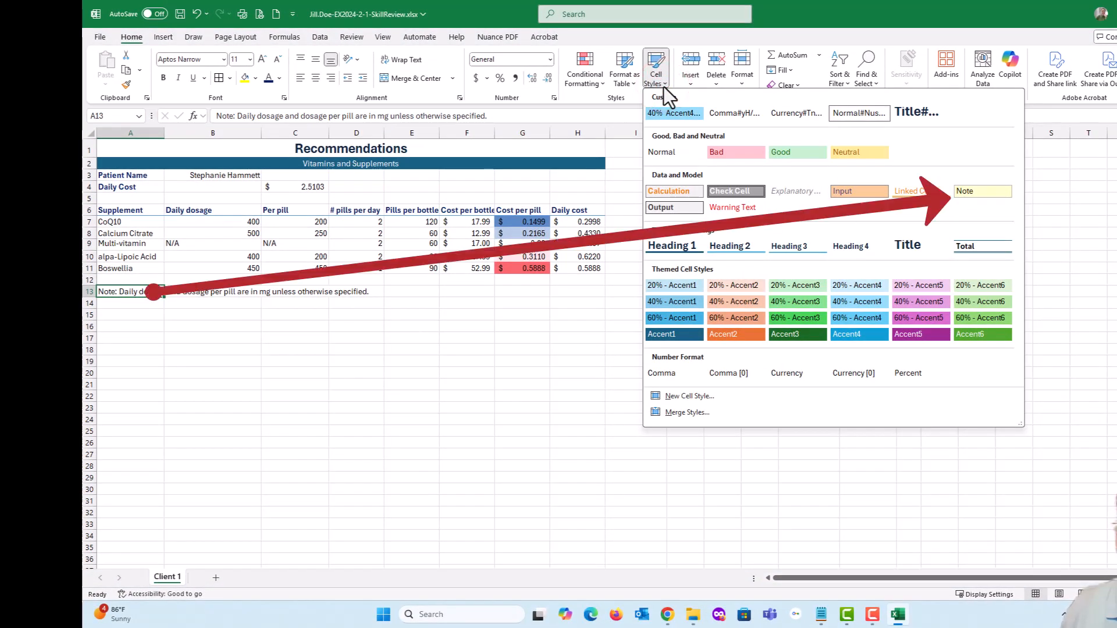
click(987, 193)
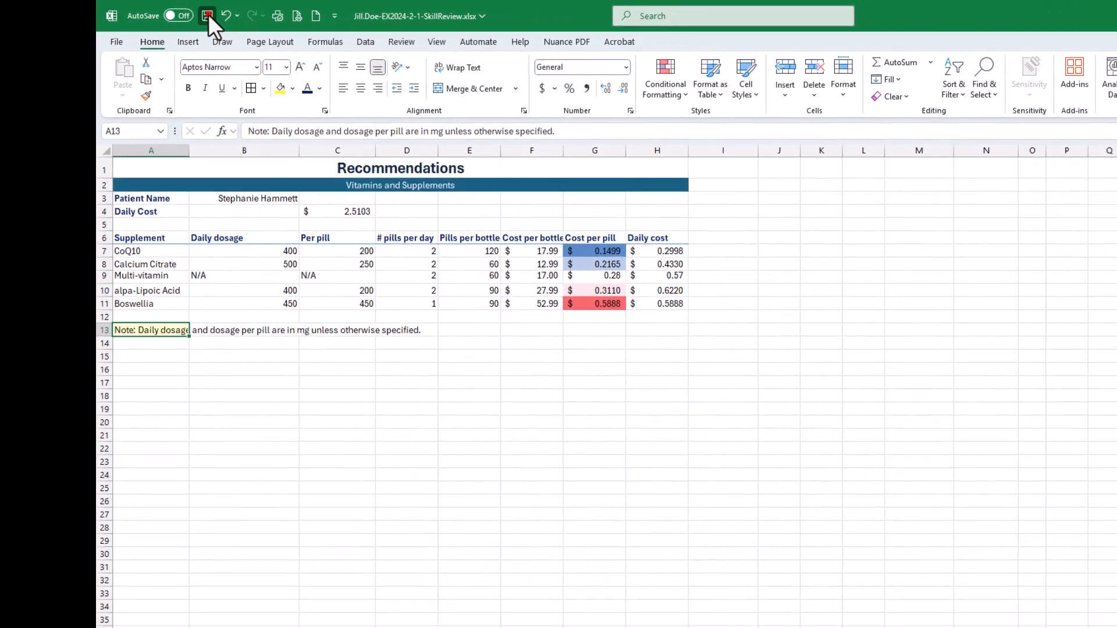
click(241, 22)
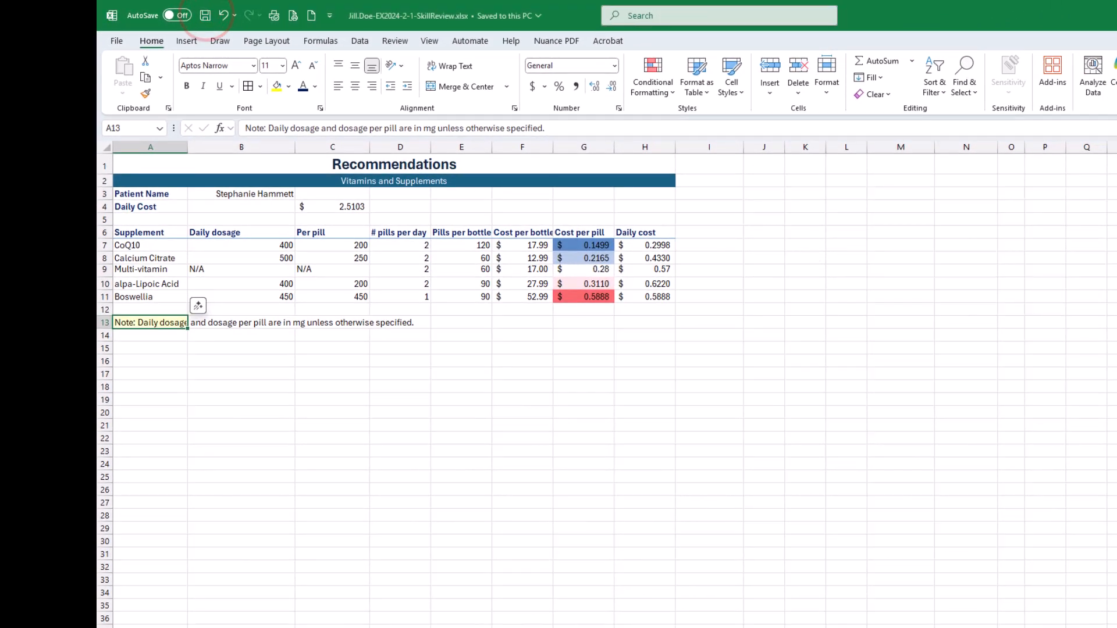
- Bring the SIMnet assignment page back over the workbook and check off all three instructions of step 12
drag(1116, 220, 824, 89)
click(277, 307)
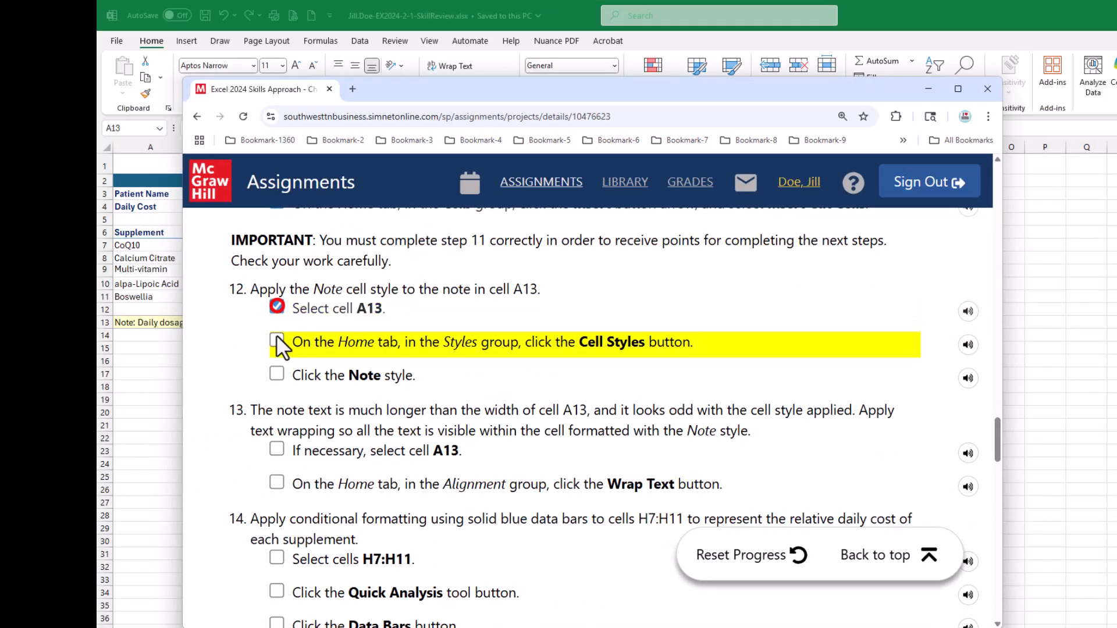
click(277, 339)
scroll(361, 426, down, 1)
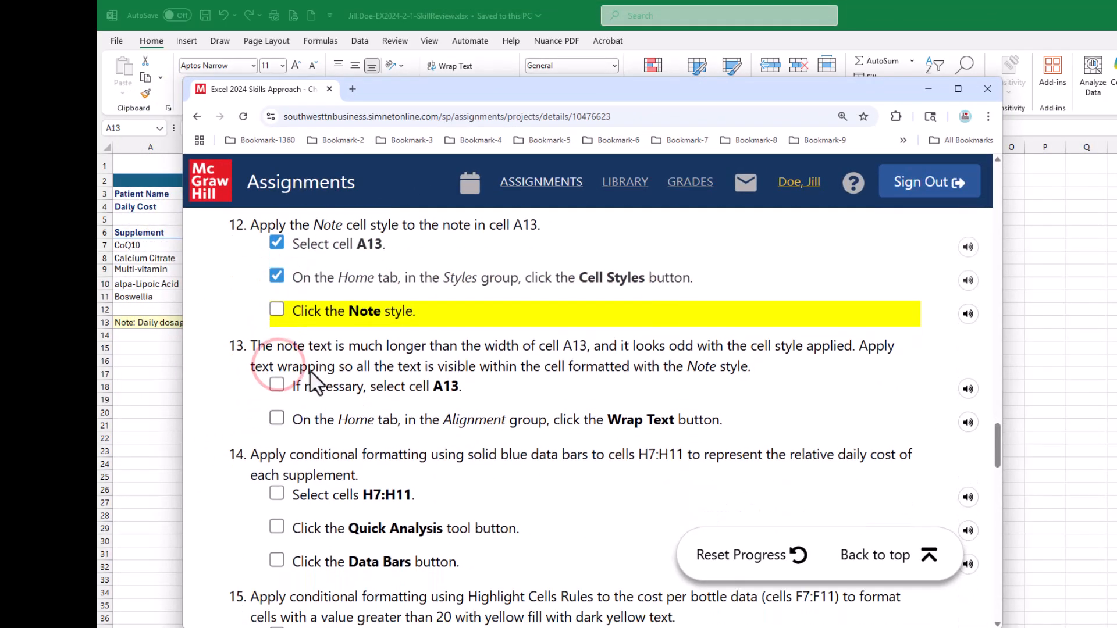
click(277, 308)
scroll(314, 407, down, 1)
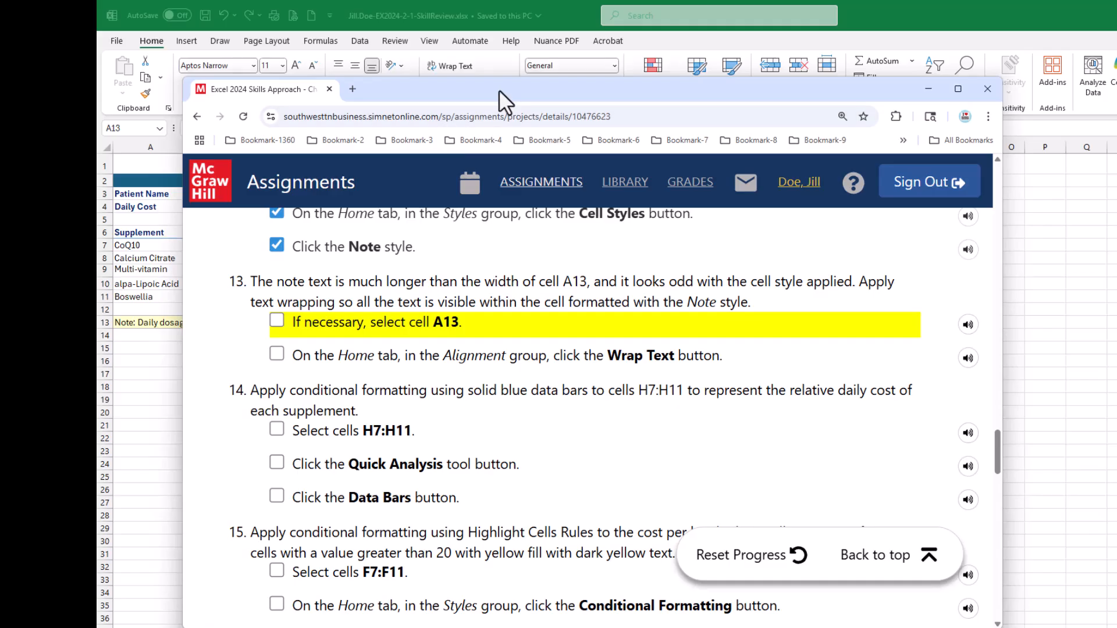
- Return to the Excel worksheet, wrap the note text in cell A13 and save the workbook
click(438, 93)
drag(439, 93, 1116, 186)
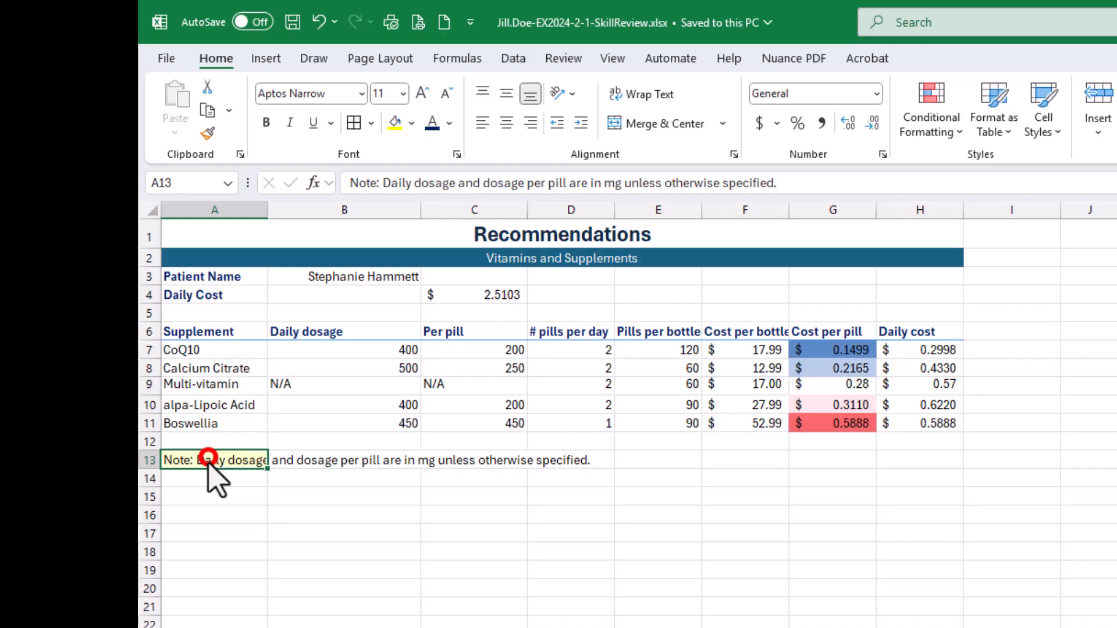
click(208, 456)
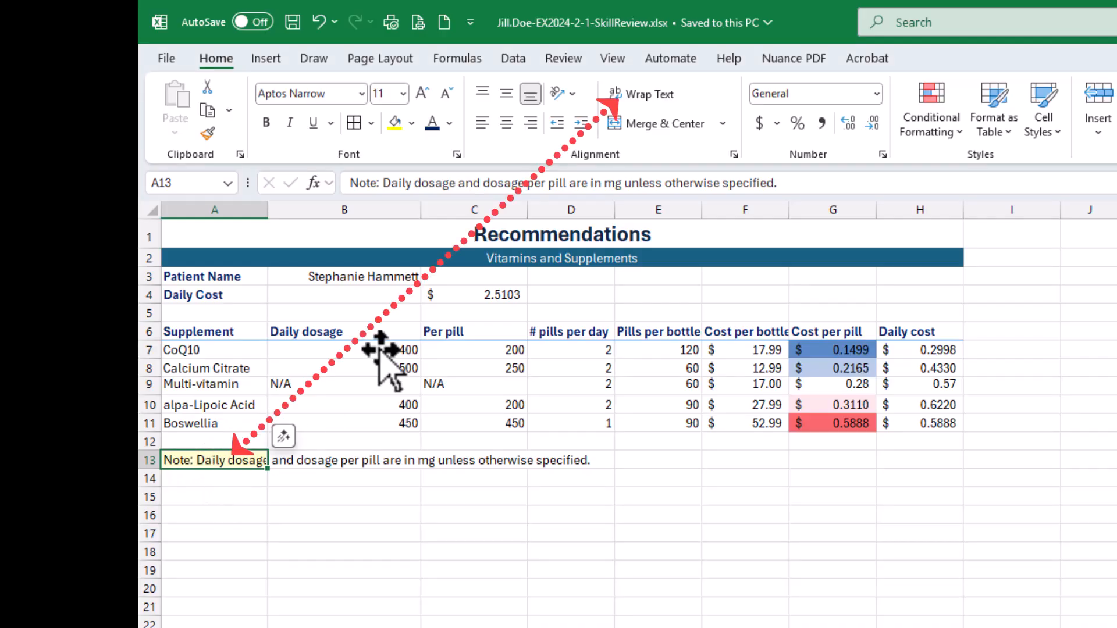
click(640, 98)
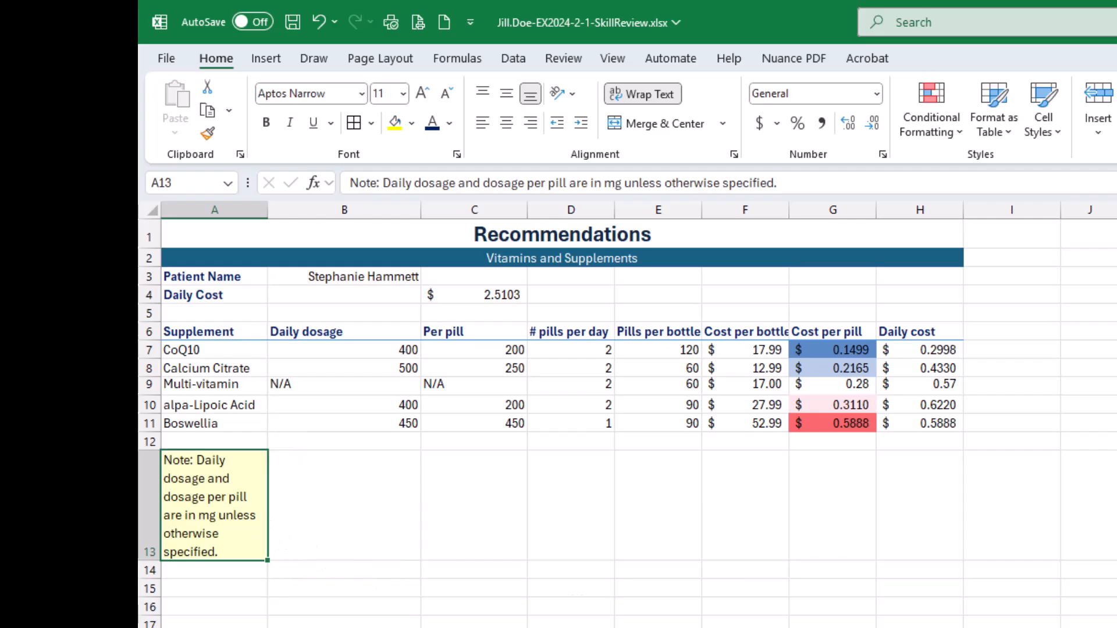
click(300, 23)
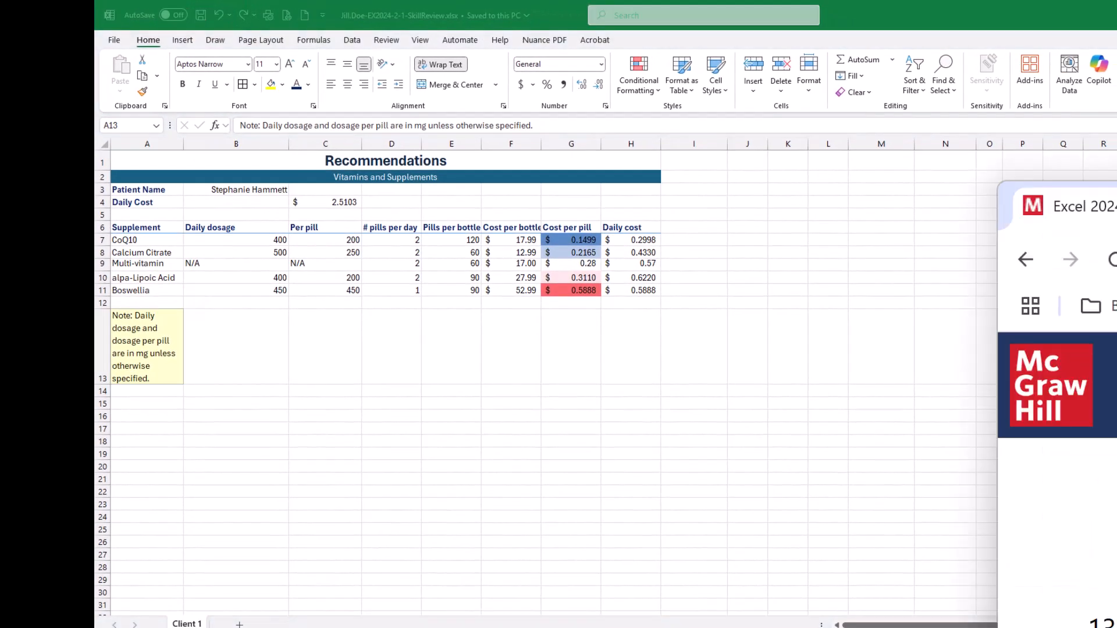
- Bring the SIMnet assignment page back over the workbook and check off both instructions of step 13
drag(1114, 201, 690, 59)
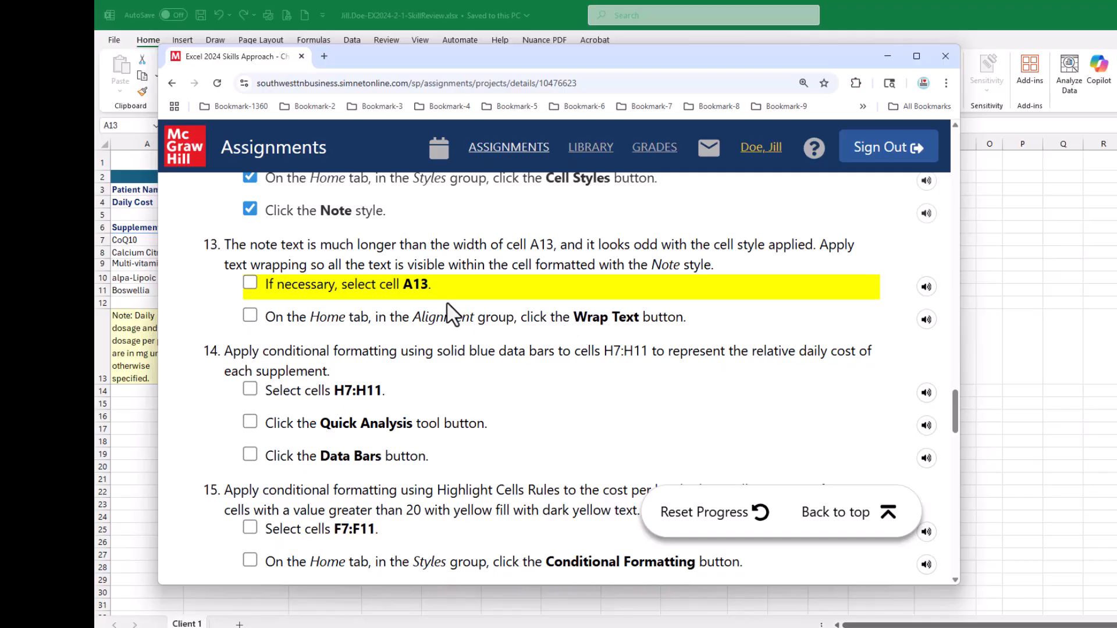
click(253, 281)
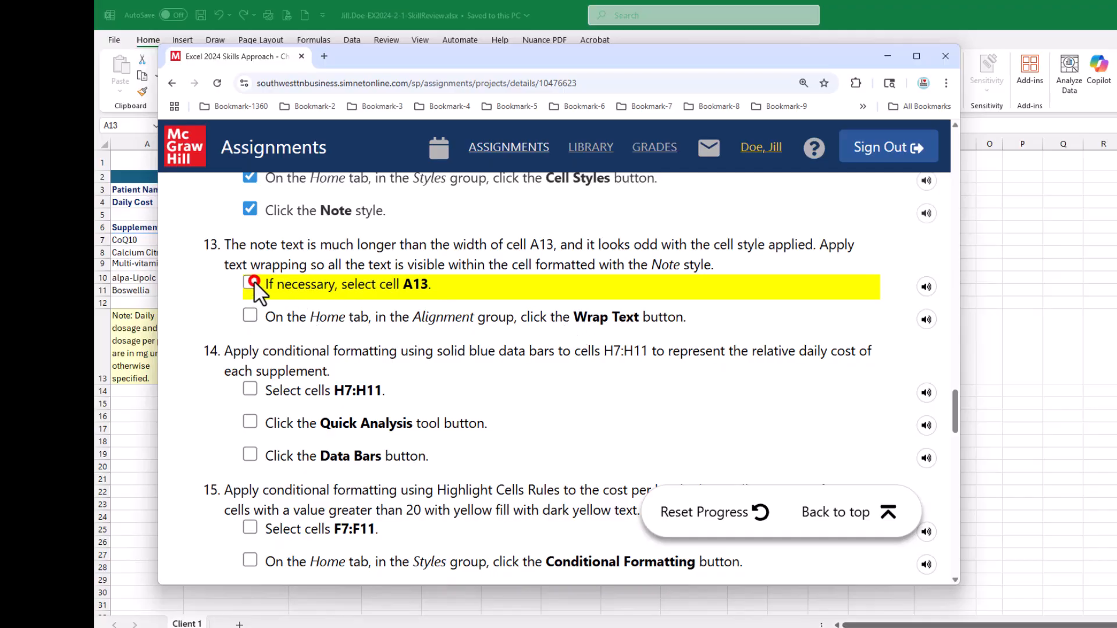
click(250, 315)
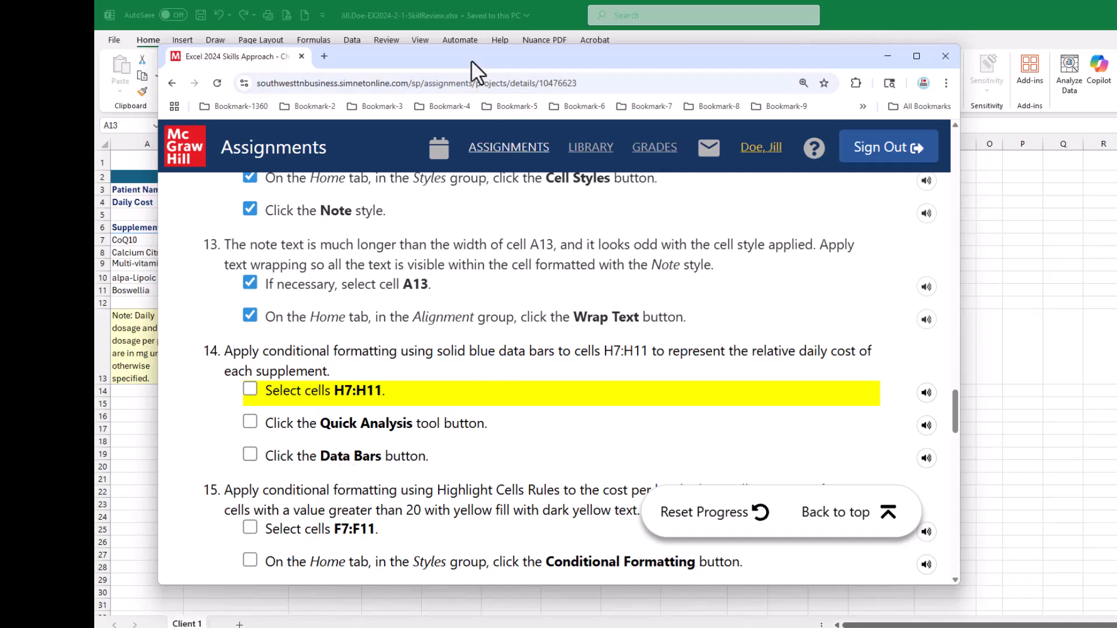
- Return to the Excel worksheet and apply solid blue data bars to the daily costs in H7:H11 through Quick Analysis
drag(473, 56, 1116, 204)
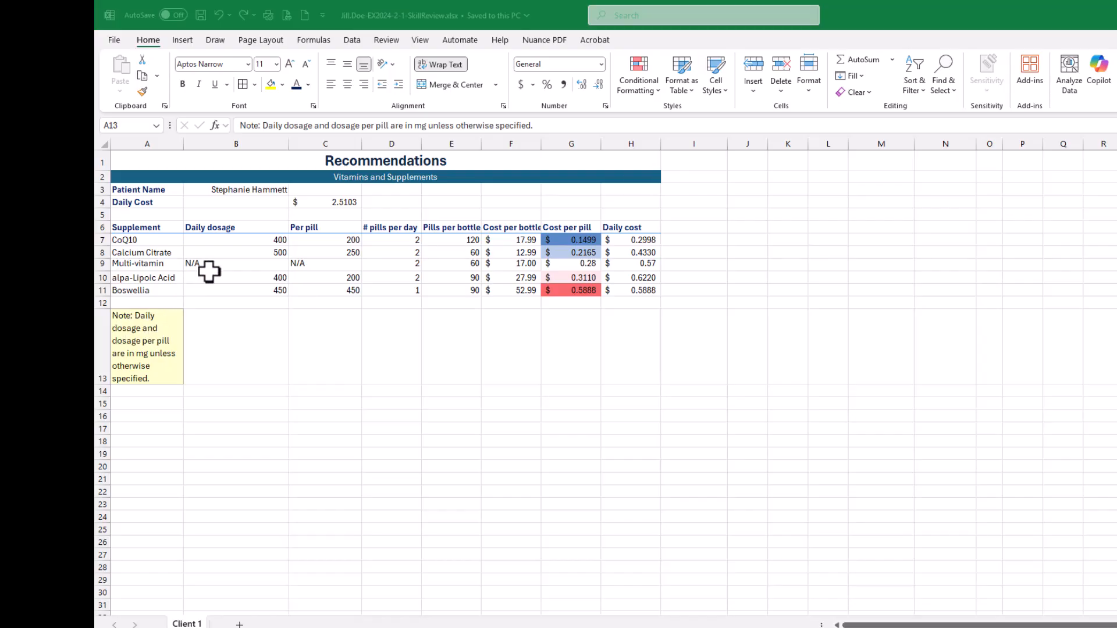
click(608, 263)
drag(640, 239, 640, 289)
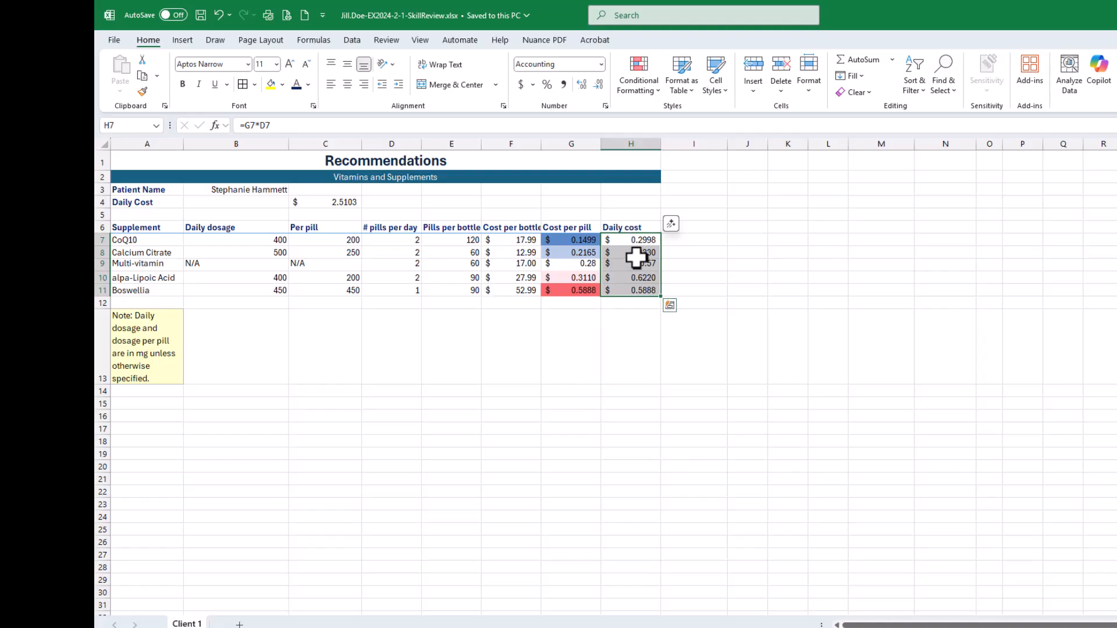
click(666, 309)
click(669, 308)
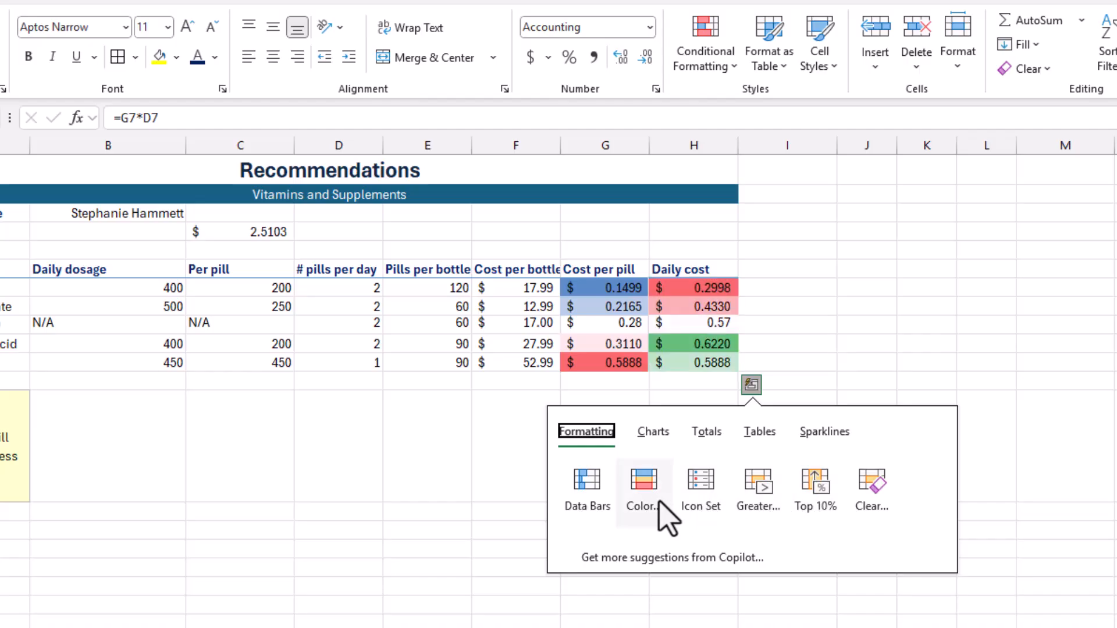
click(581, 489)
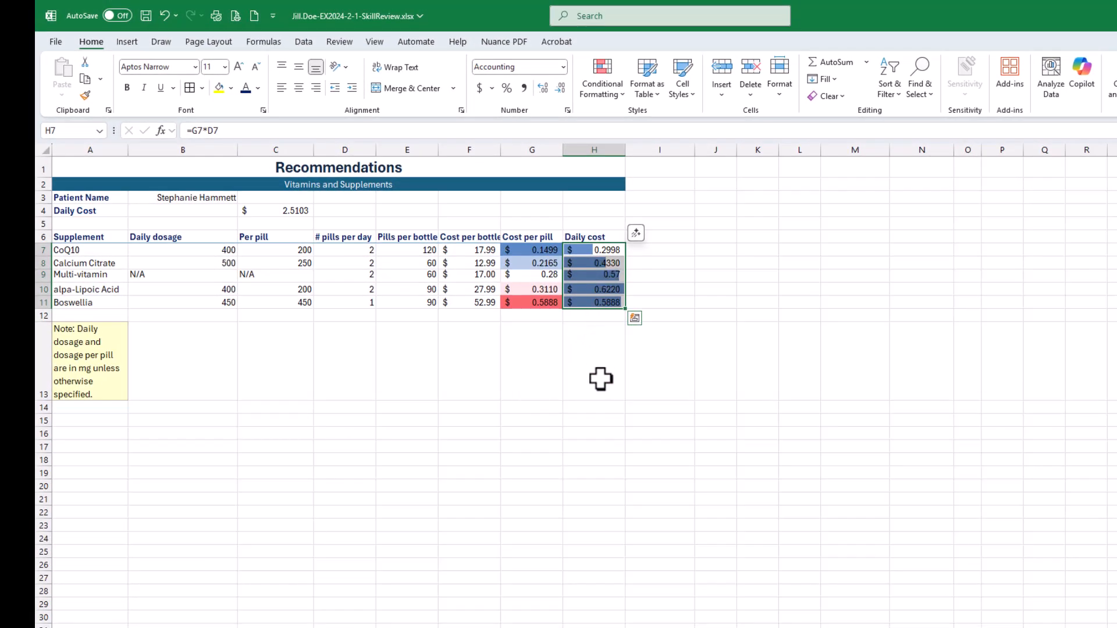
- Try a daily cost of 0 for alpa-Lipoic Acid in cell H10 to test the data bars, and undo it
click(593, 286)
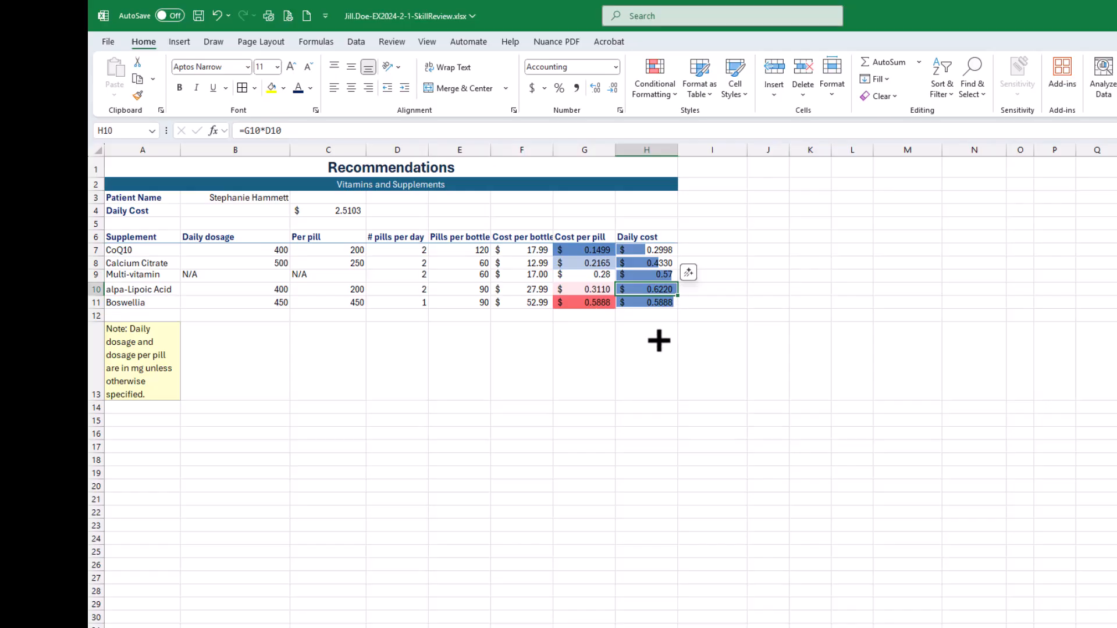
text(0)
key(Return)
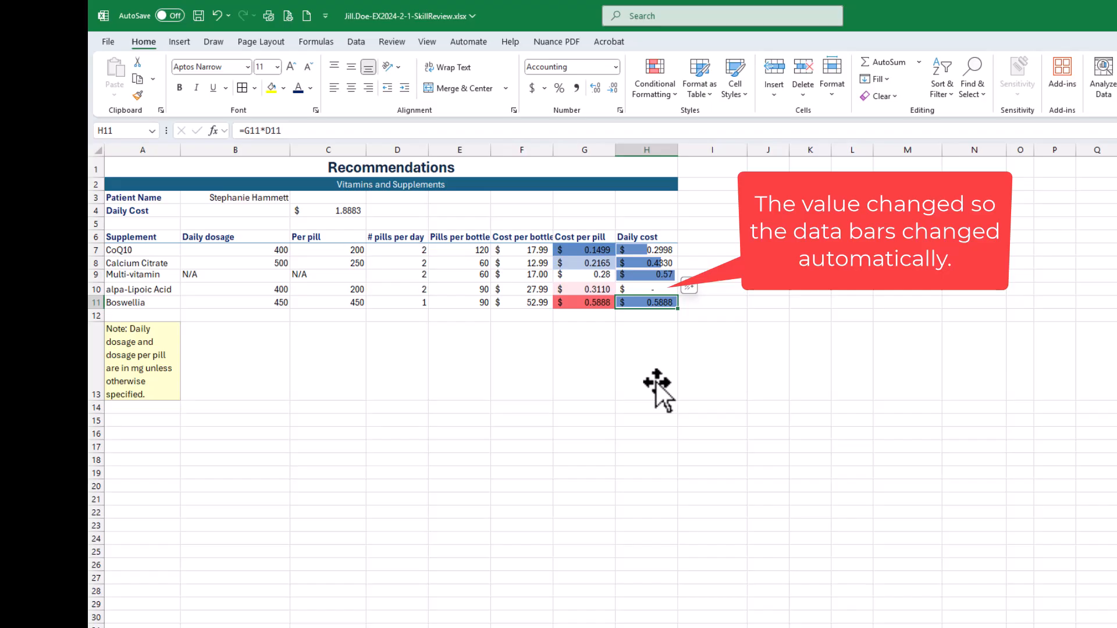
key(ctrl+z)
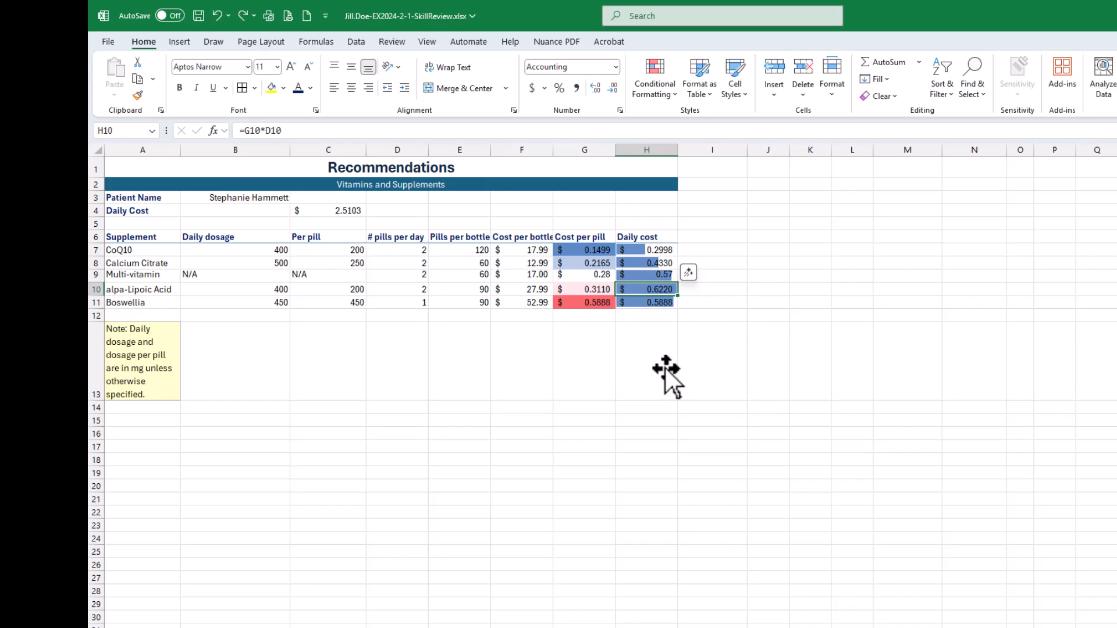
- Try a daily cost of 0.5 in cell H10 to compare the data bars, and undo the entry to restore the formula
text(0.5)
key(Return)
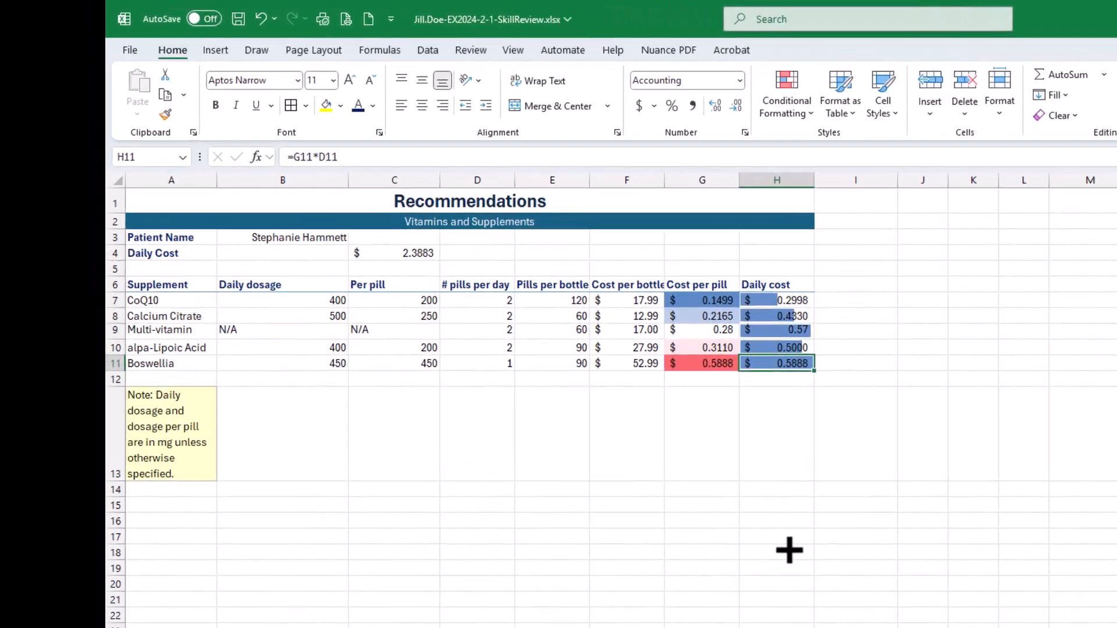
click(655, 456)
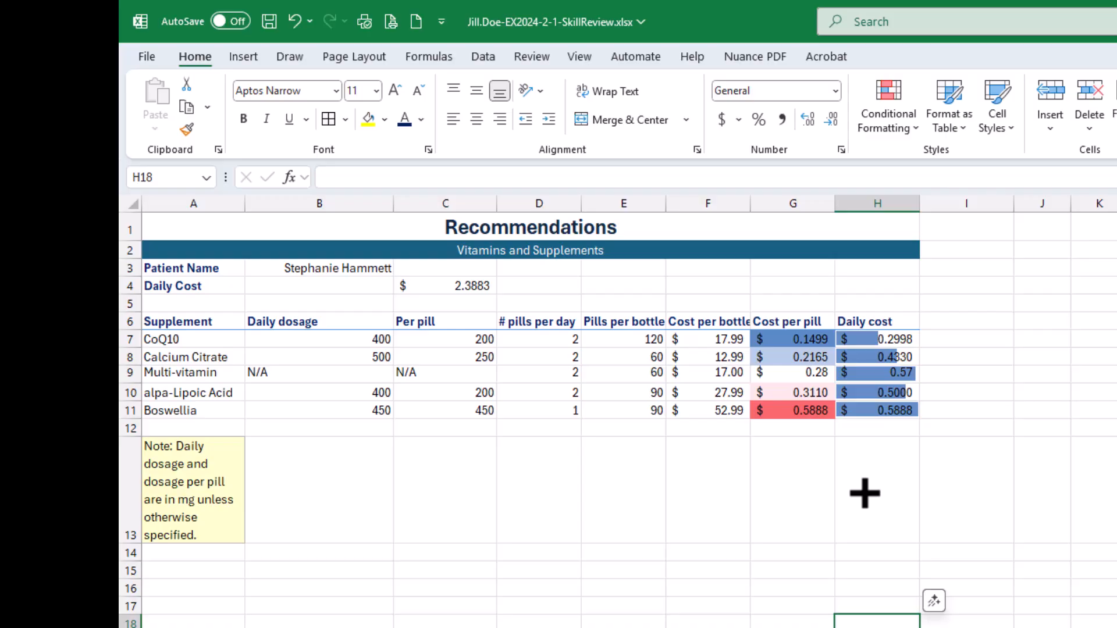
key(ctrl+z)
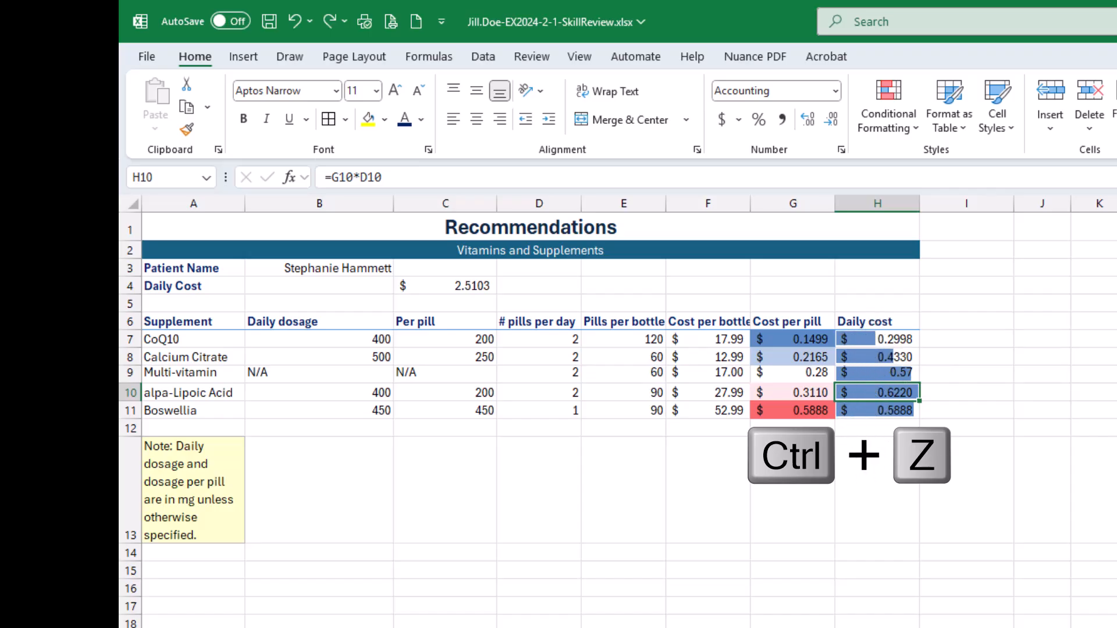
- Save the workbook, bring the SIMnet assignment page back over it, and check off all three instructions of step 14
click(270, 21)
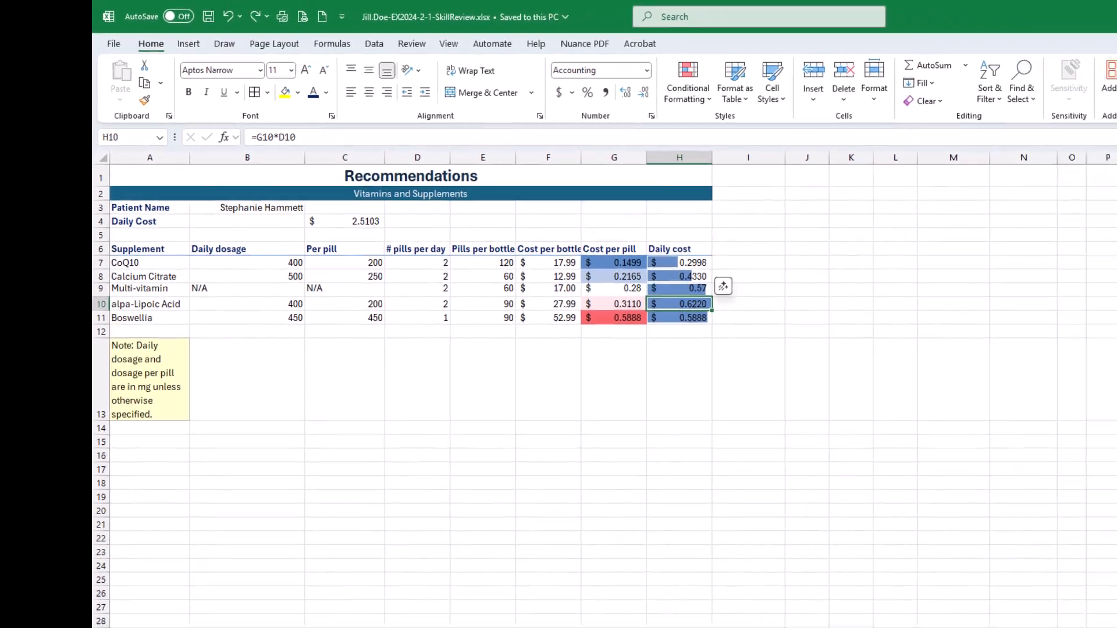
drag(1115, 175, 635, 69)
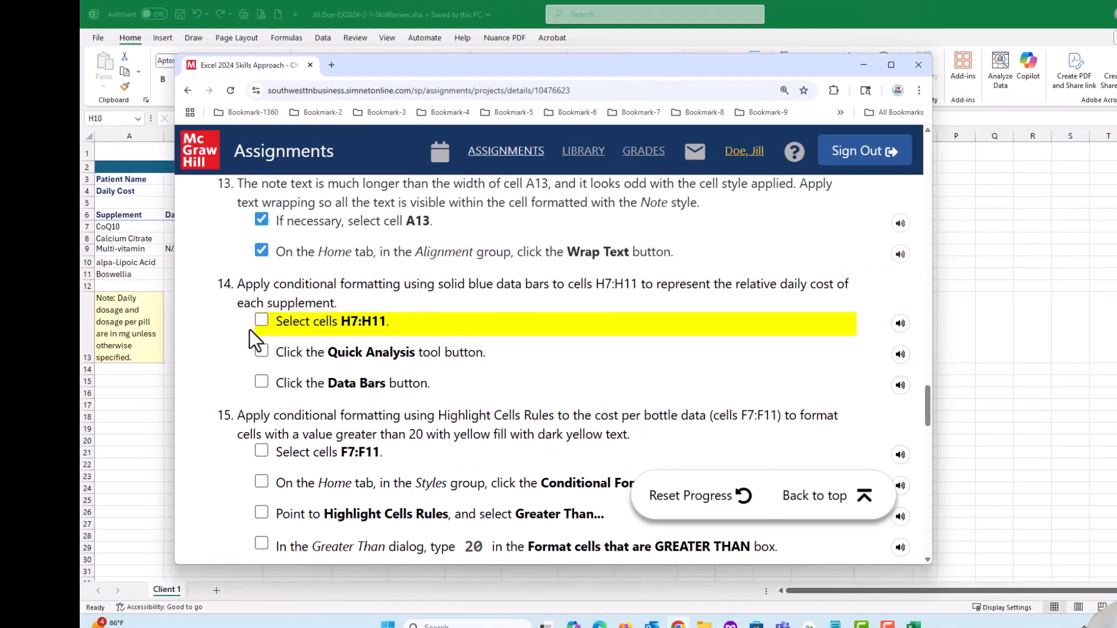
click(262, 319)
click(261, 351)
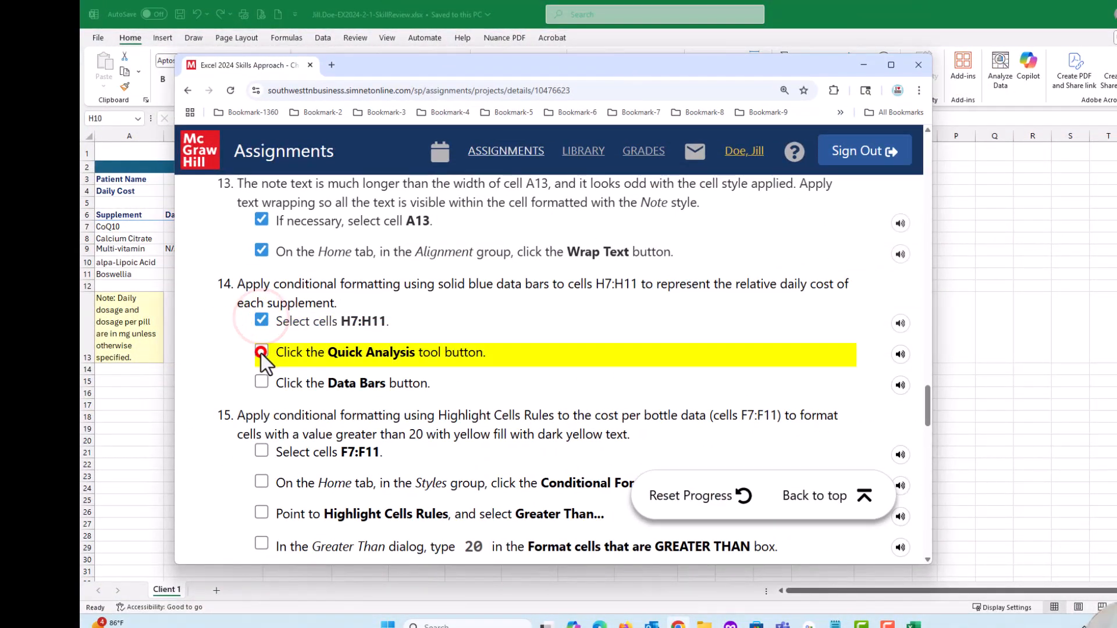
click(260, 383)
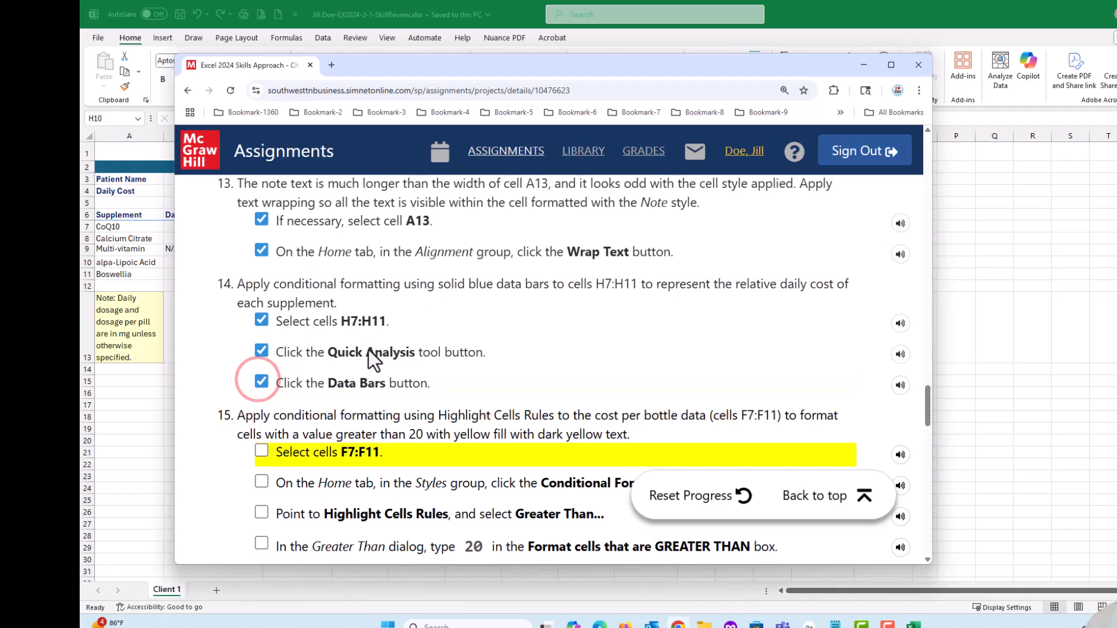
- Read step 15, return to the worksheet, and start a Greater Than highlight rule for the bottle costs in F7:F11
scroll(402, 363, down, 1)
scroll(402, 362, down, 1)
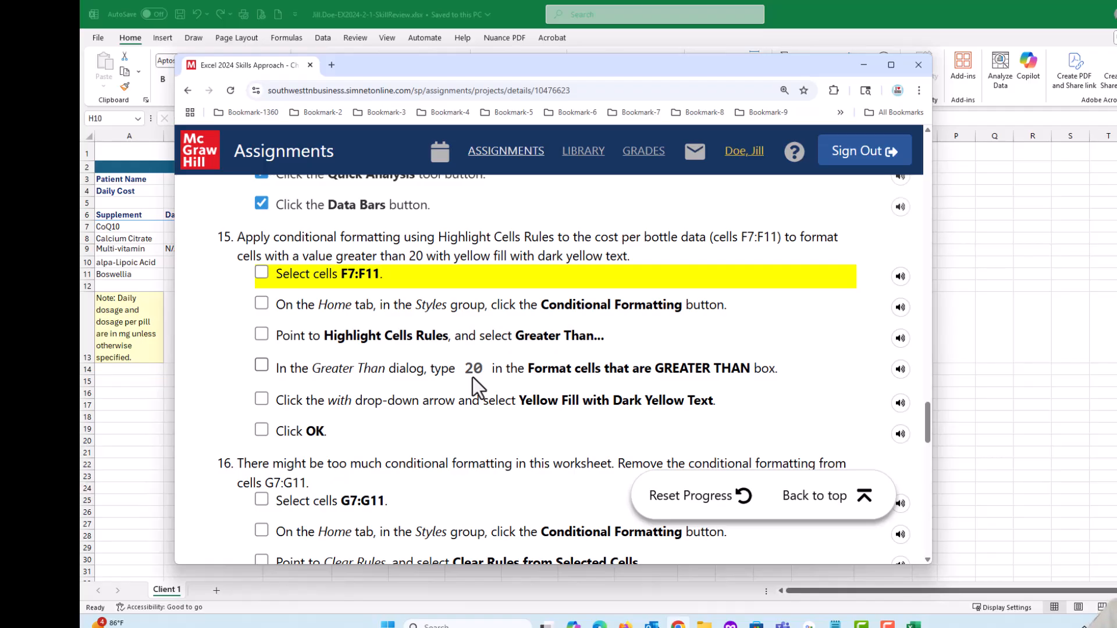
click(517, 65)
drag(518, 67, 1116, 198)
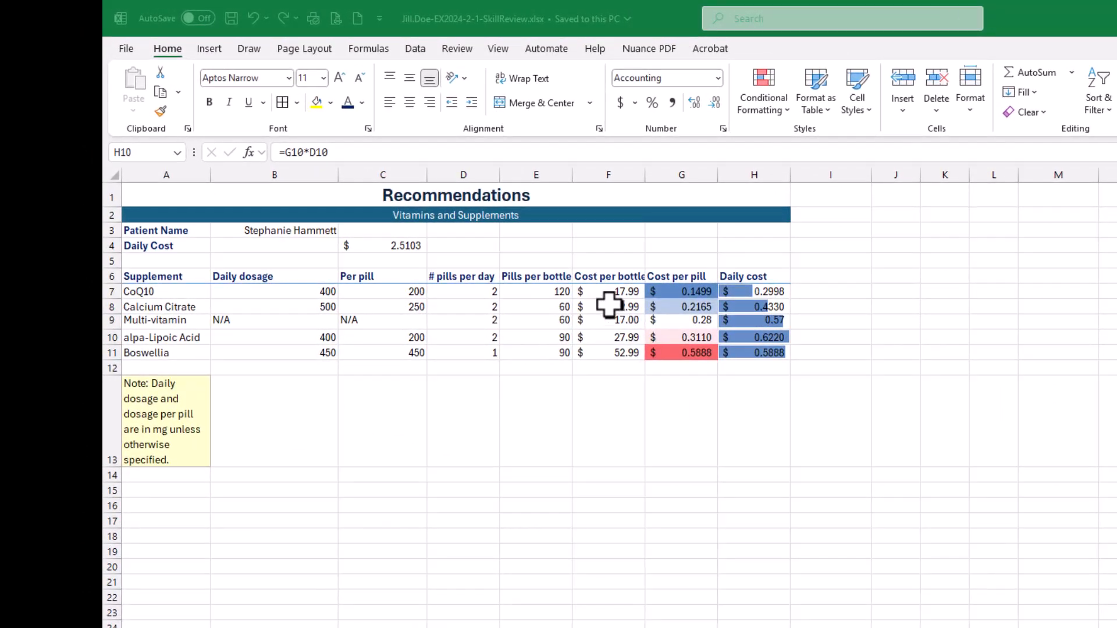
drag(611, 290, 615, 356)
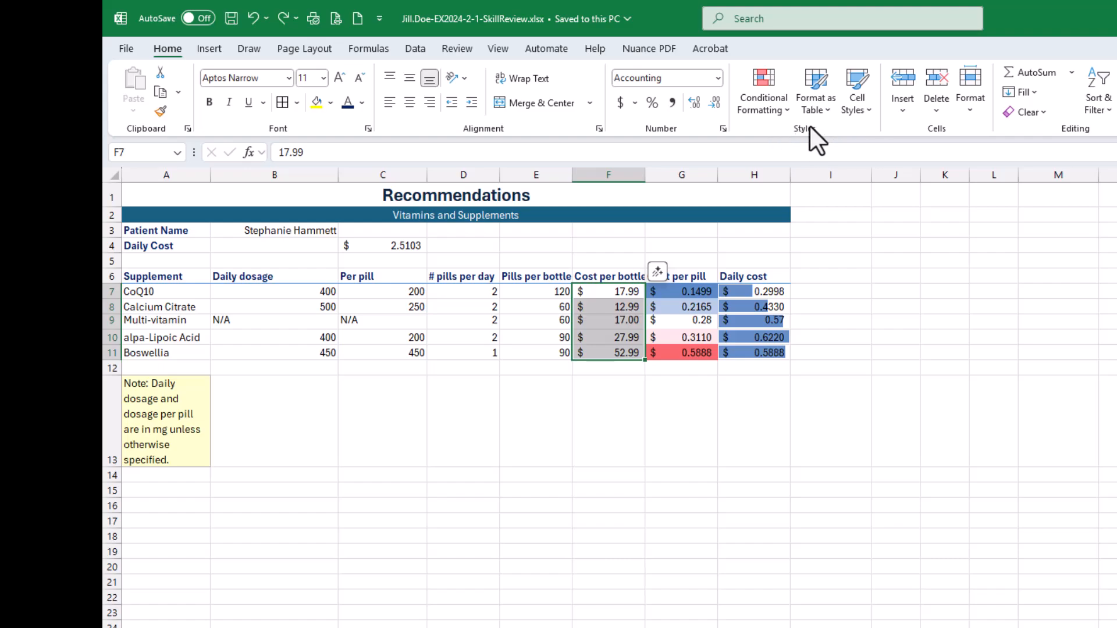
click(758, 100)
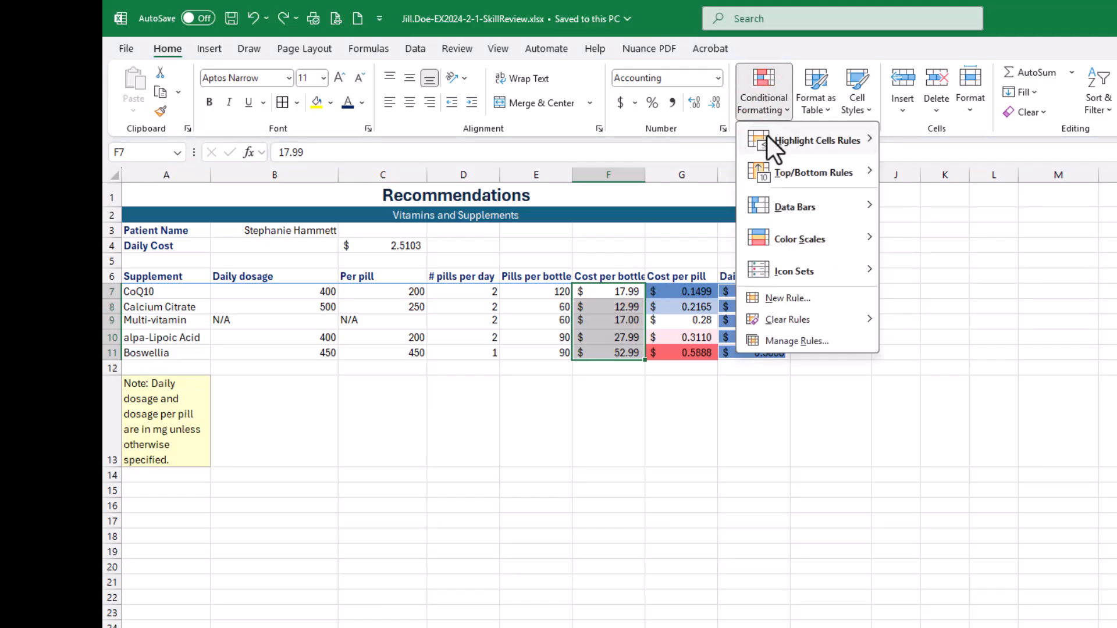
mouse_move(813, 139)
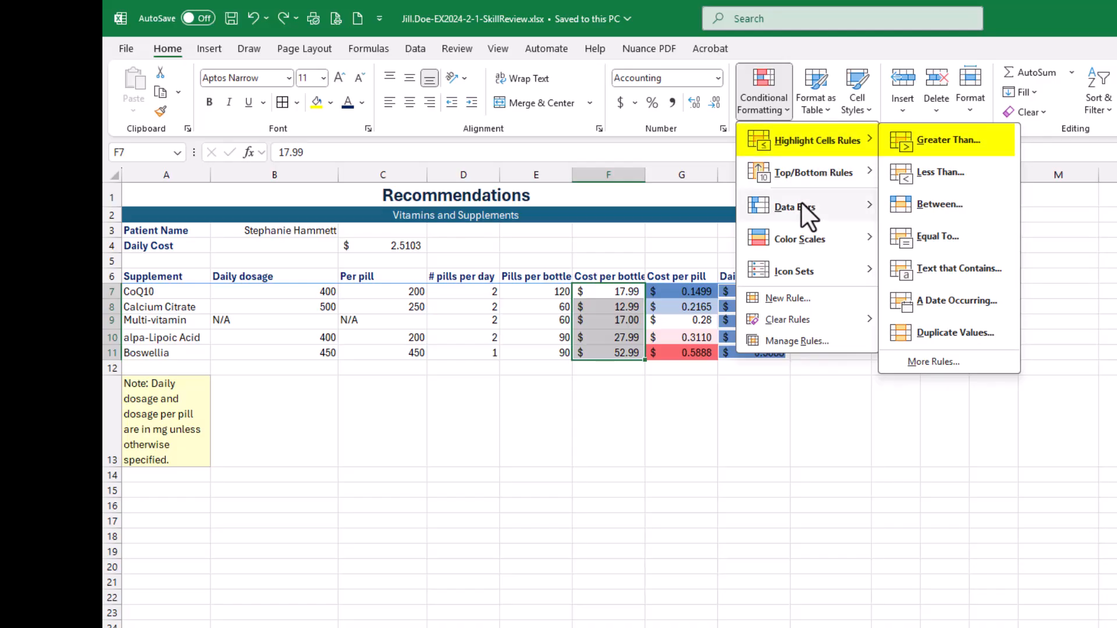
mouse_move(800, 204)
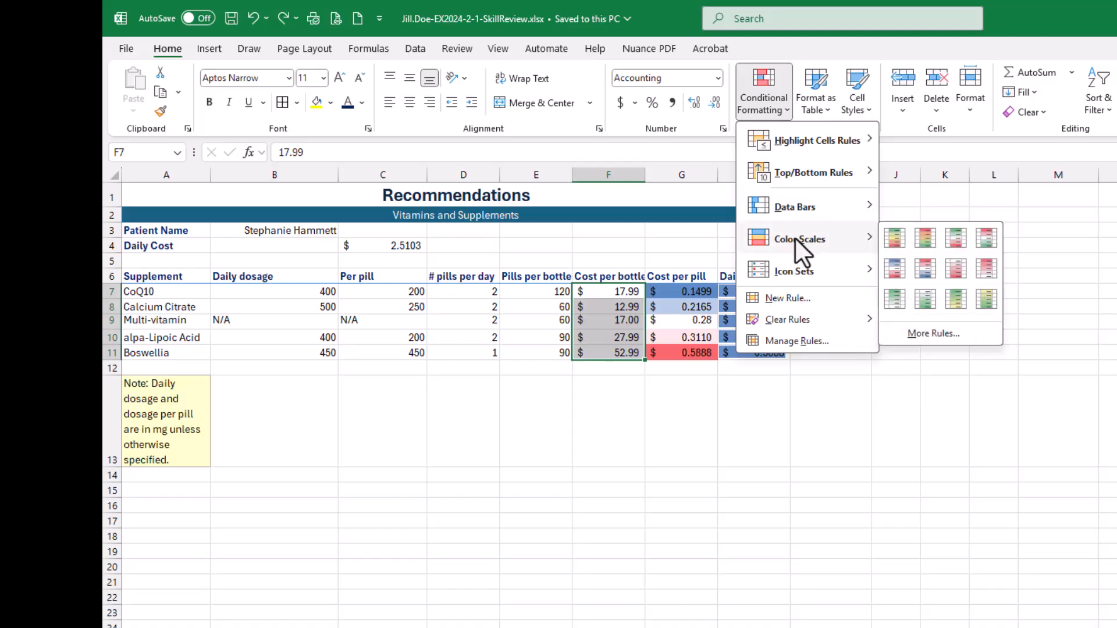
mouse_move(792, 276)
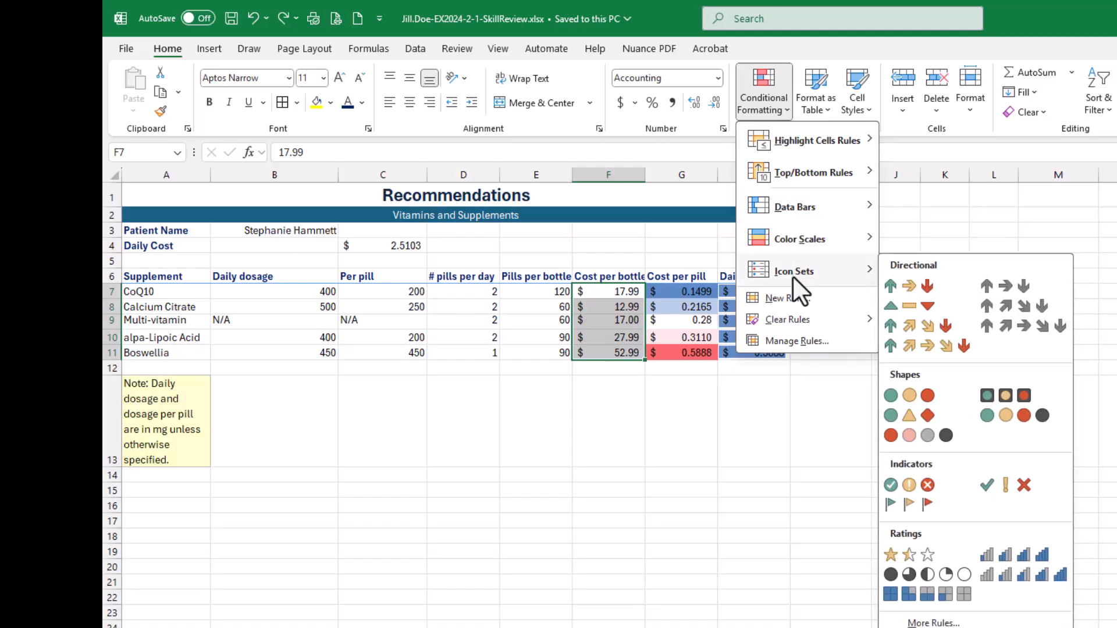
mouse_move(791, 246)
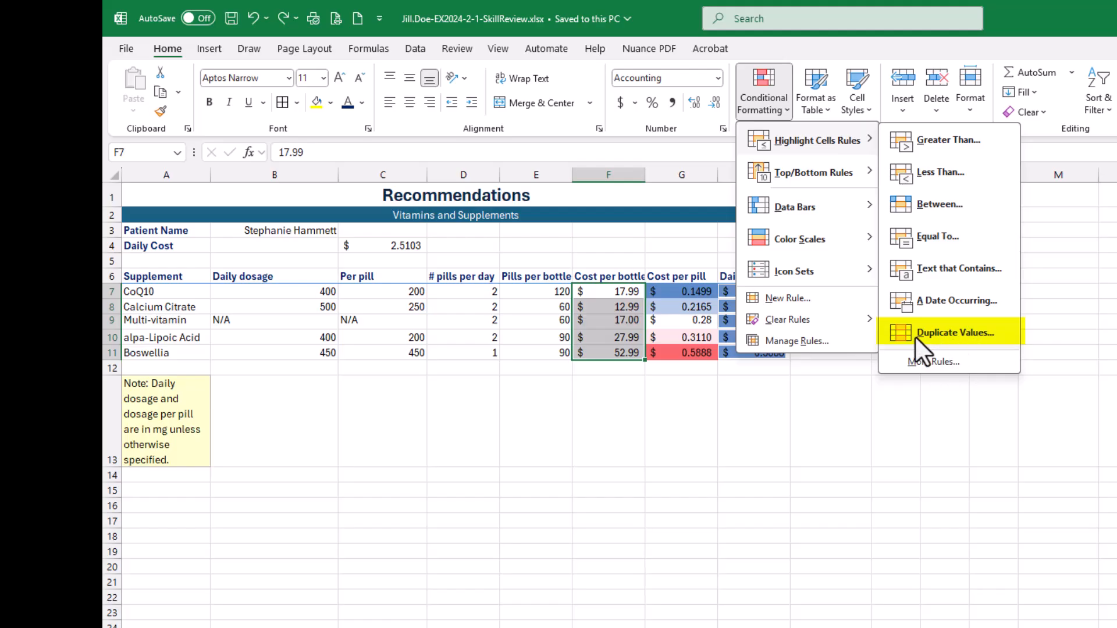
click(958, 139)
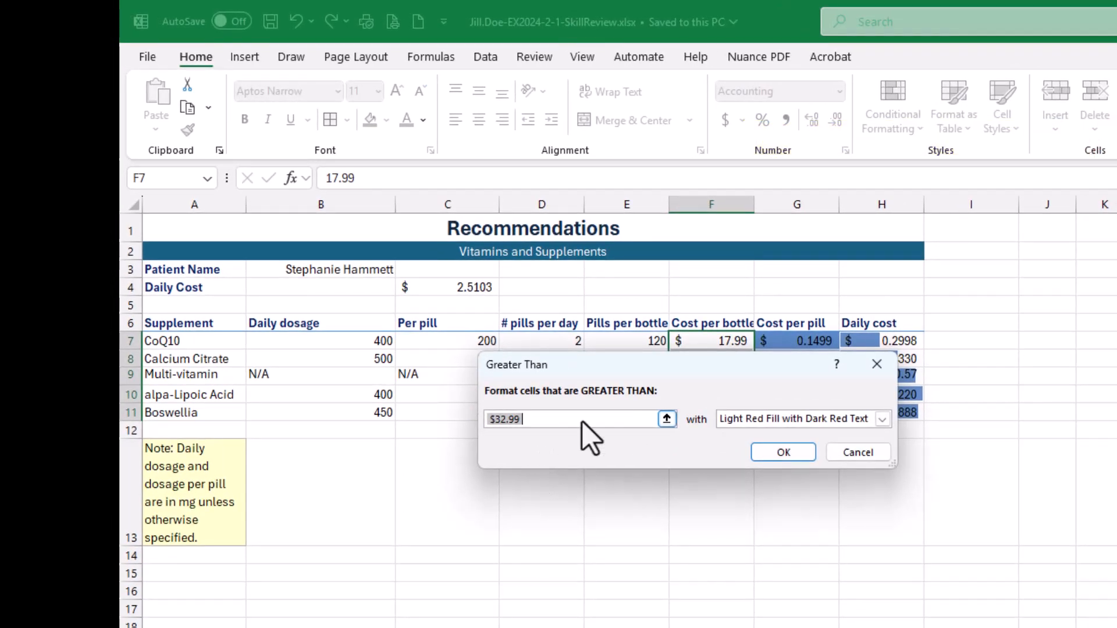
- Format values greater than 20 with Yellow Fill with Dark Yellow Text, apply the rule, and save the workbook
drag(645, 377, 666, 448)
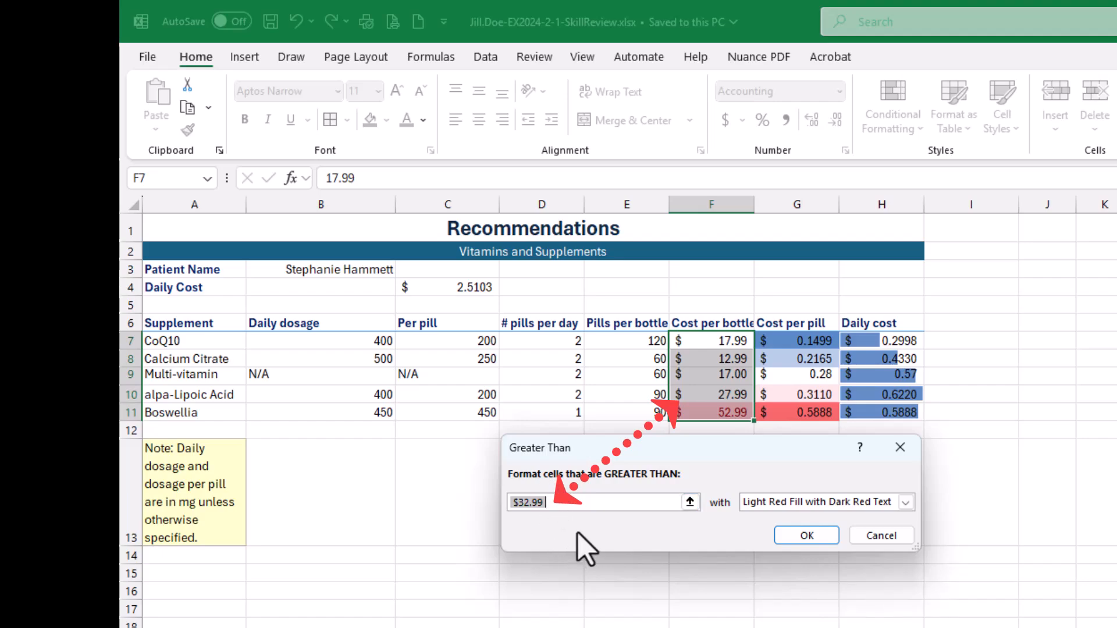
text(20)
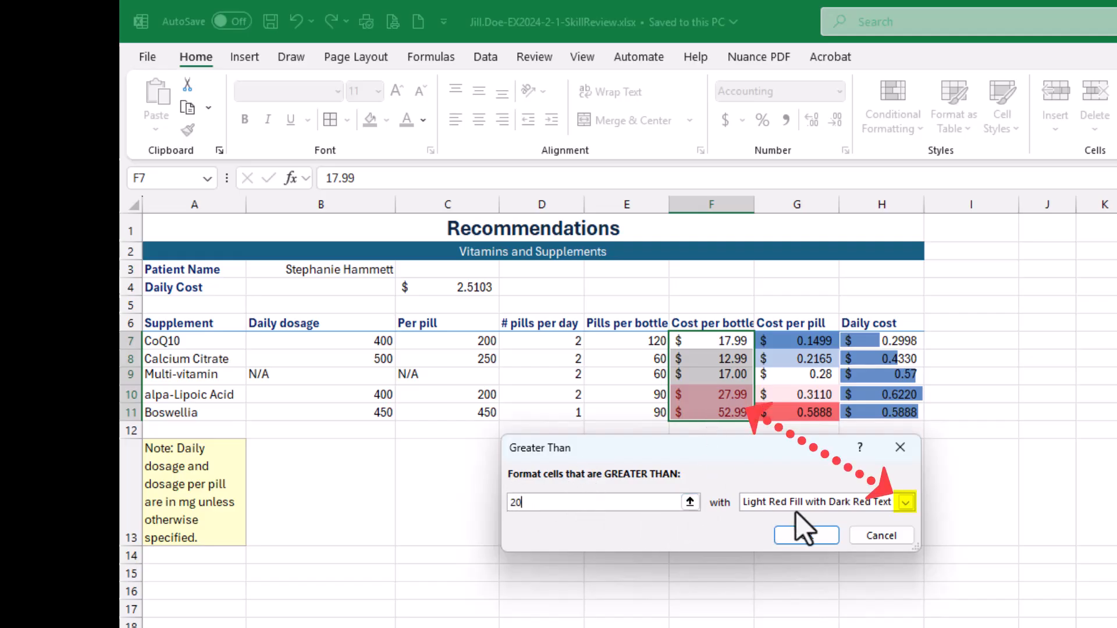
click(906, 501)
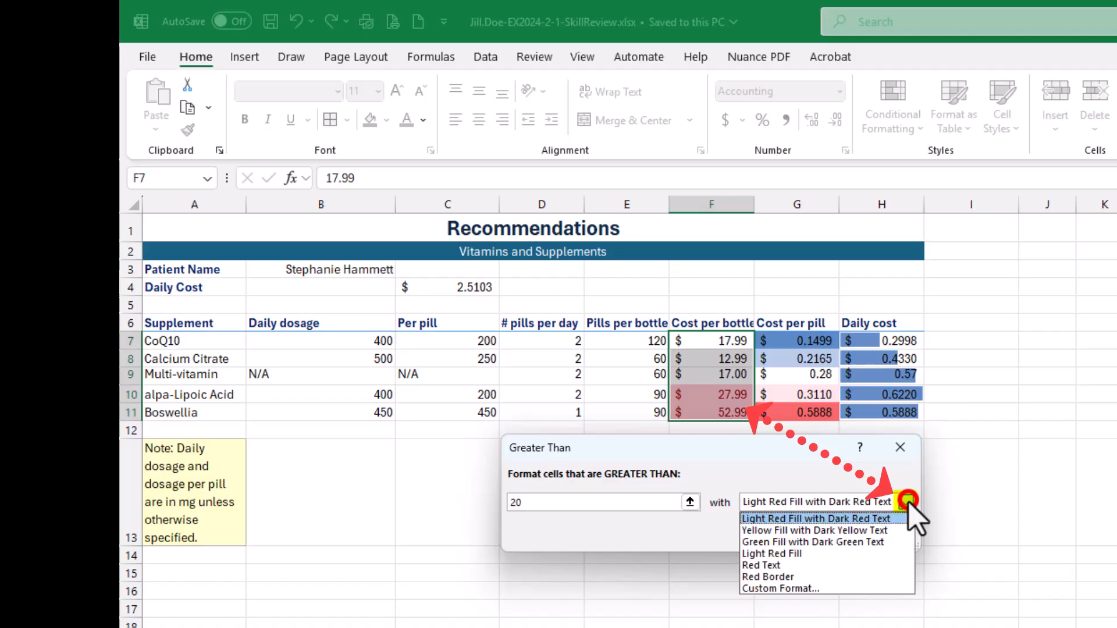
click(874, 531)
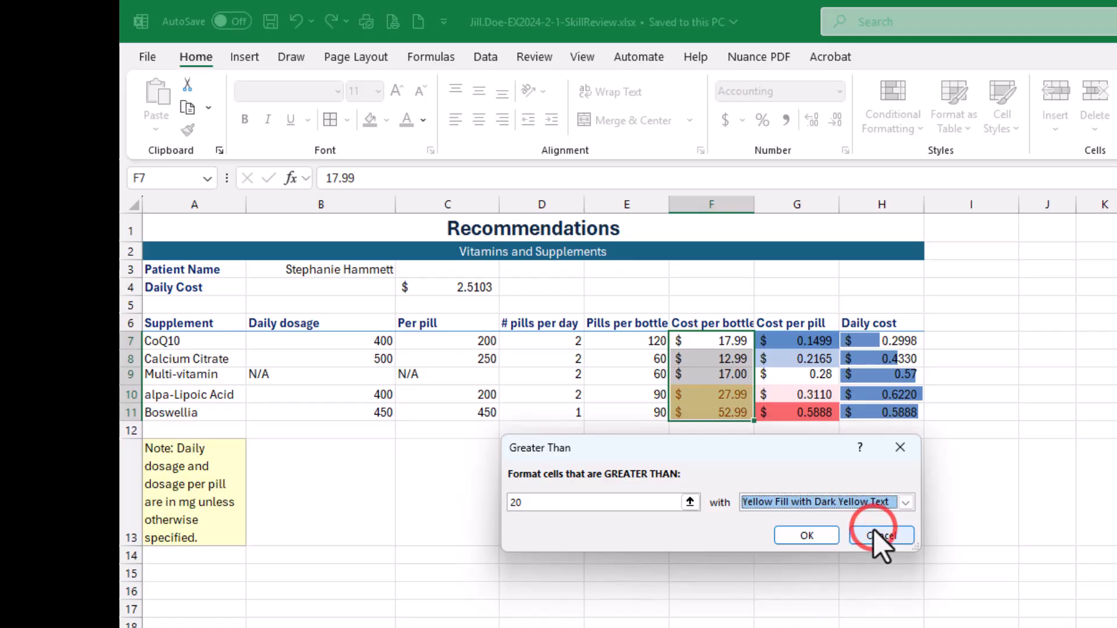
click(792, 533)
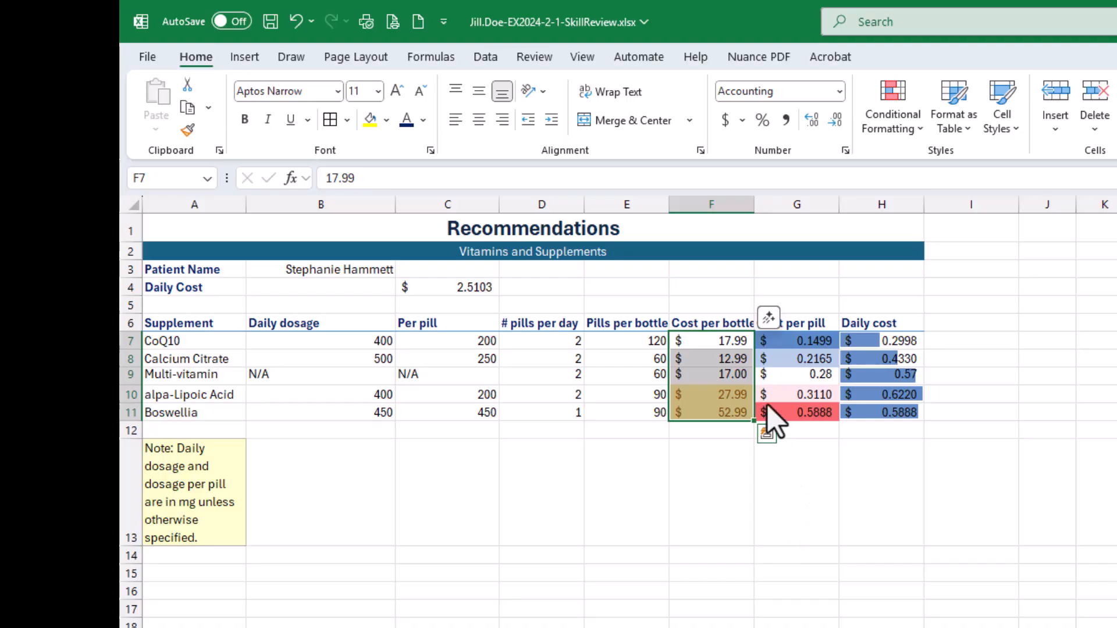
click(702, 583)
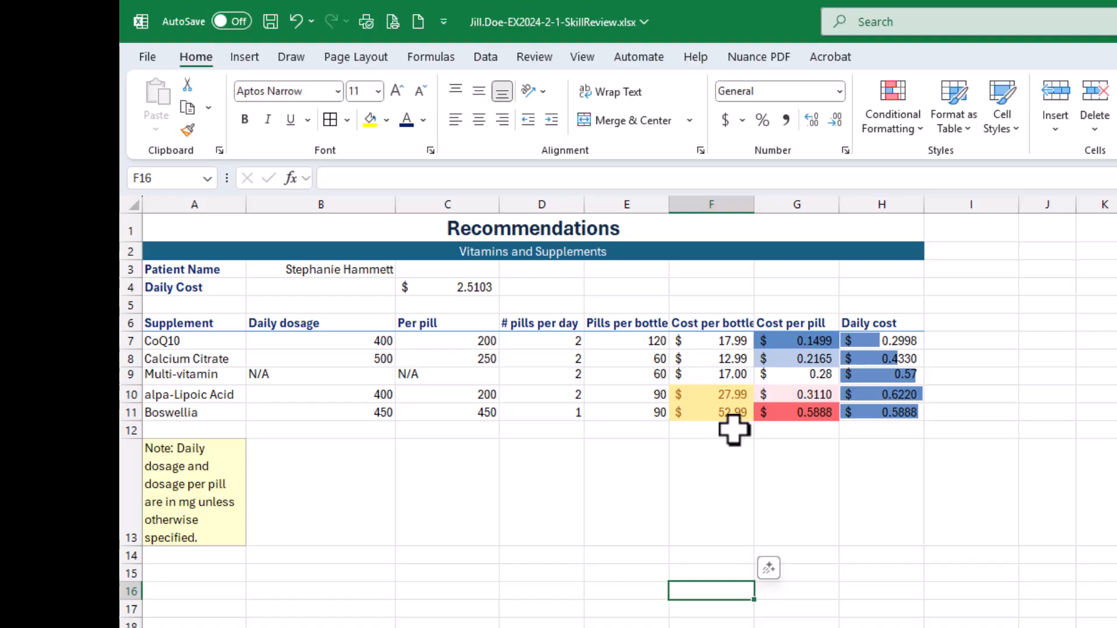
click(271, 21)
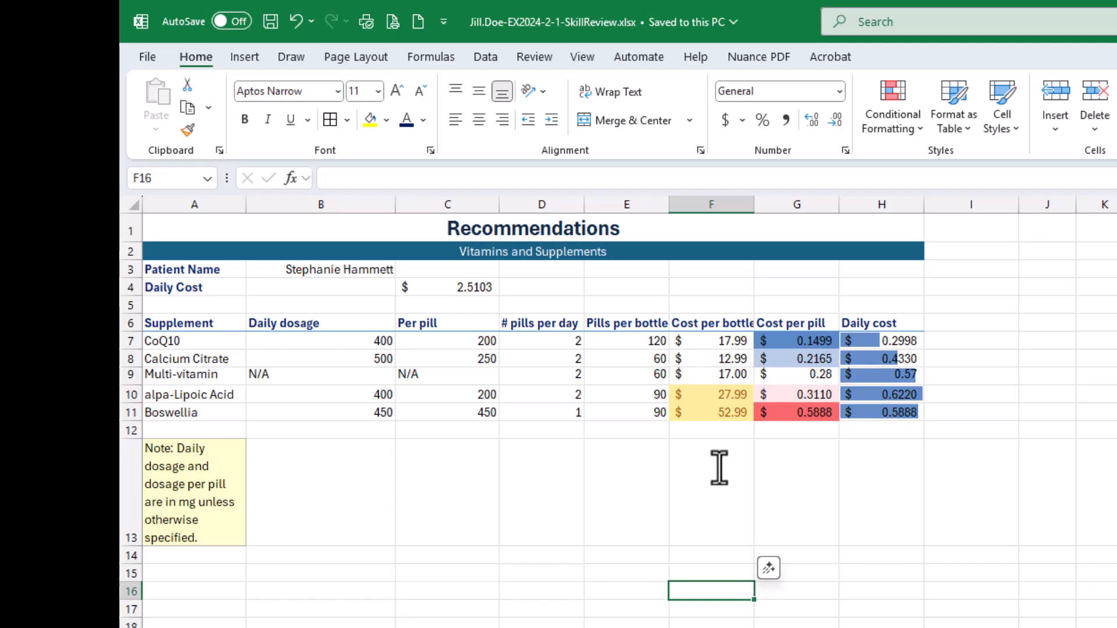
- Try a cost per bottle of 20 for Calcium Citrate in F8 to test the highlight rule, and undo it
click(730, 358)
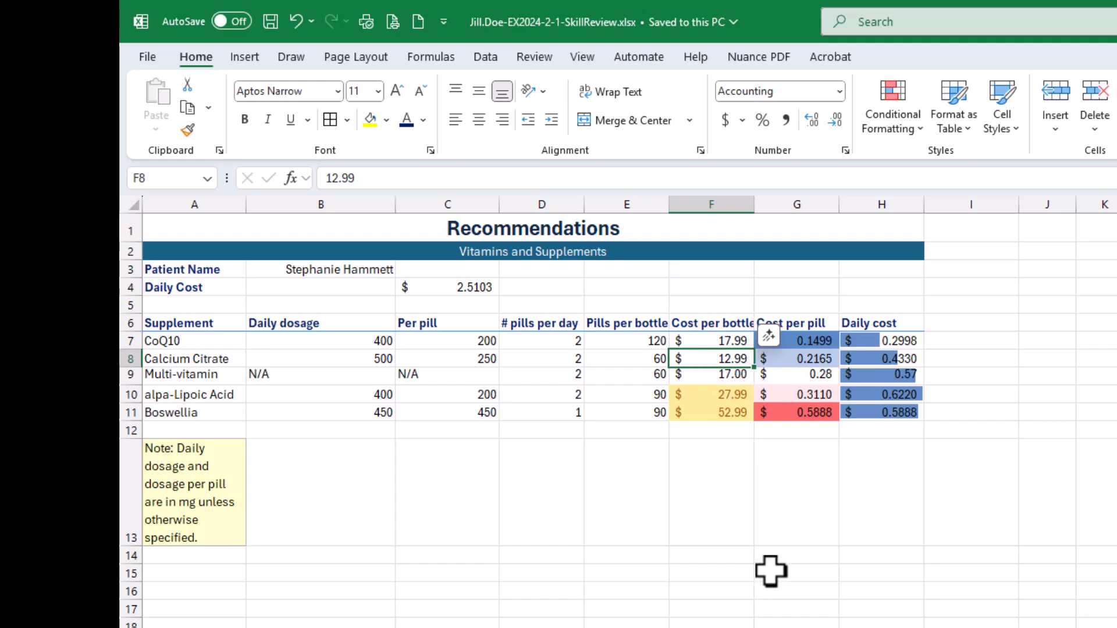
text(20)
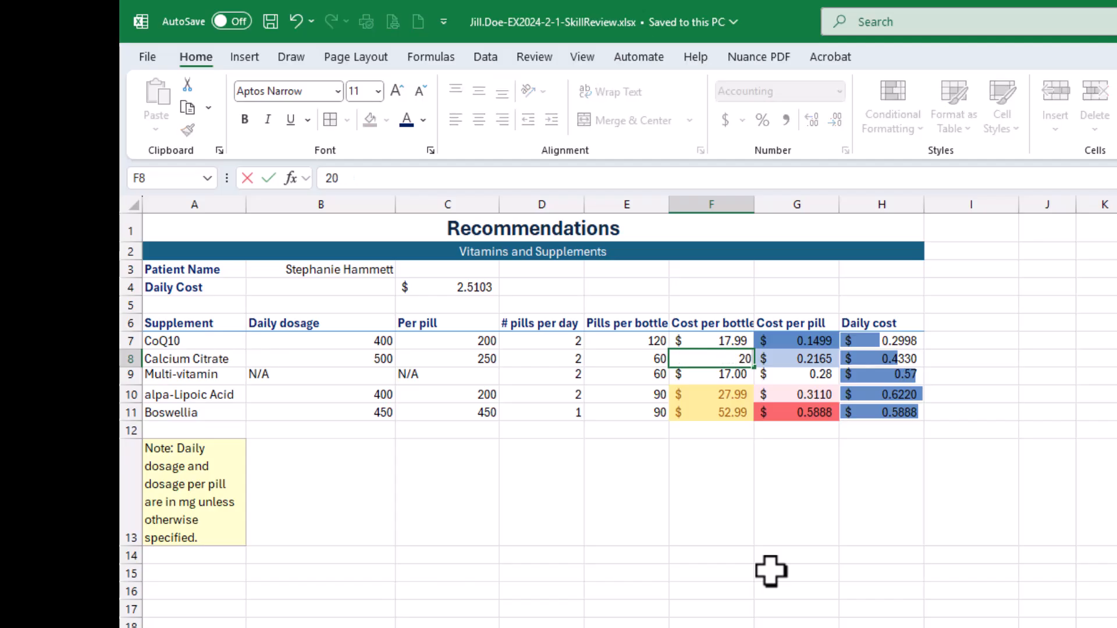
key(Left)
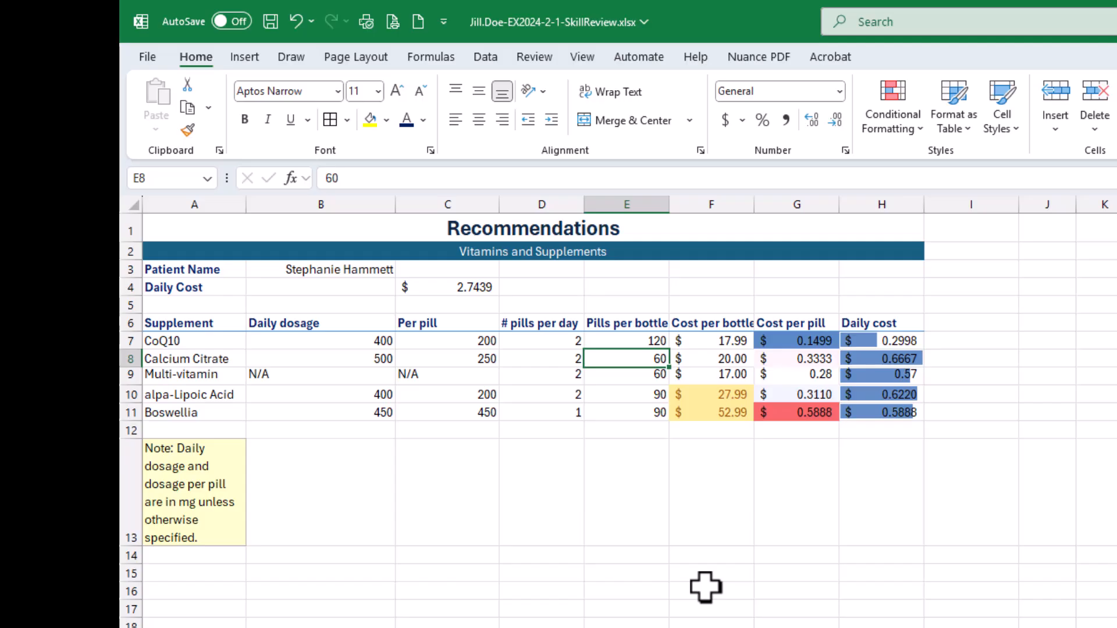
key(ctrl+z)
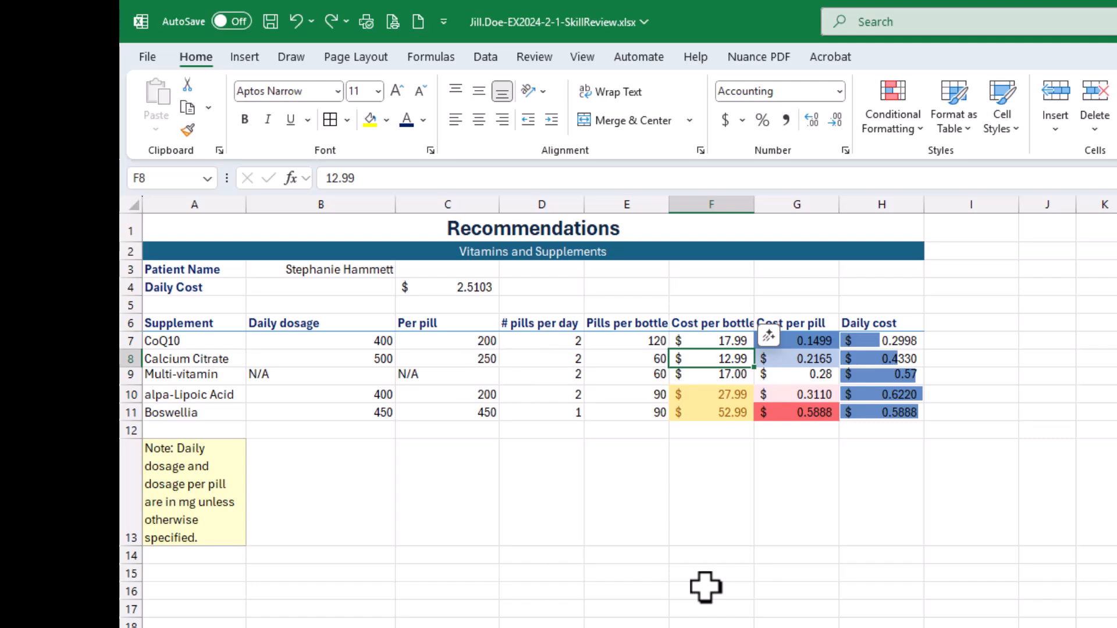
- Try a cost per bottle of 21 in F8 to test the highlight rule, and undo the entry
text(21)
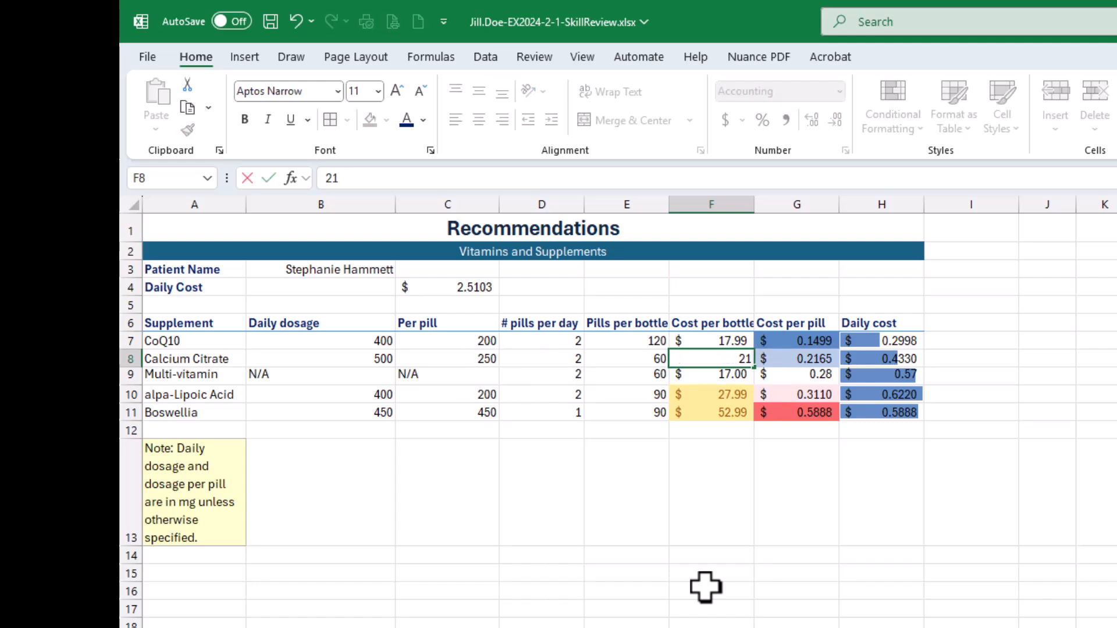
key(Return)
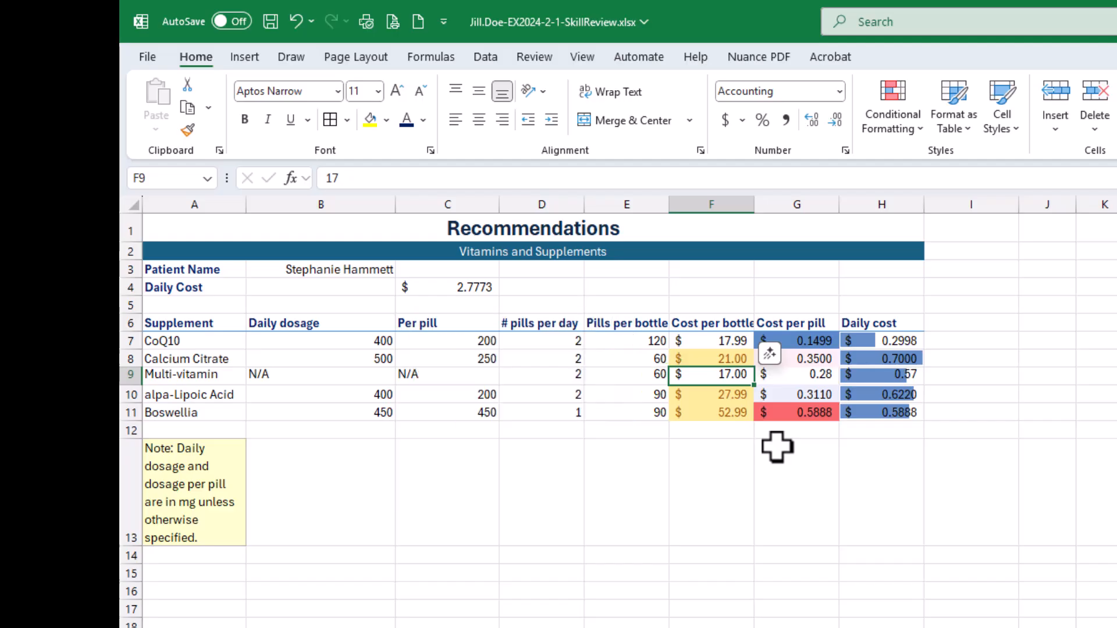
key(ctrl+z)
key(ctrl+z)
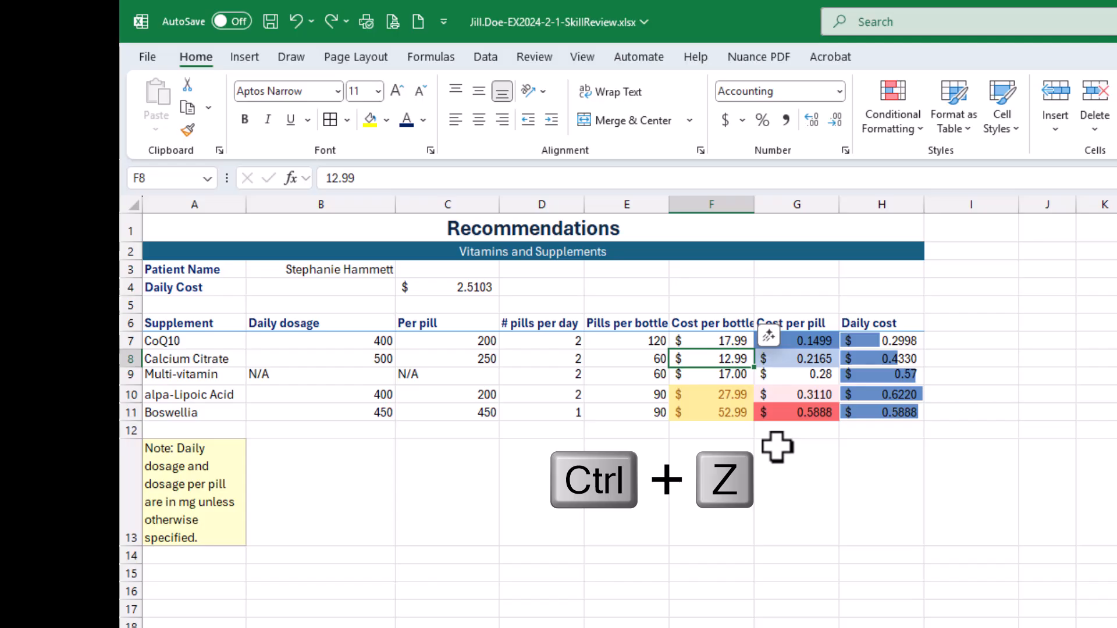
- Try a cost per bottle of 20.01 in F8 against the greater-than-20 rule, and undo the entry
text(20.)
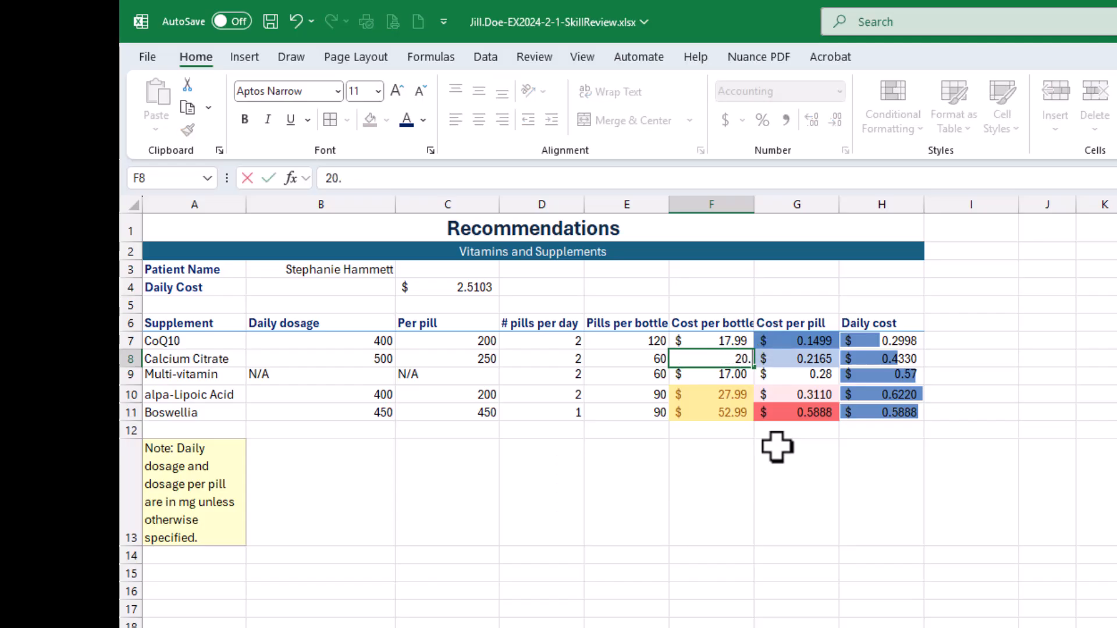
text(01)
key(Return)
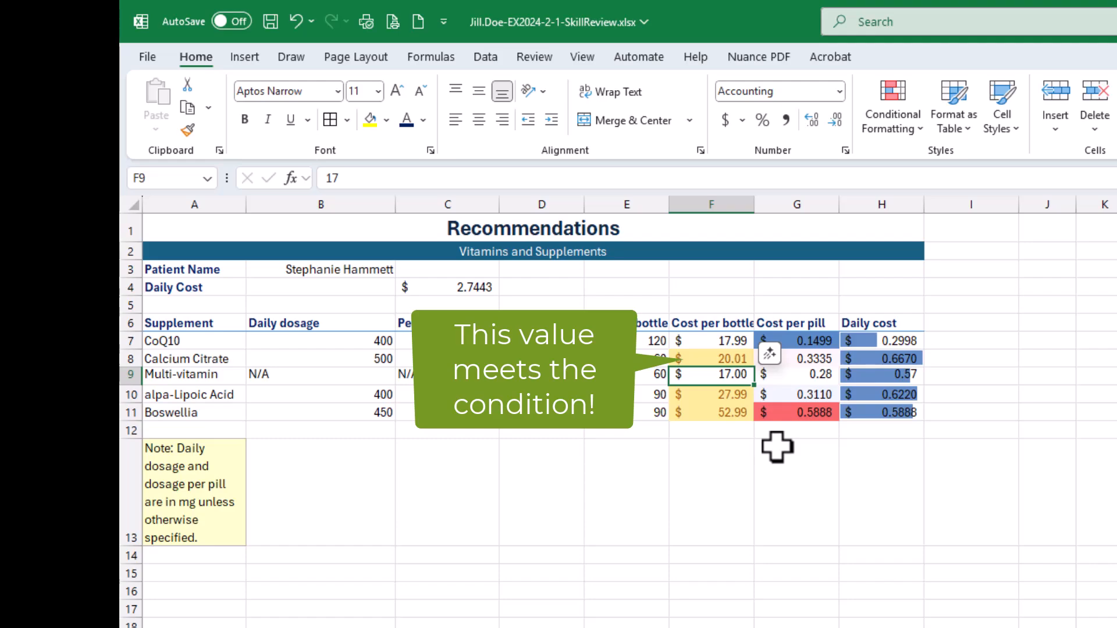
key(ctrl+z)
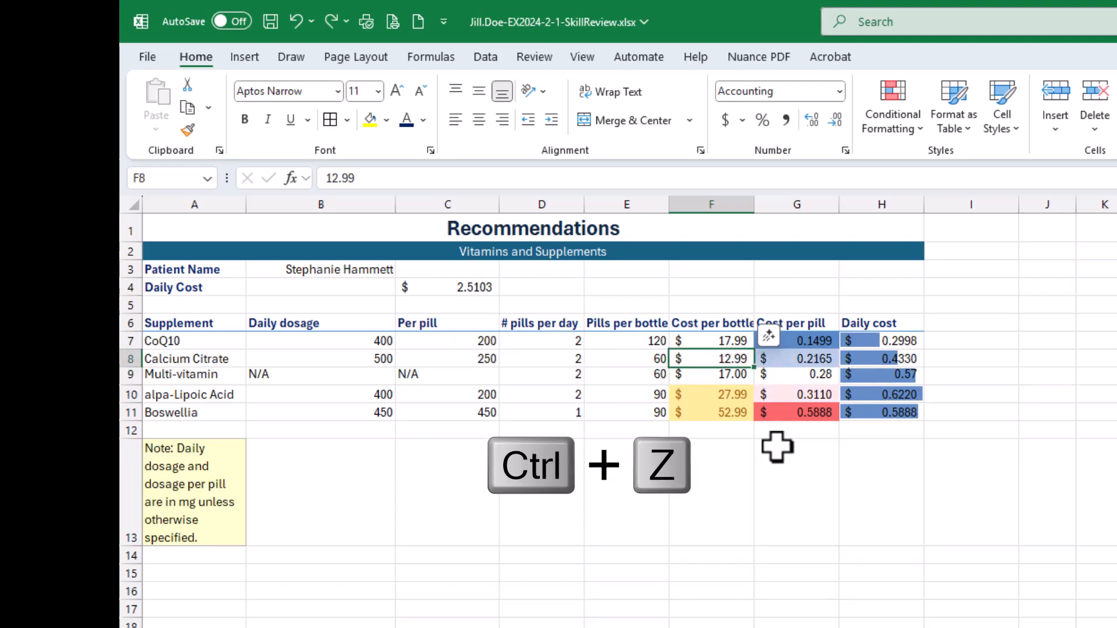
- Try a cost per bottle of 20.001 in F8, inspect the stored value, and undo the entry
text(20.)
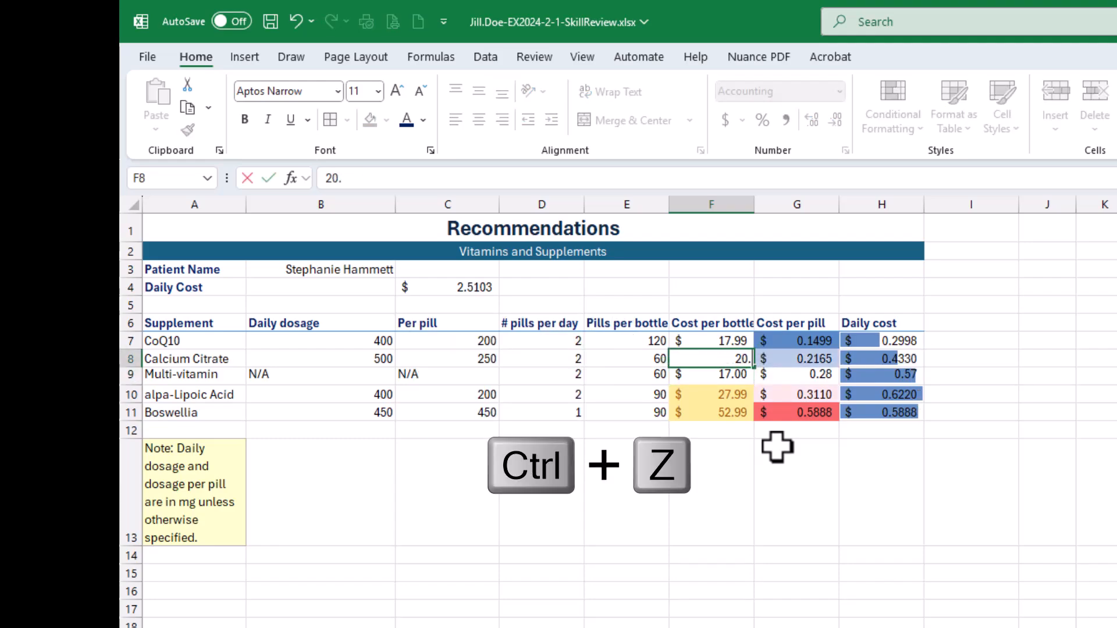
text(00)
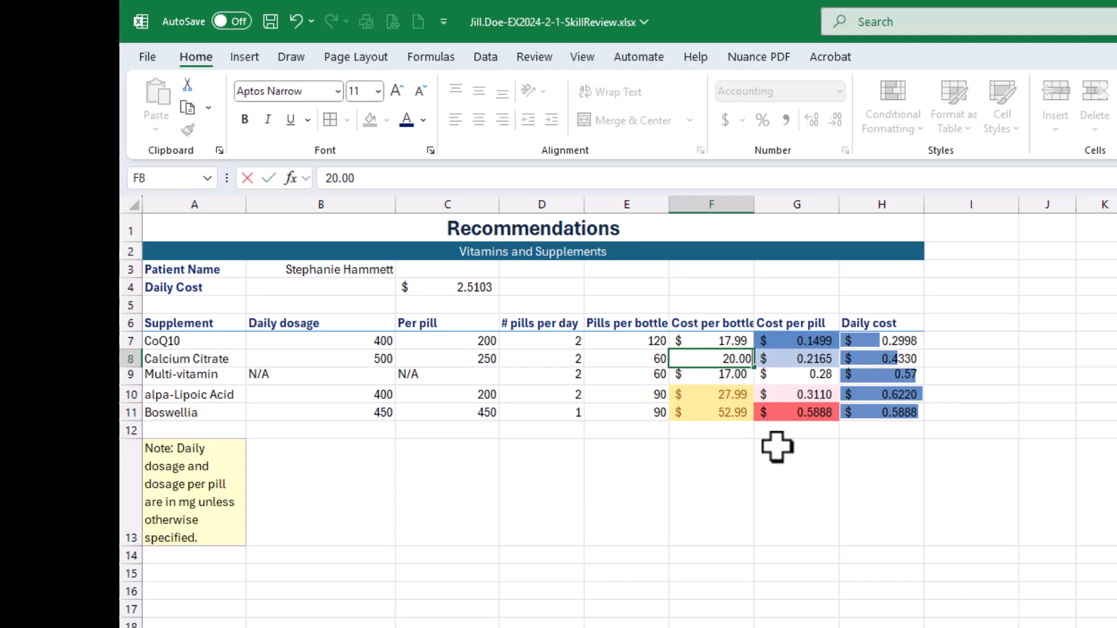
text(1)
key(Return)
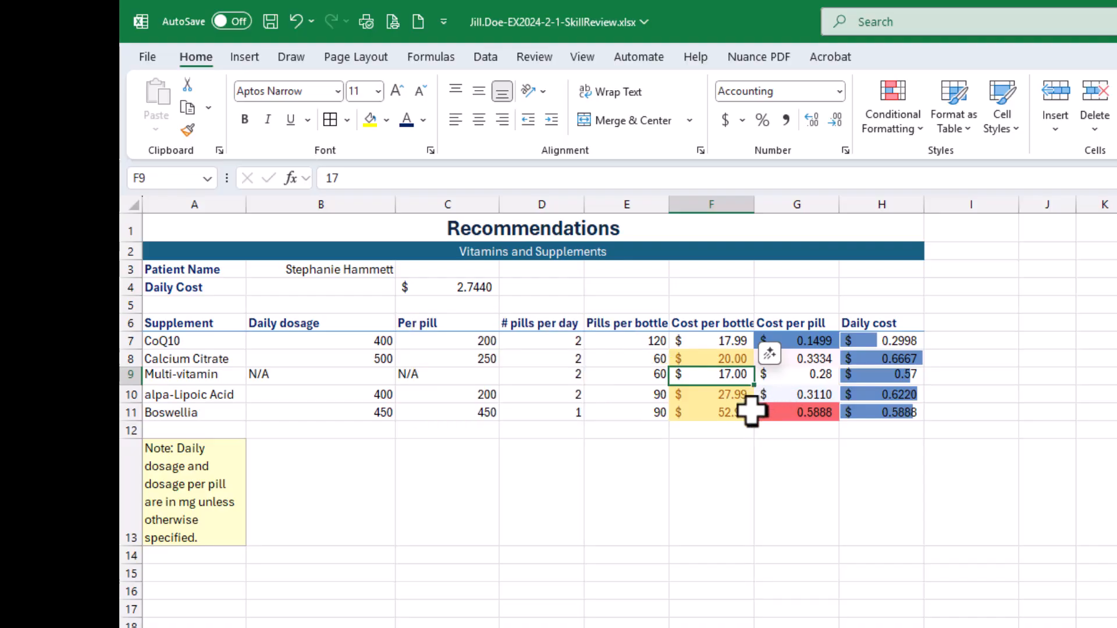
click(721, 359)
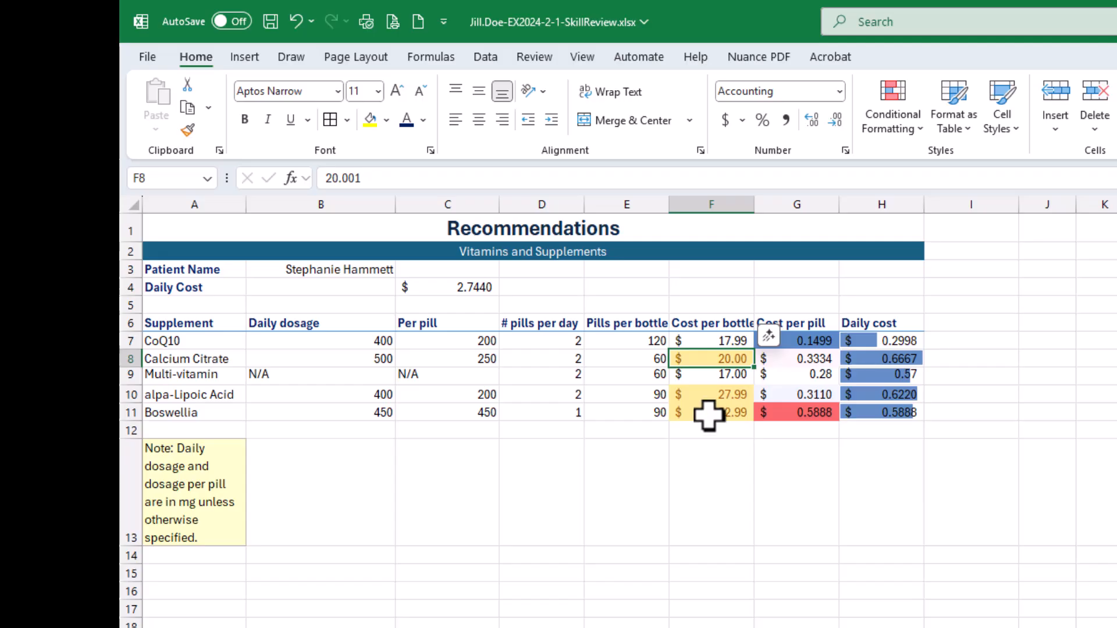
key(ctrl+z)
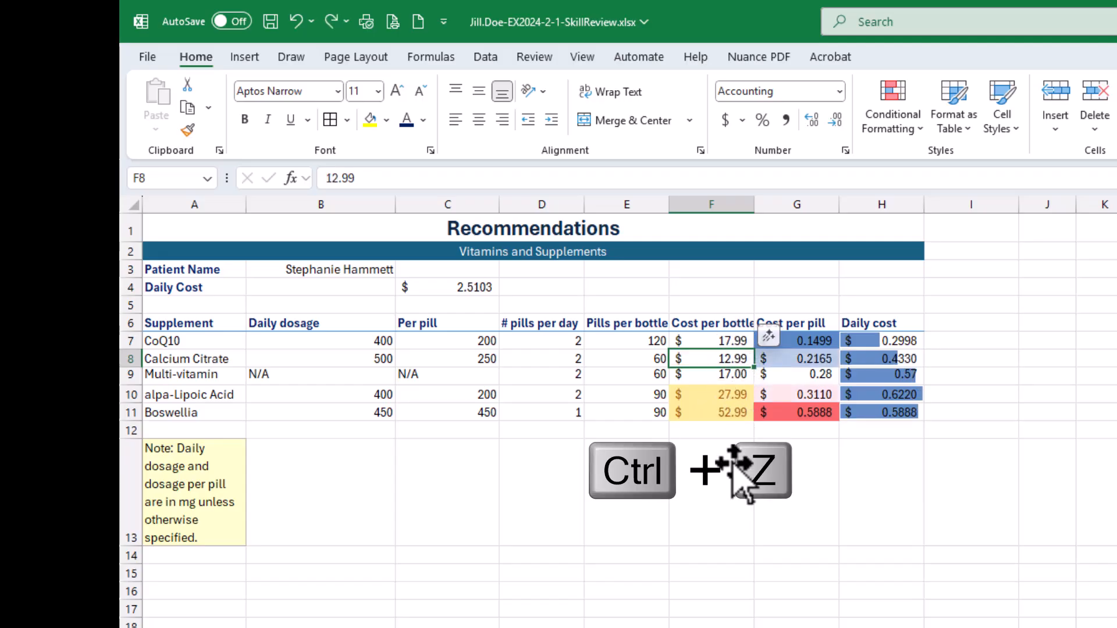
- Save the workbook, switch to the SIMnet instructions, and mark step 15's first five sub-steps as done, through the yellow fill choice
click(270, 22)
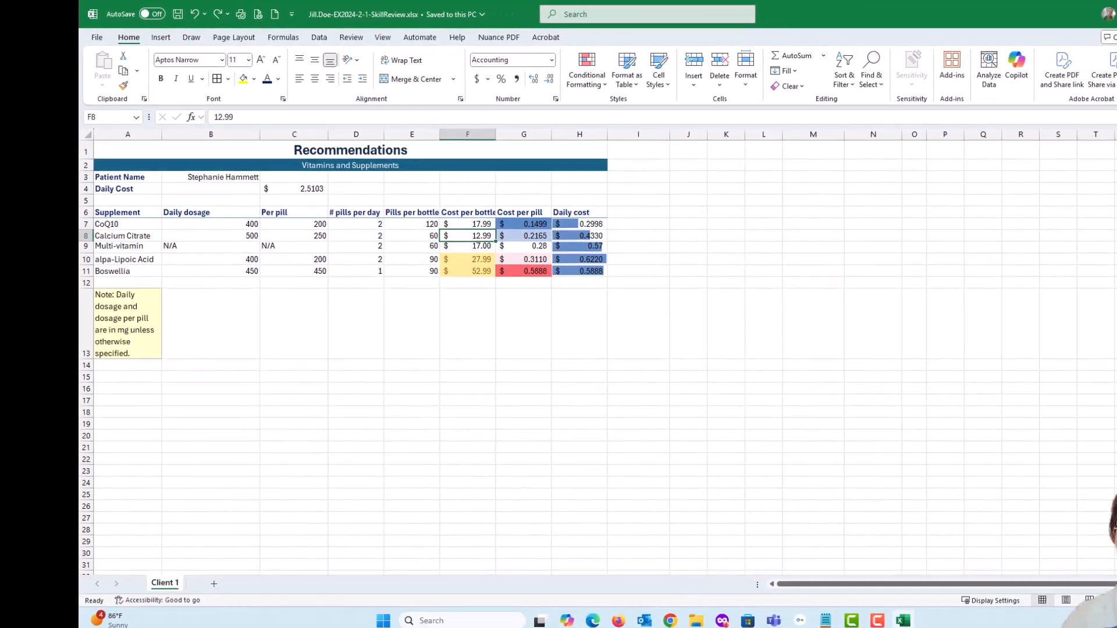
key(alt+Tab)
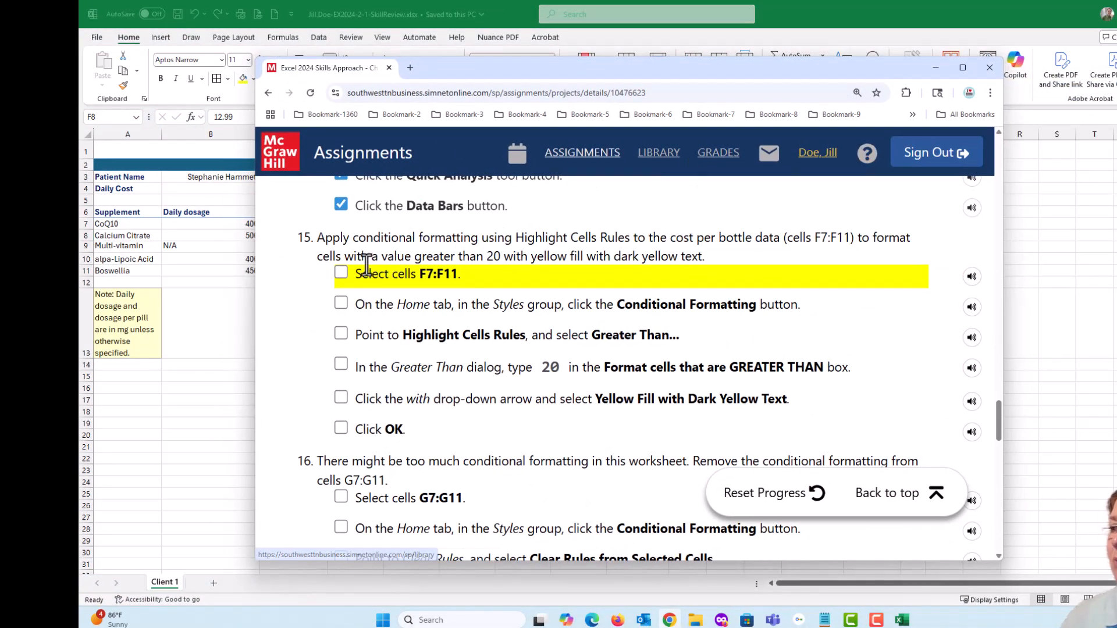
click(341, 271)
click(341, 303)
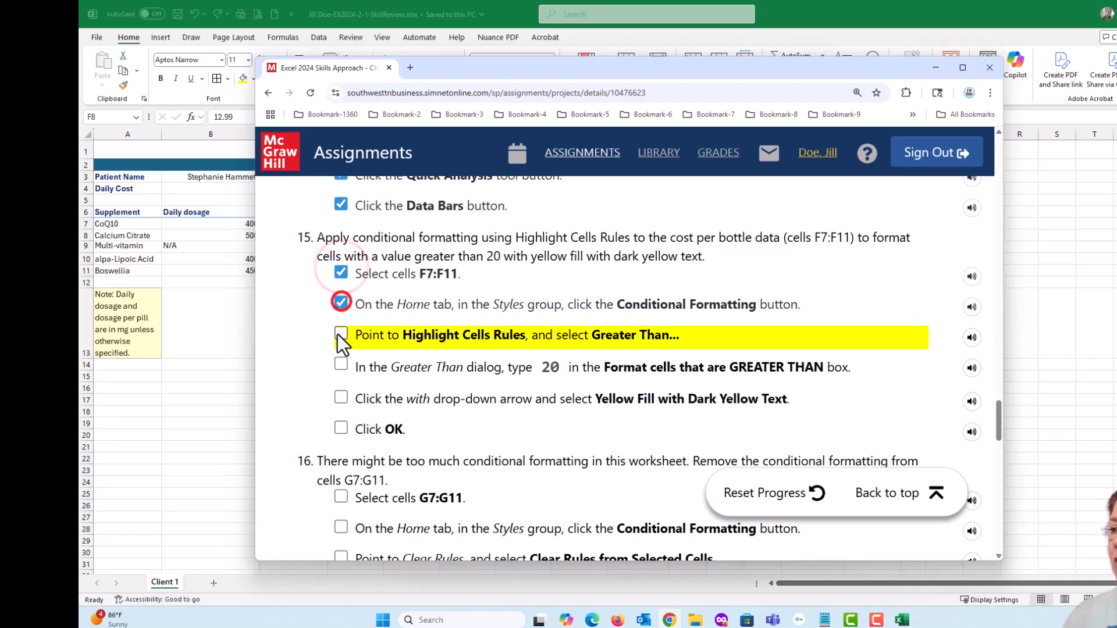
click(341, 333)
click(342, 365)
click(341, 397)
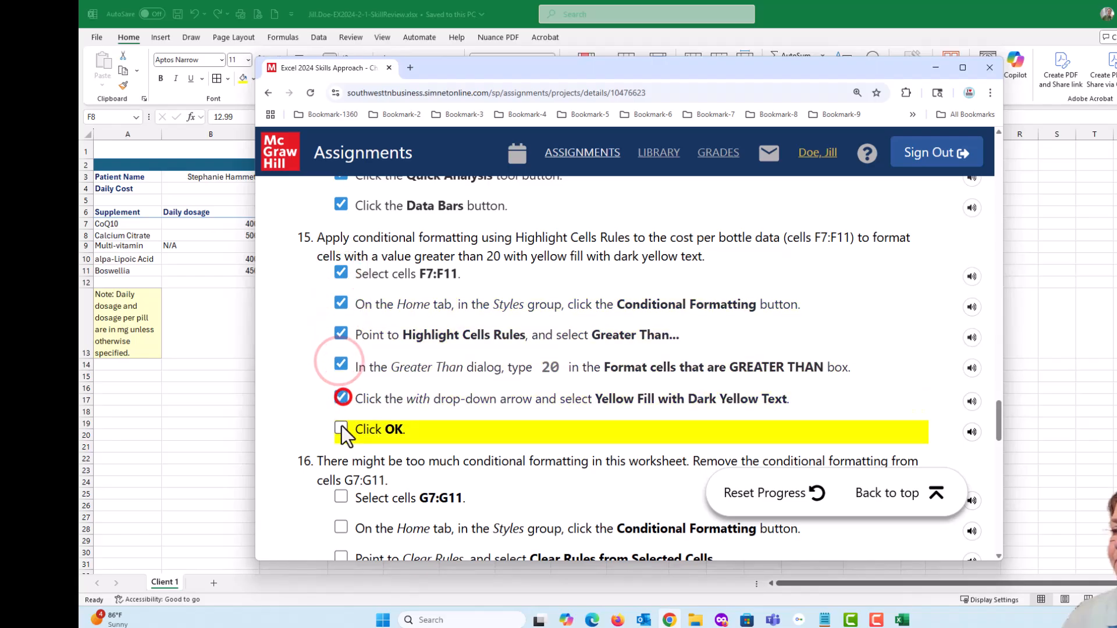
- Following step 16 of the instructions, clear the conditional formatting rules from the cost per pill cells G7:G11 only
scroll(587, 395, down, 4)
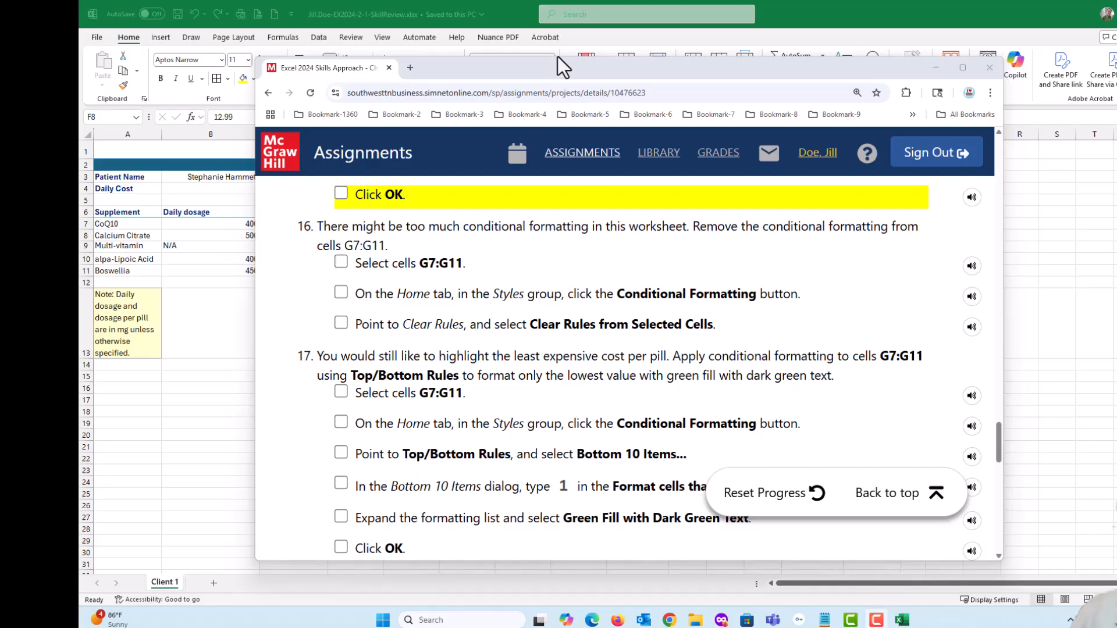
drag(552, 70, 1116, 175)
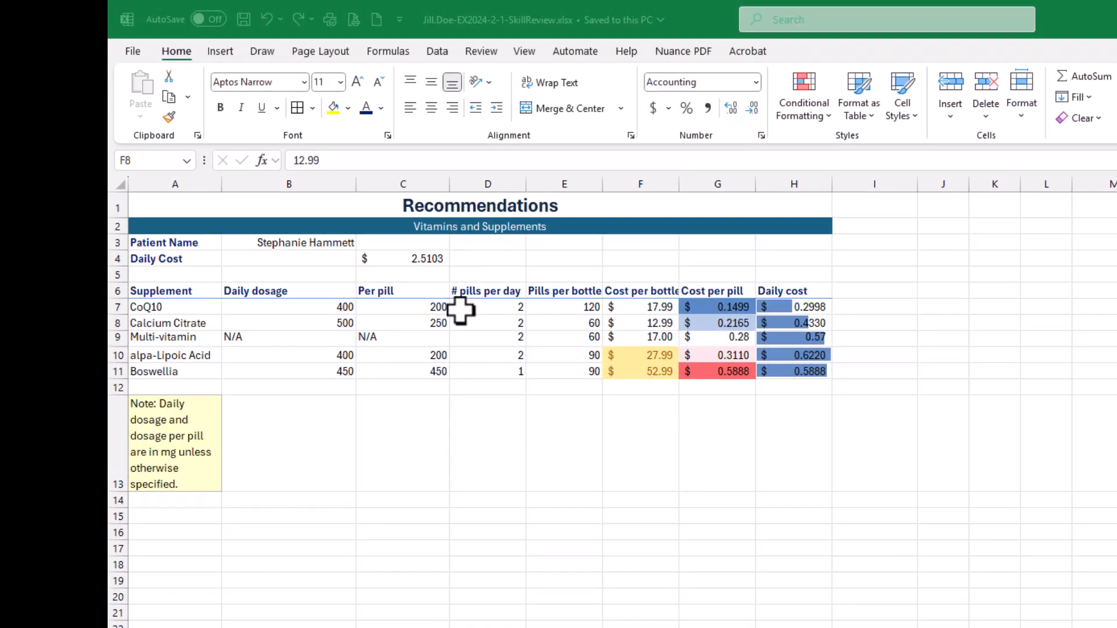
click(576, 314)
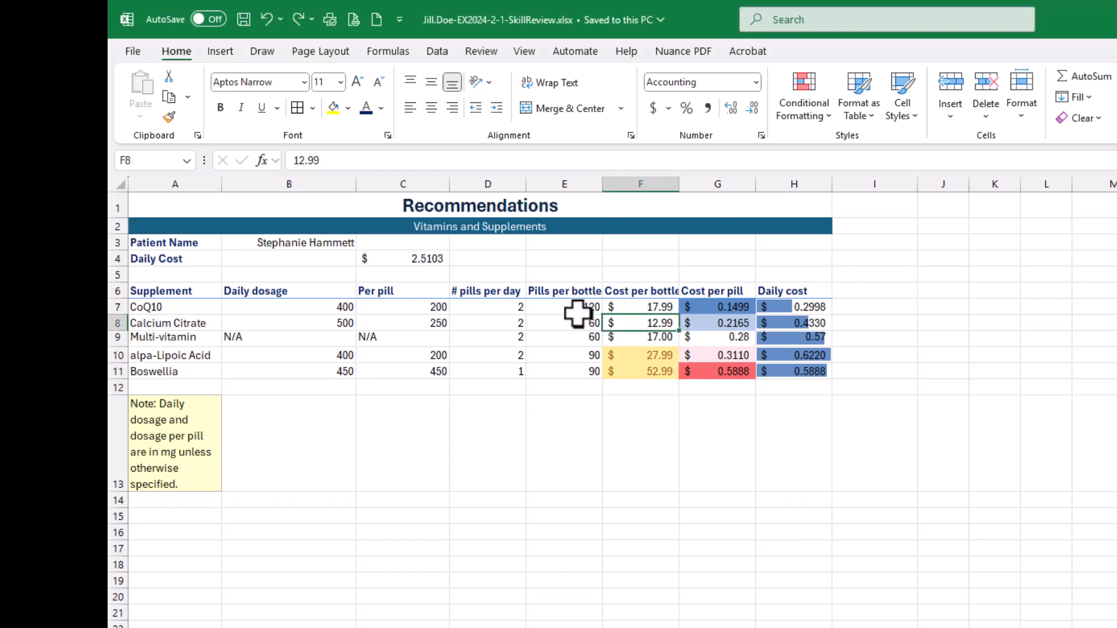
click(725, 307)
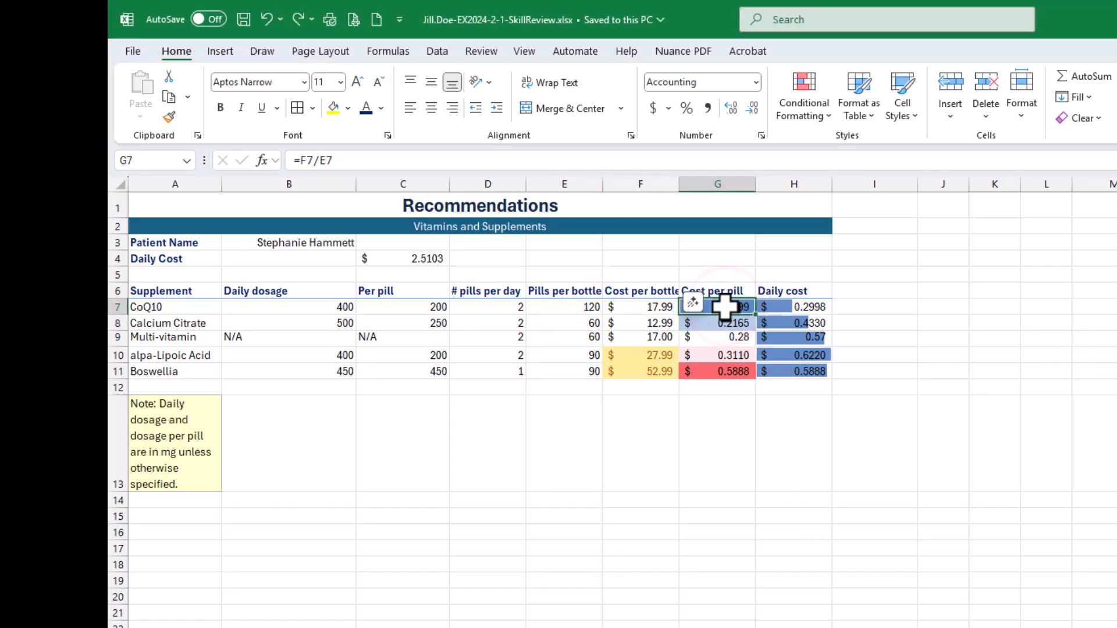
drag(725, 307, 725, 368)
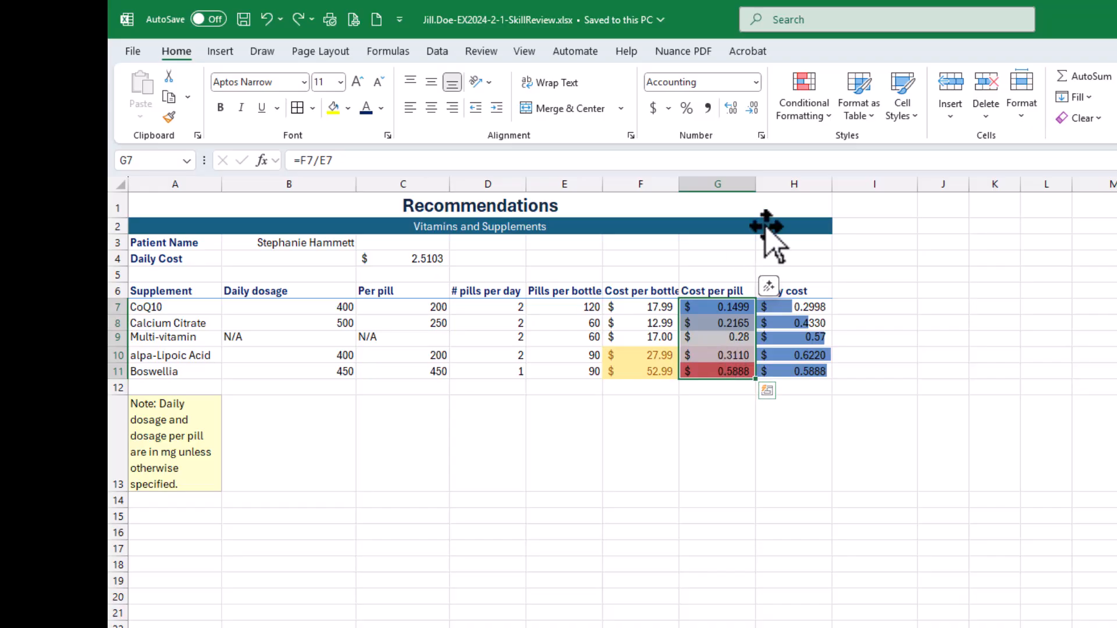
click(808, 120)
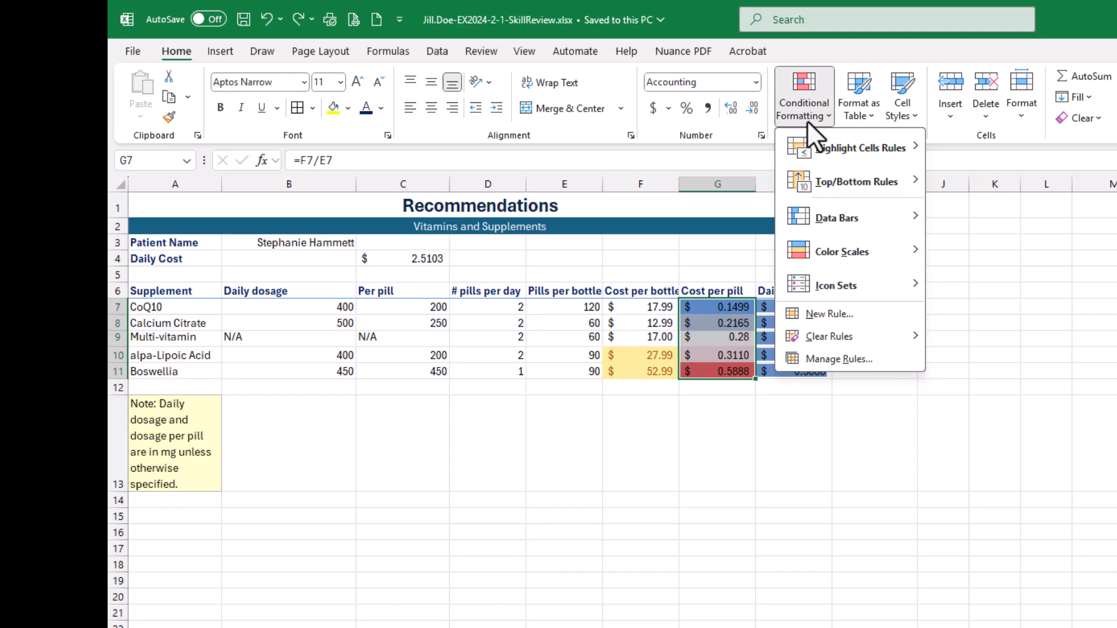
mouse_move(829, 336)
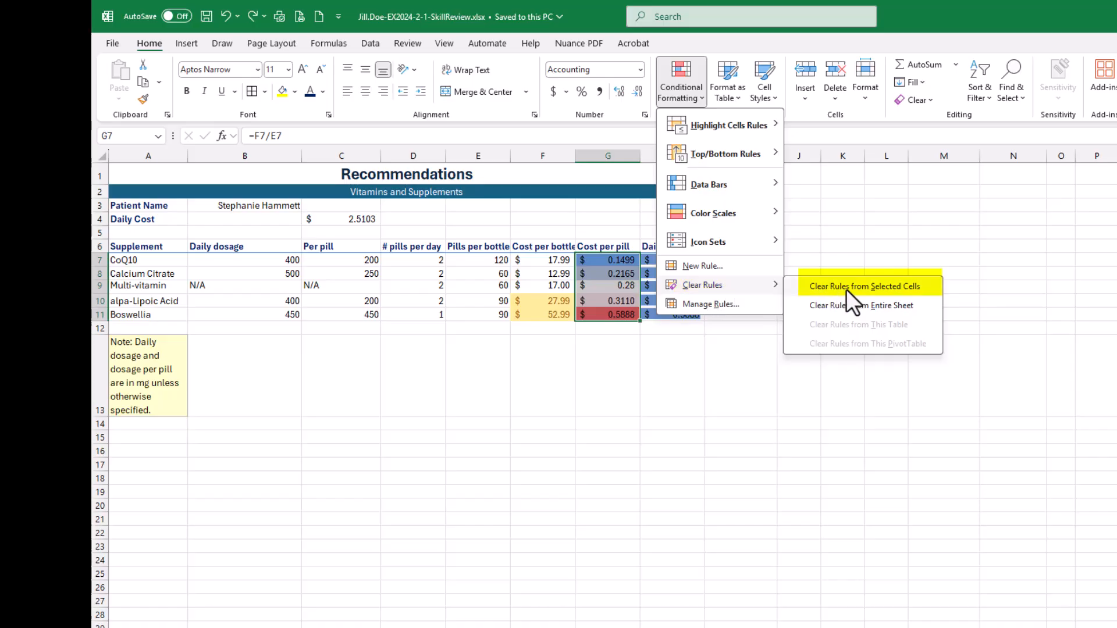
click(902, 285)
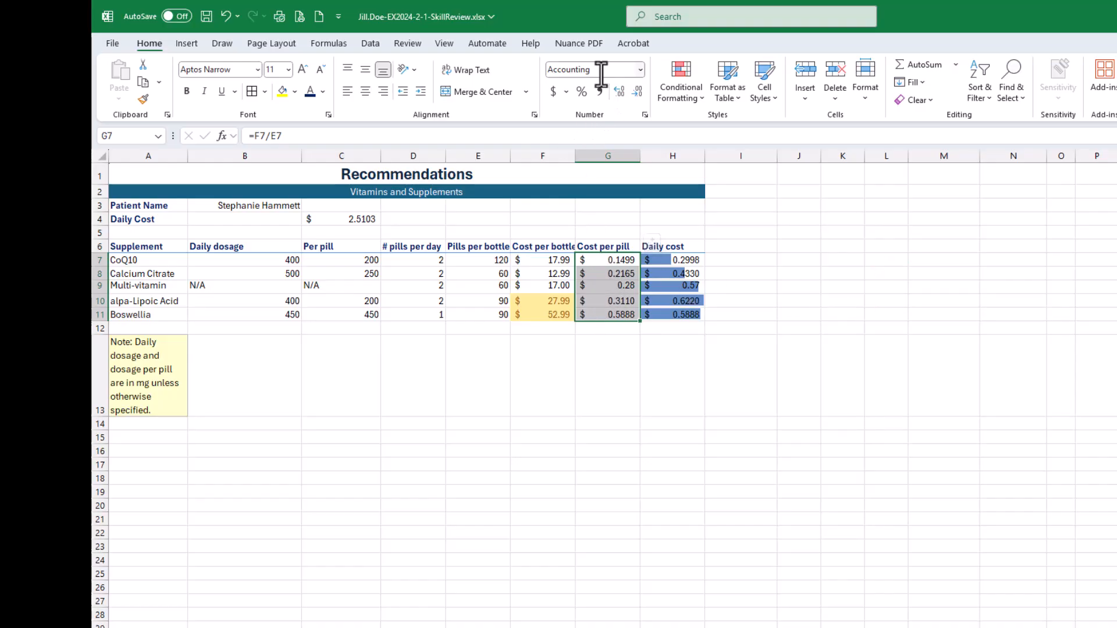
click(614, 348)
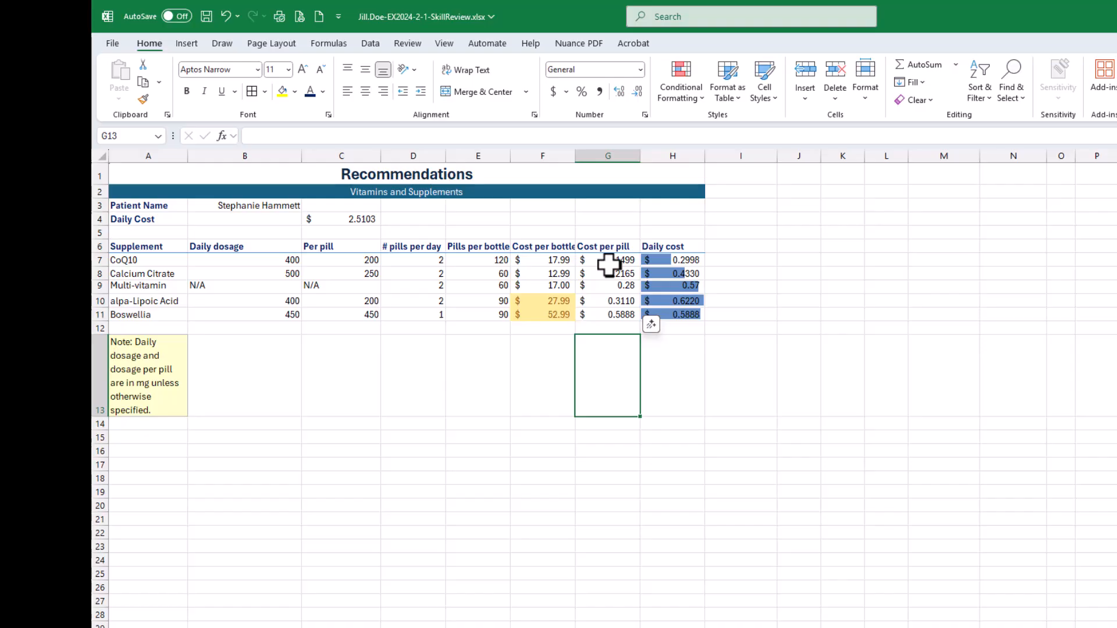
- Check the Conditional Formatting Rules Manager for rules on the current selection, and close it without changes
click(675, 100)
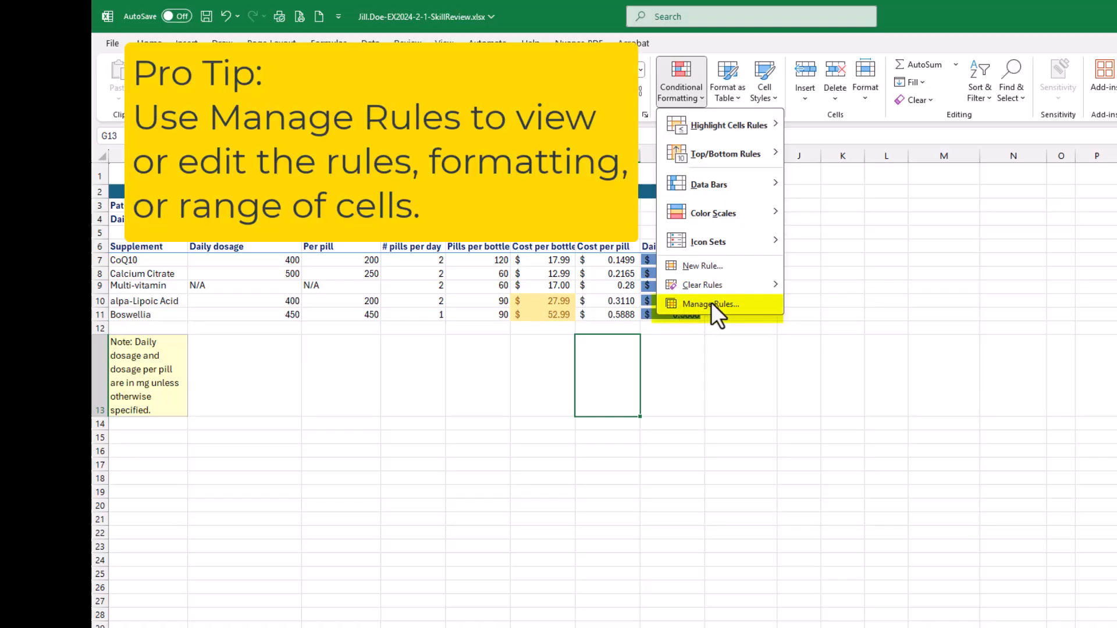
click(710, 304)
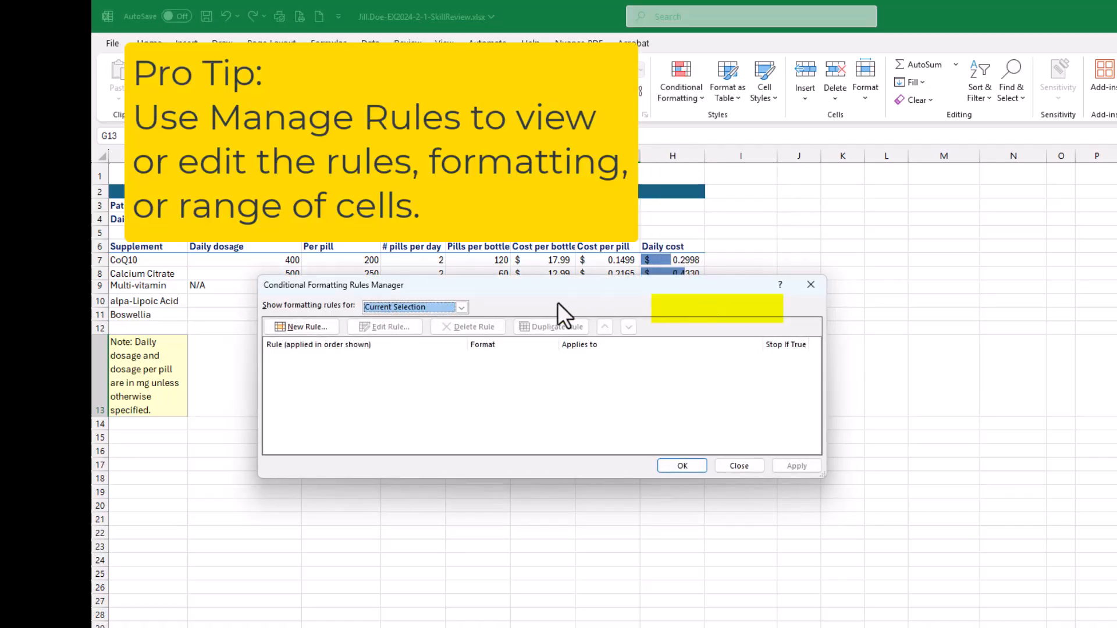
click(739, 466)
- Undo the clearing of the conditional formatting rules from G7:G11
click(618, 272)
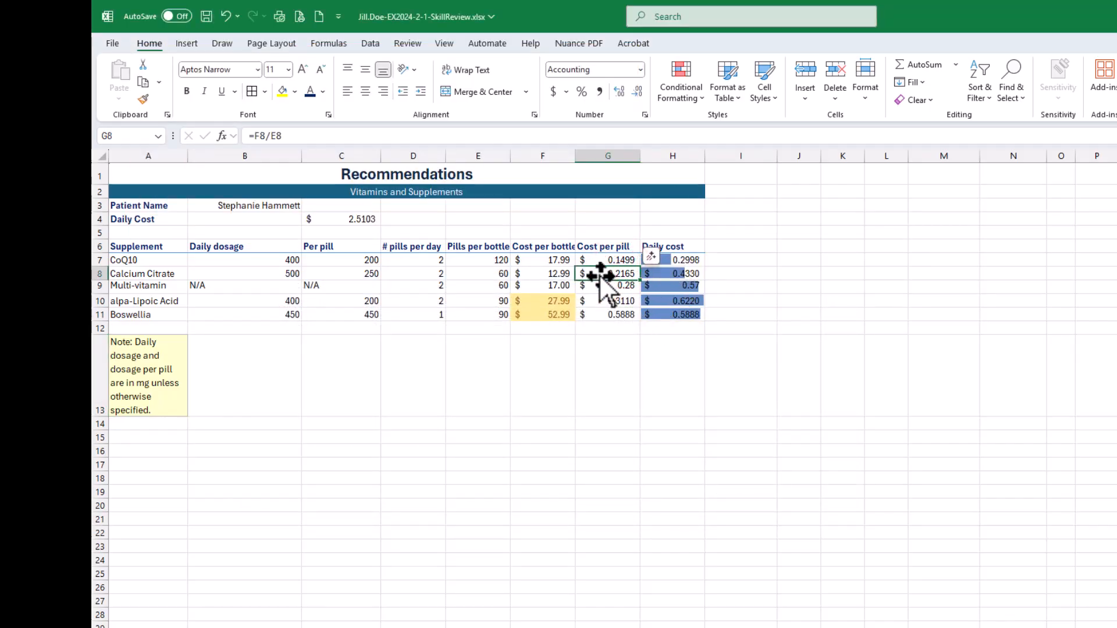
key(ctrl+z)
key(ctrl+z)
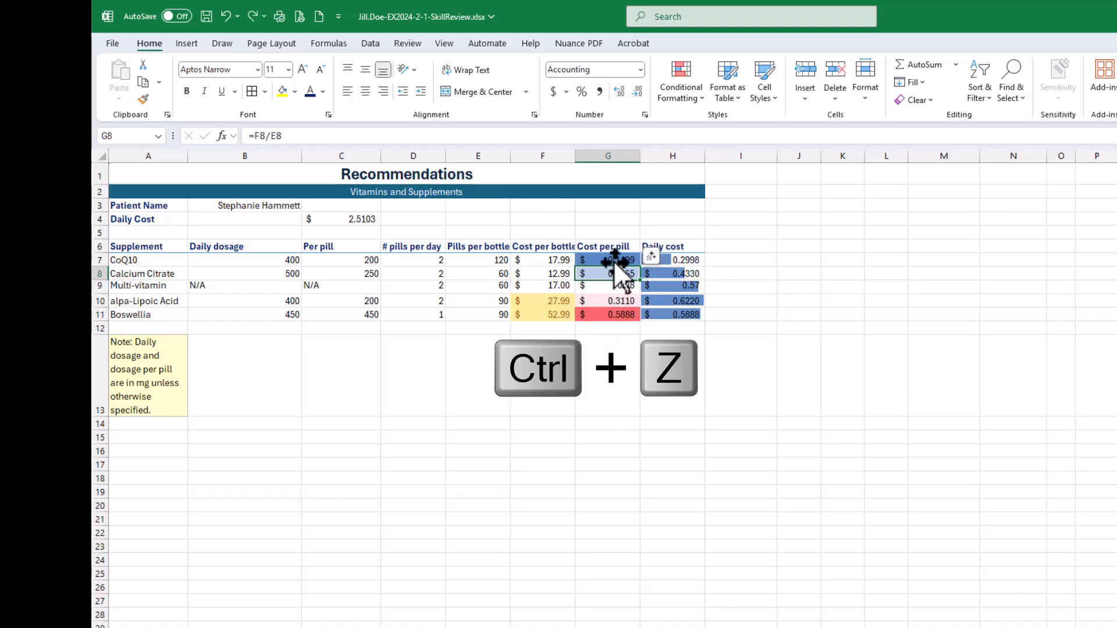
- With G7:G11 selected, open the Conditional Formatting Rules Manager and list the rules for This Worksheet
drag(610, 260, 612, 316)
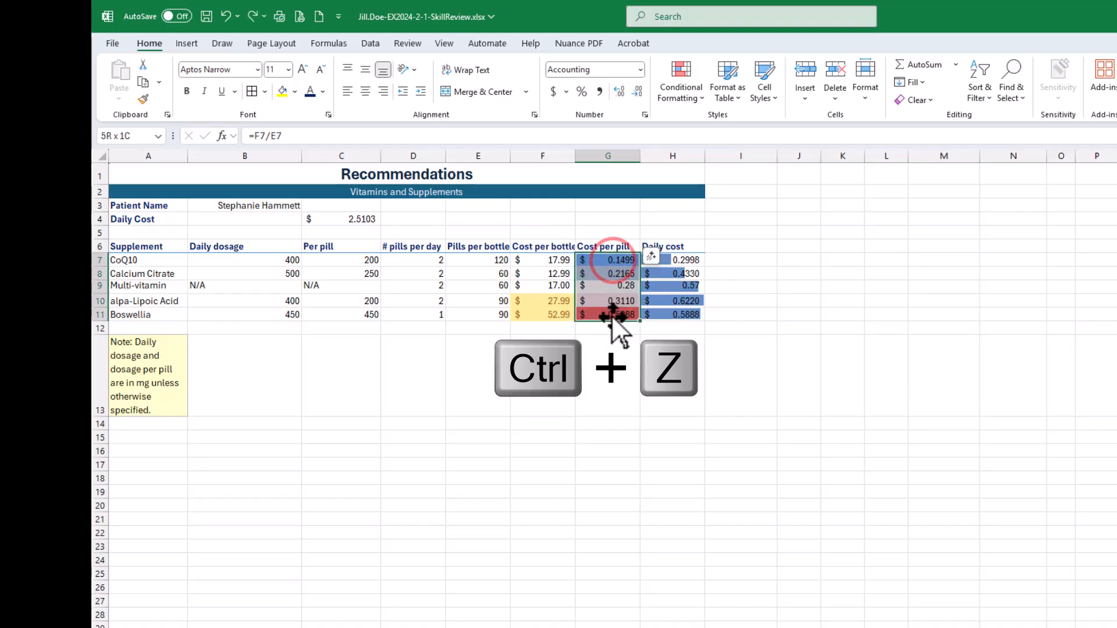
click(679, 92)
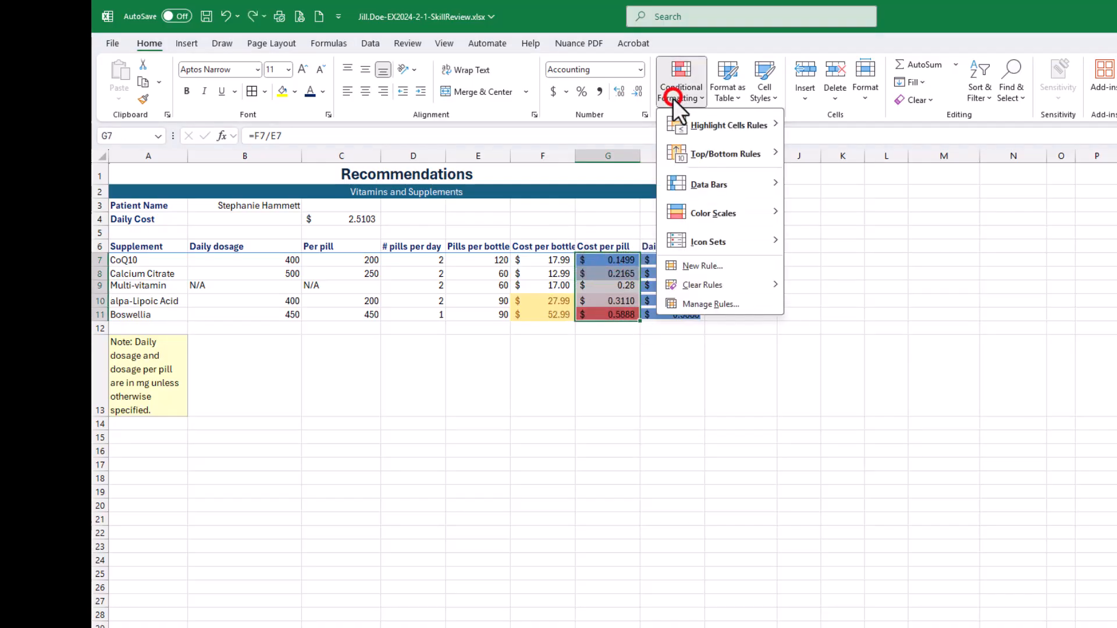
click(701, 305)
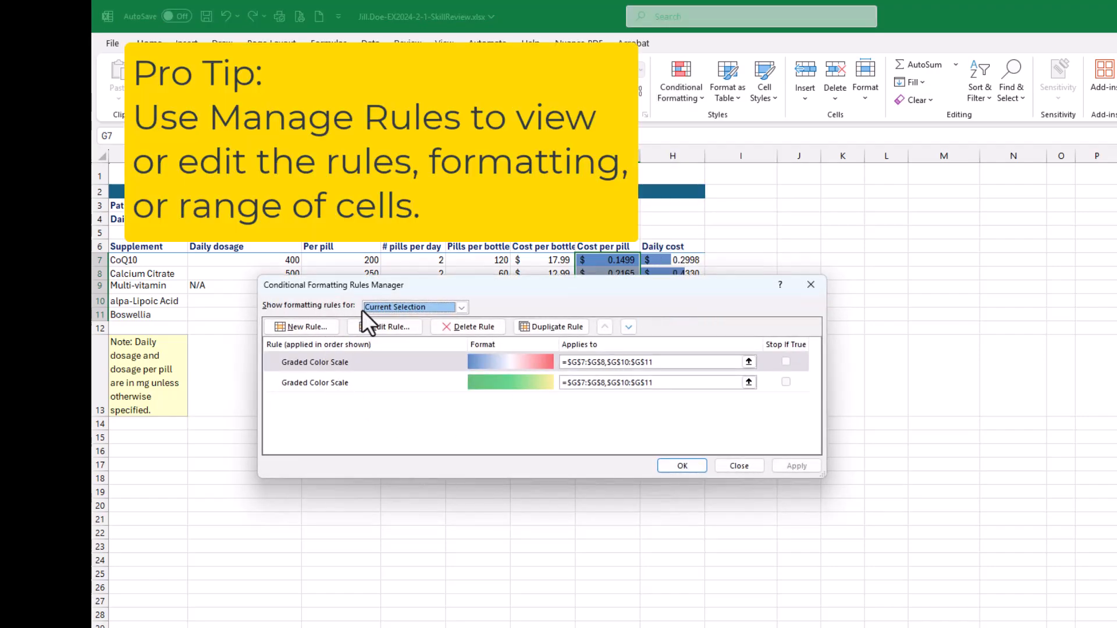
click(460, 307)
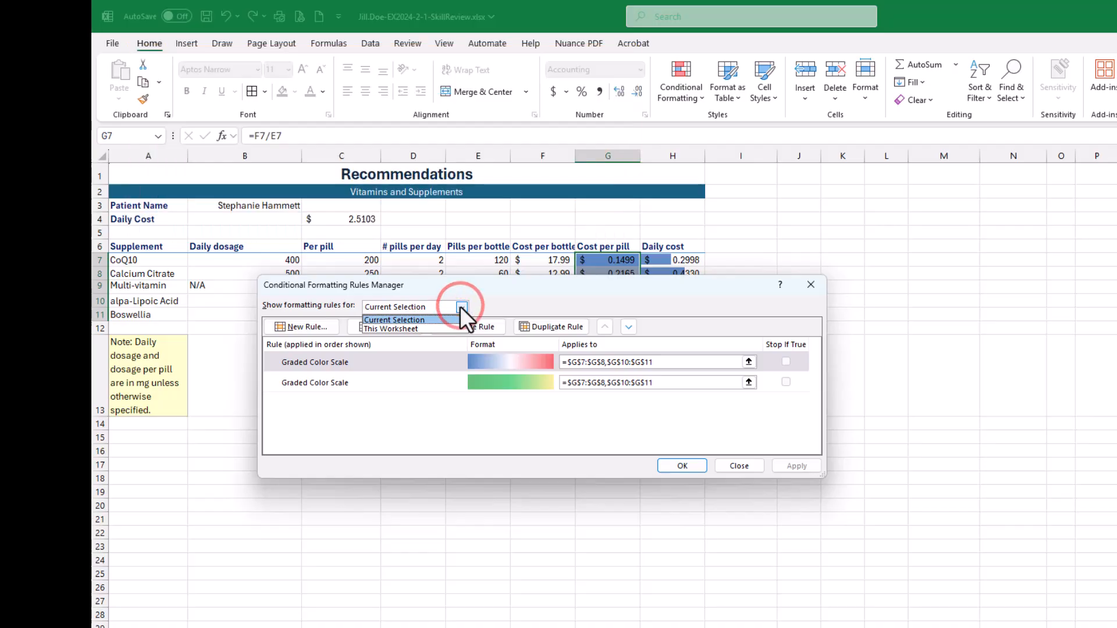
click(427, 326)
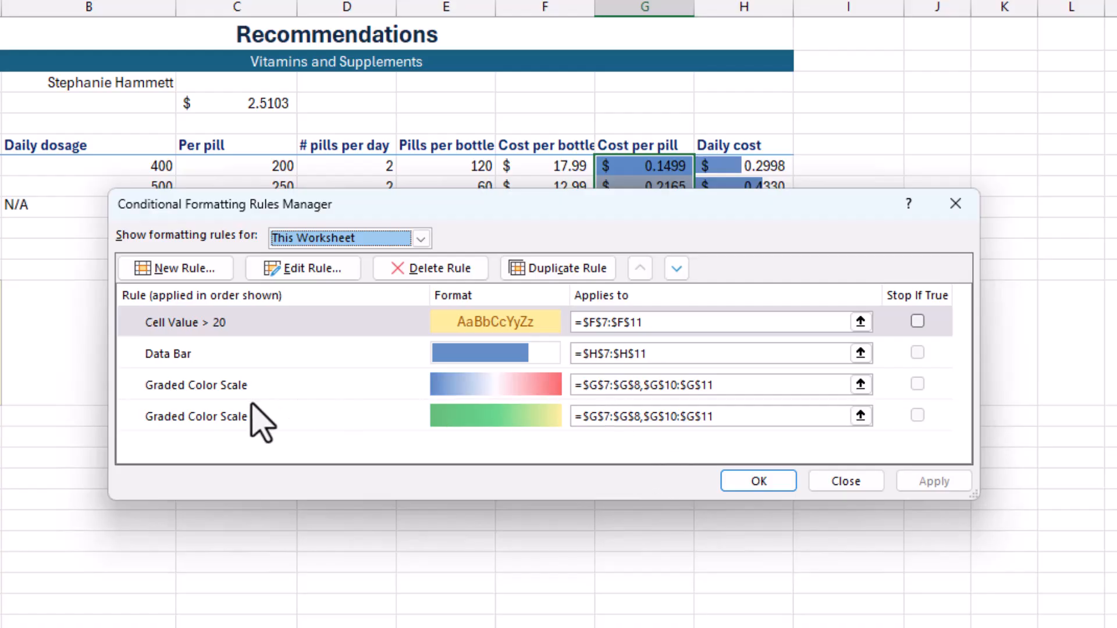
- Try deleting the blue-white-red Graded Color Scale rule, inspect the green-yellow scale's range, and cancel the rule changes
click(273, 384)
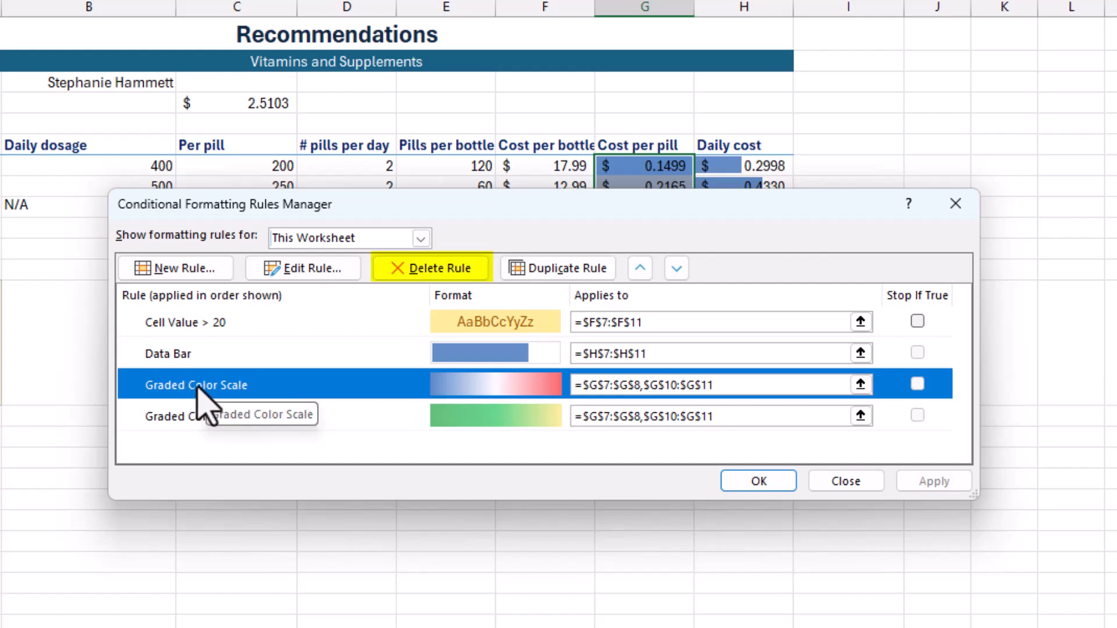
click(434, 276)
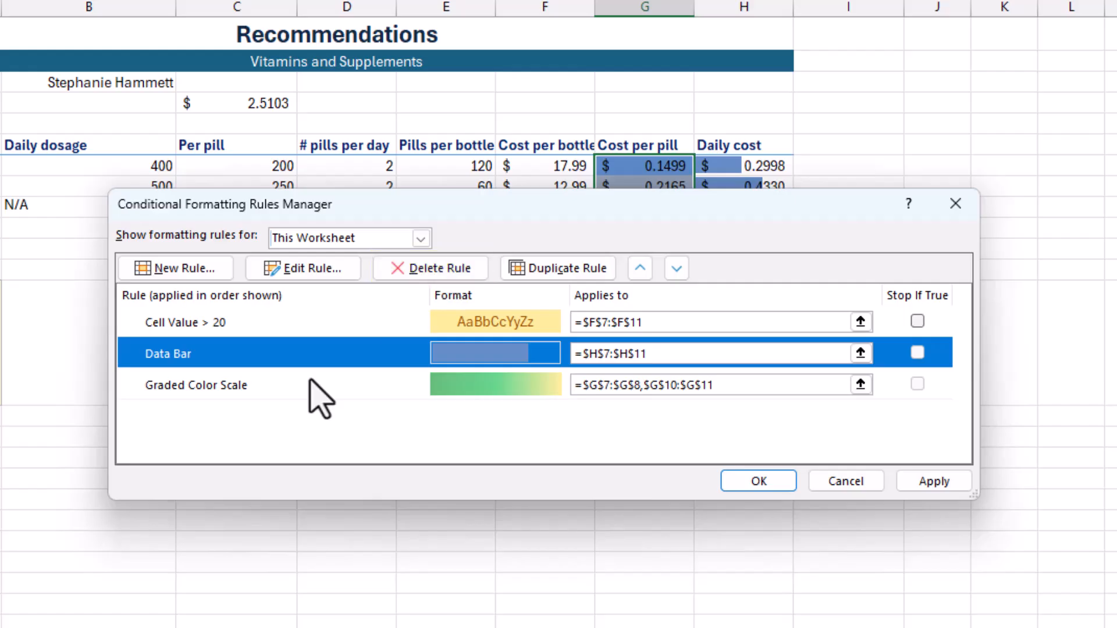
click(740, 388)
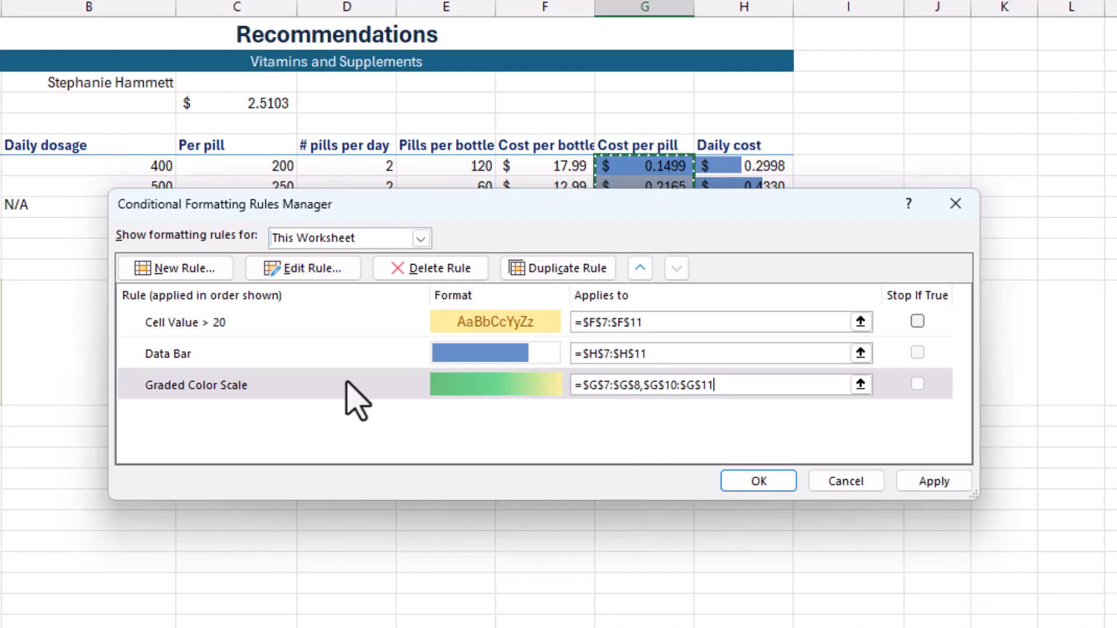
click(320, 383)
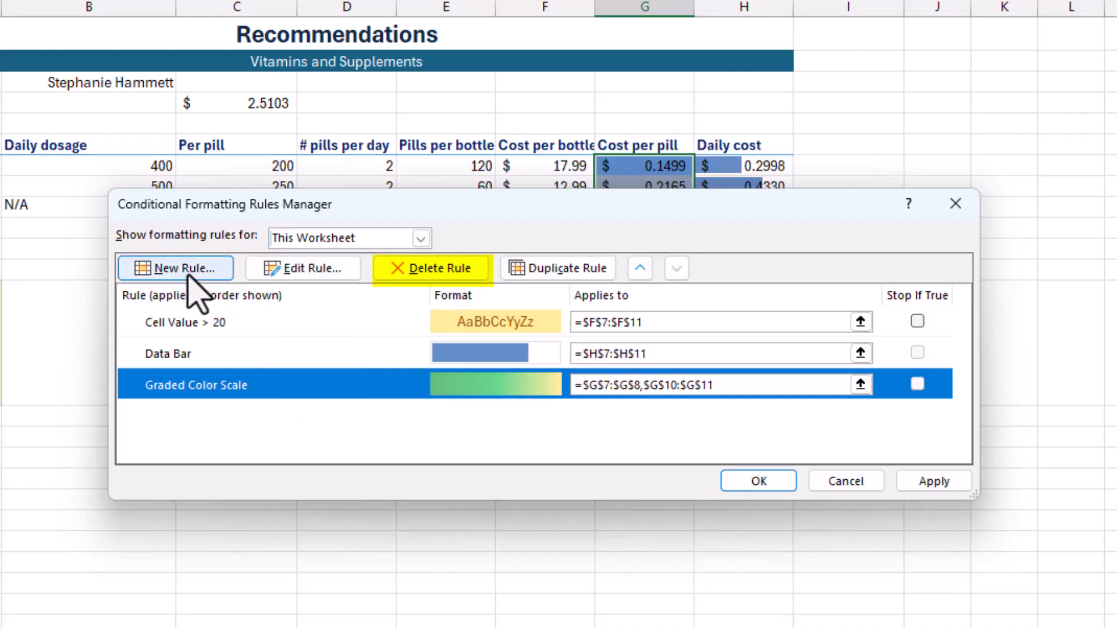
click(847, 482)
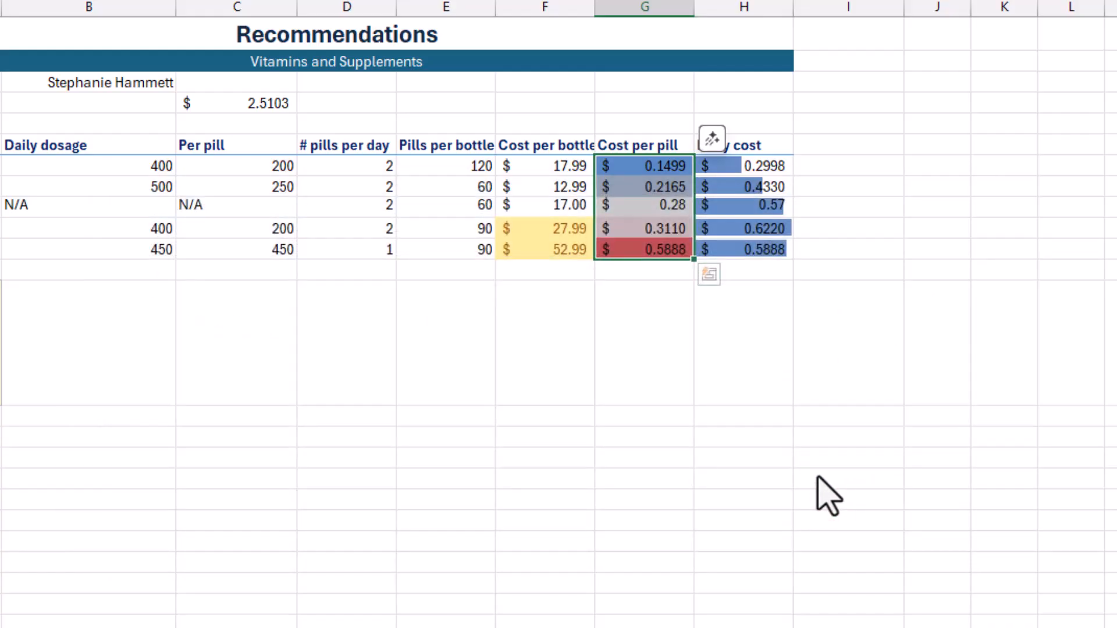
- Step back through the recent formatting changes, and redo them up to the clearing of the rules from G7:G11
key(ctrl+z)
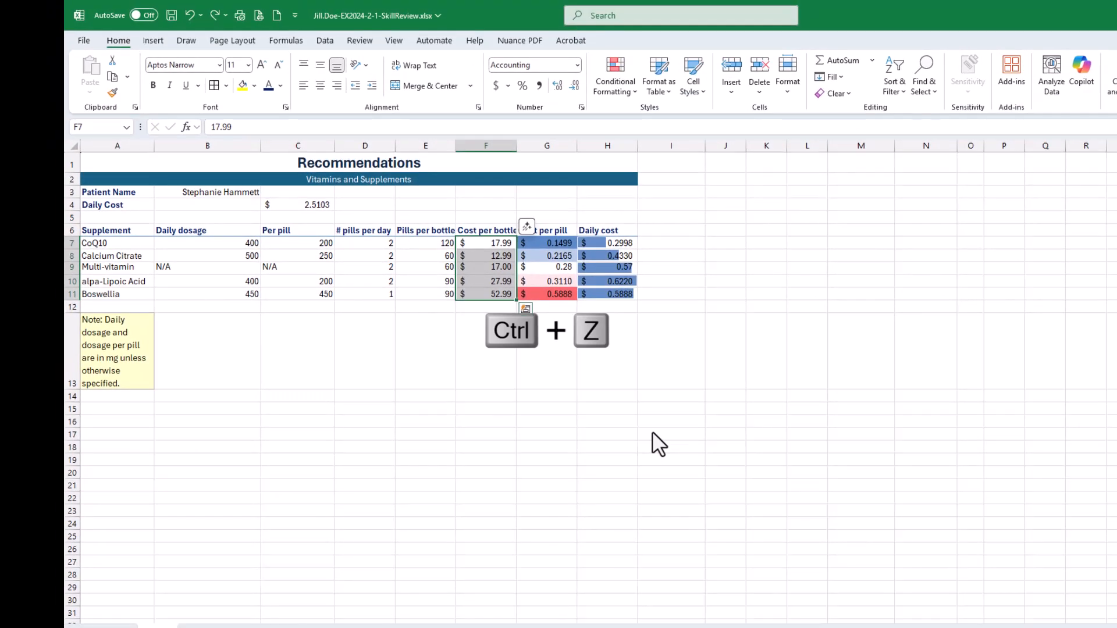
key(ctrl+z)
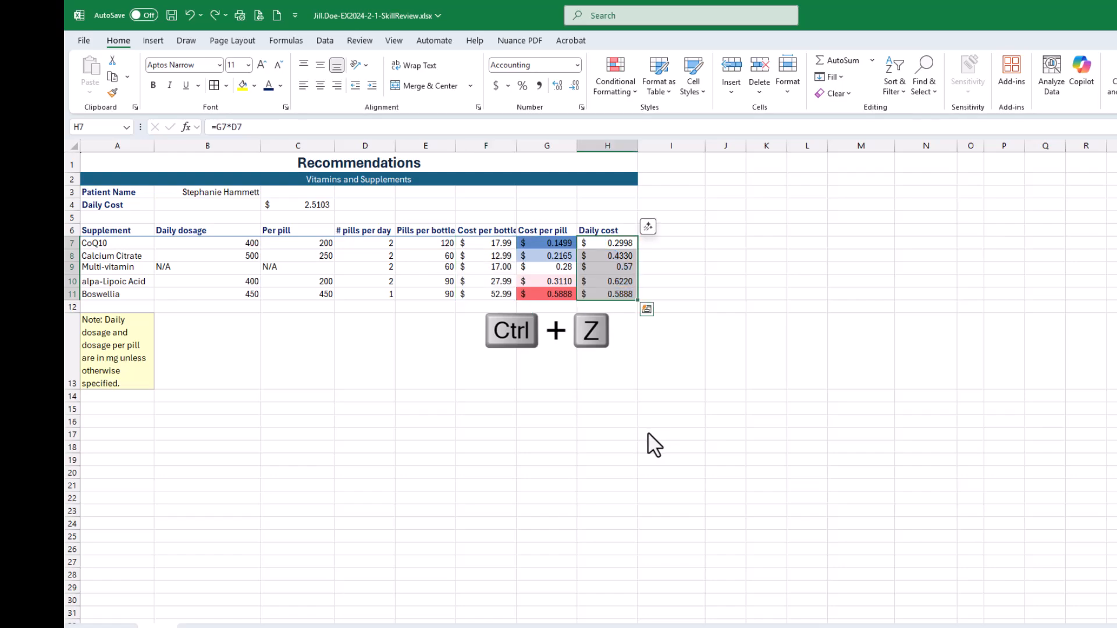
key(ctrl+y)
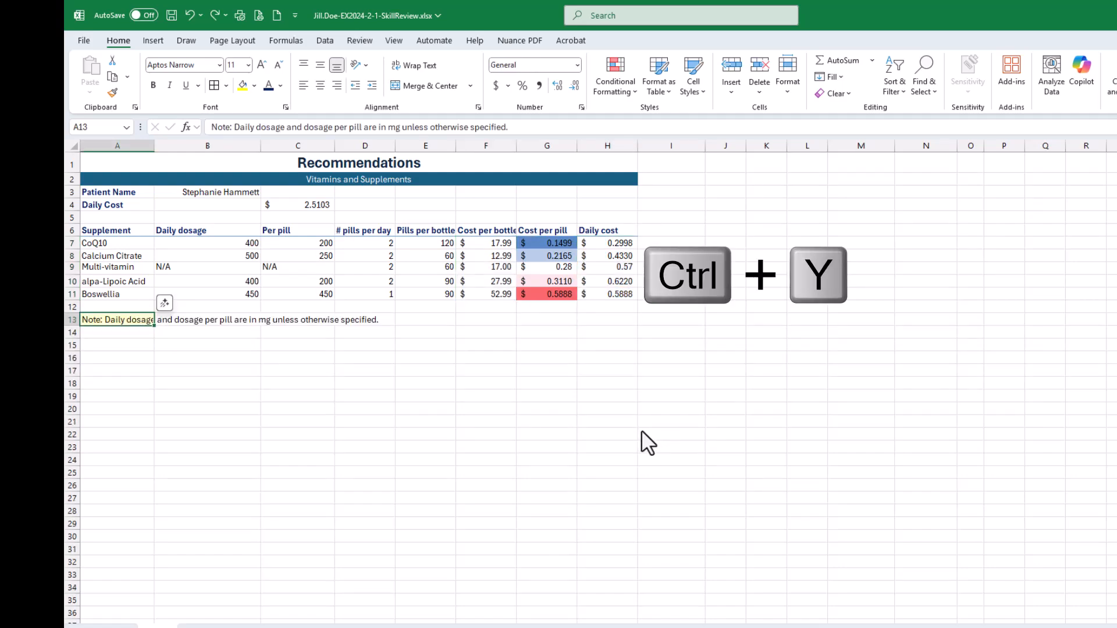
key(ctrl+y)
key(ctrl+y)
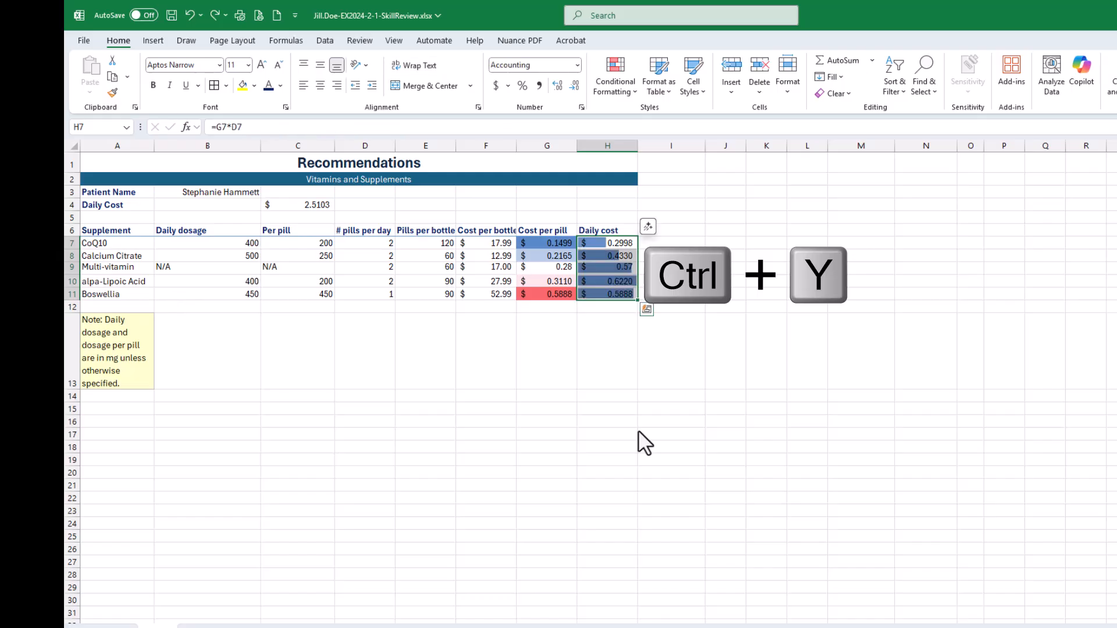
key(ctrl+y)
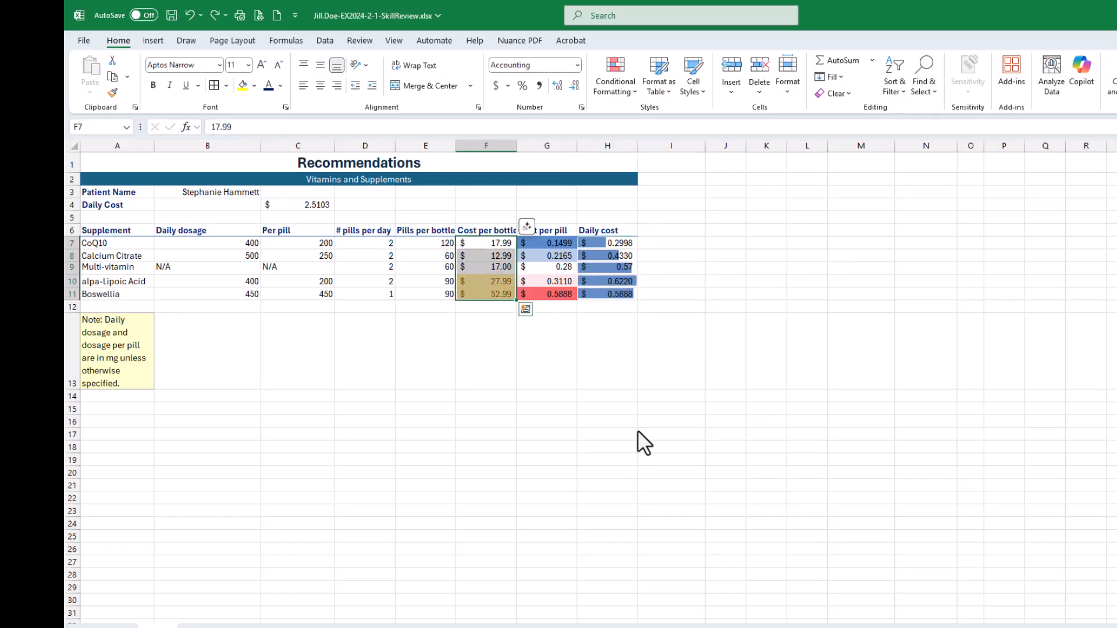
key(ctrl+y)
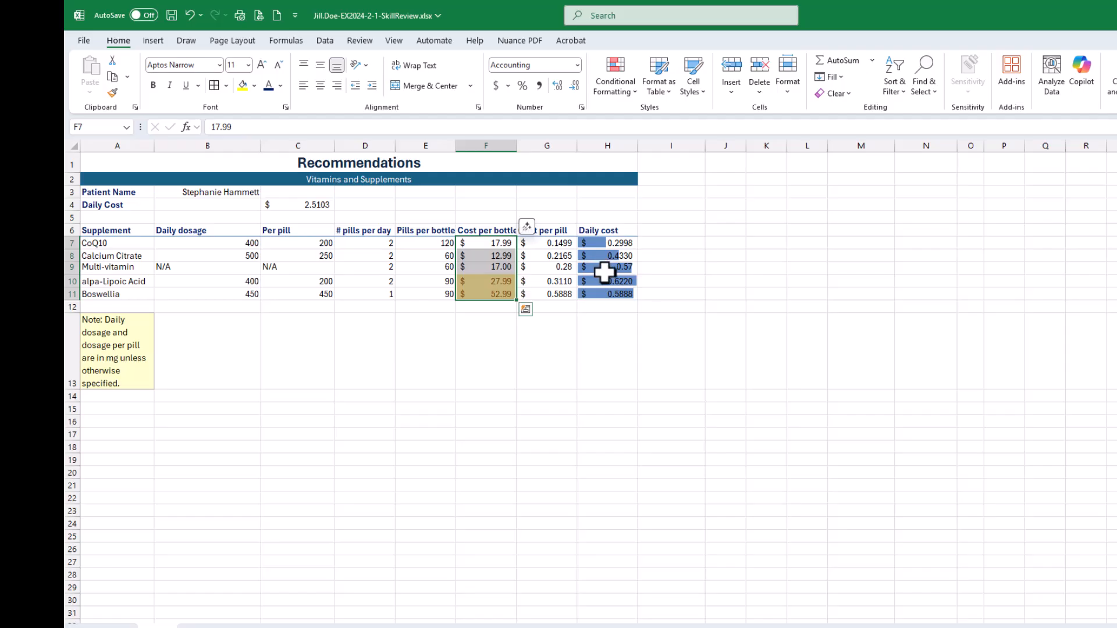
- Open the Conditional Formatting Rules Manager again and show the formatting rules for This Worksheet
click(623, 89)
click(631, 284)
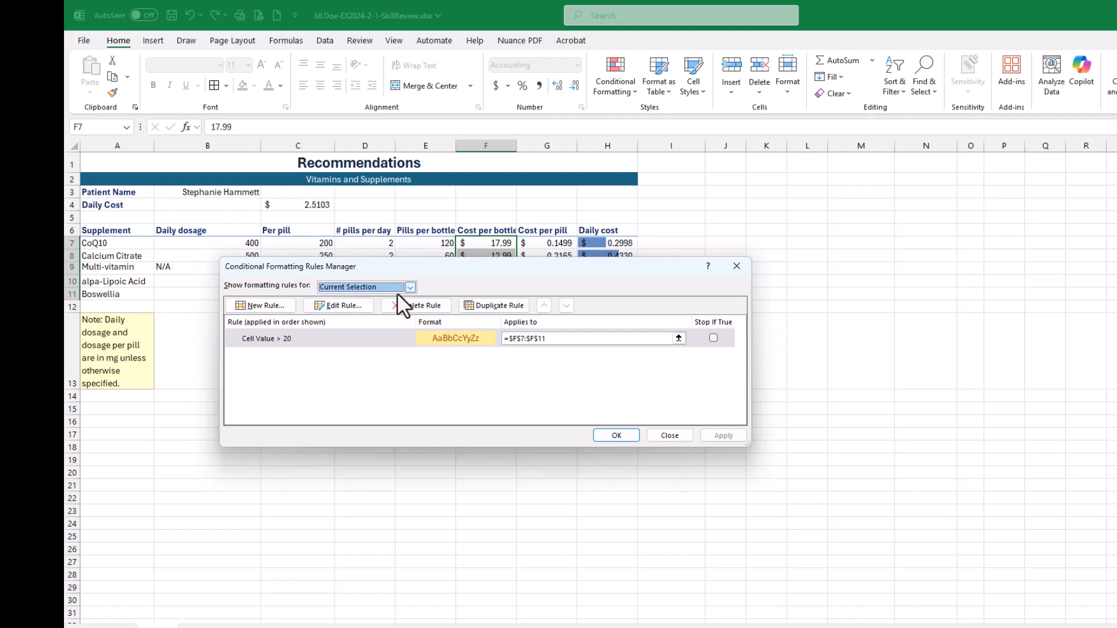
click(410, 287)
click(396, 309)
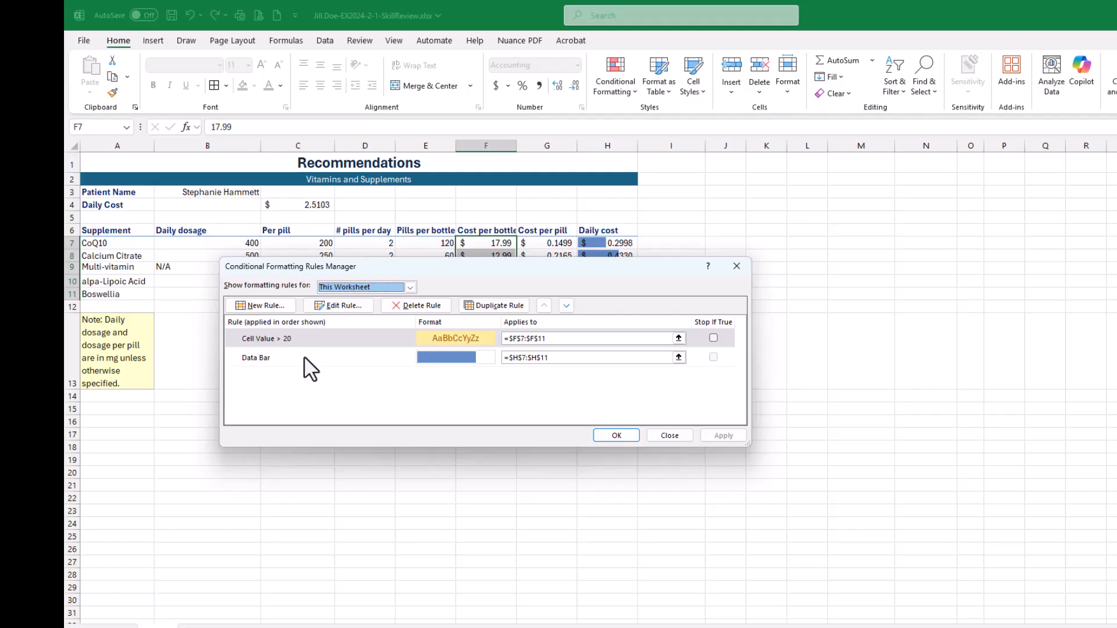
- Close the rules manager and mark all three sub-steps of step 16 as done on the SIMnet assignment page
click(620, 436)
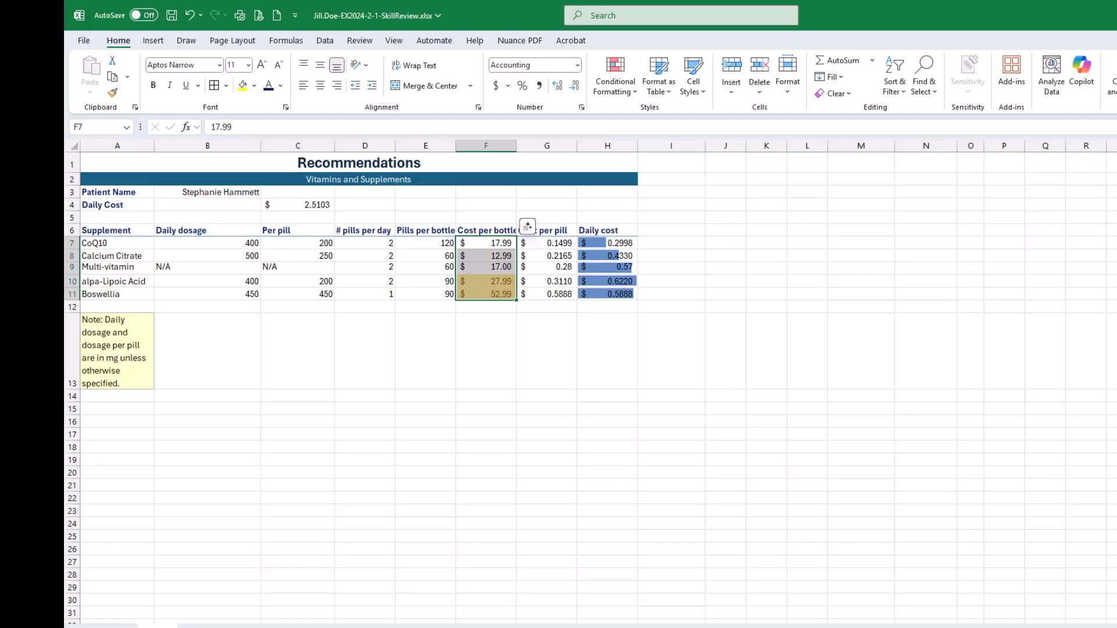
drag(1116, 146, 859, 100)
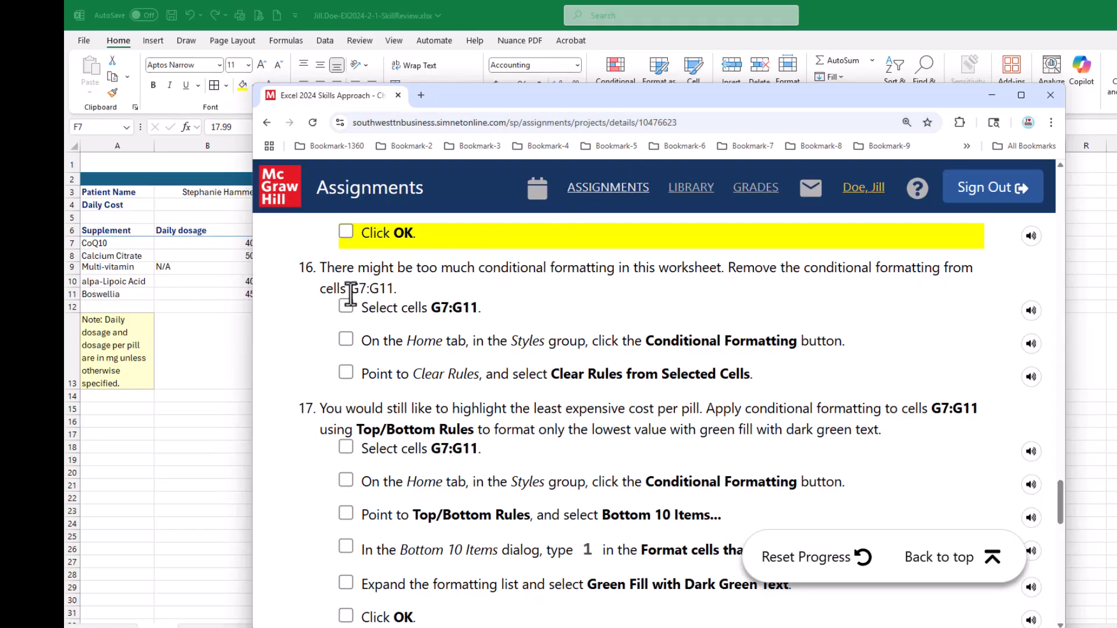
click(345, 307)
click(345, 339)
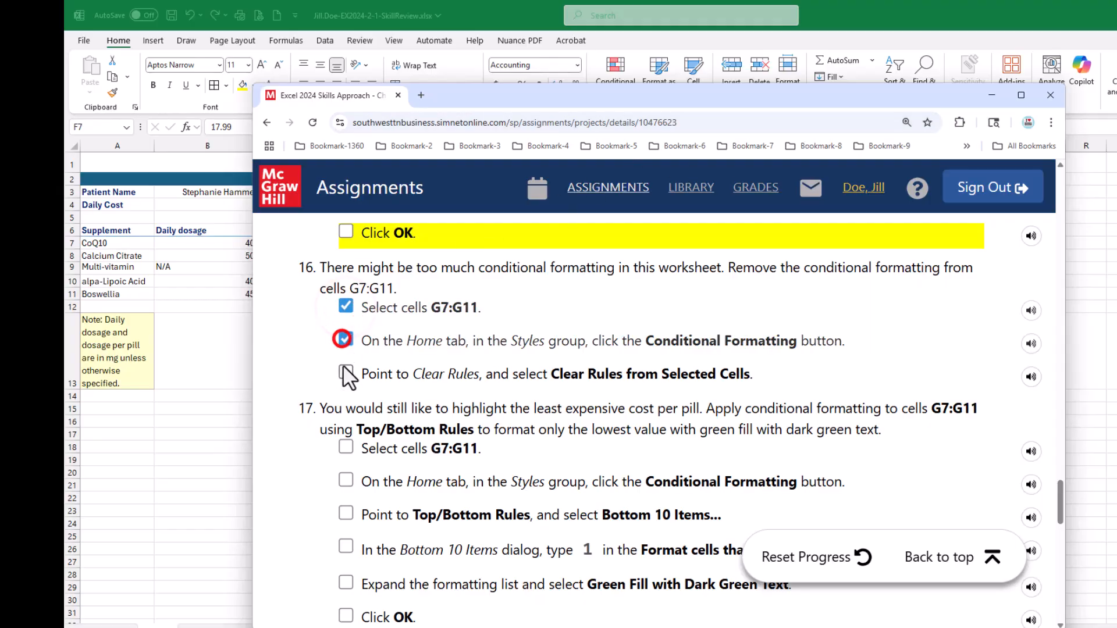
click(345, 372)
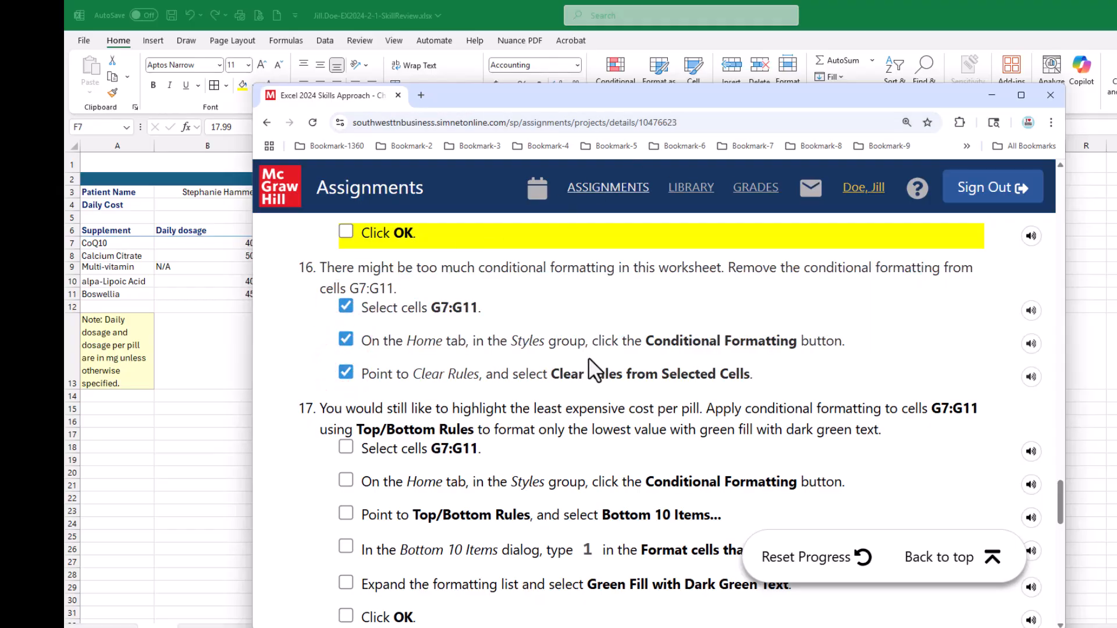
scroll(588, 357, down, 2)
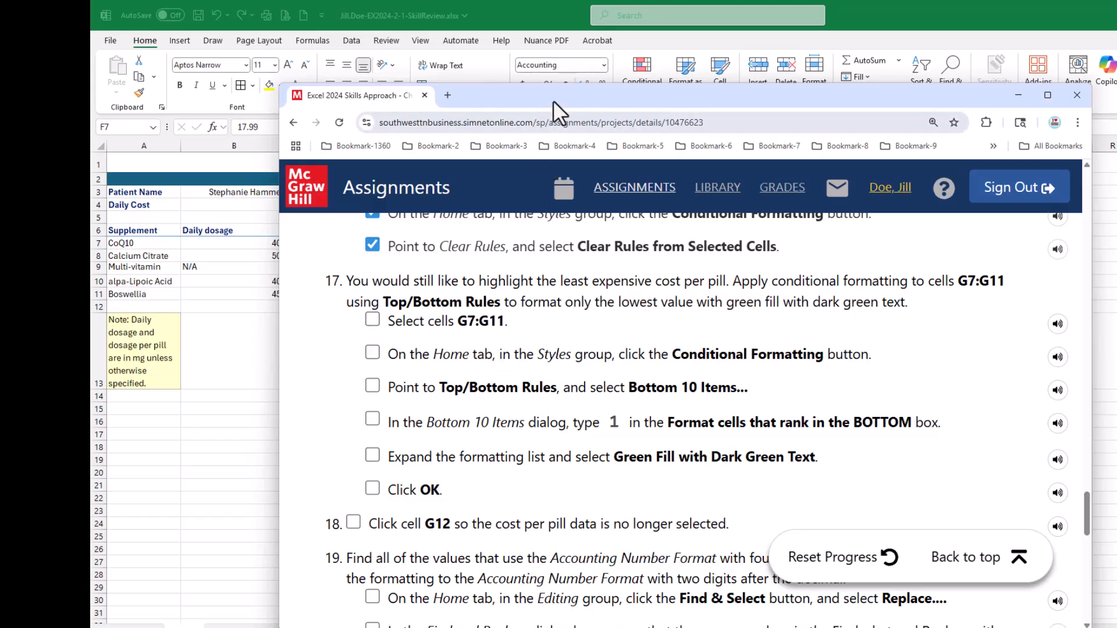
drag(552, 103, 1116, 169)
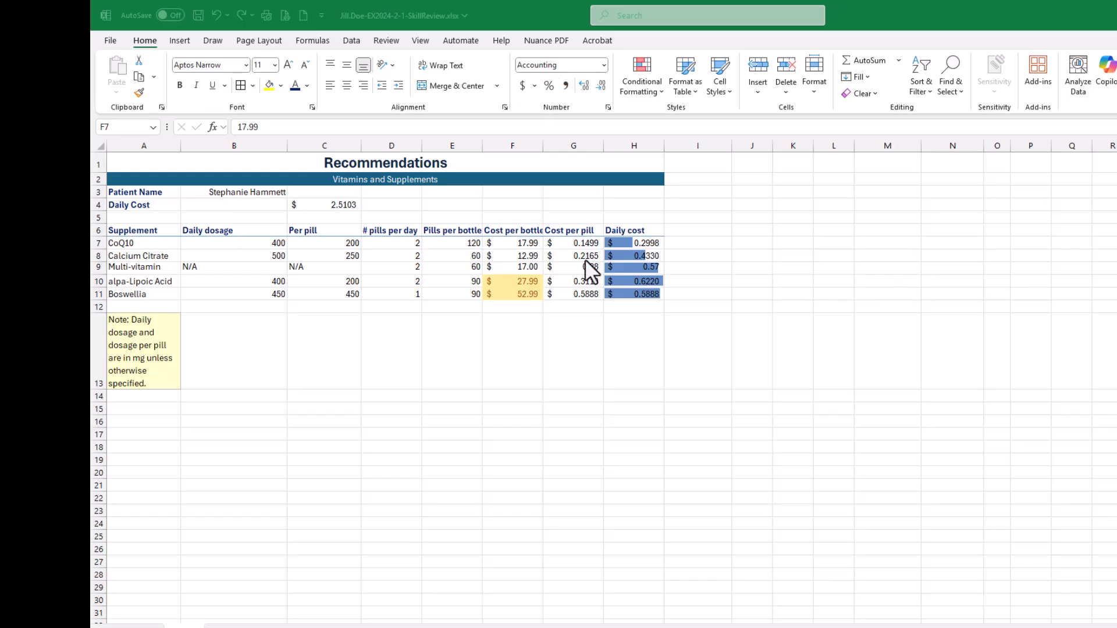
- Start a Bottom 10 Items conditional formatting rule on cost per pill cells G7:G11, limited to the 1 lowest value
click(569, 249)
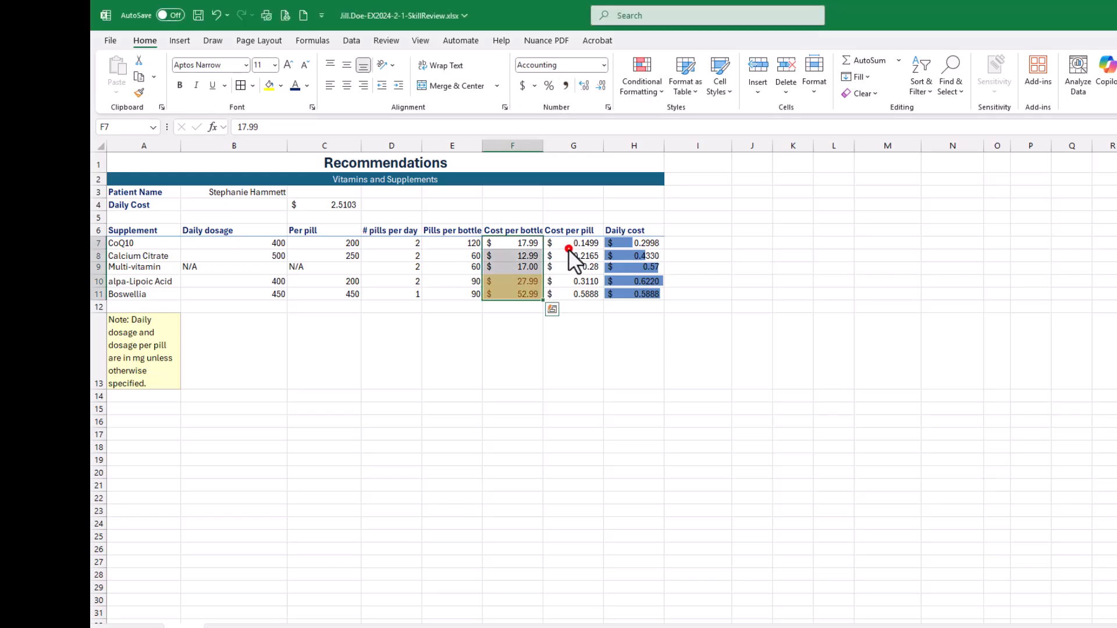
drag(577, 244, 580, 299)
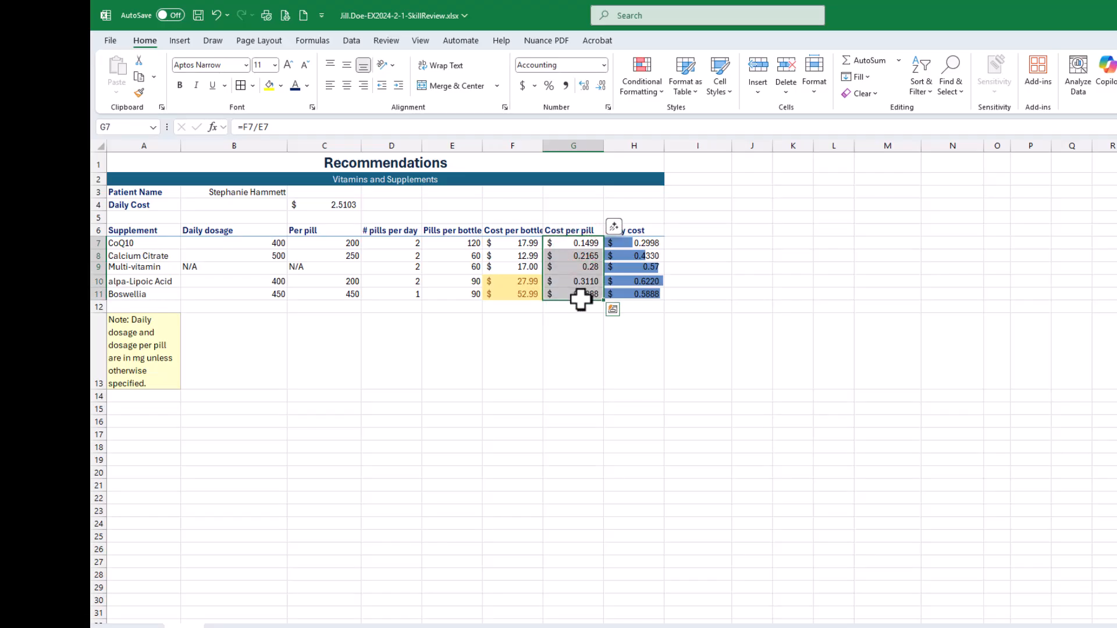
click(641, 92)
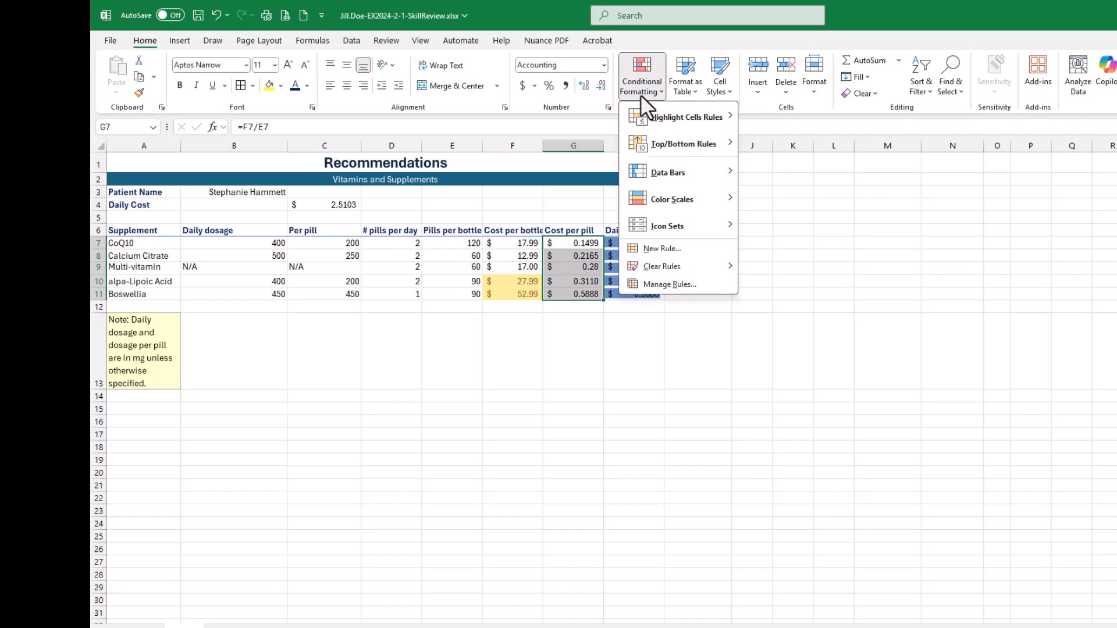
mouse_move(647, 147)
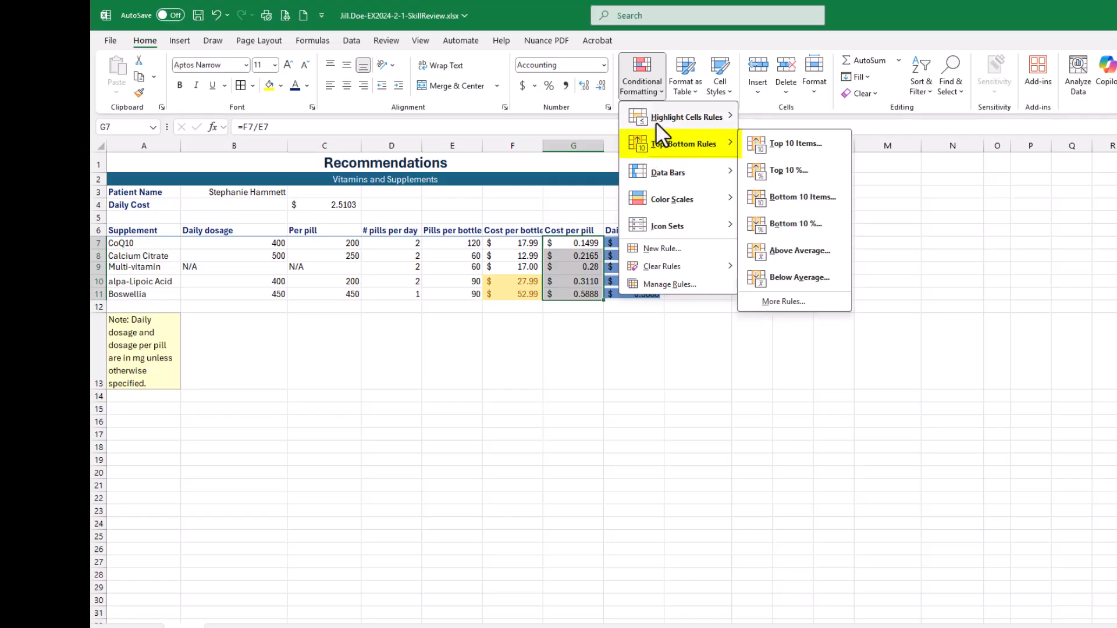
mouse_move(655, 121)
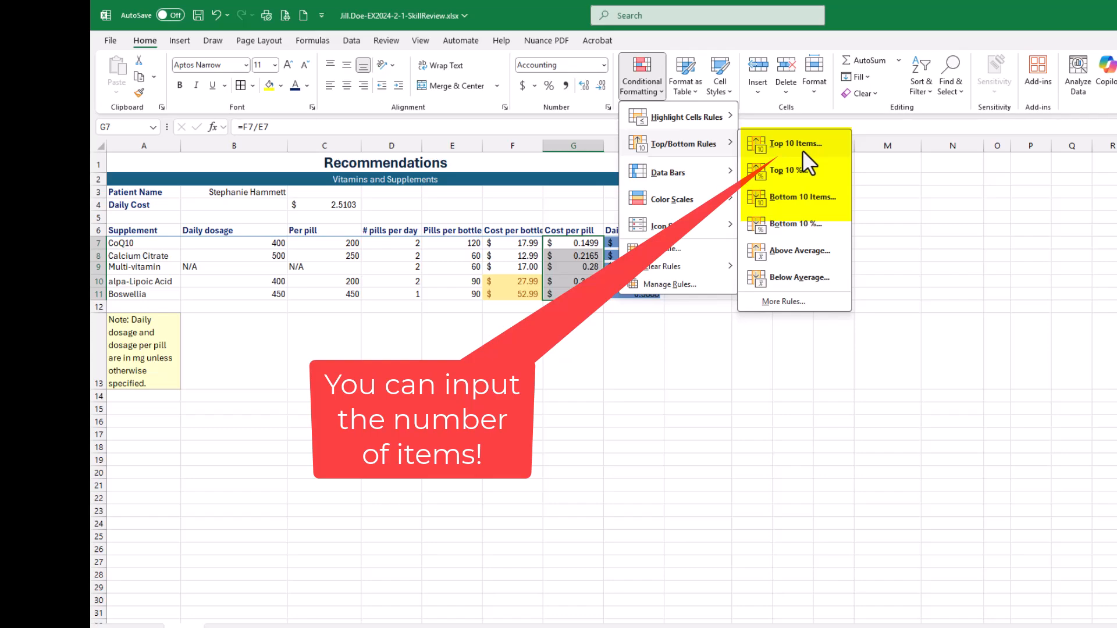
click(811, 197)
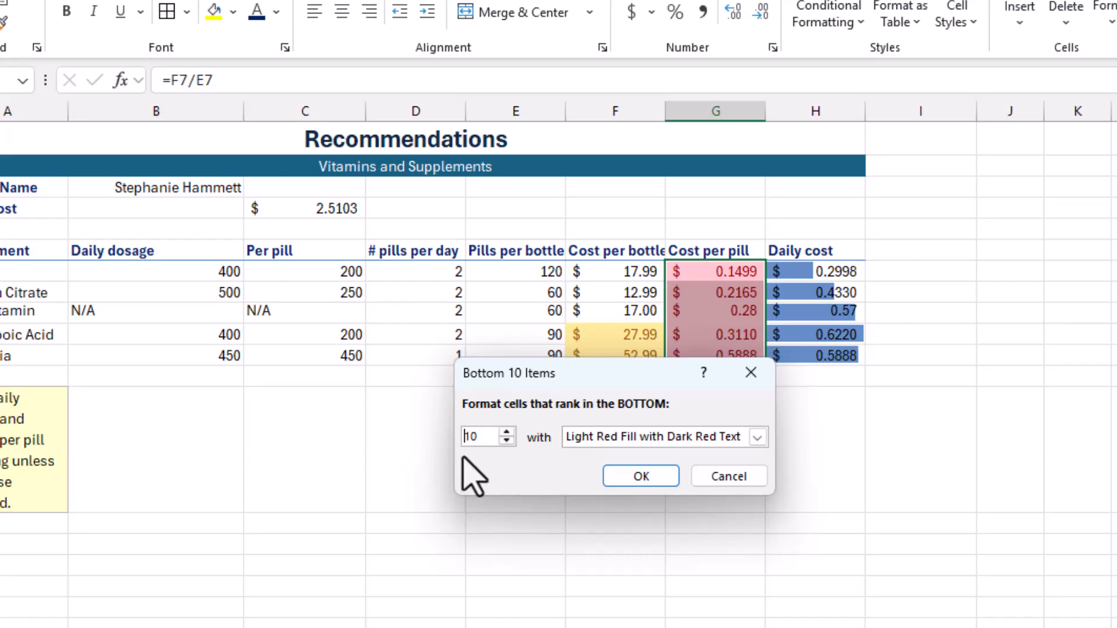
click(484, 437)
click(479, 437)
key(BackSpace)
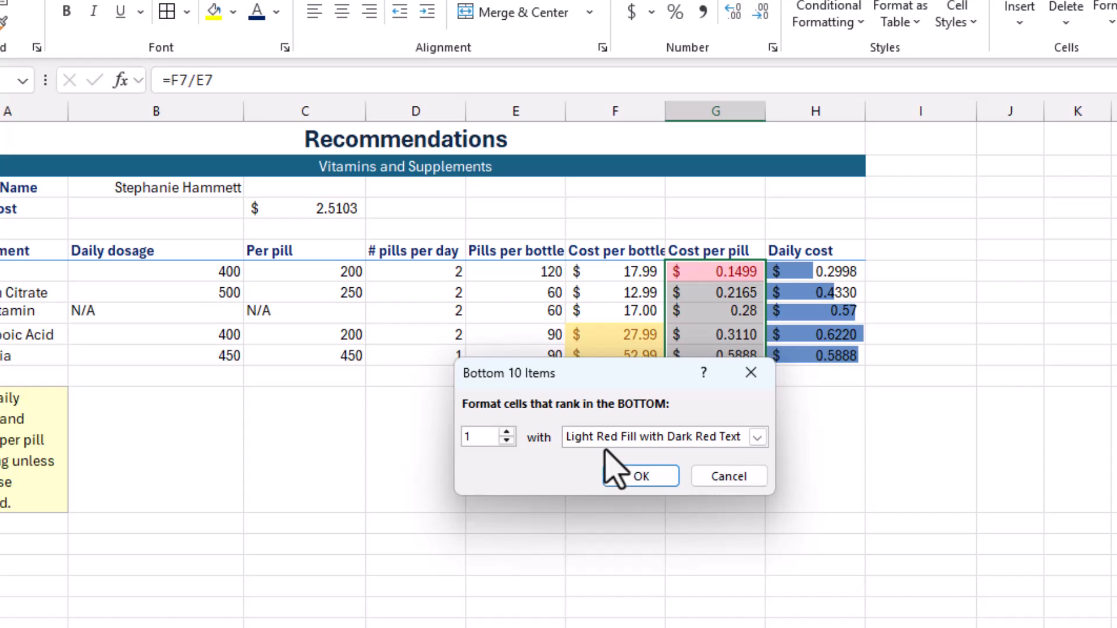
- Apply Green Fill with Dark Green Text as the rule's format and save the workbook
click(755, 437)
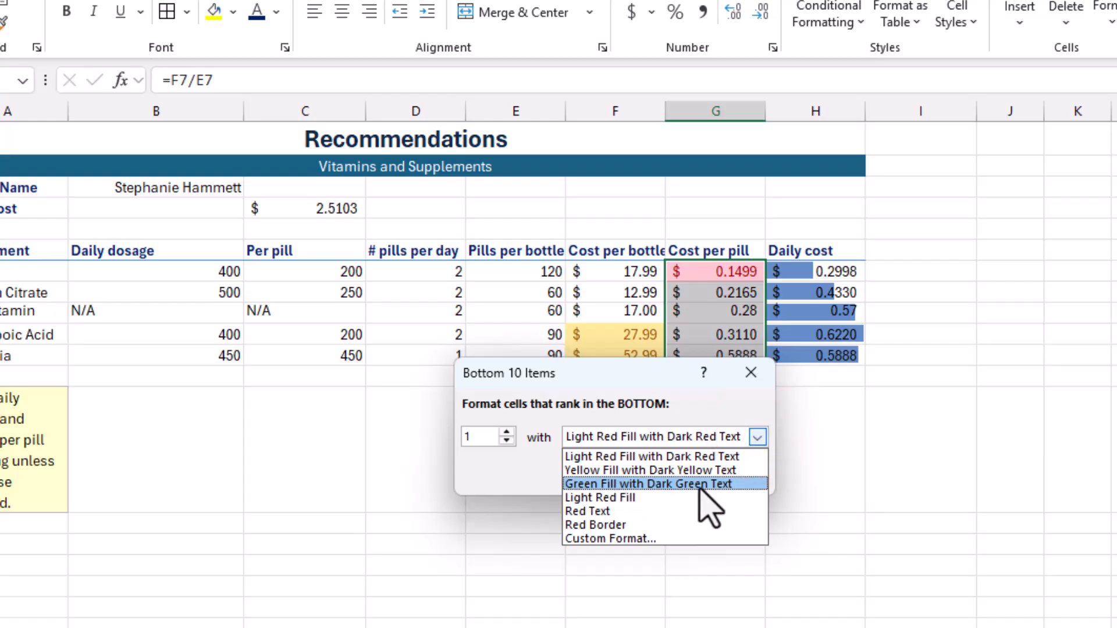
click(706, 484)
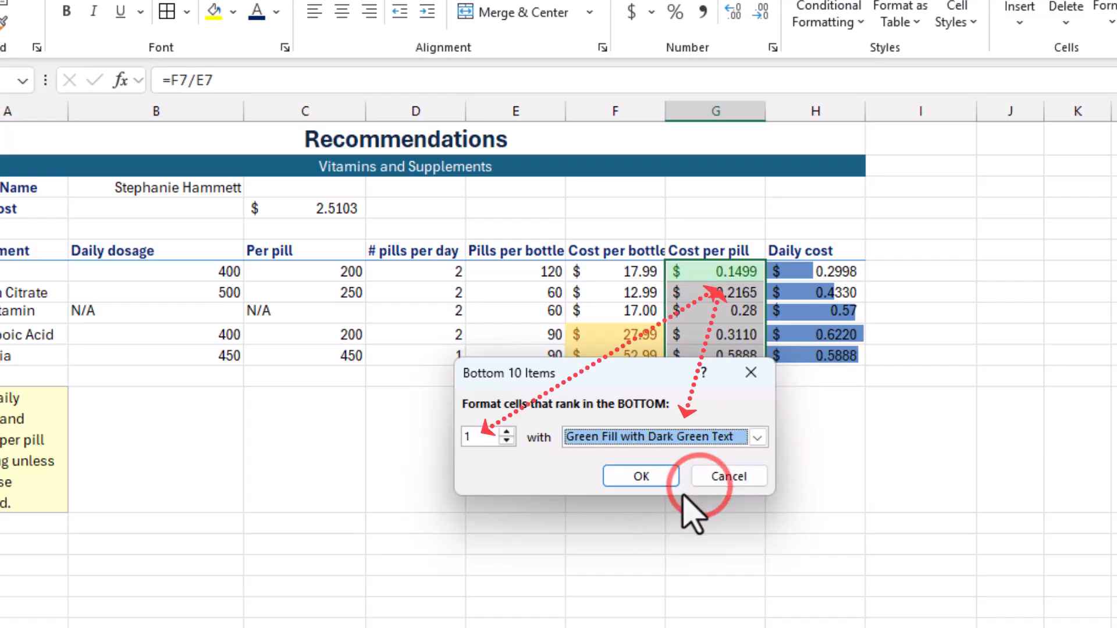
click(656, 479)
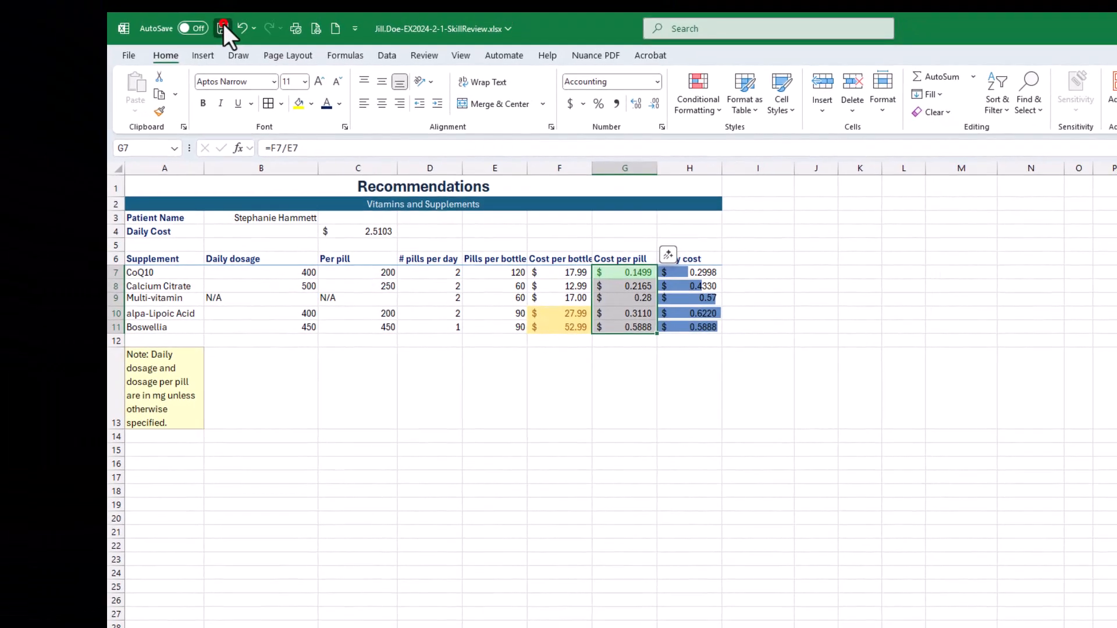
click(222, 28)
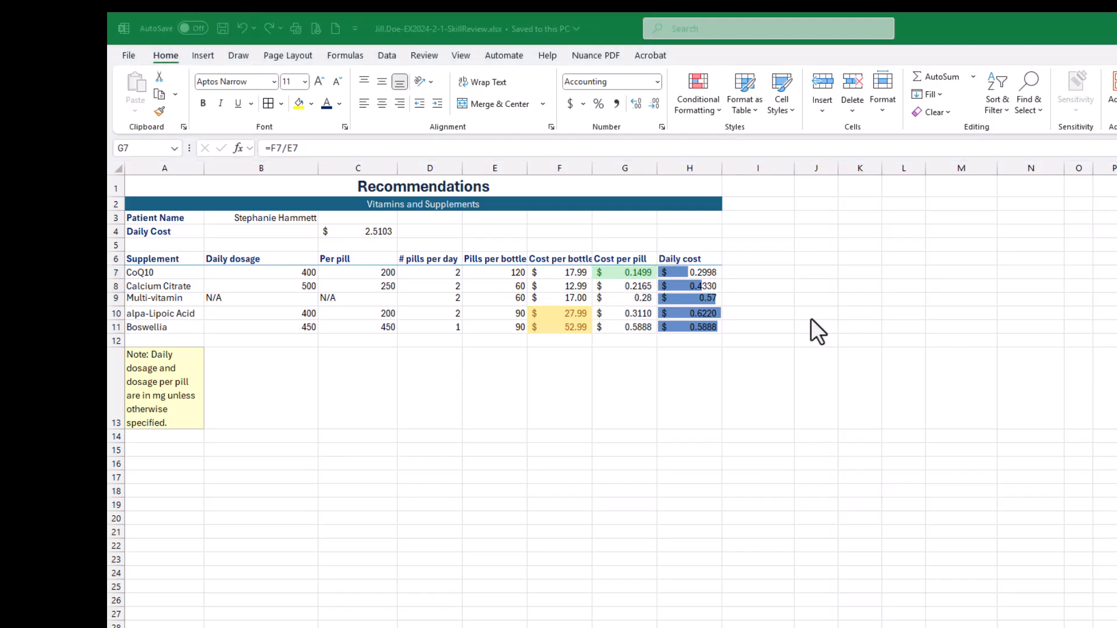
click(700, 111)
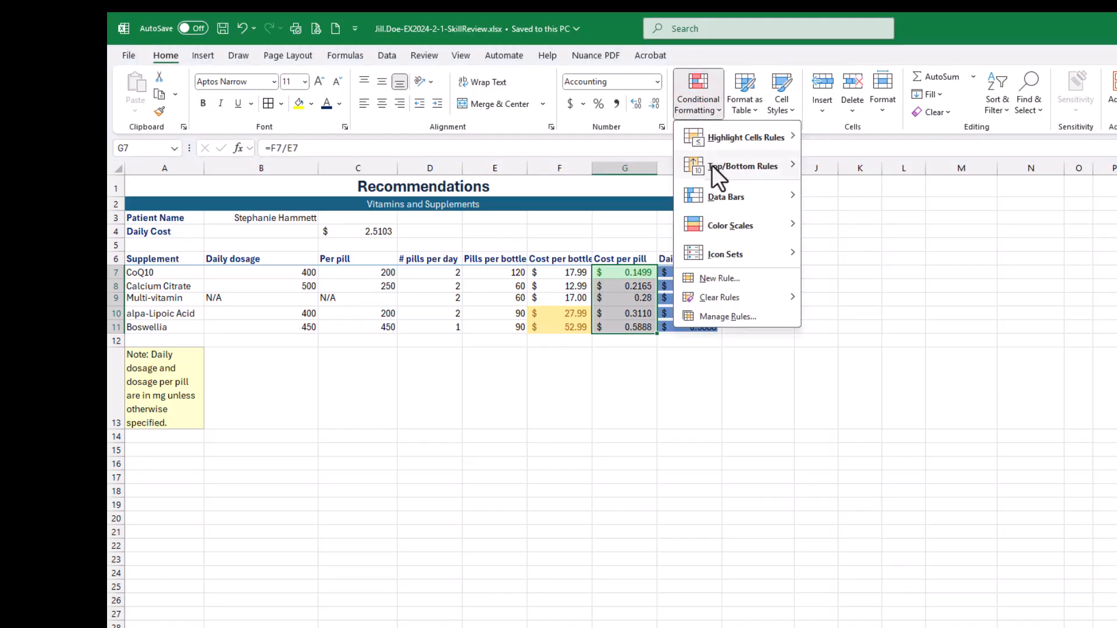
mouse_move(715, 173)
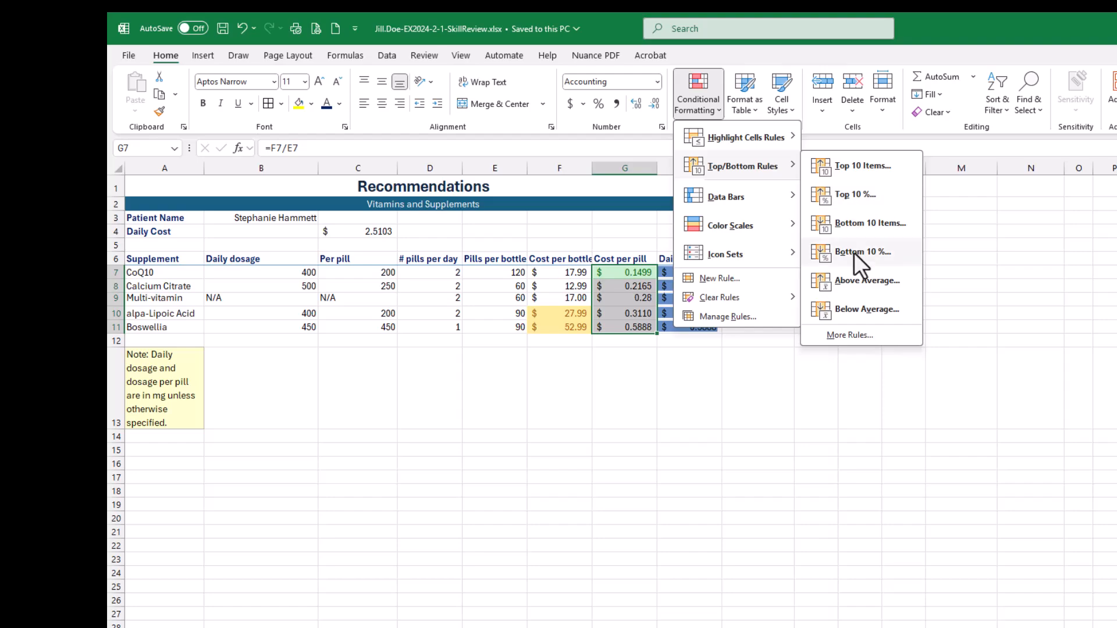
click(954, 28)
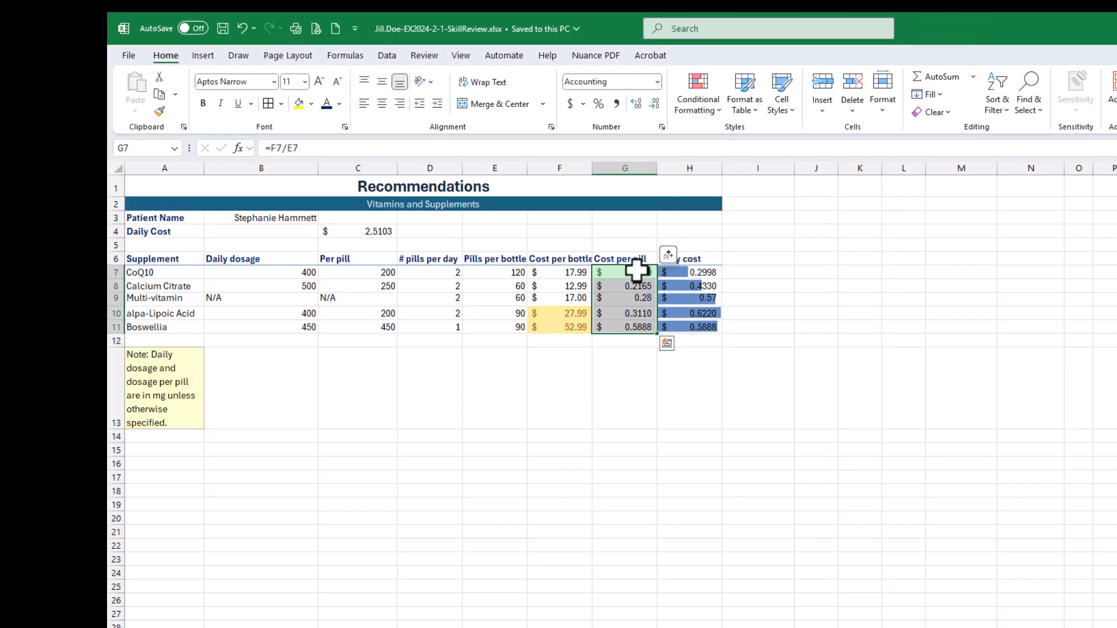
- Test the lowest-value highlight by entering 150 as CoQ10's cost per pill in G7, and undo the entry
click(640, 273)
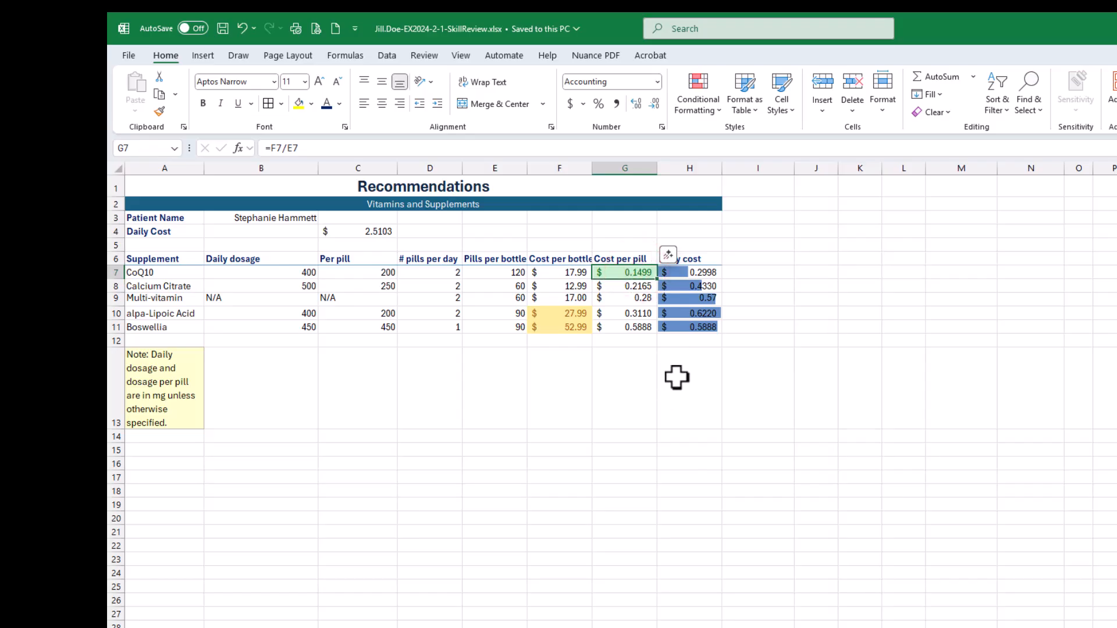
text(150)
key(Return)
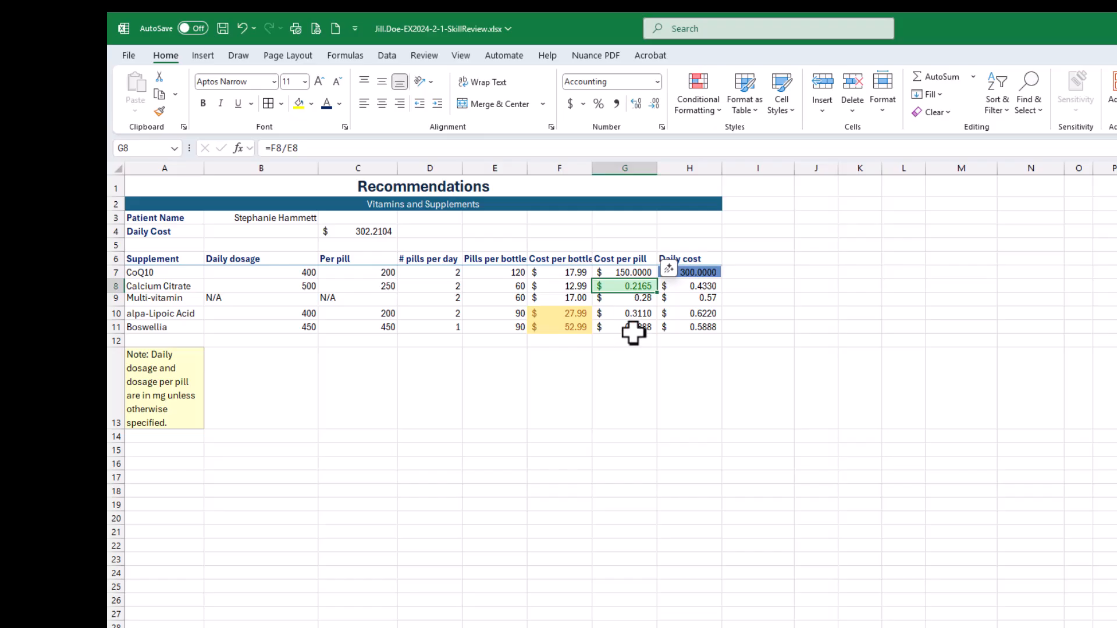
key(ctrl+z)
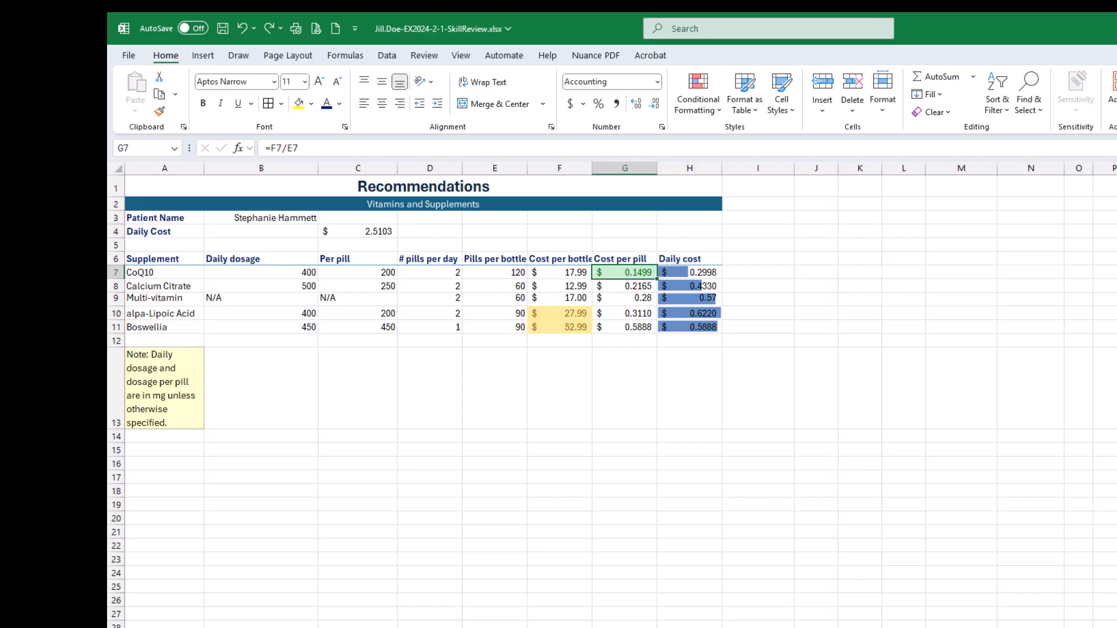
- Mark all six sub-steps of step 17 as done on the SIMnet assignment page and read steps 18 and 19
drag(1116, 181, 870, 85)
click(344, 322)
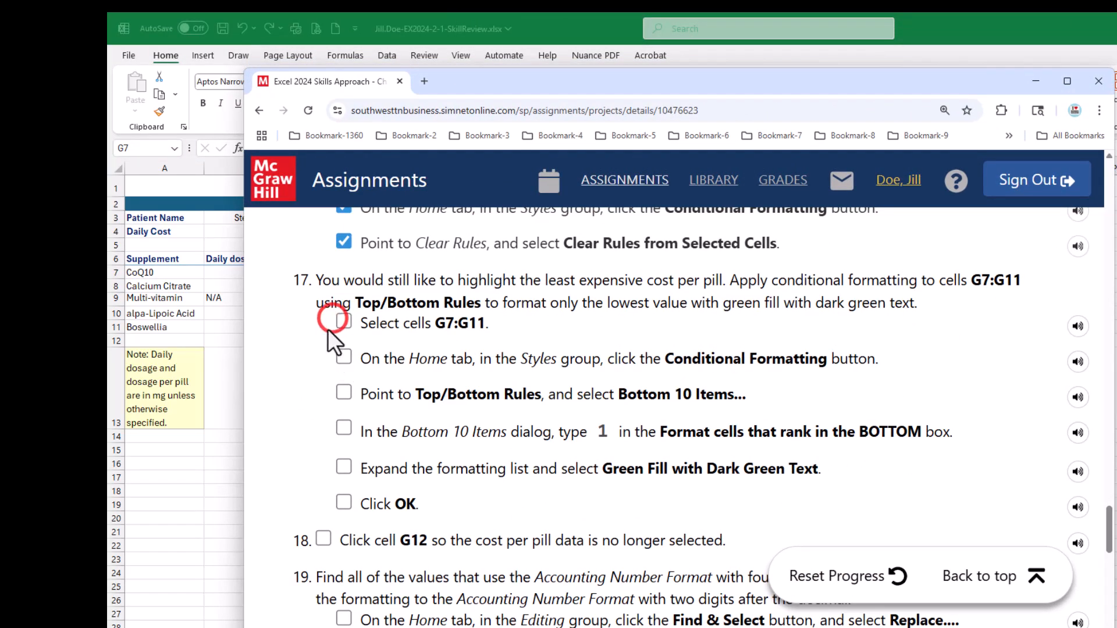
click(343, 357)
click(344, 393)
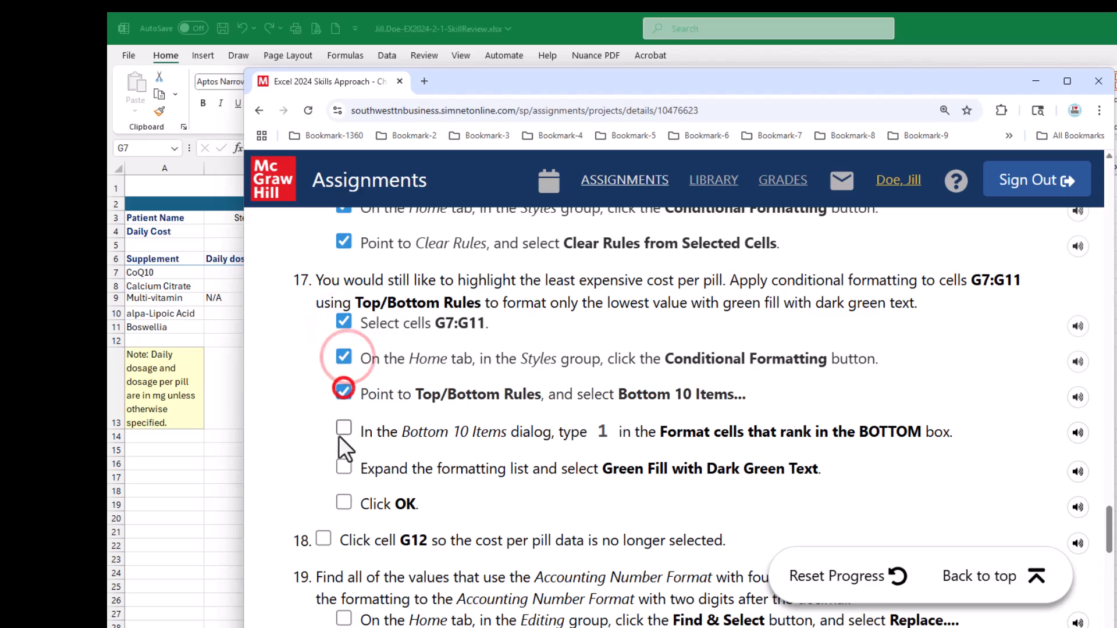
click(344, 428)
click(344, 464)
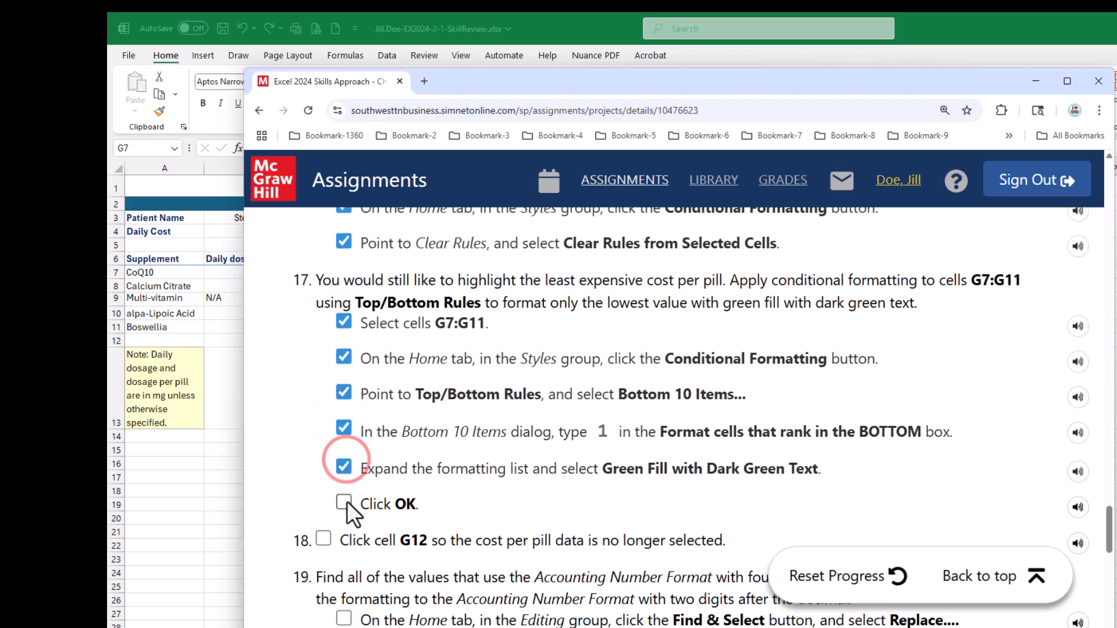
click(344, 502)
scroll(530, 445, down, 3)
scroll(533, 453, down, 2)
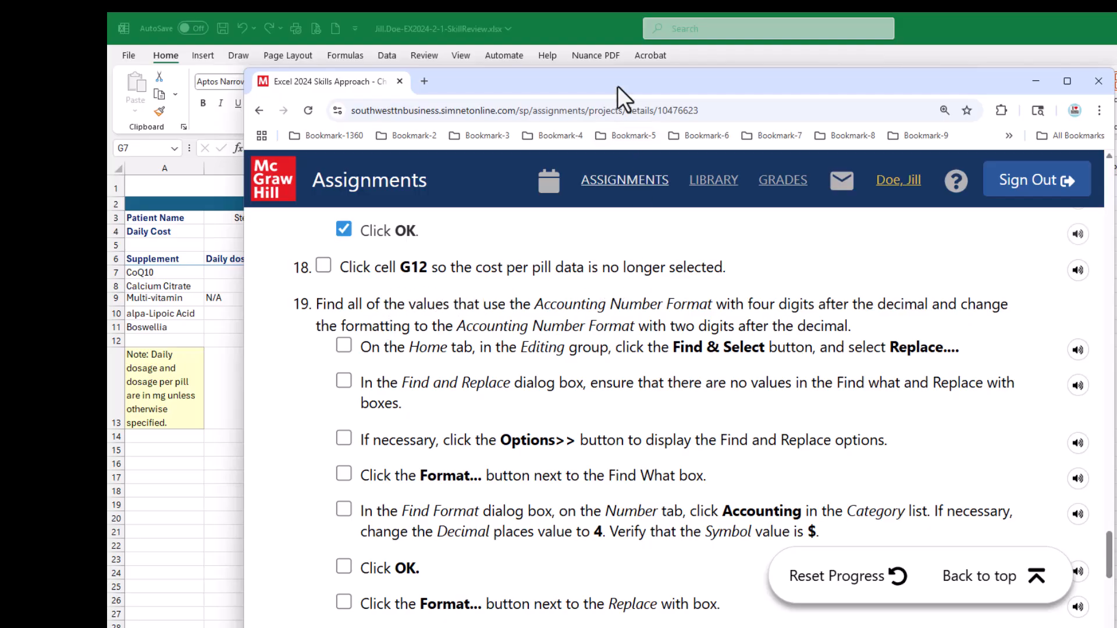
mouse_move(616, 82)
mouse_down()
mouse_move(1116, 214)
mouse_move(1116, 233)
mouse_up()
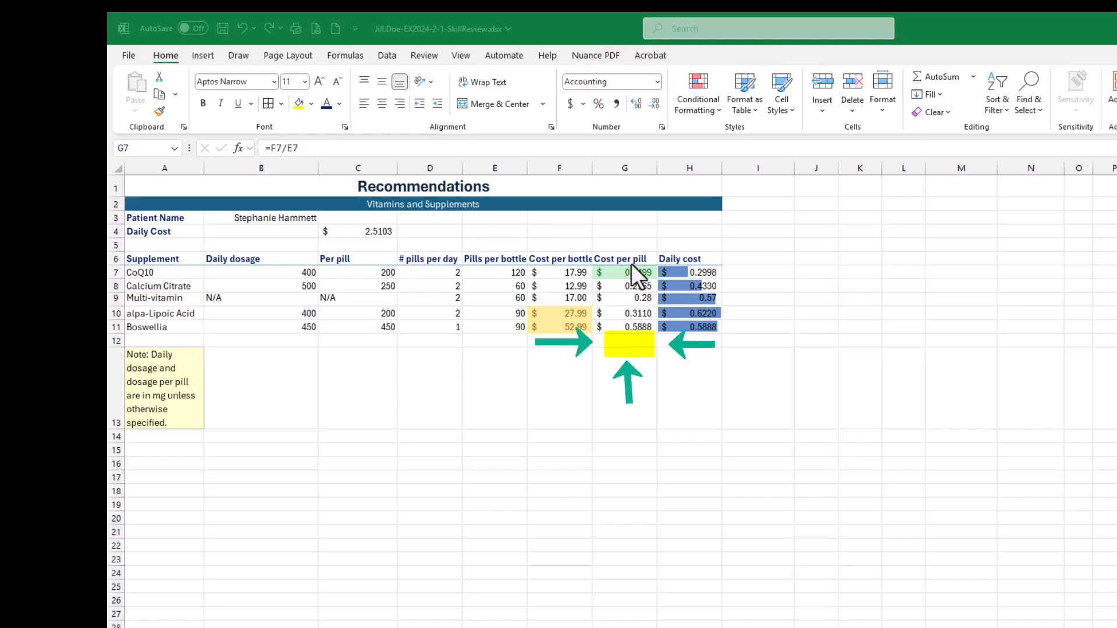
- Select the empty cell G12 below the cost per pill data and save the workbook
click(681, 327)
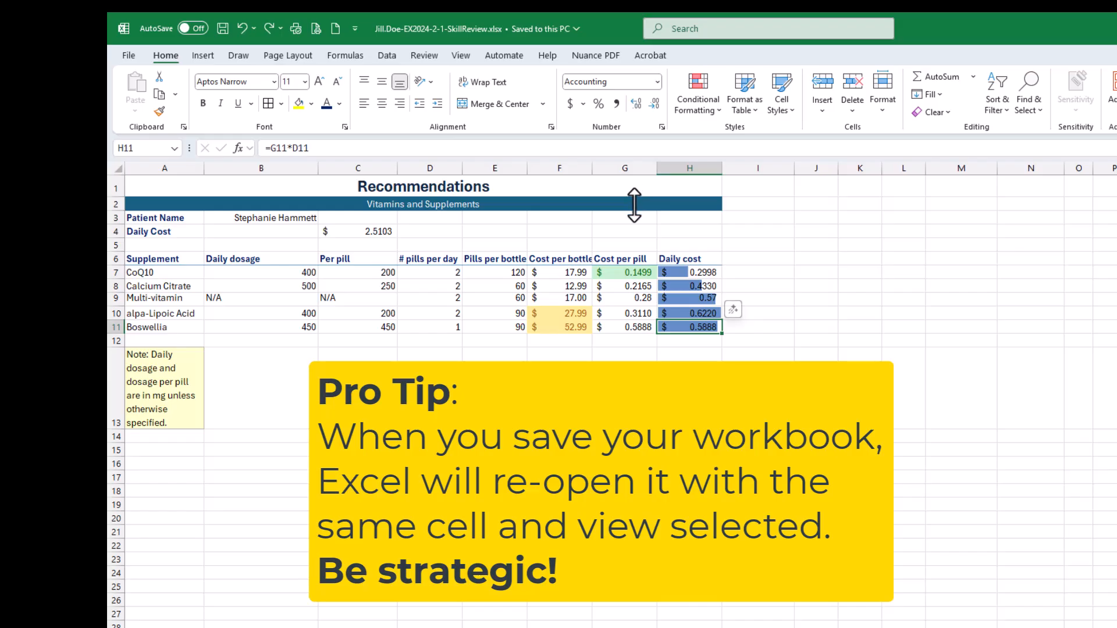
click(629, 327)
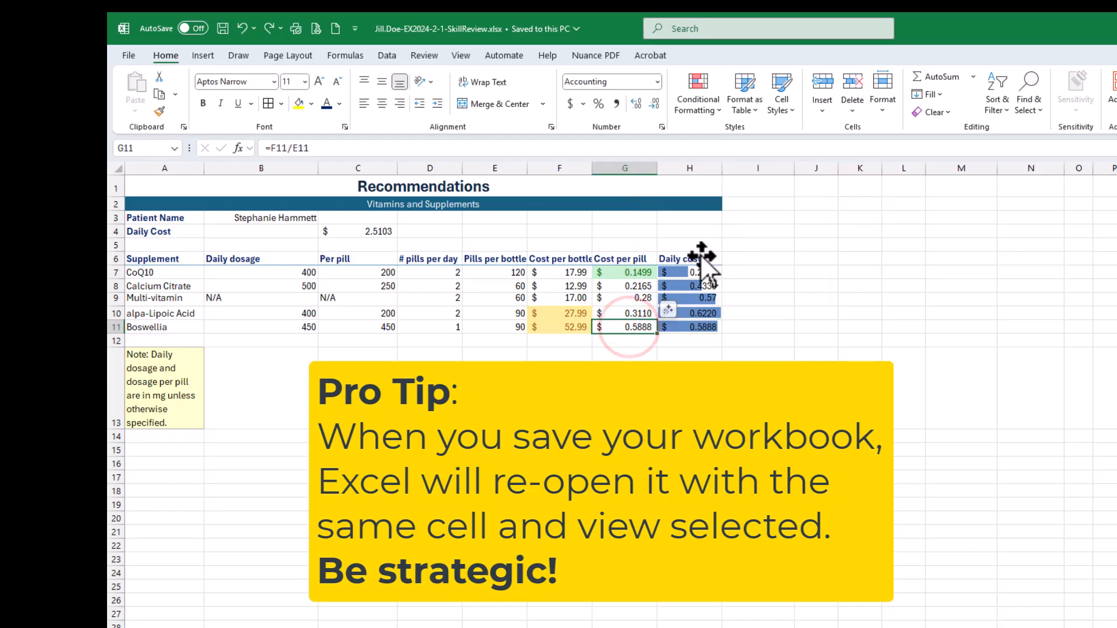
click(626, 342)
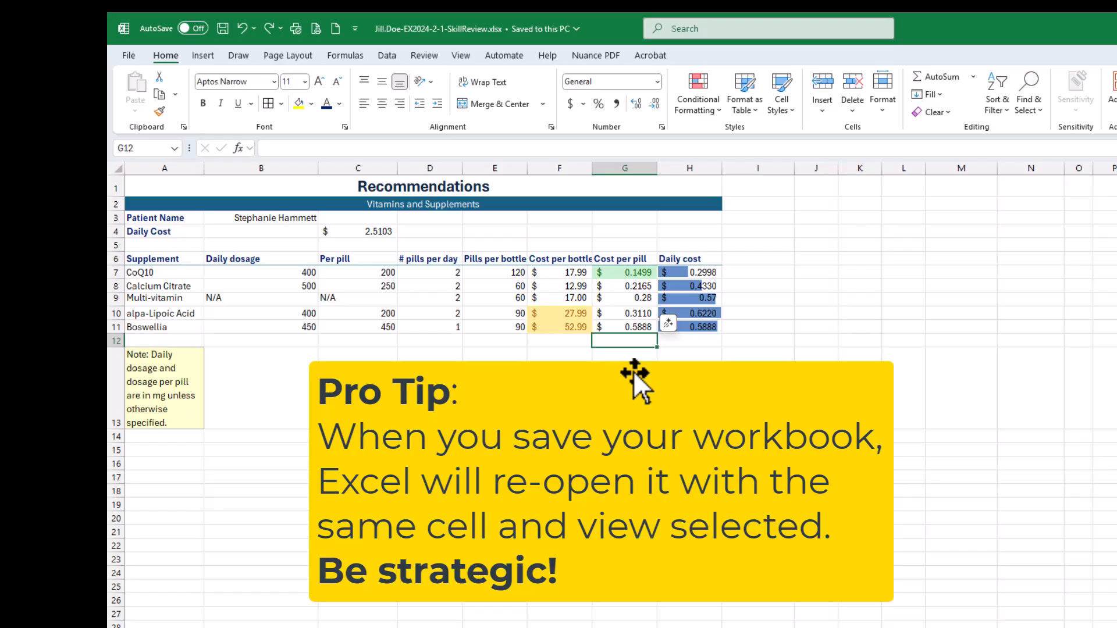
click(221, 30)
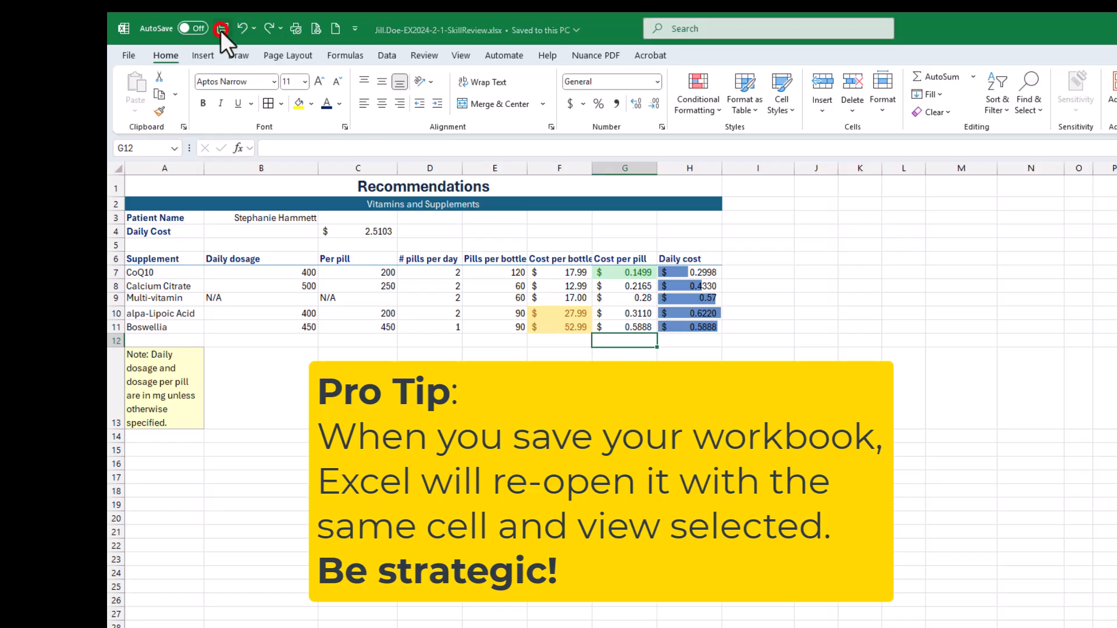
- Save the workbook with the sheet scrolled down to row 12, and close Excel
scroll(578, 378, down, 2)
scroll(584, 393, down, 2)
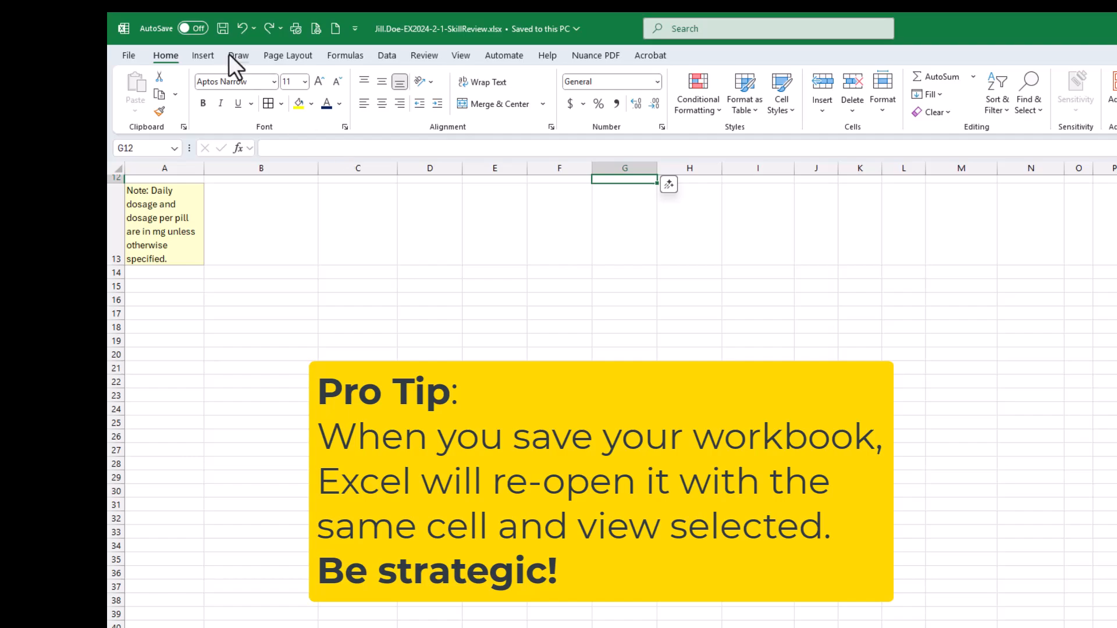
click(223, 29)
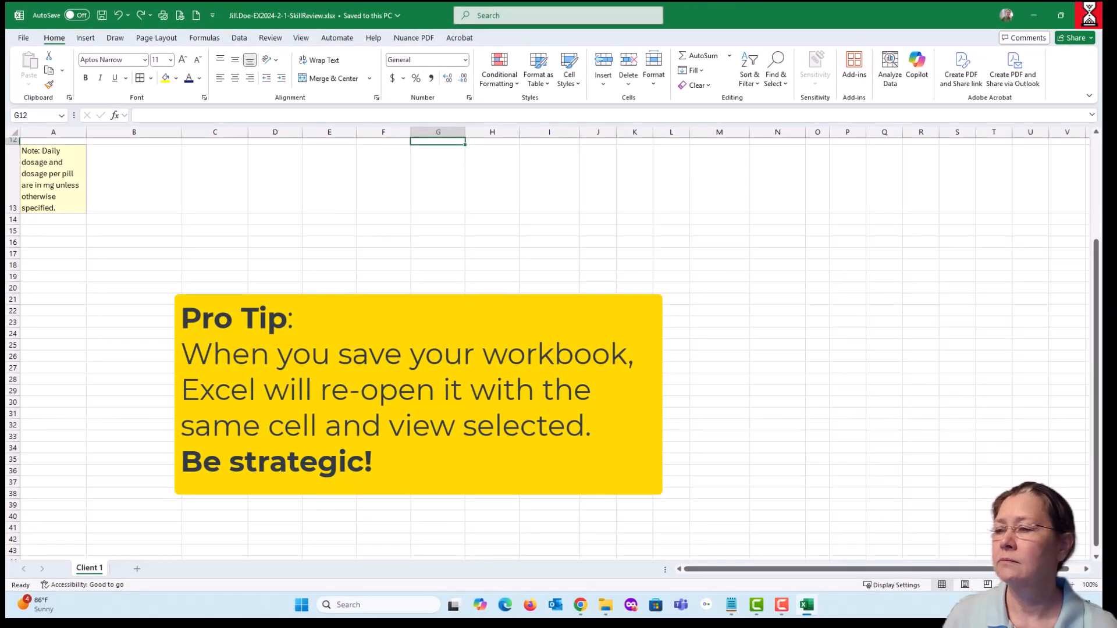
click(1088, 15)
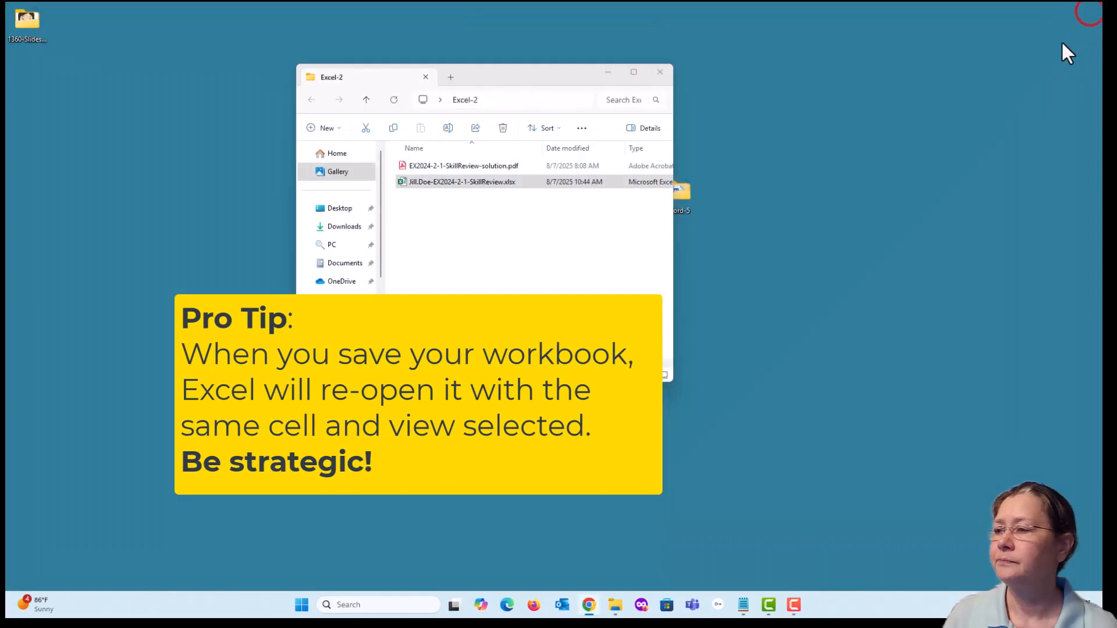
- Reopen the EX2024-2-1-SkillReview workbook, return the view to the top of the sheet, and save it with G12 selected
double_click(461, 183)
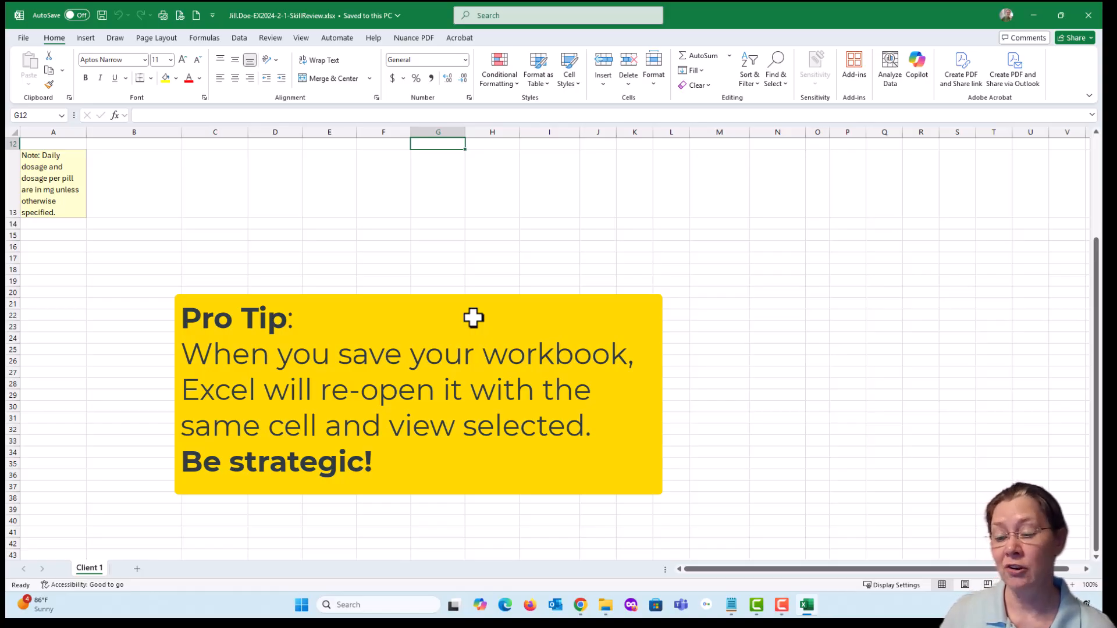
key(ctrl+Home)
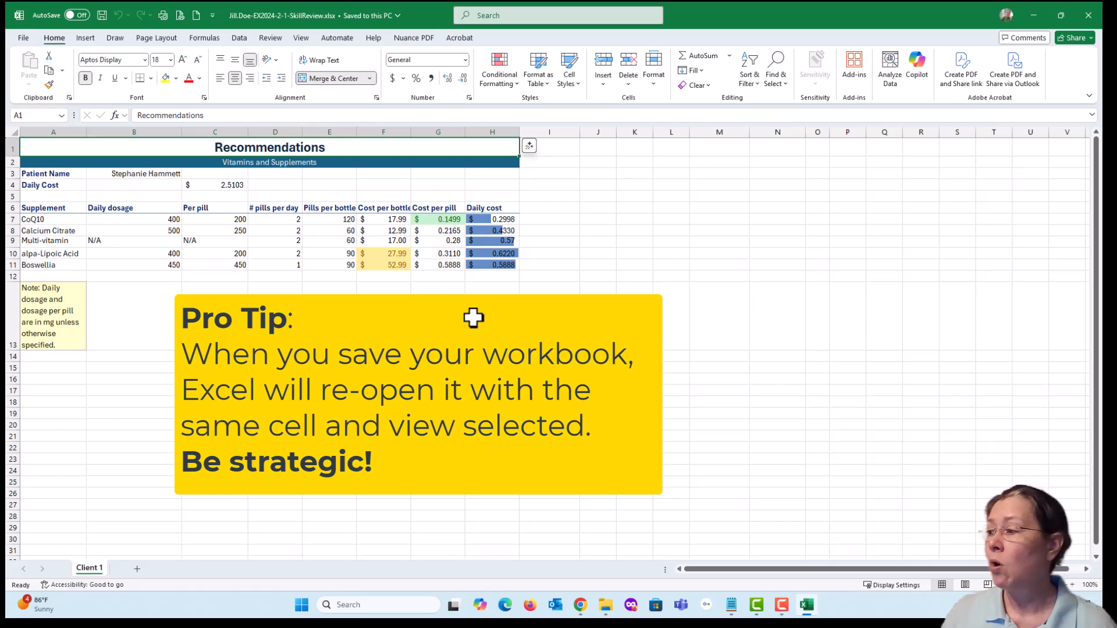
click(46, 305)
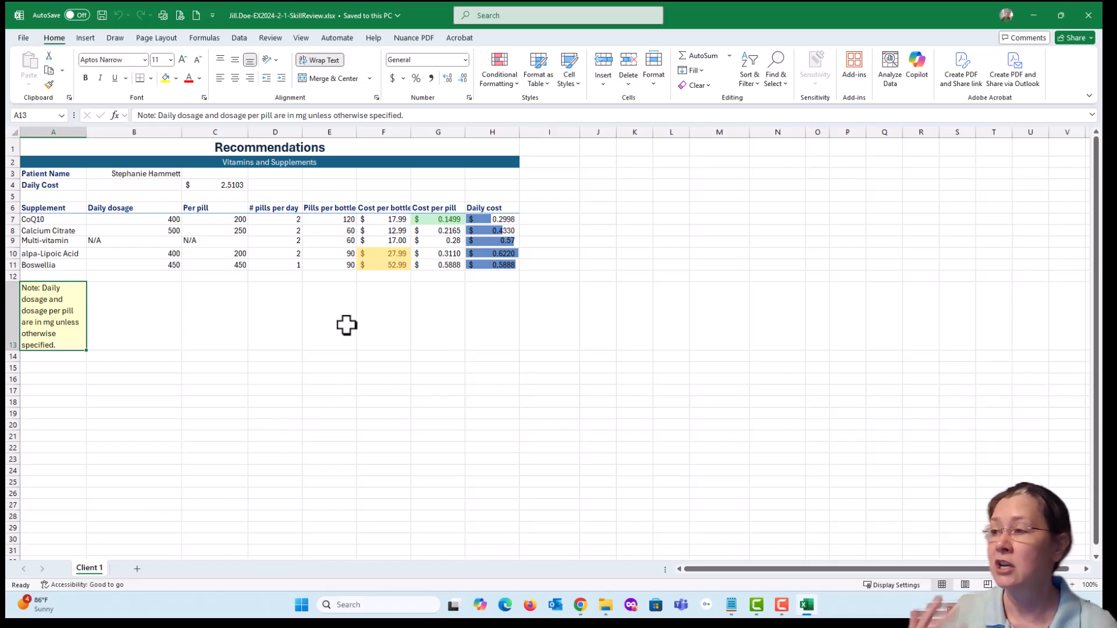
click(436, 278)
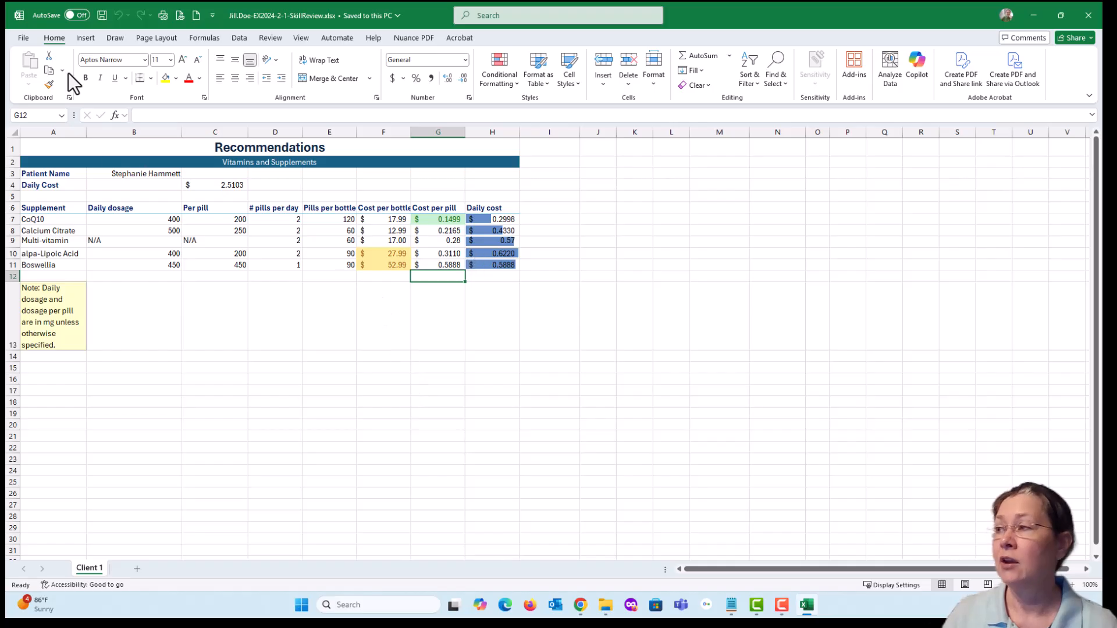
click(102, 15)
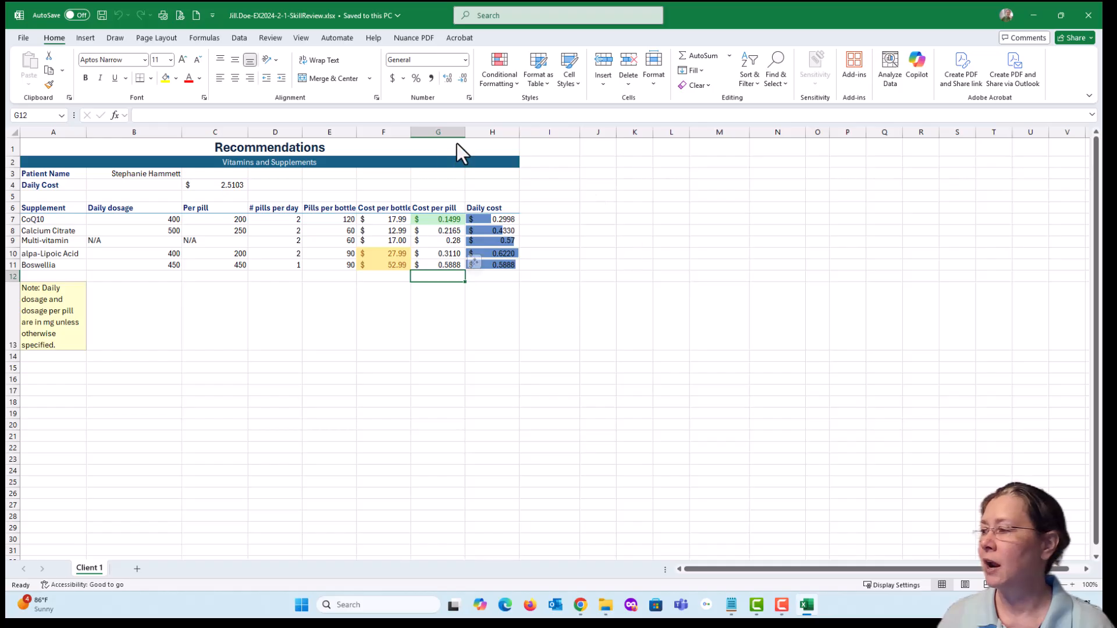
- Mark step 18 as done on the SIMnet assignment page and read the sub-steps of step 19
drag(1116, 174, 609, 50)
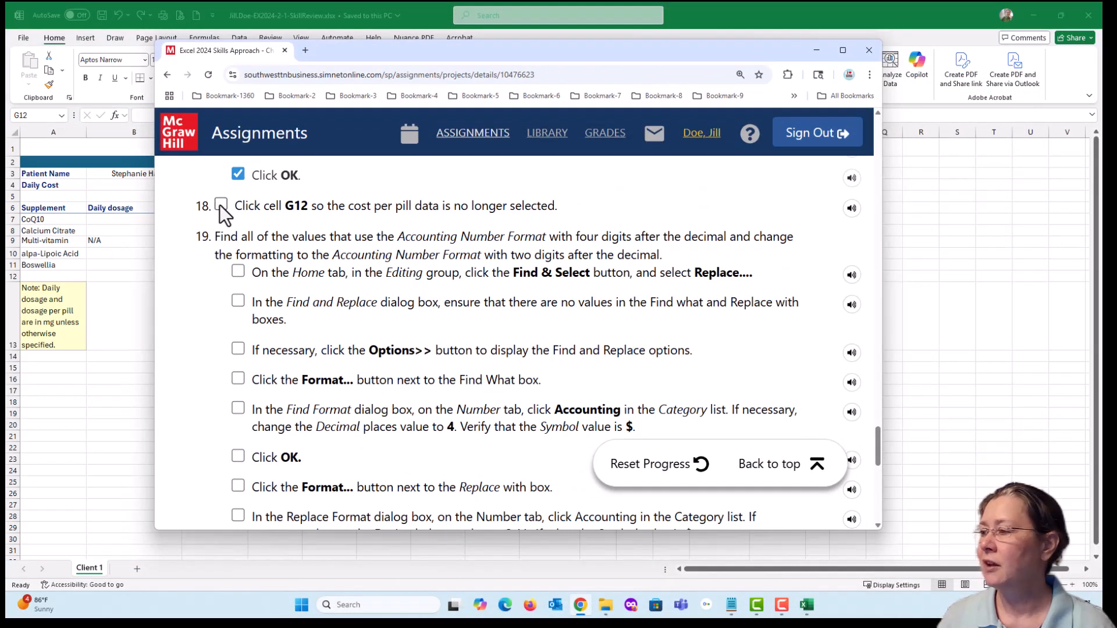
click(221, 204)
scroll(386, 293, down, 3)
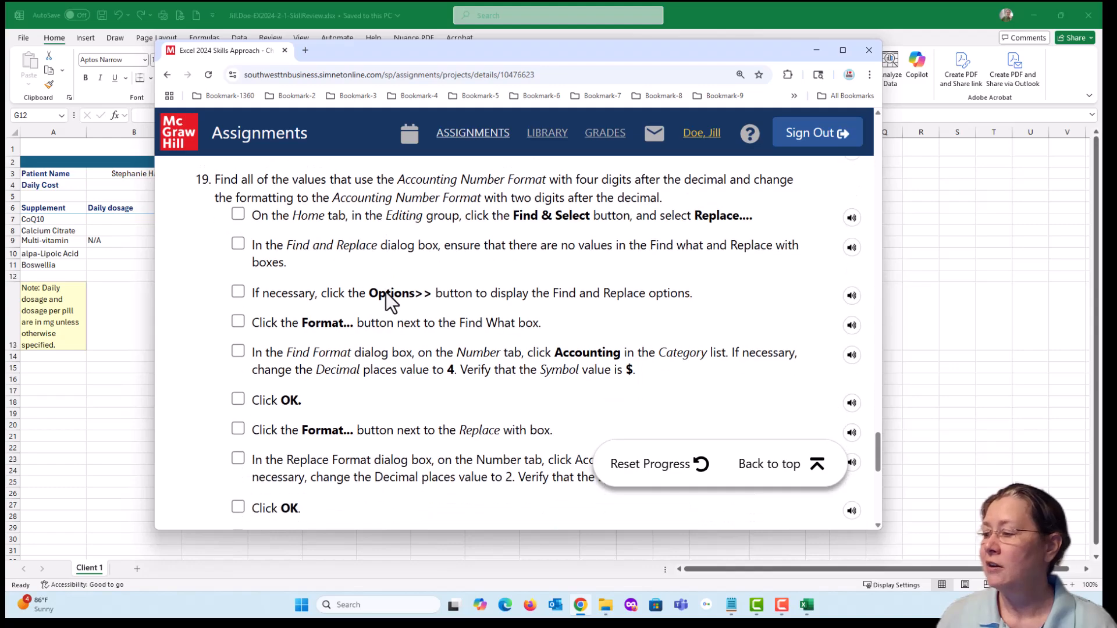
scroll(386, 294, down, 1)
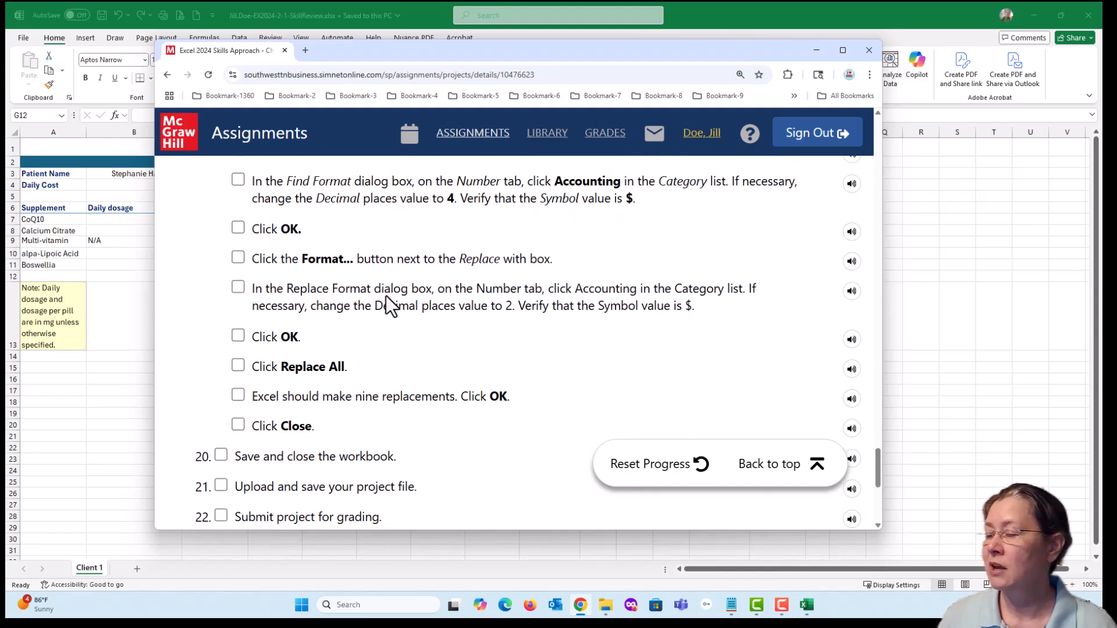
scroll(386, 296, up, 2)
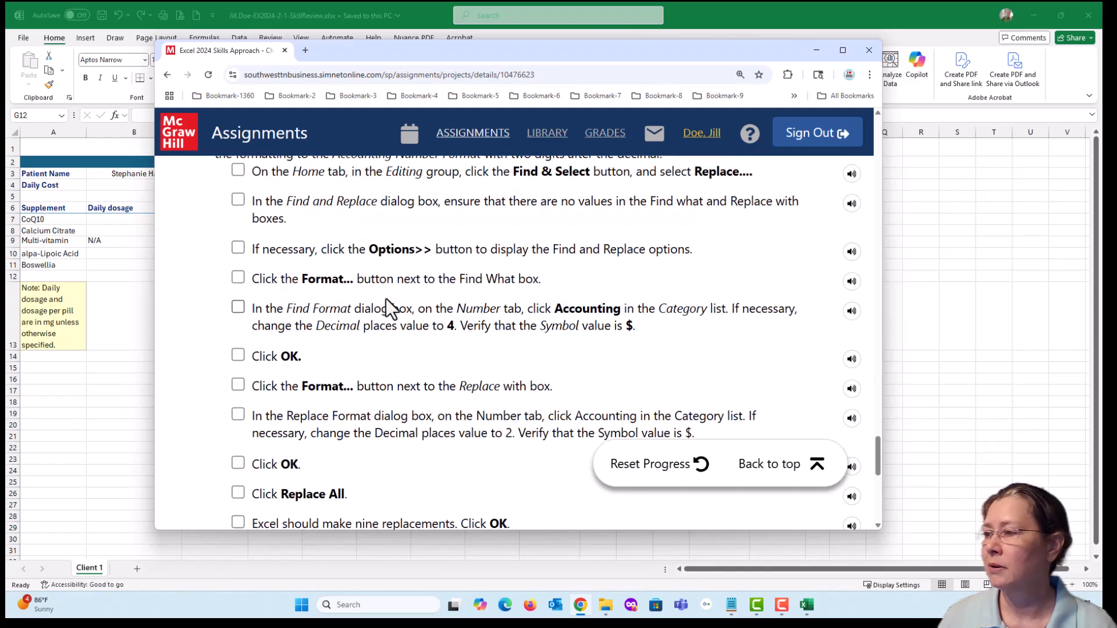
scroll(386, 298, up, 1)
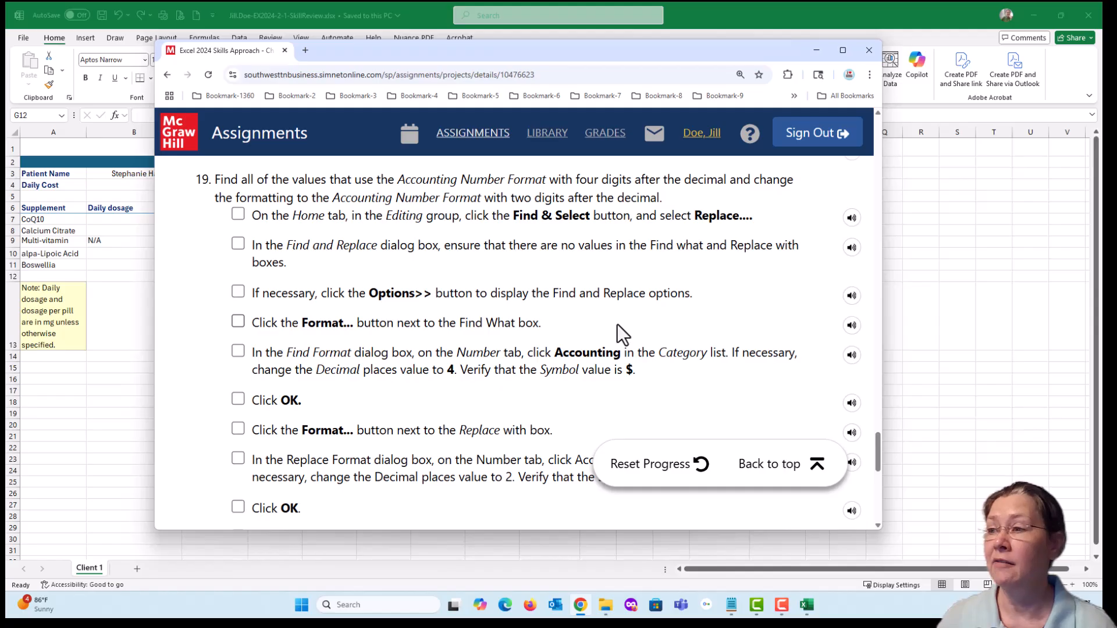
drag(515, 49, 674, 270)
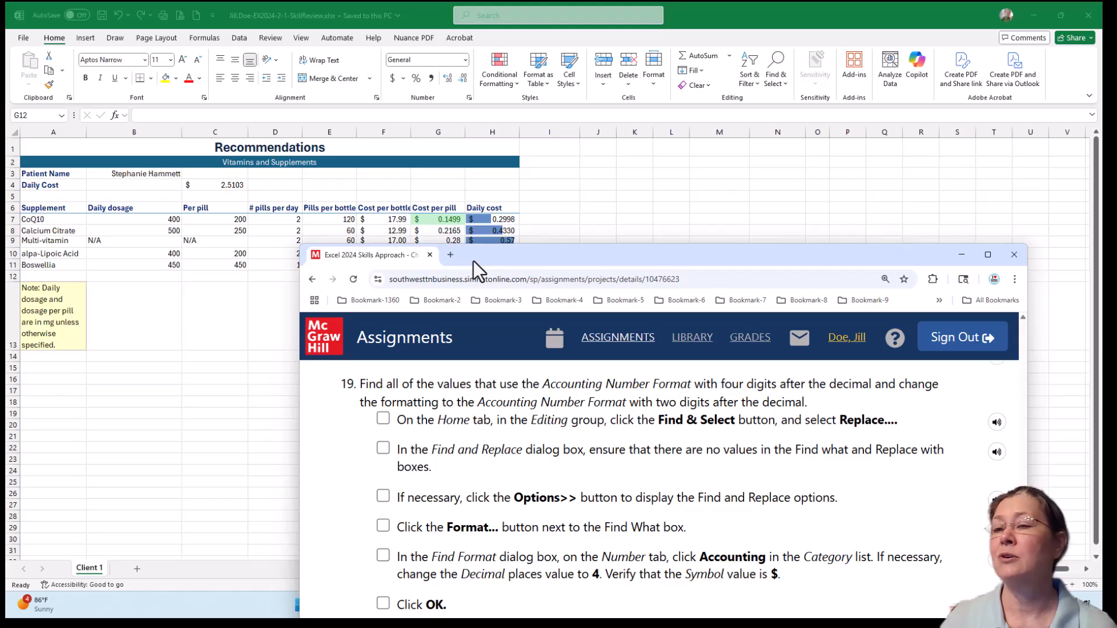
drag(531, 257, 417, 72)
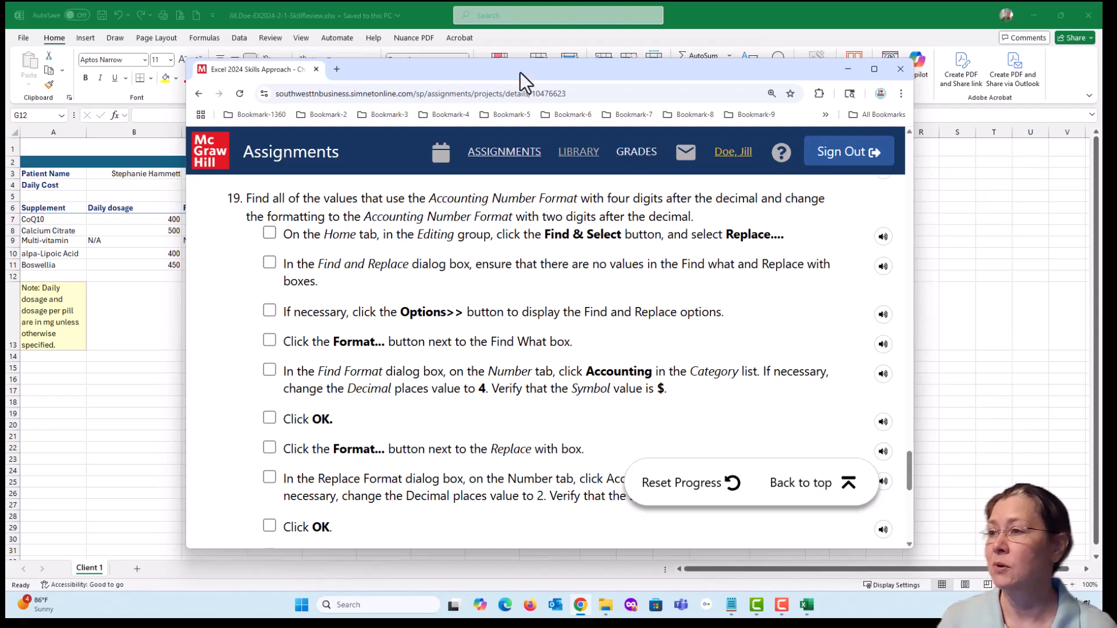
drag(516, 69, 1116, 163)
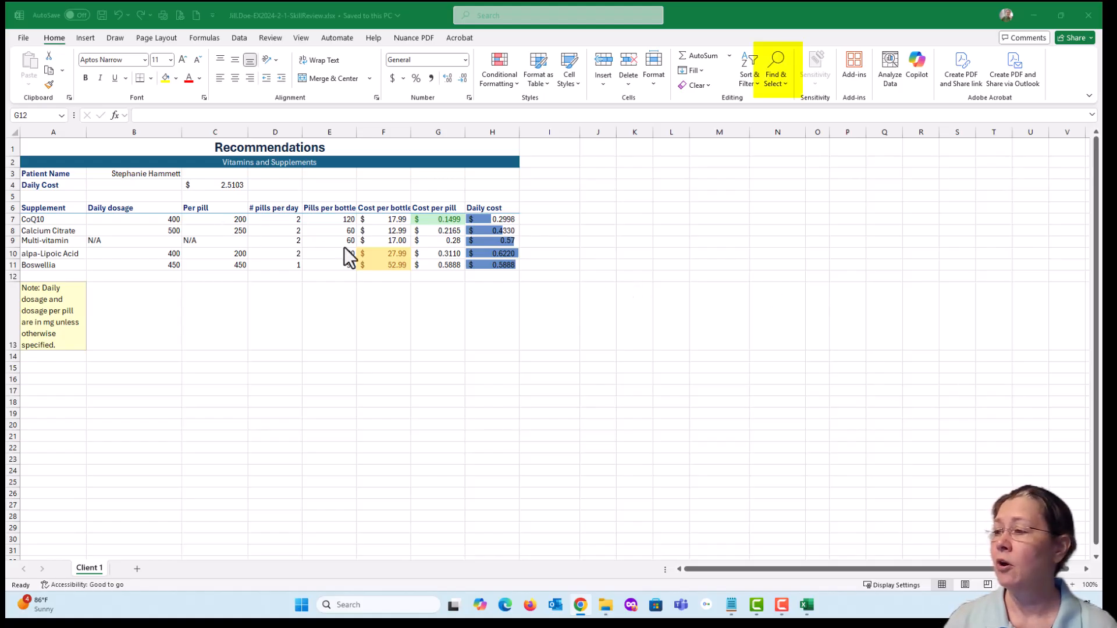
- Open Find and Replace for replacing on the worksheet and expand its formatting options
click(386, 283)
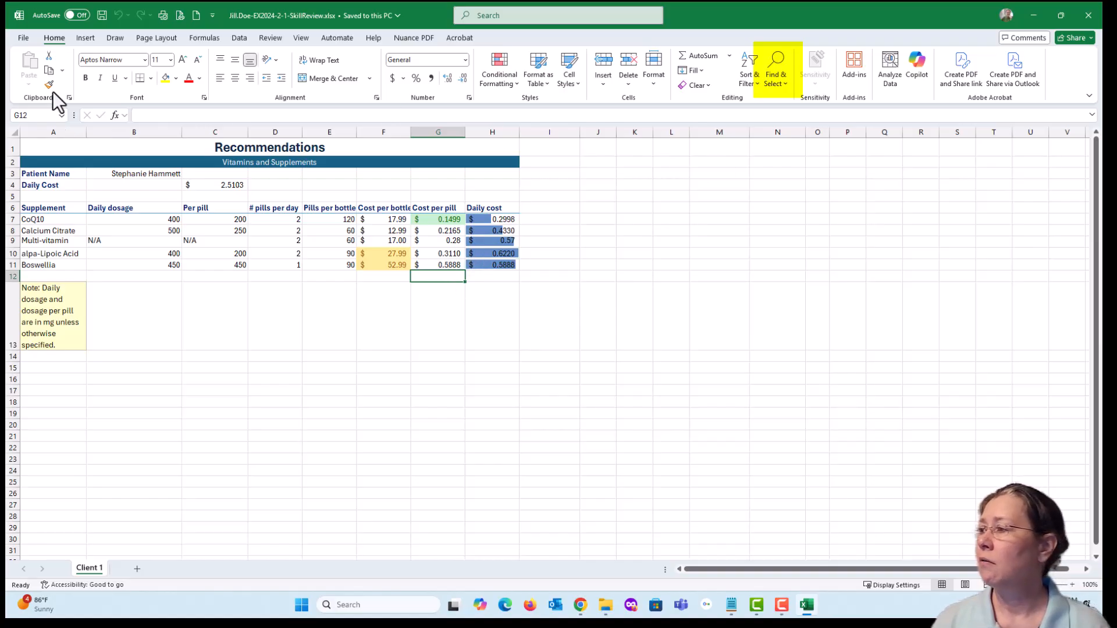
click(777, 83)
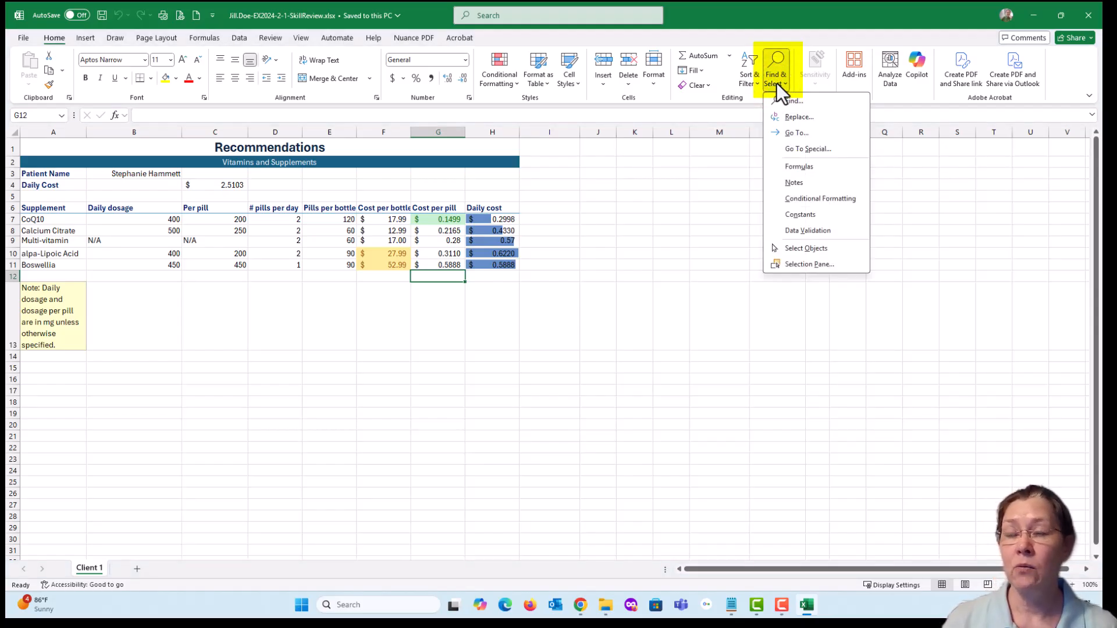
click(838, 116)
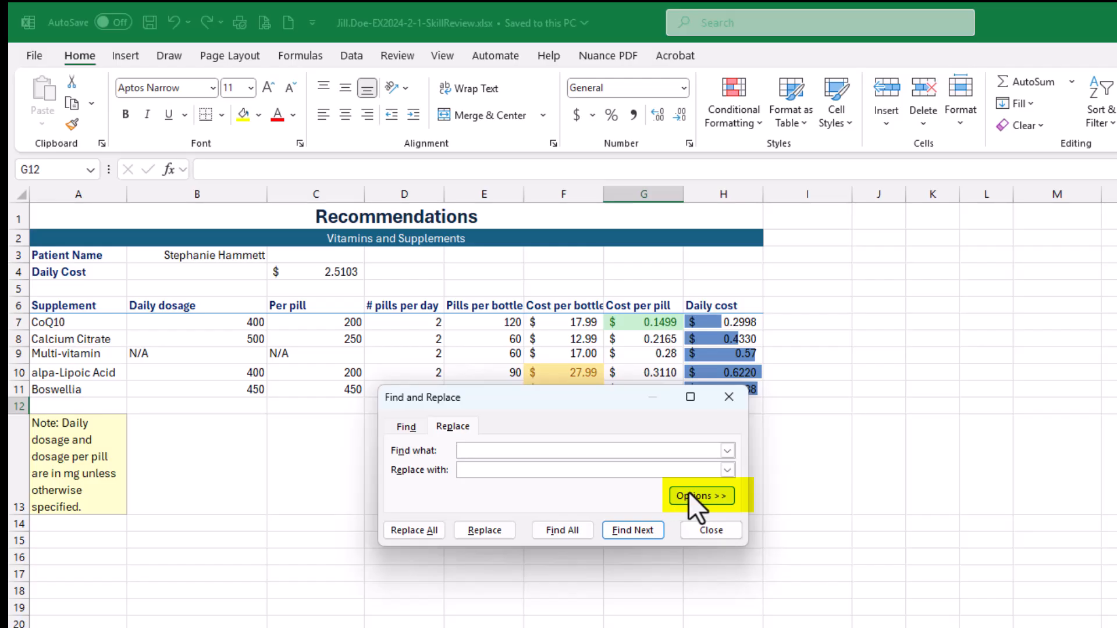
drag(601, 395, 600, 267)
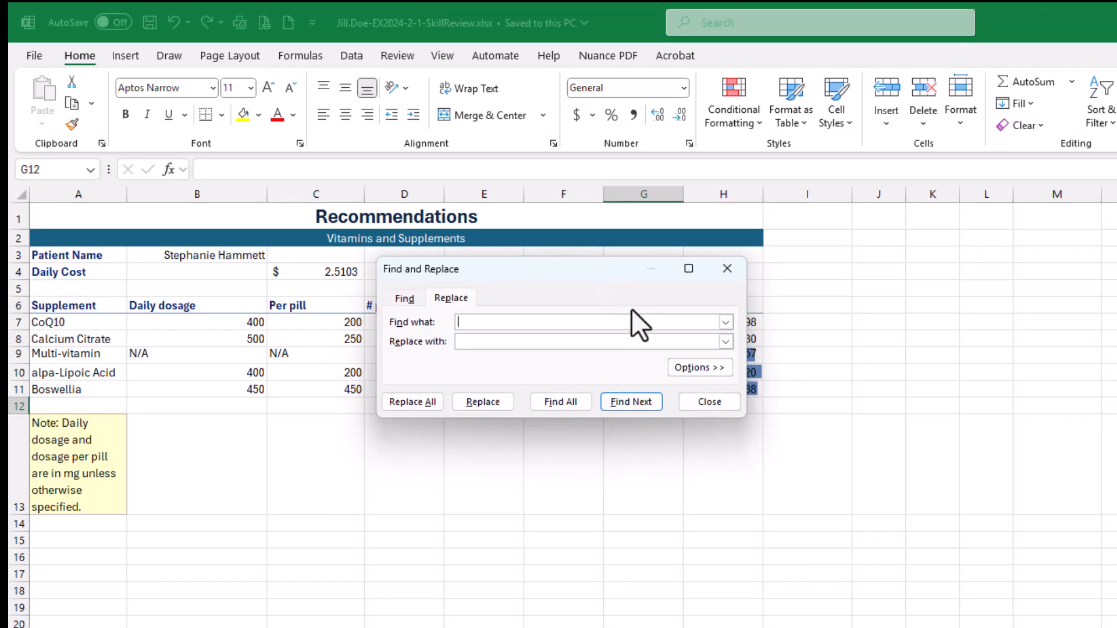
click(686, 368)
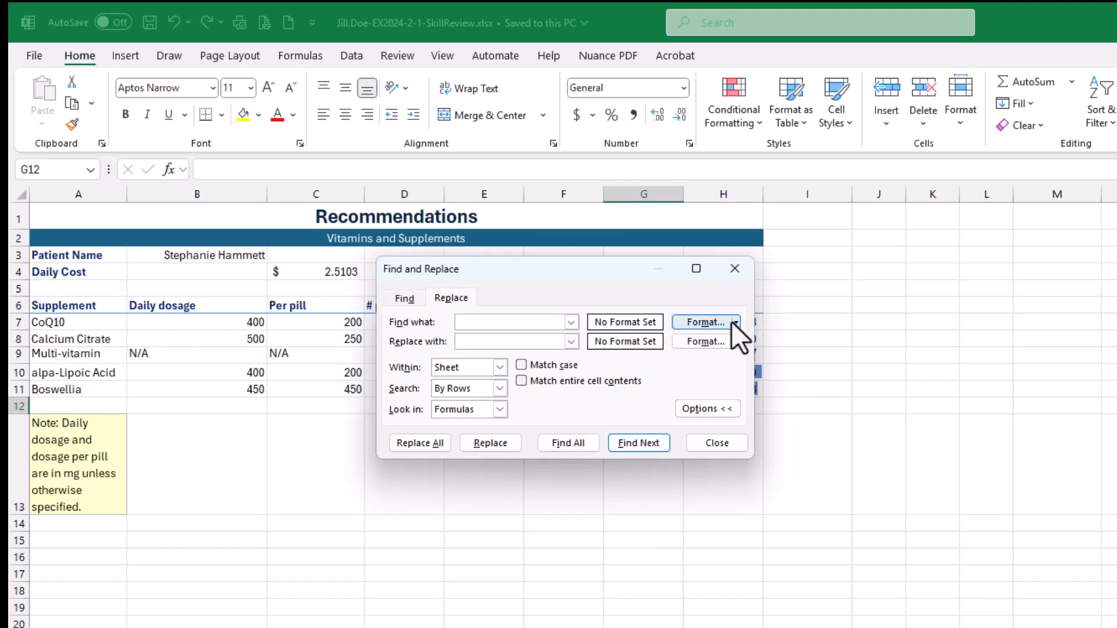
- Set the format to find as Accounting with 4 decimal places and the $ symbol
click(708, 324)
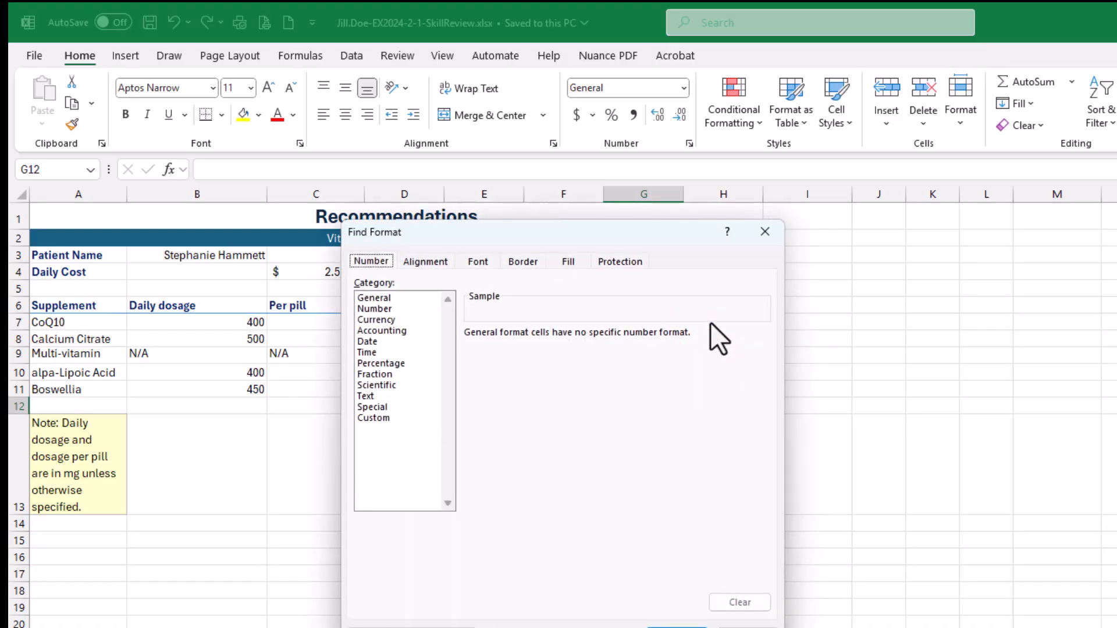
click(763, 231)
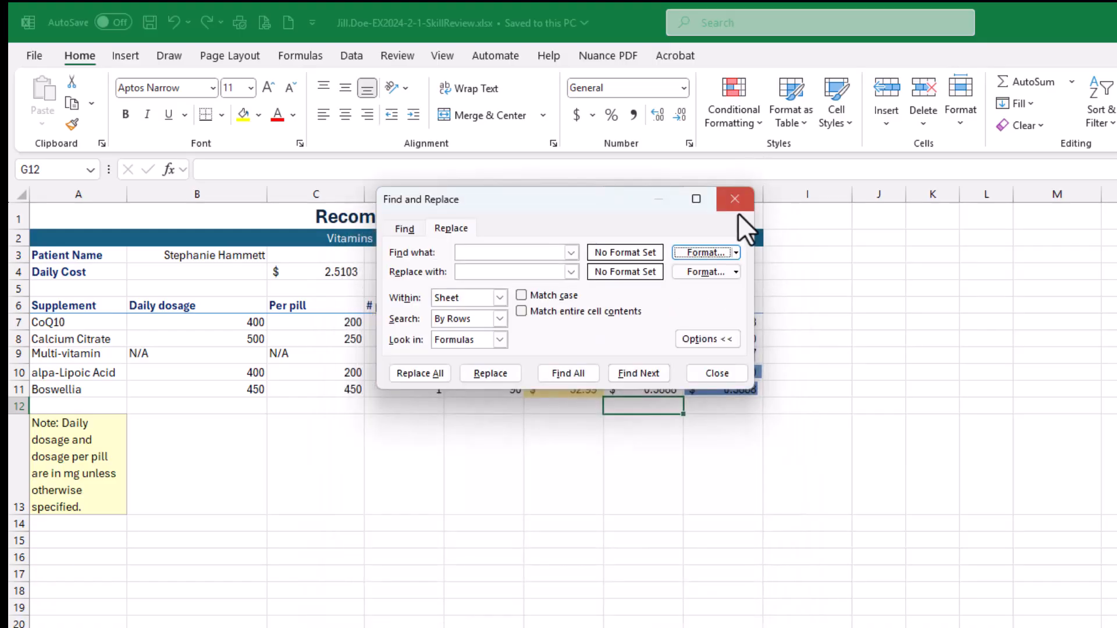
click(736, 252)
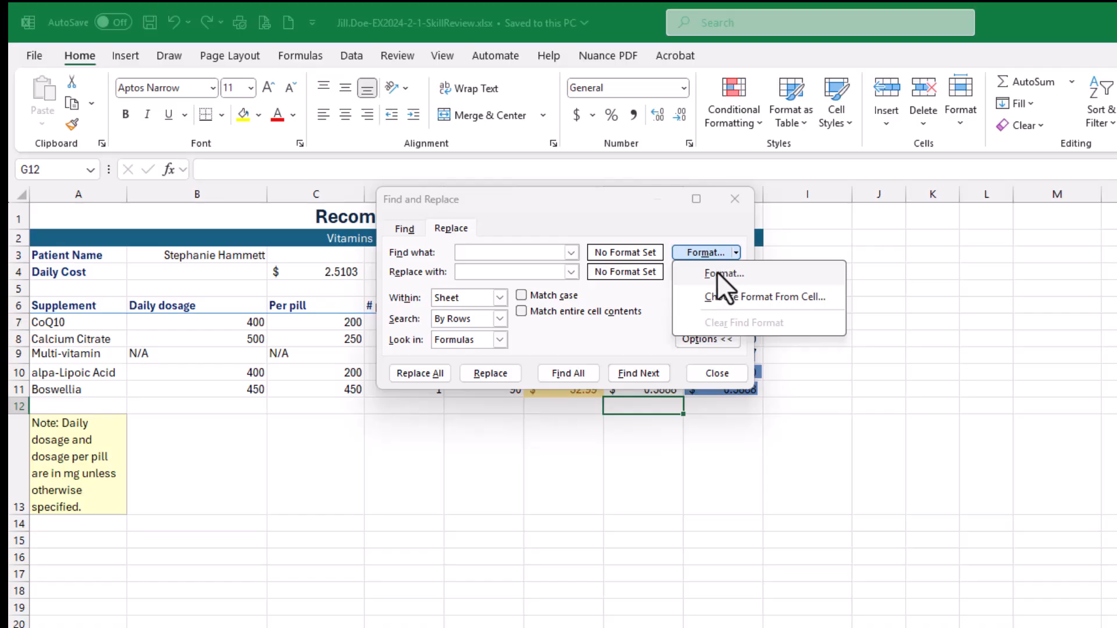
click(693, 254)
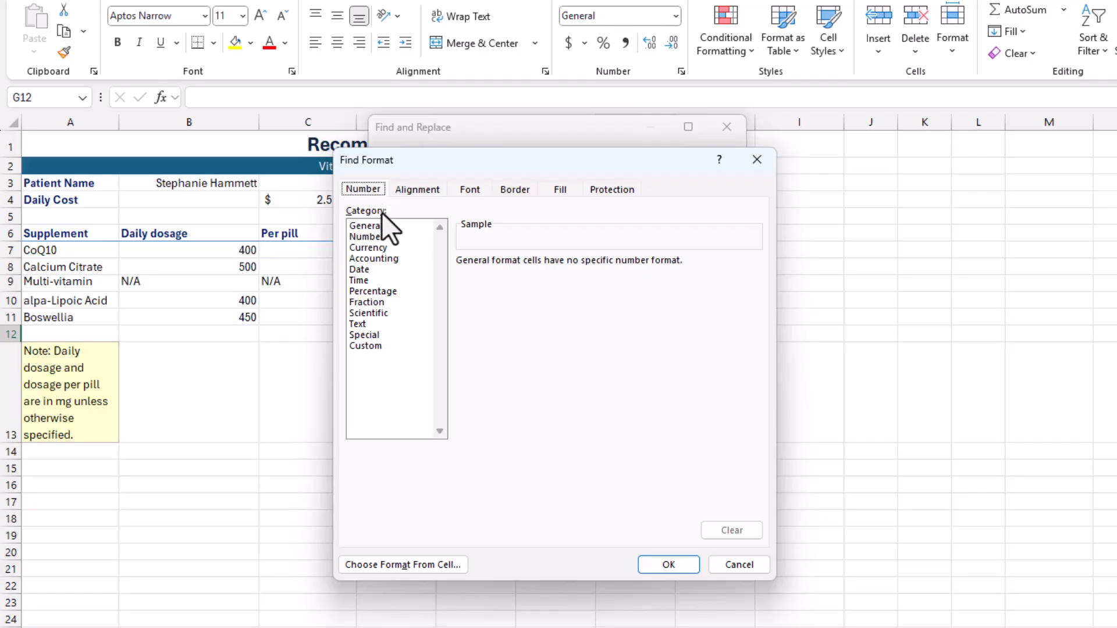
click(378, 260)
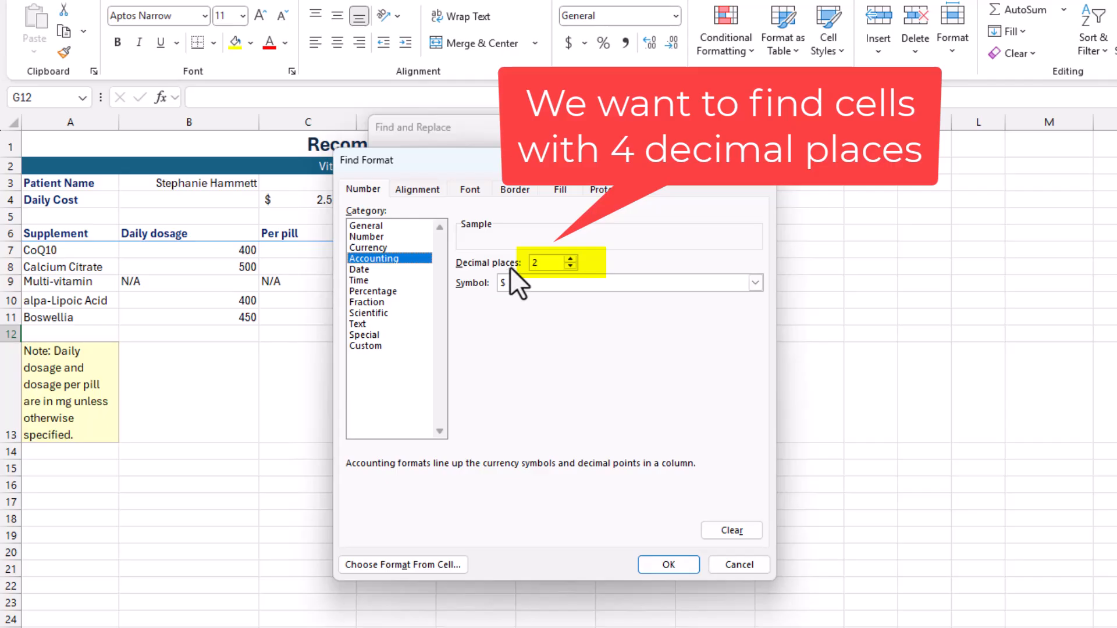
click(571, 259)
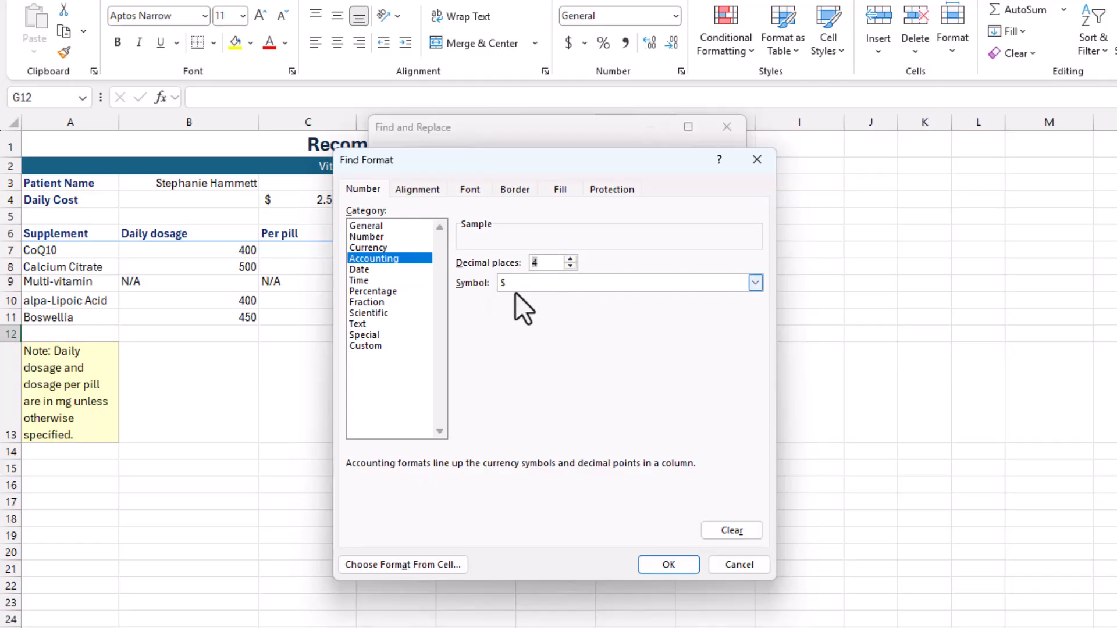
click(678, 567)
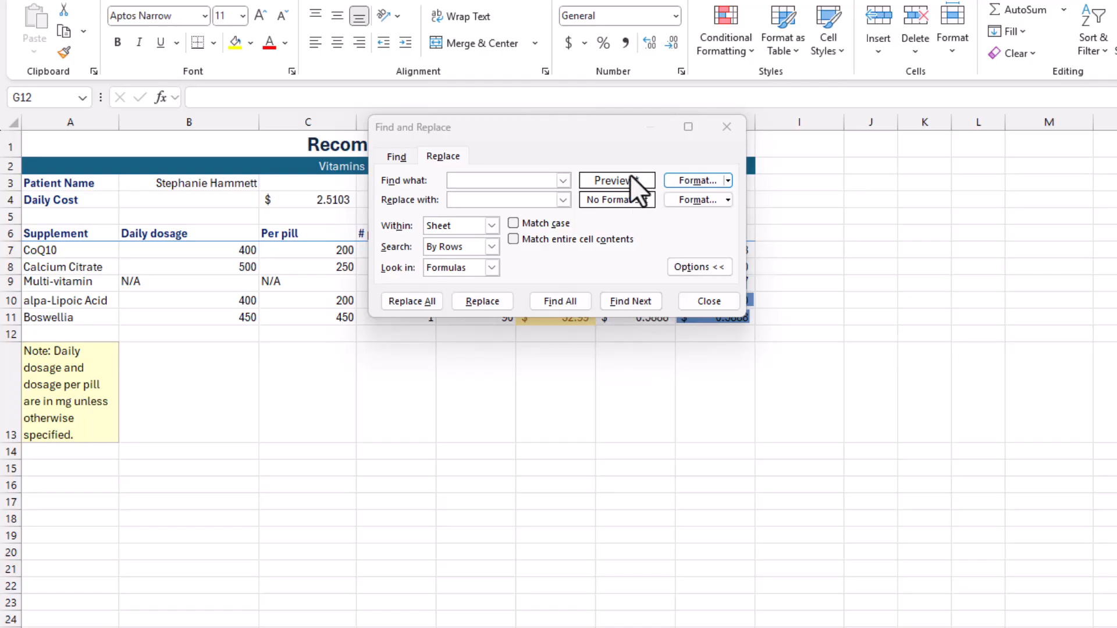
- Set the replacement format to Accounting with 2 decimal places and the $ symbol
click(633, 180)
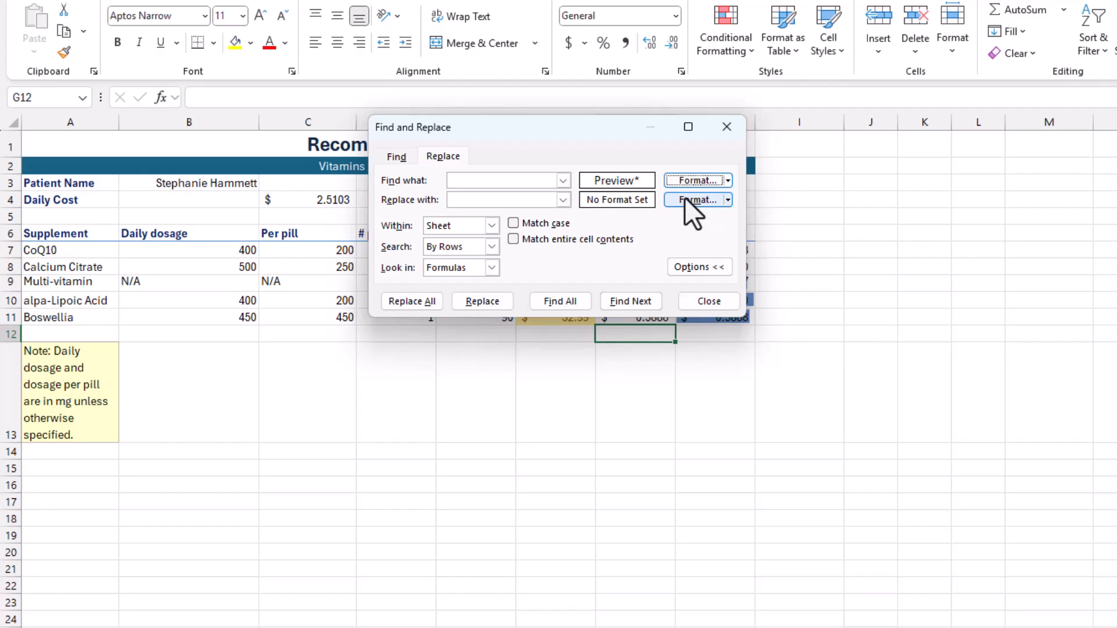
click(693, 199)
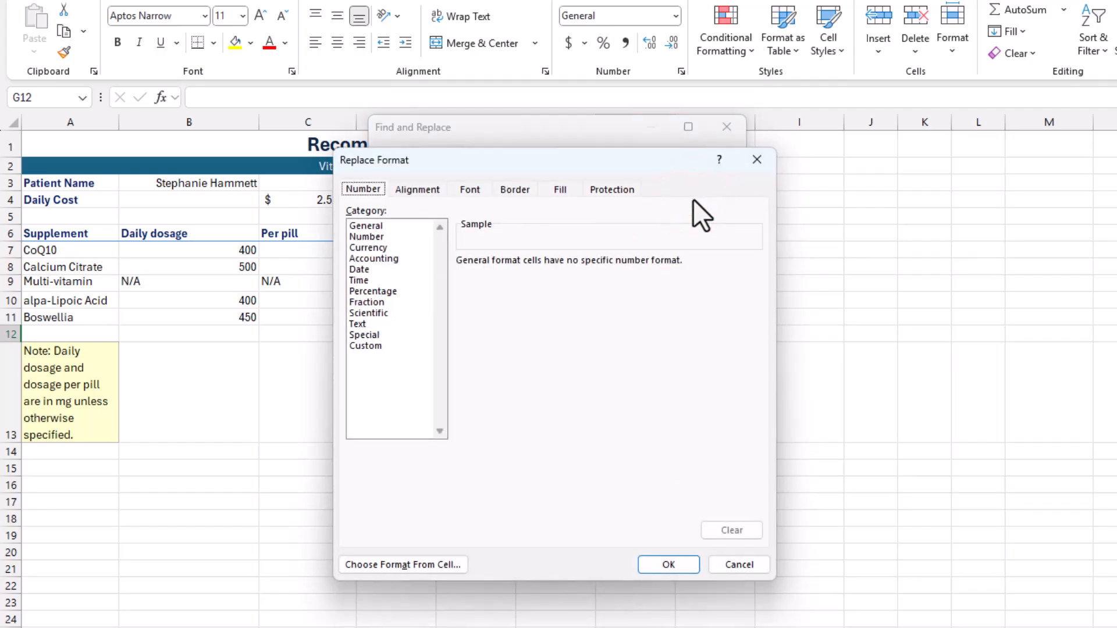
click(392, 257)
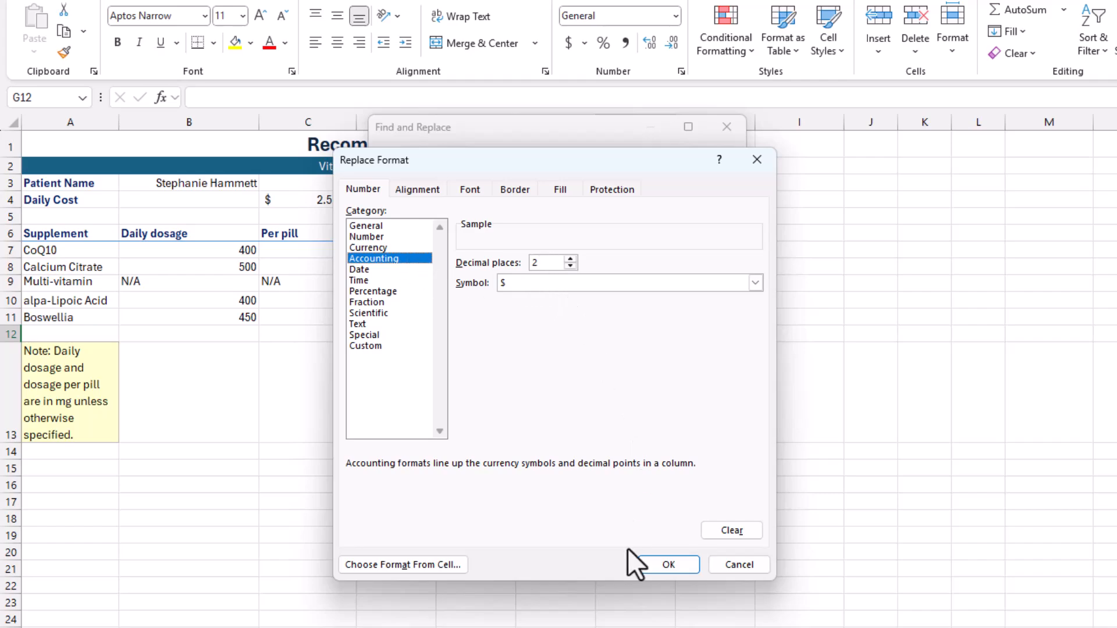
click(659, 564)
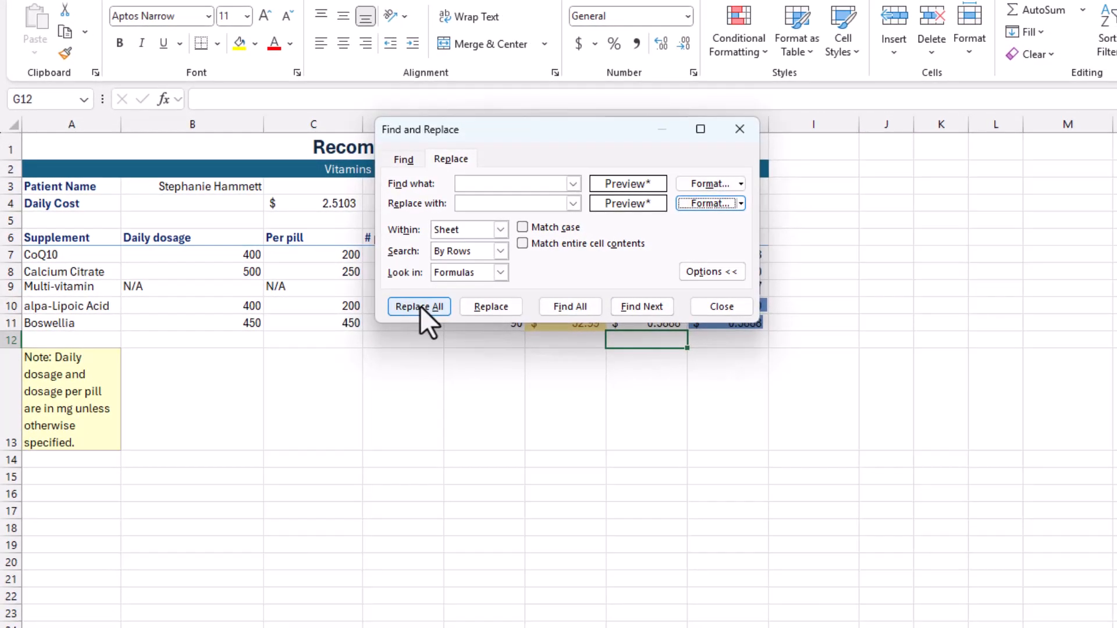
- Replace all matching formats on the sheet and close Find and Replace
click(420, 306)
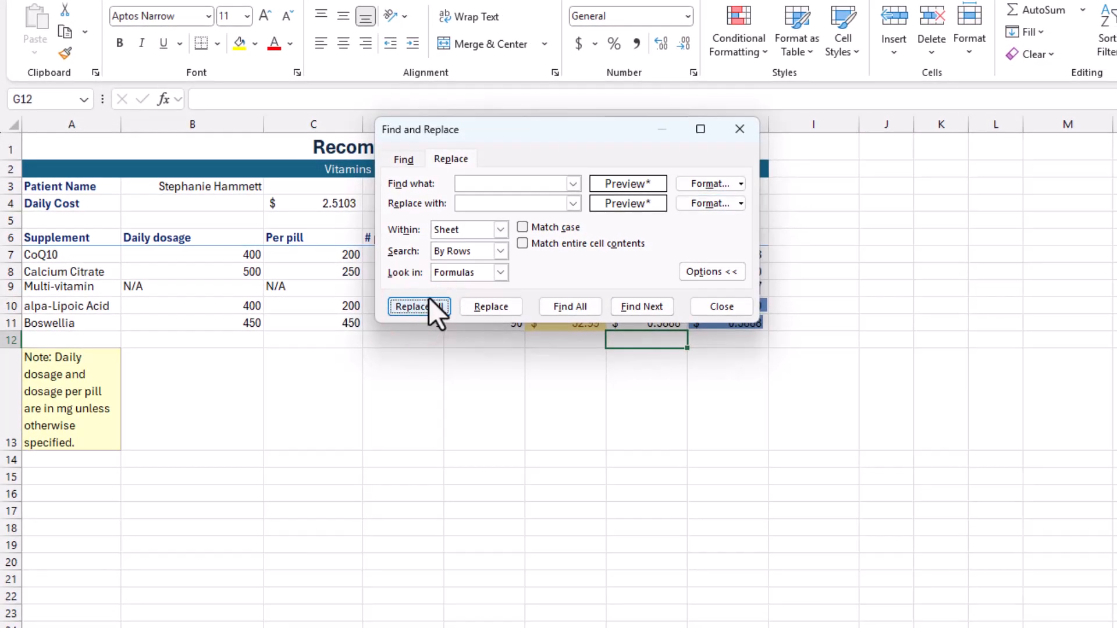
click(424, 302)
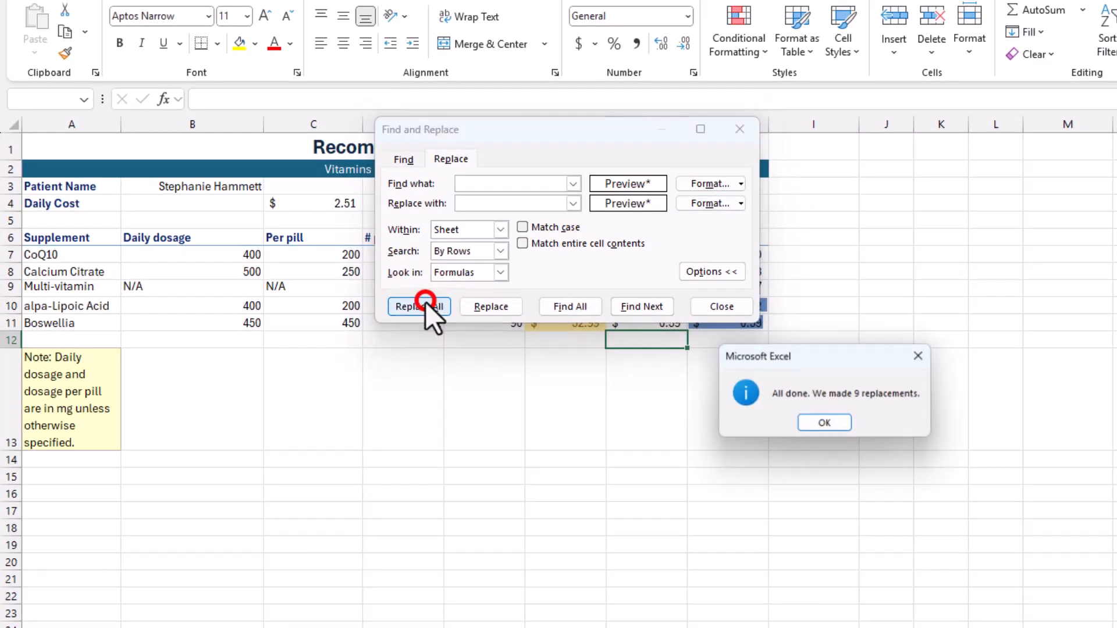
click(825, 423)
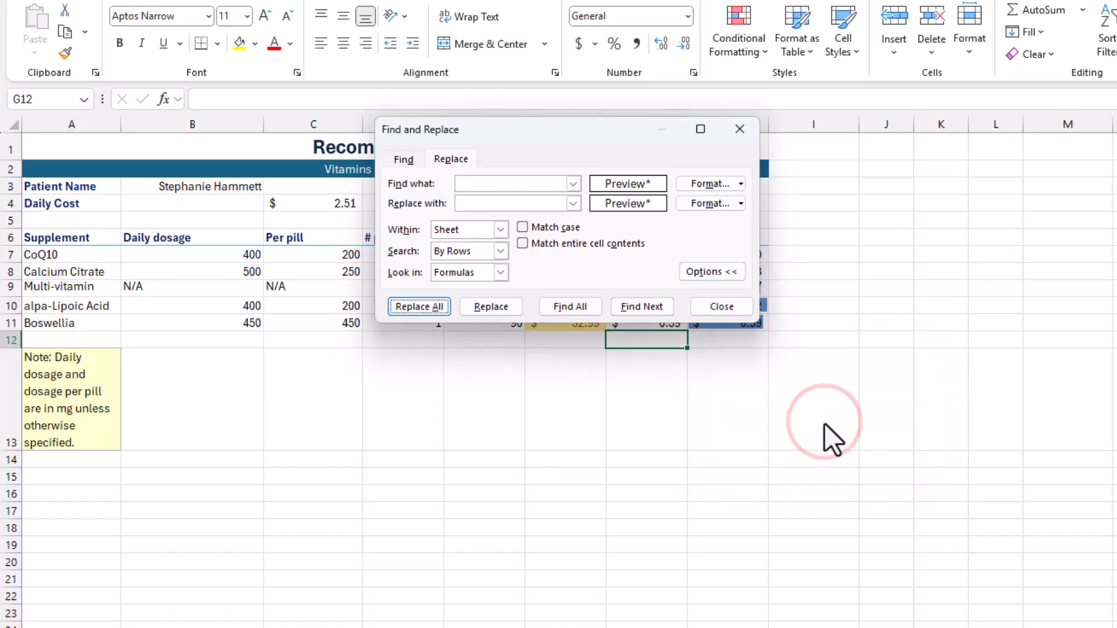
click(726, 305)
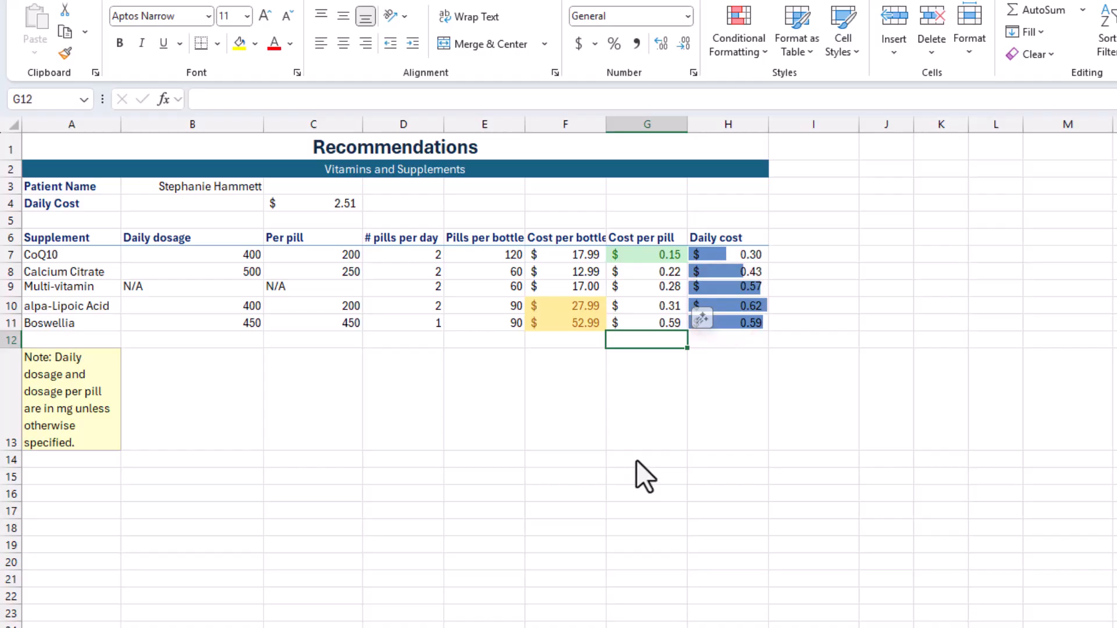
- Check the replaced number format on the cost per pill cells G7 through G9
click(640, 250)
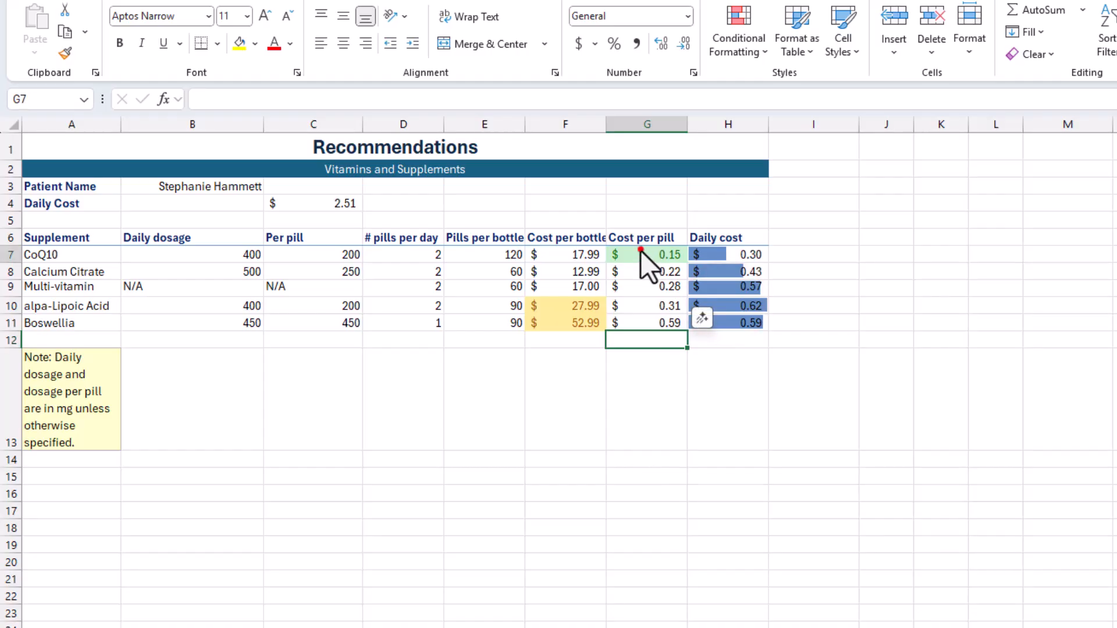
click(662, 273)
click(659, 289)
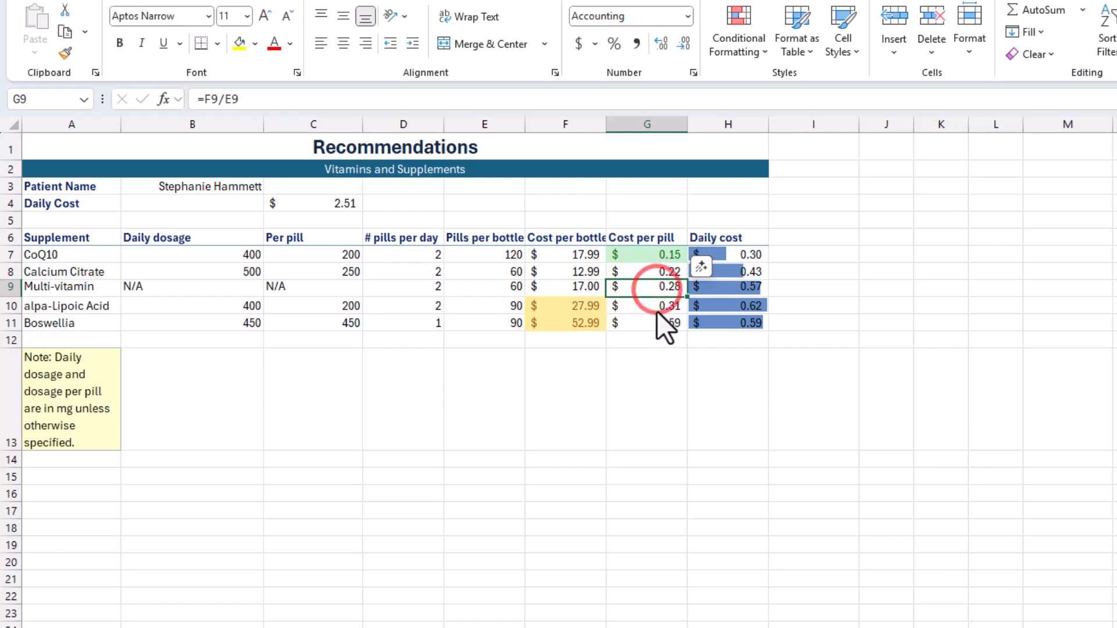
- Check the number format of the remaining cost per pill cells G10 and G11 and the daily cost cells H7 through H9
click(653, 302)
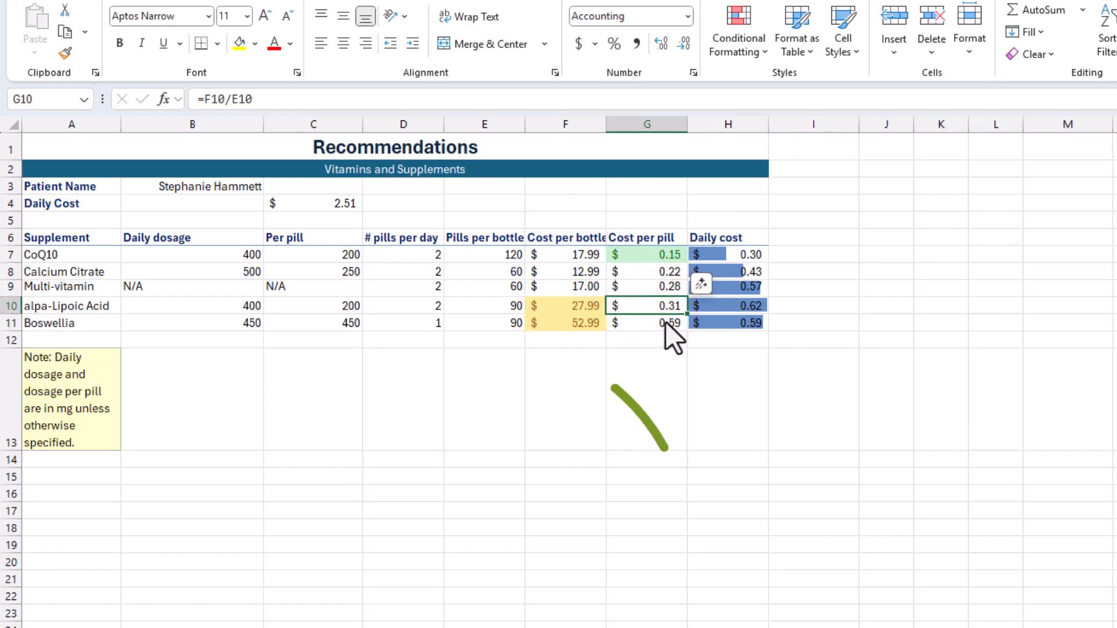
click(665, 321)
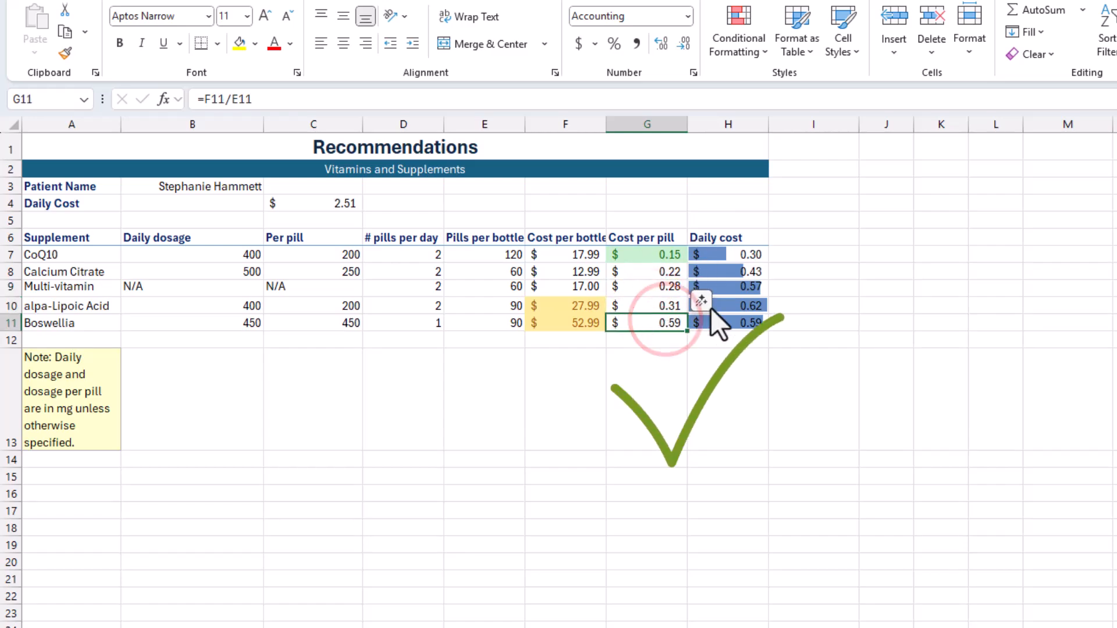
click(742, 256)
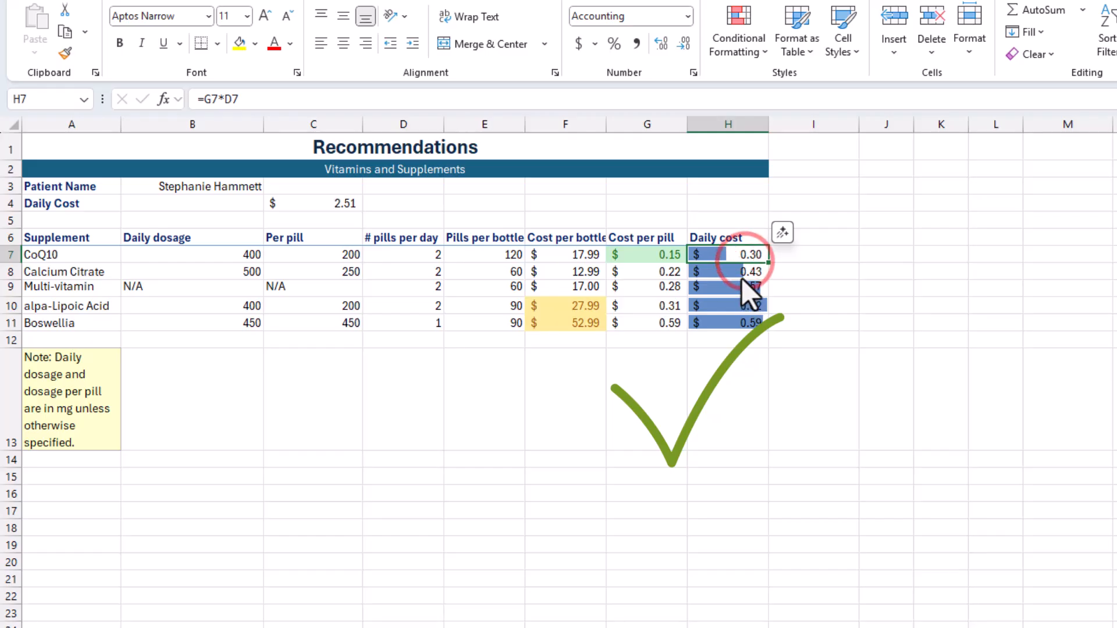
click(742, 275)
click(741, 289)
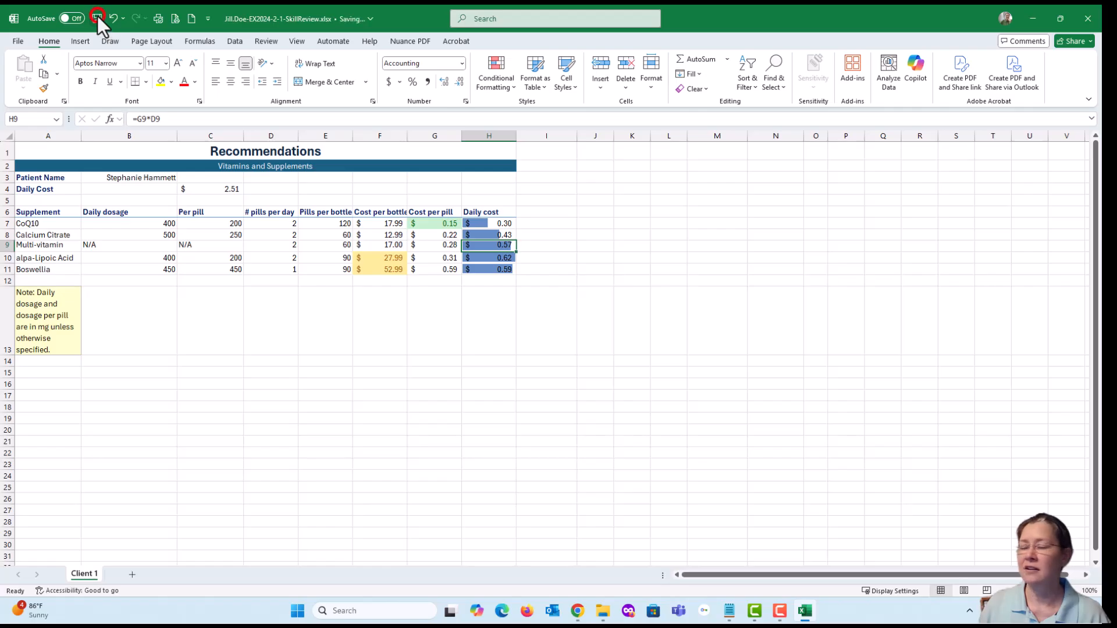
- Save the workbook and switch to the SIMnet project page in Chrome at the start of instruction 19
click(96, 18)
key(alt+Tab)
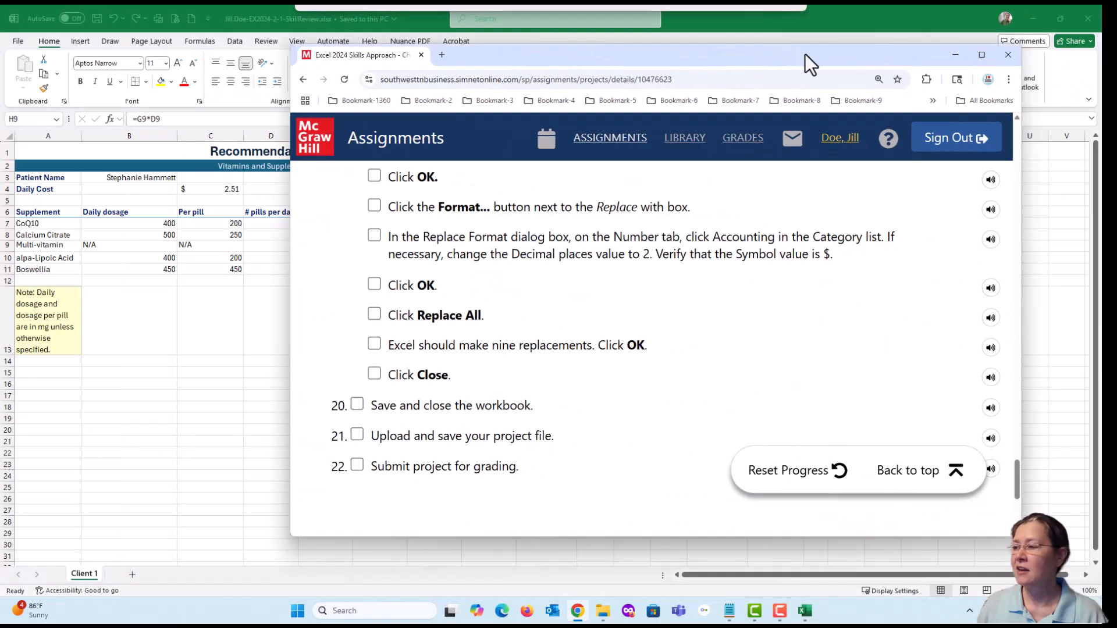
scroll(594, 275, up, 3)
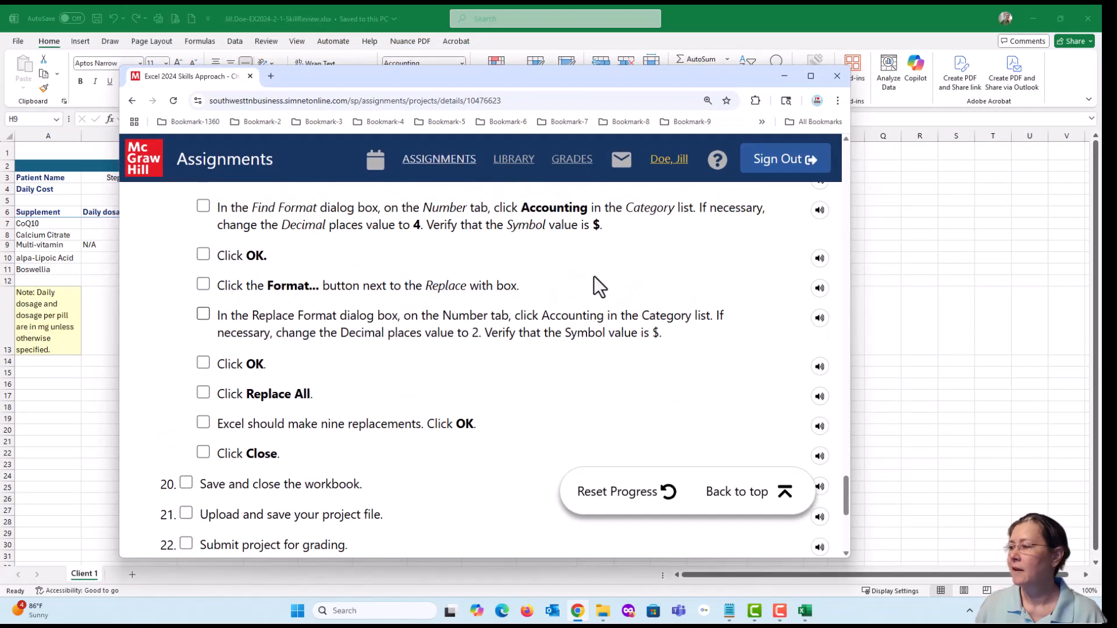
scroll(525, 317, up, 1)
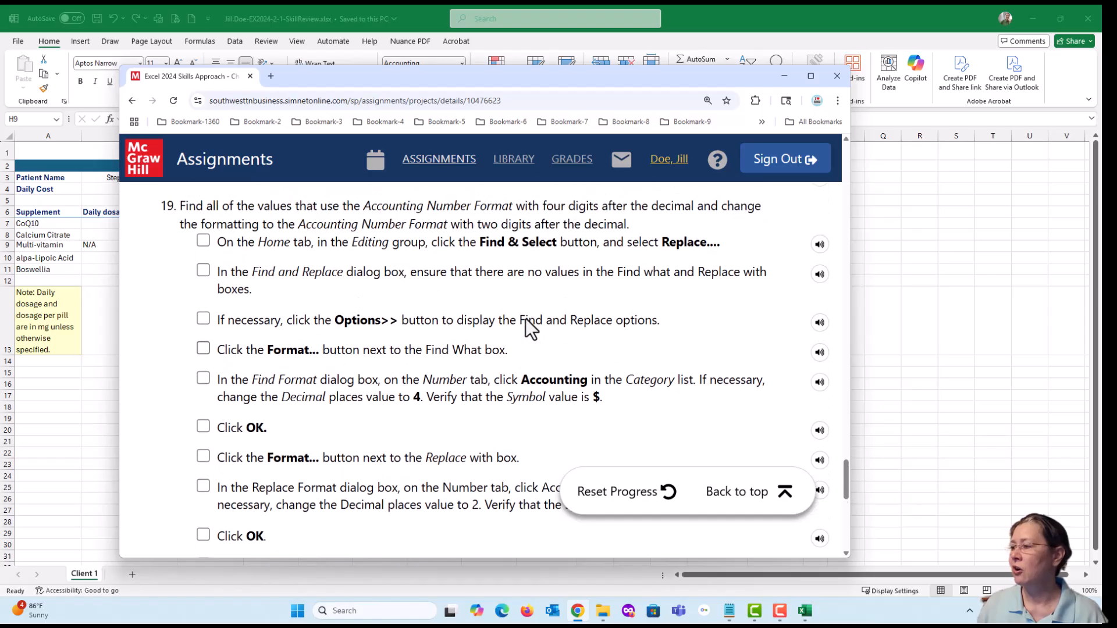
- Mark every sub-step of instruction 19 as done, from opening Replace through closing the dialog
click(203, 240)
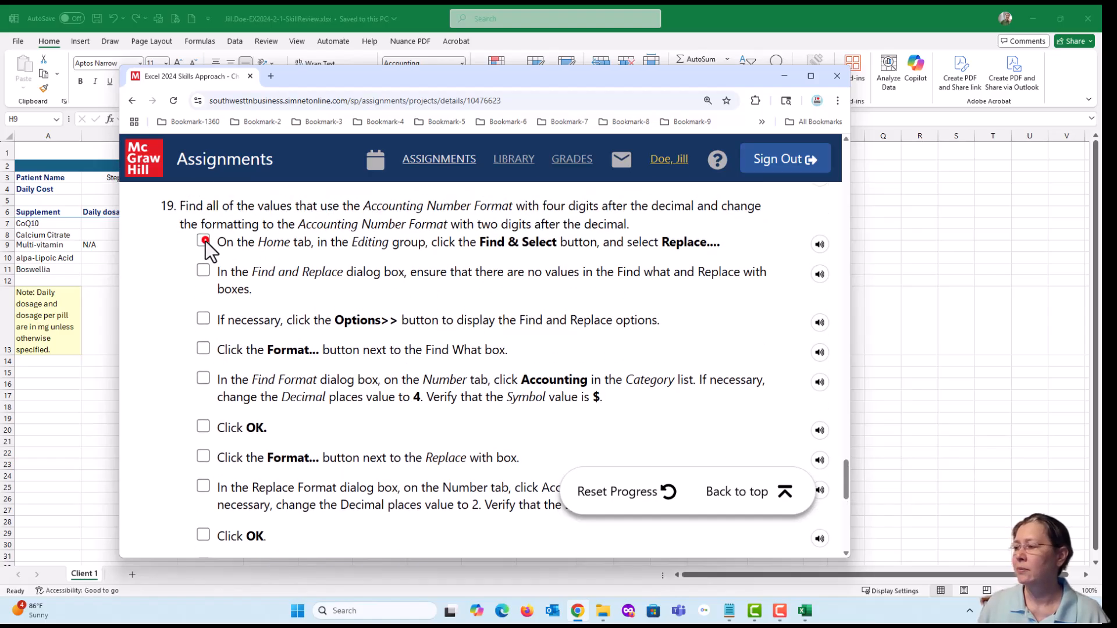
click(203, 271)
click(203, 318)
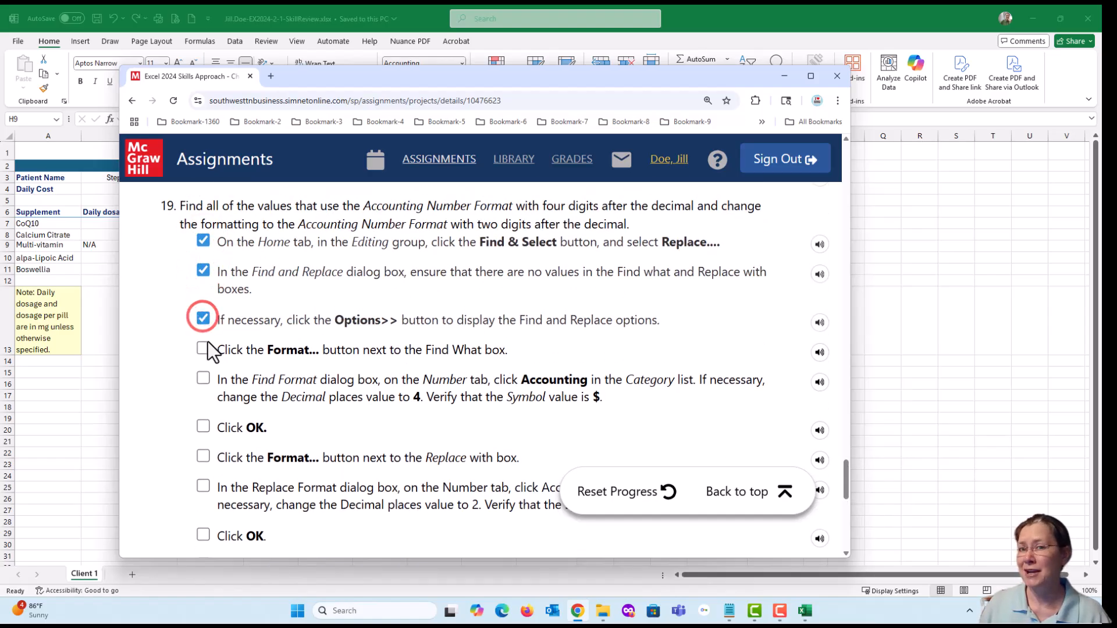
click(203, 349)
click(203, 378)
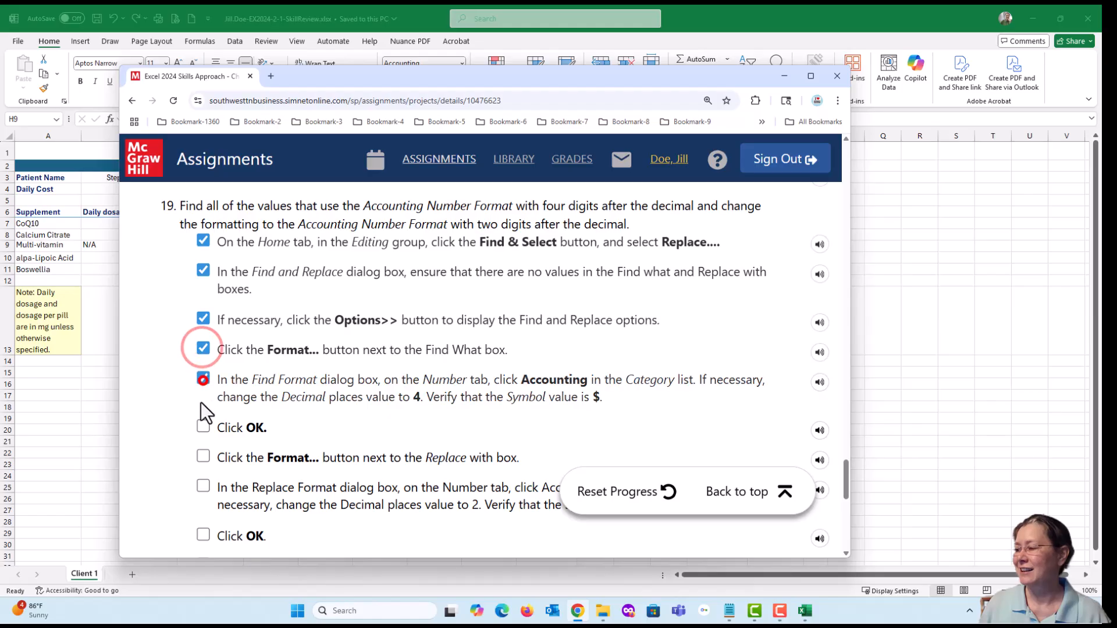
click(203, 426)
click(201, 456)
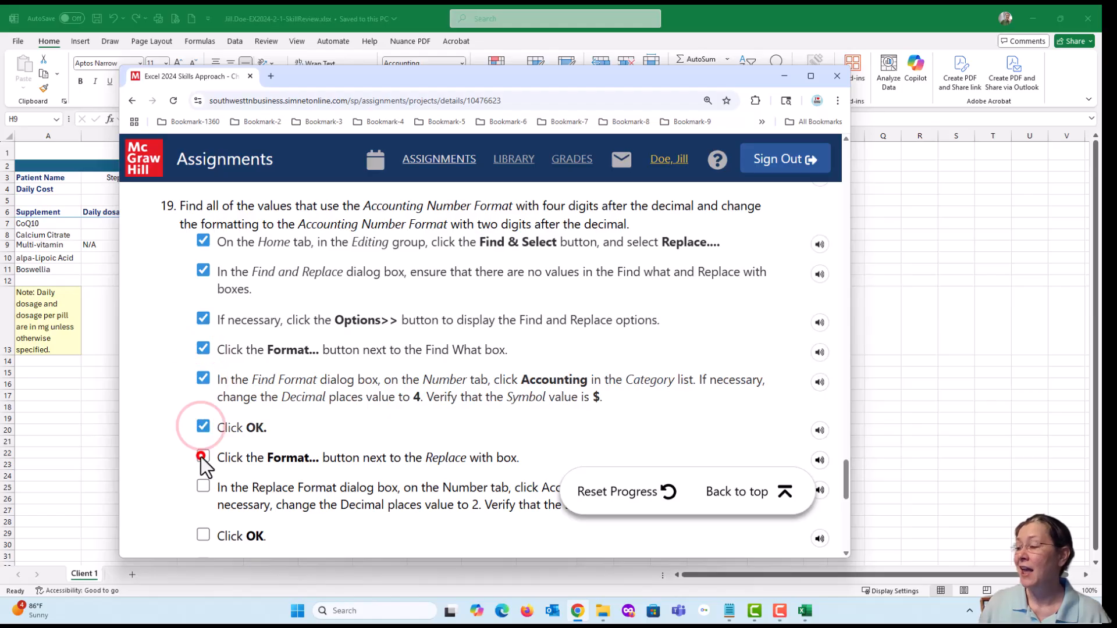
click(203, 487)
scroll(344, 430, down, 4)
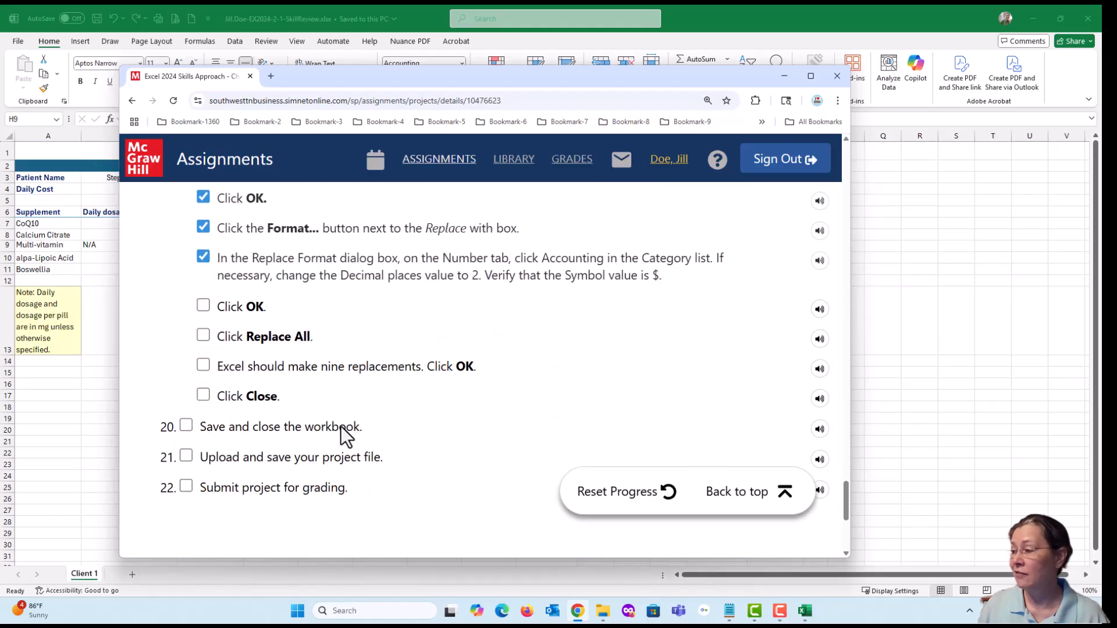
click(203, 306)
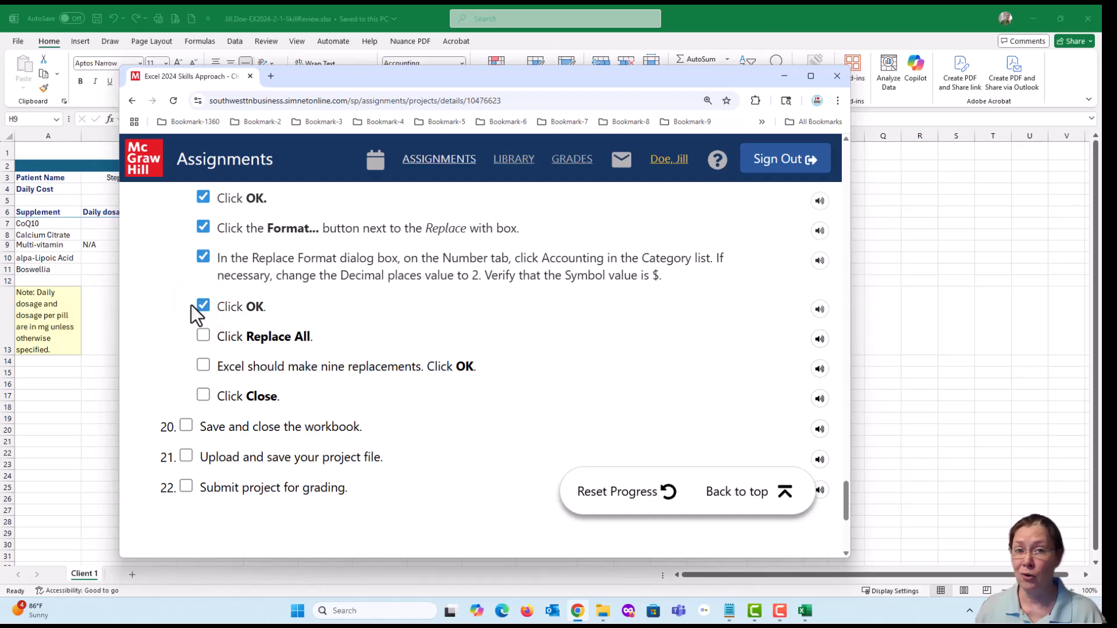
click(203, 336)
click(203, 366)
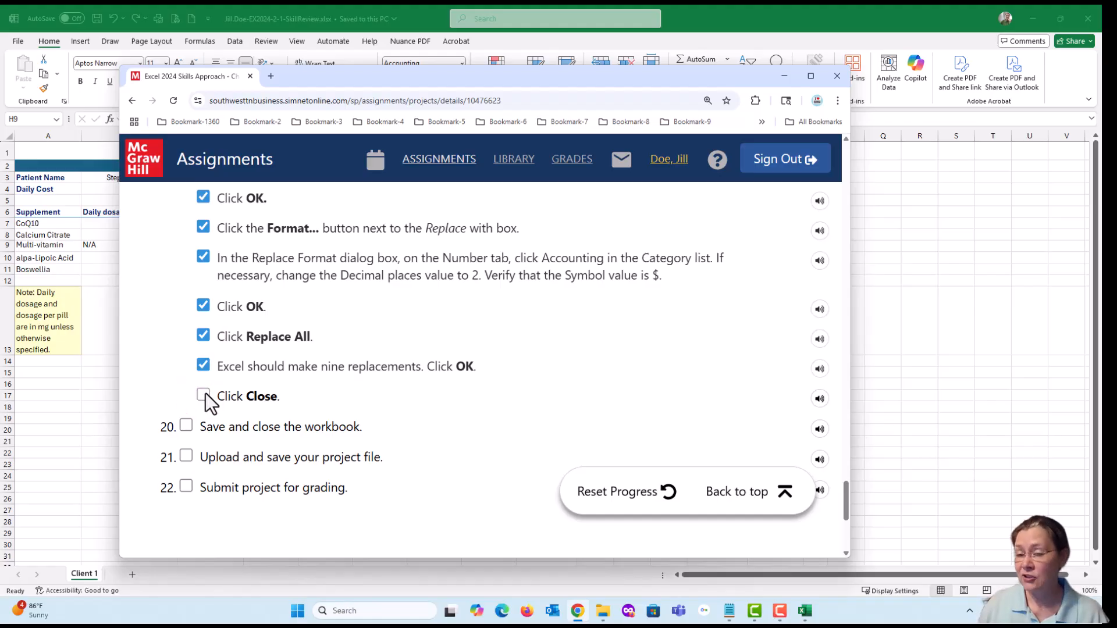
click(204, 395)
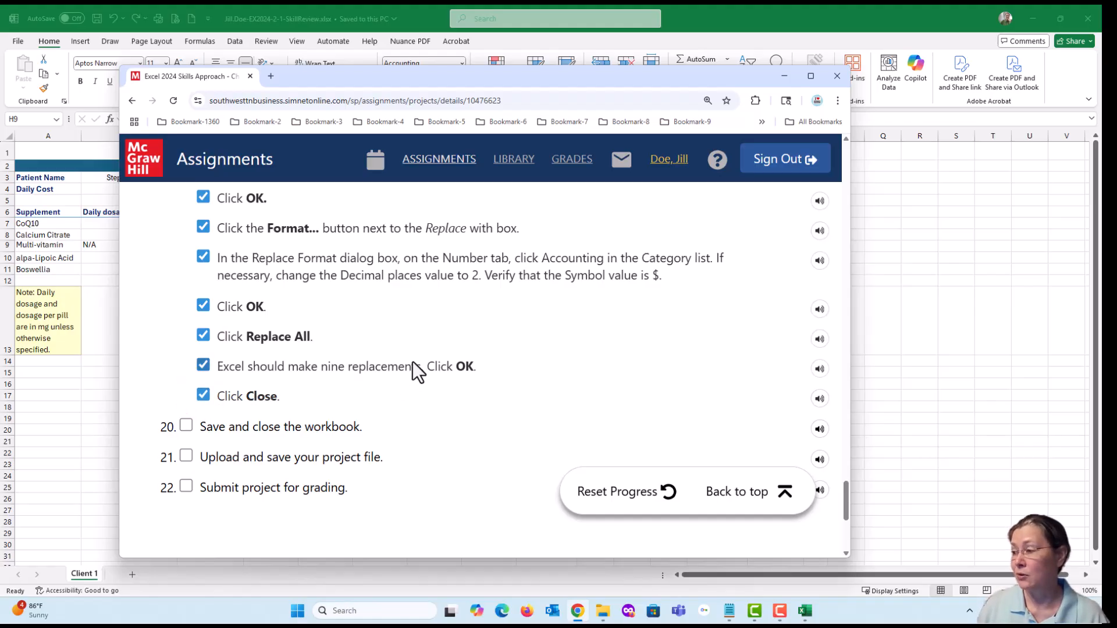
- Review the remaining instructions 20 to 22, then switch back to Excel and save and close the workbook
scroll(414, 369, up, 5)
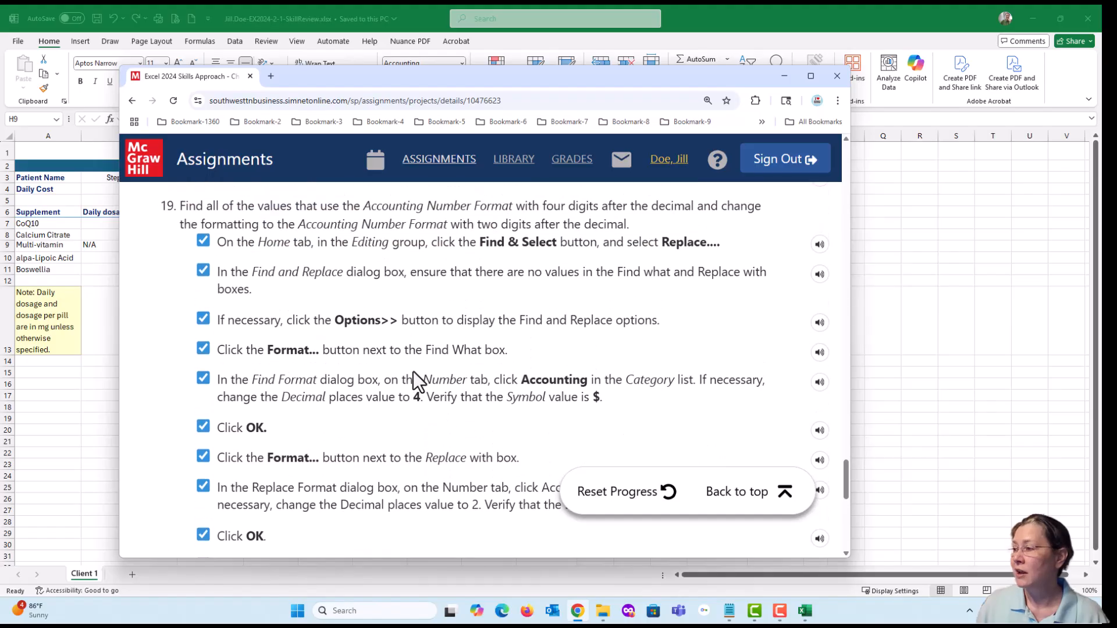
scroll(414, 385, down, 6)
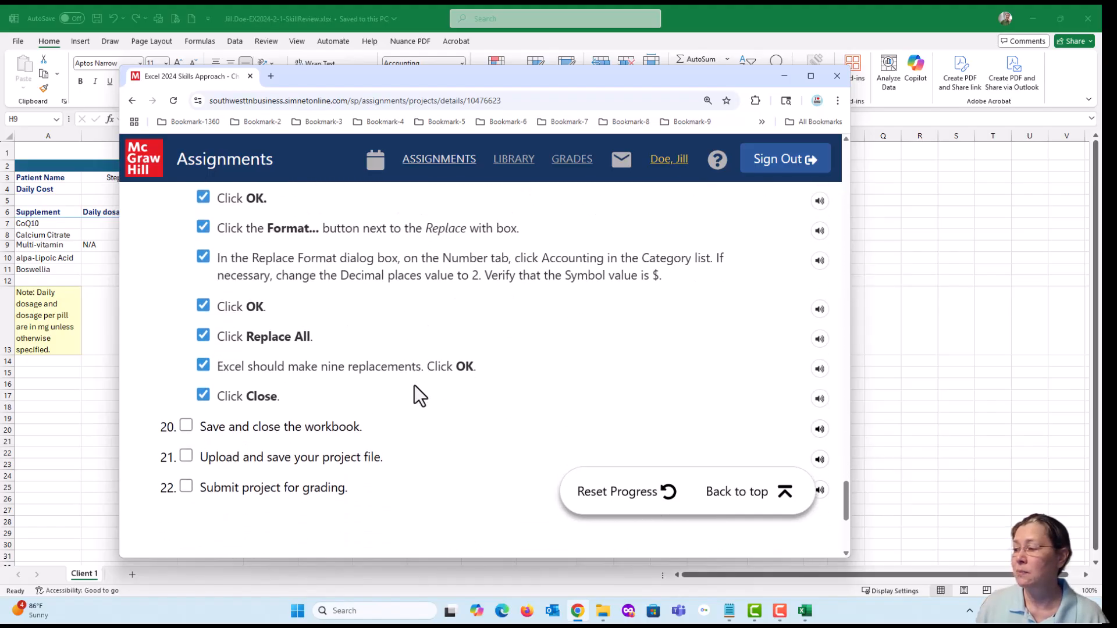
scroll(415, 385, down, 1)
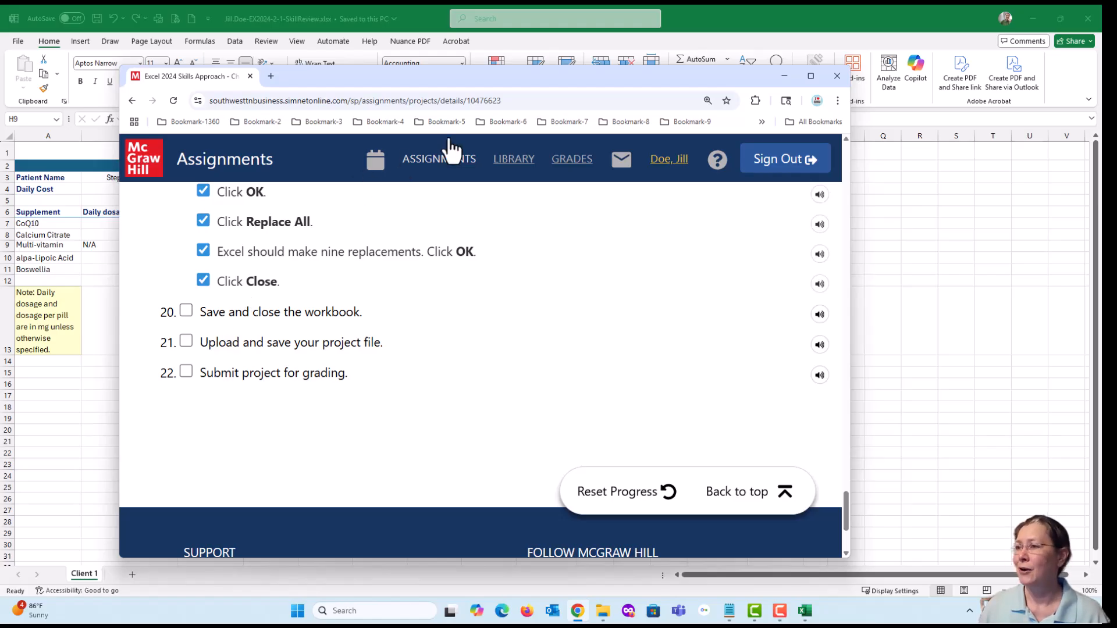
click(725, 19)
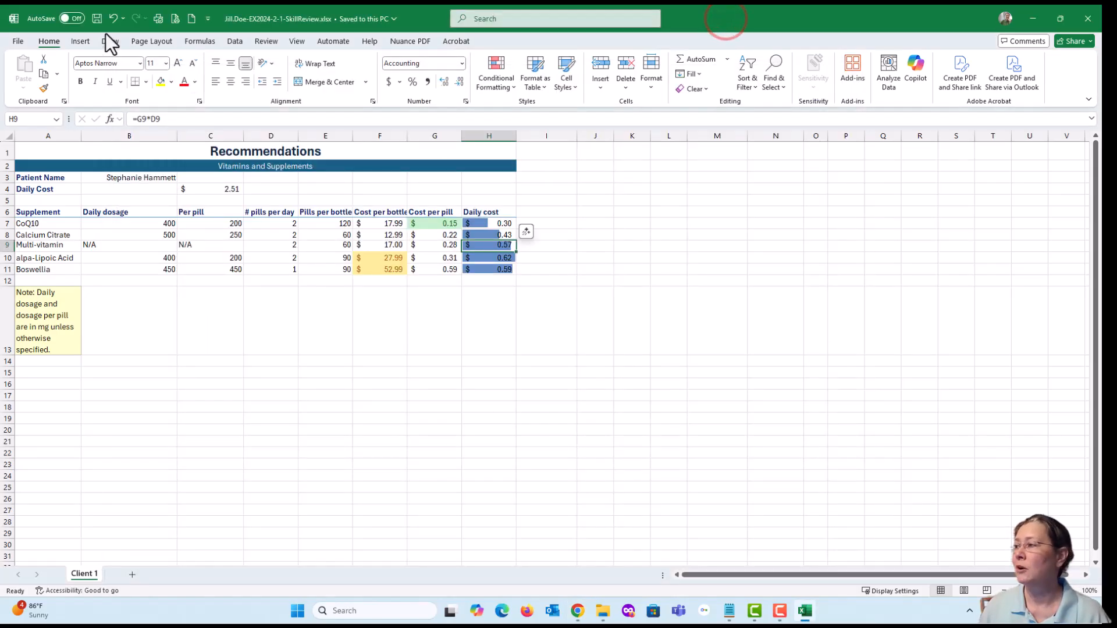
click(95, 17)
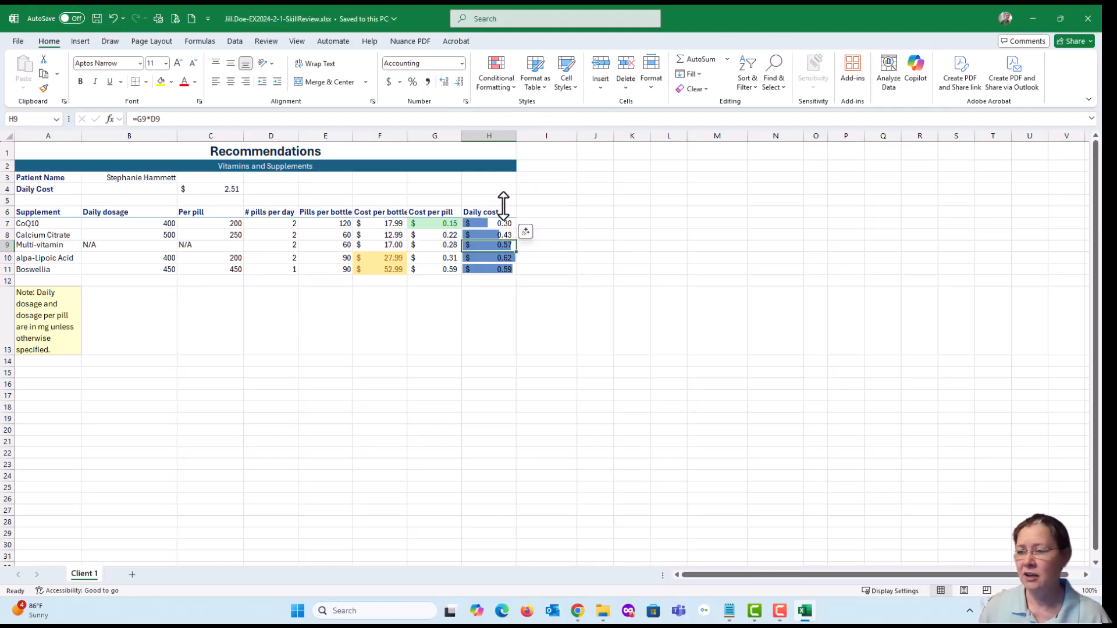
click(576, 611)
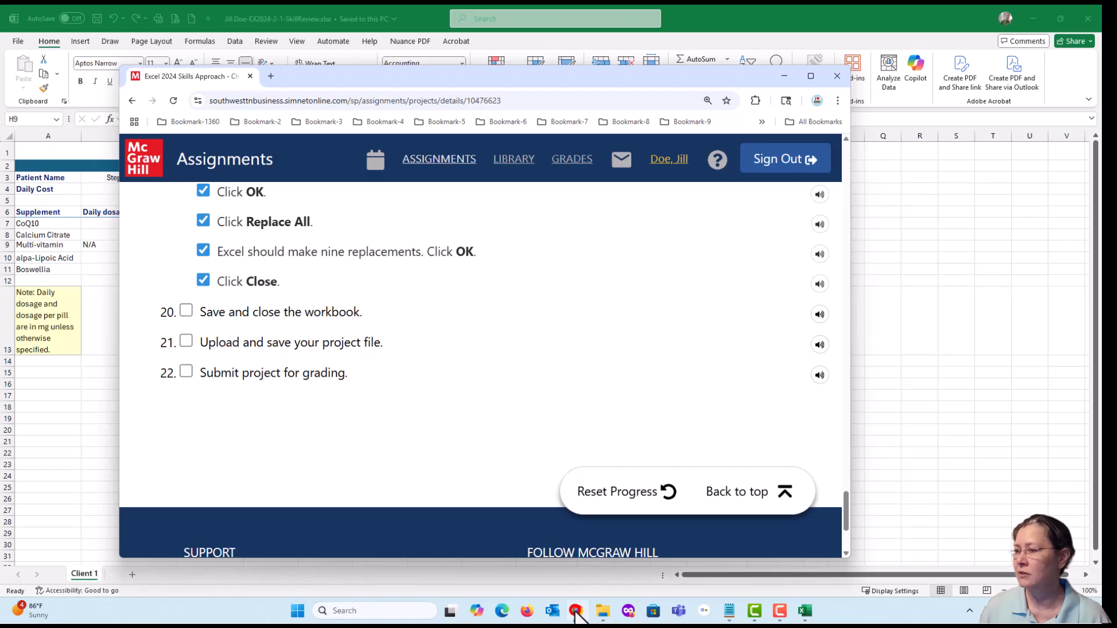
click(577, 612)
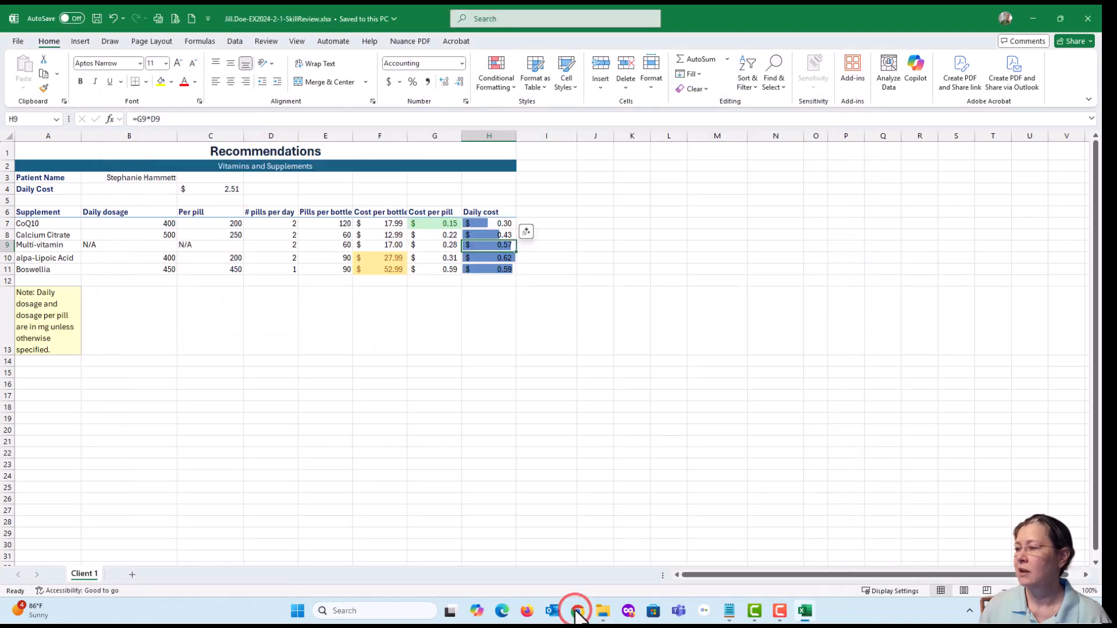
click(96, 15)
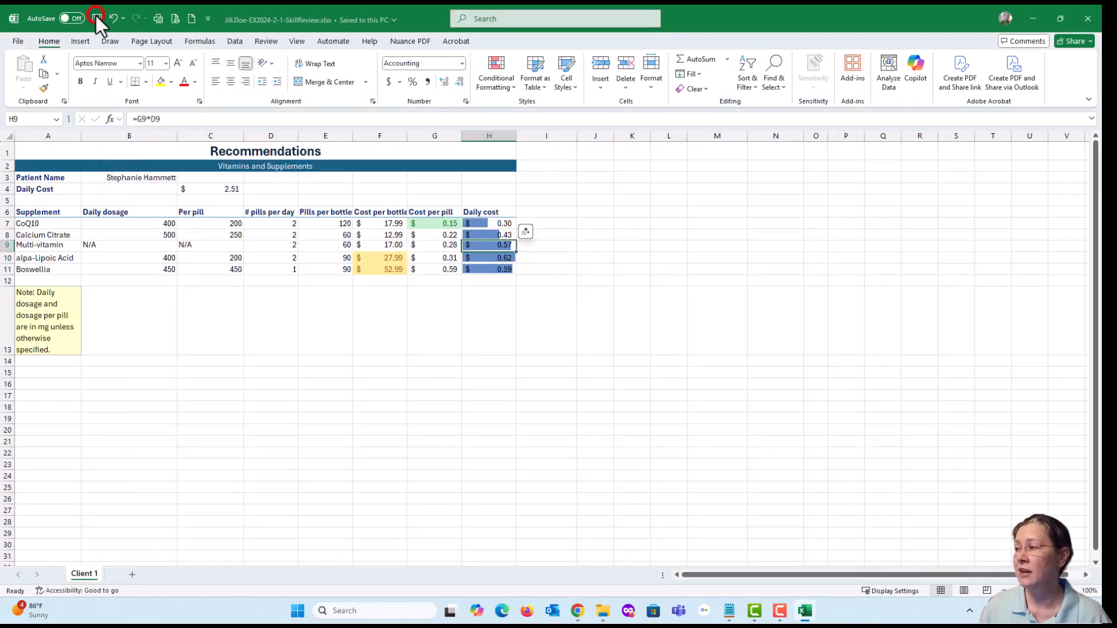
click(1089, 24)
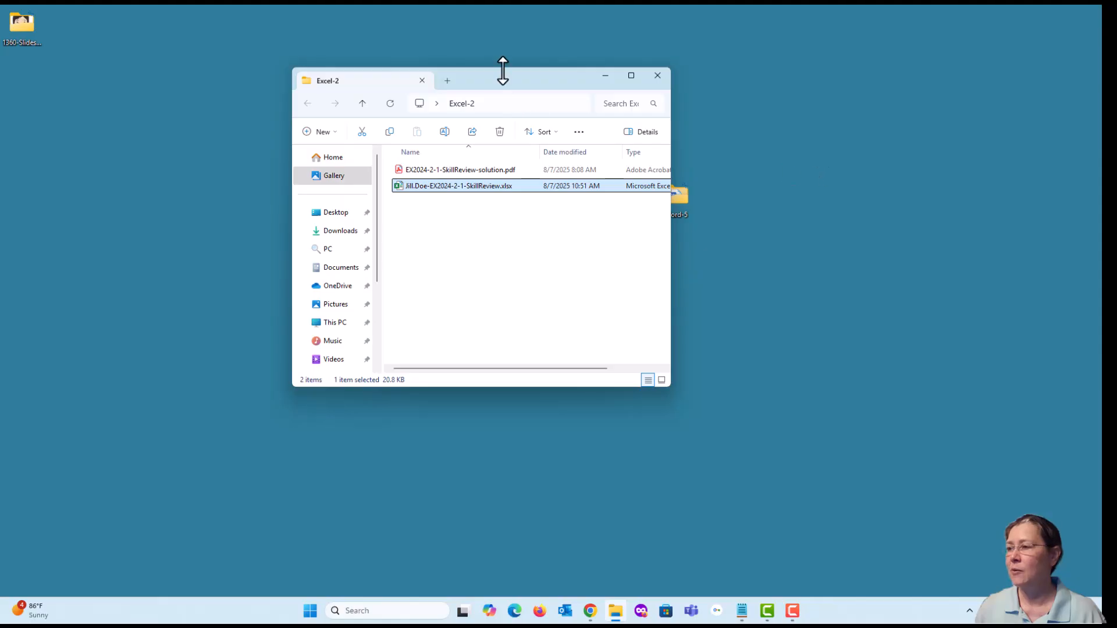
- Arrange the SIMnet project page, shown from its beginning, side by side with the Excel-2 folder window
drag(500, 81, 887, 134)
click(591, 611)
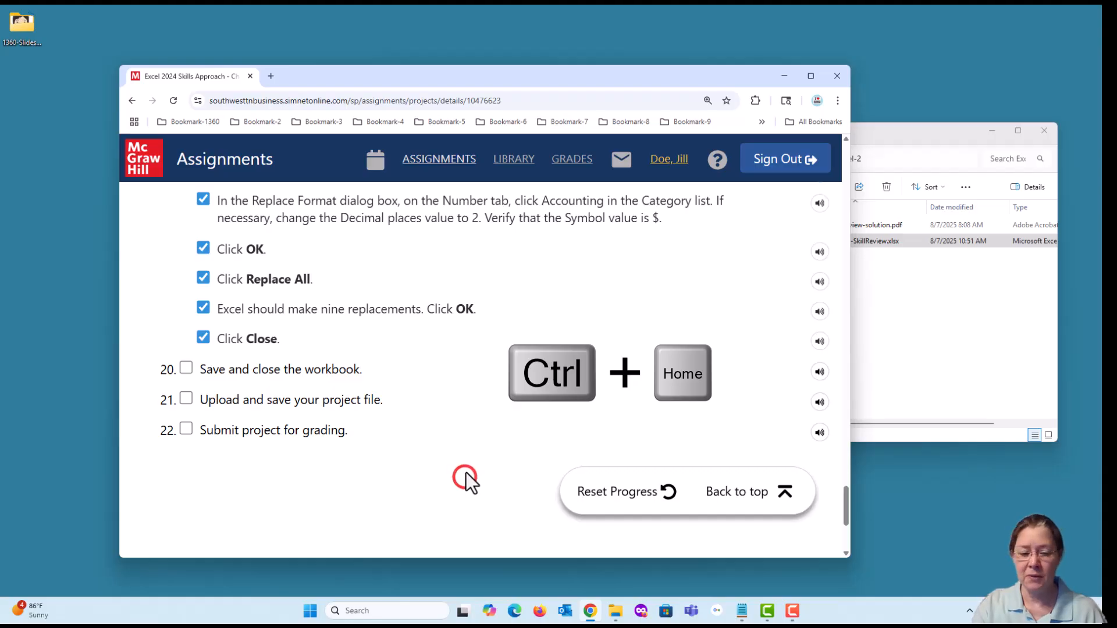
key(ctrl+Home)
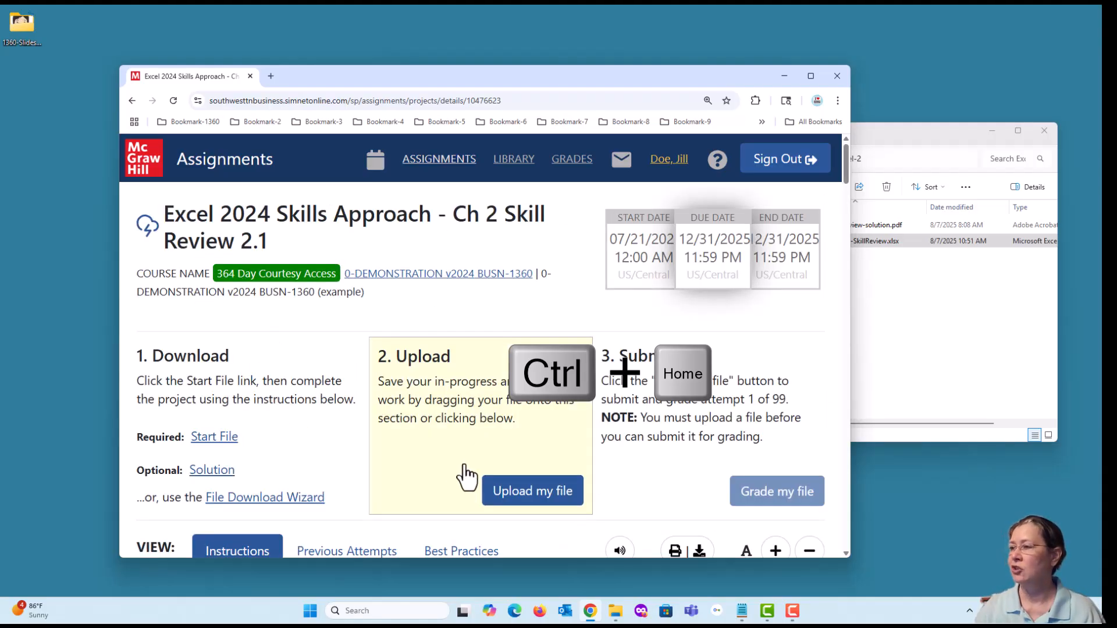
drag(500, 78, 402, 33)
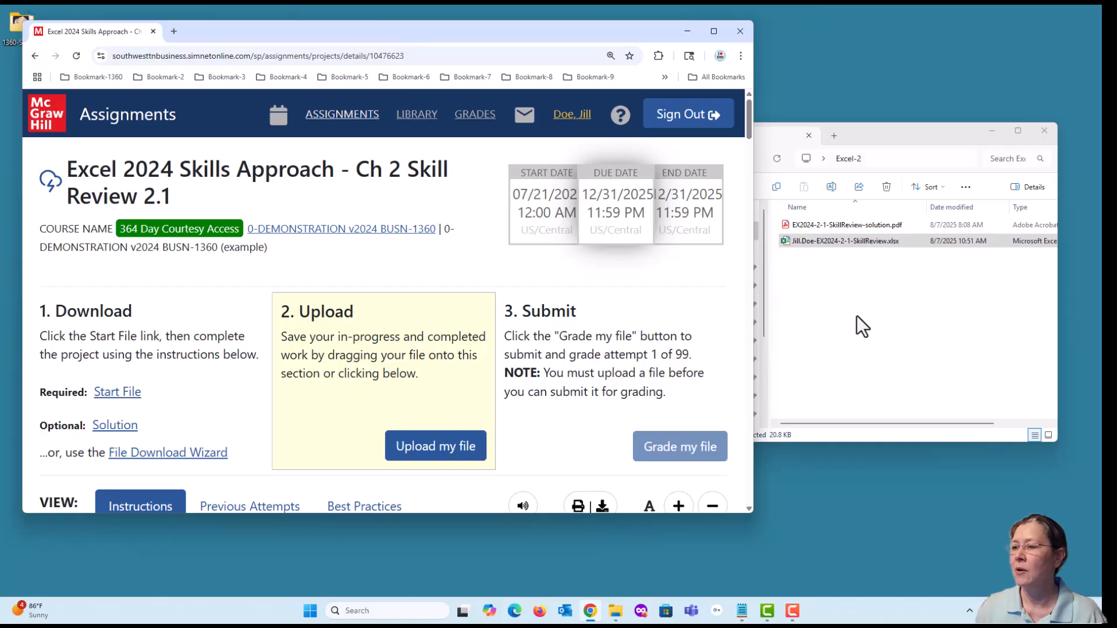
mouse_move(889, 138)
mouse_down()
mouse_move(909, 145)
mouse_move(884, 138)
mouse_up()
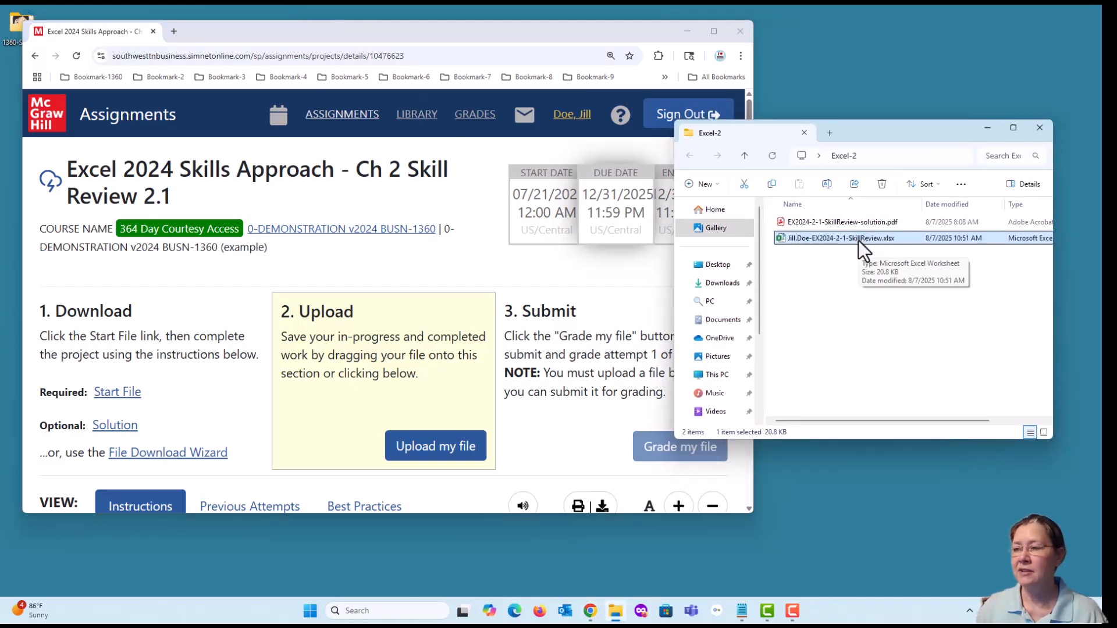
- Upload the completed Skill Review 2.1 workbook from the Excel-2 folder to the project's Upload section and submit it for grading
drag(858, 239, 414, 439)
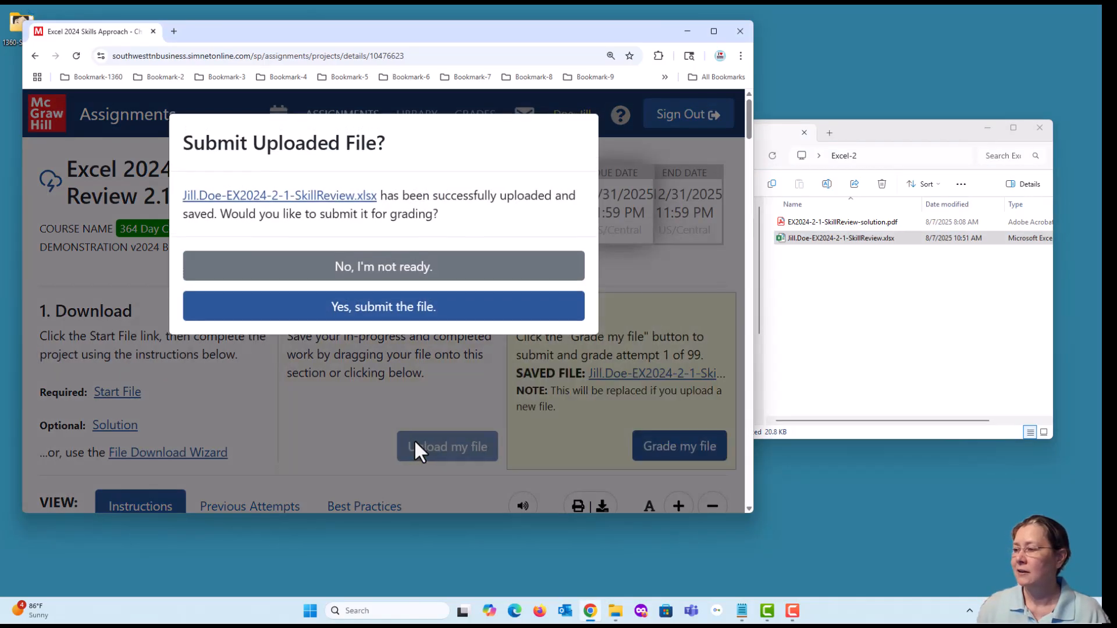
click(390, 309)
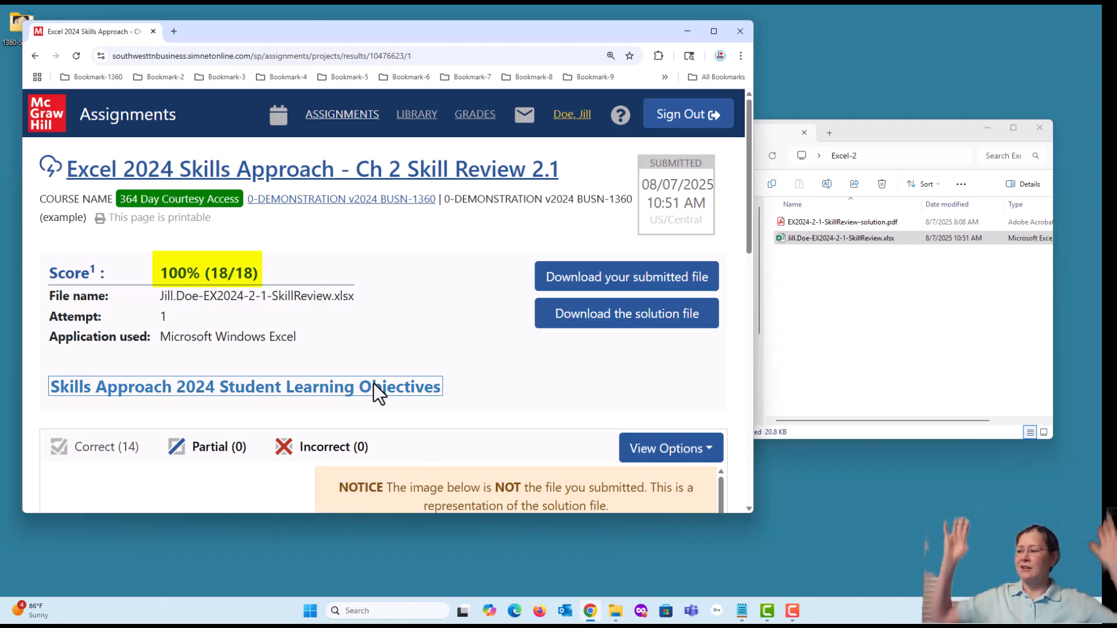
- Maximize the browser window and review the graded results of the submitted project
click(714, 30)
scroll(571, 307, down, 2)
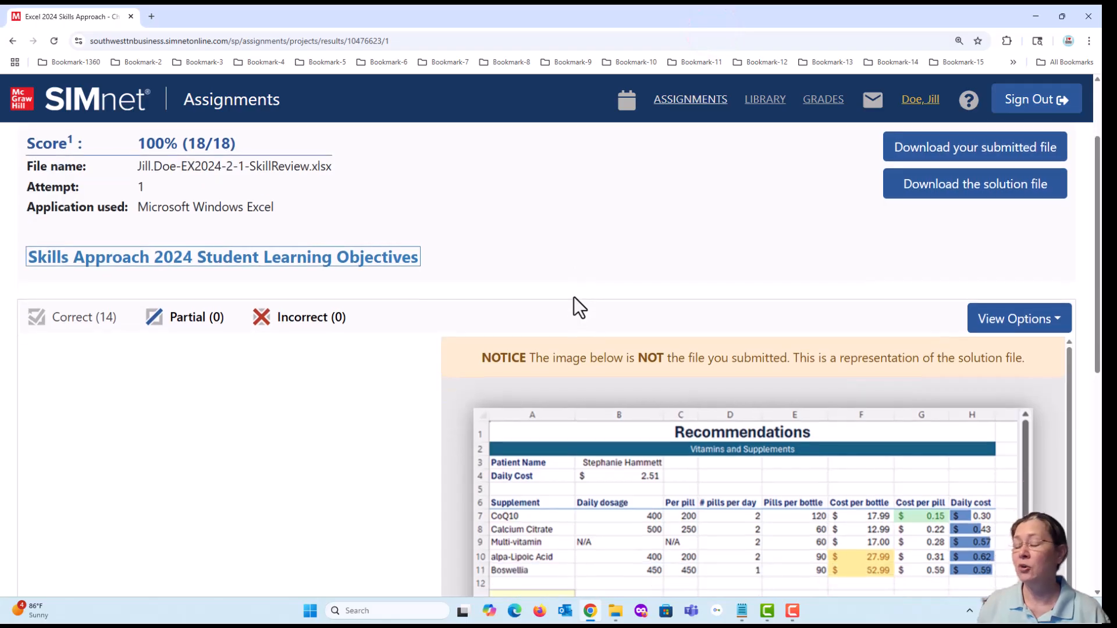